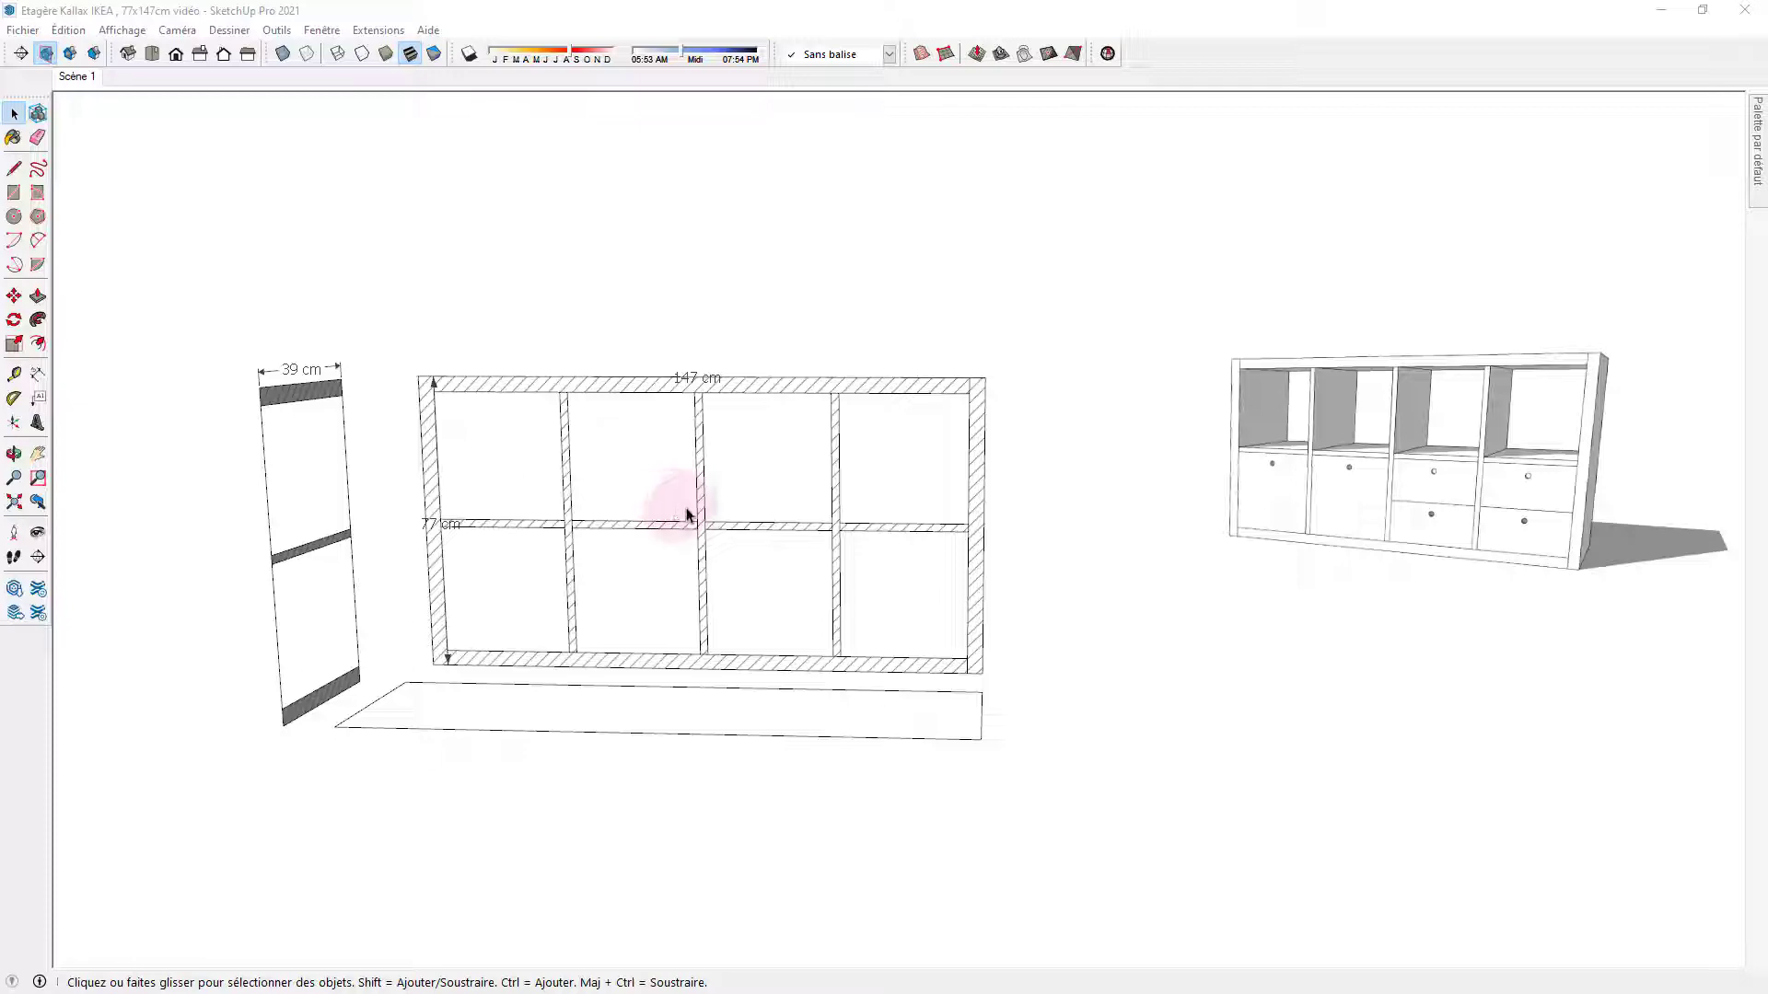
Close the floating Mesures toolbar, display it again and place it above the shelf's front elevation.
middle_click_drag(715, 525, 671, 558)
scroll(659, 561, "up", 1)
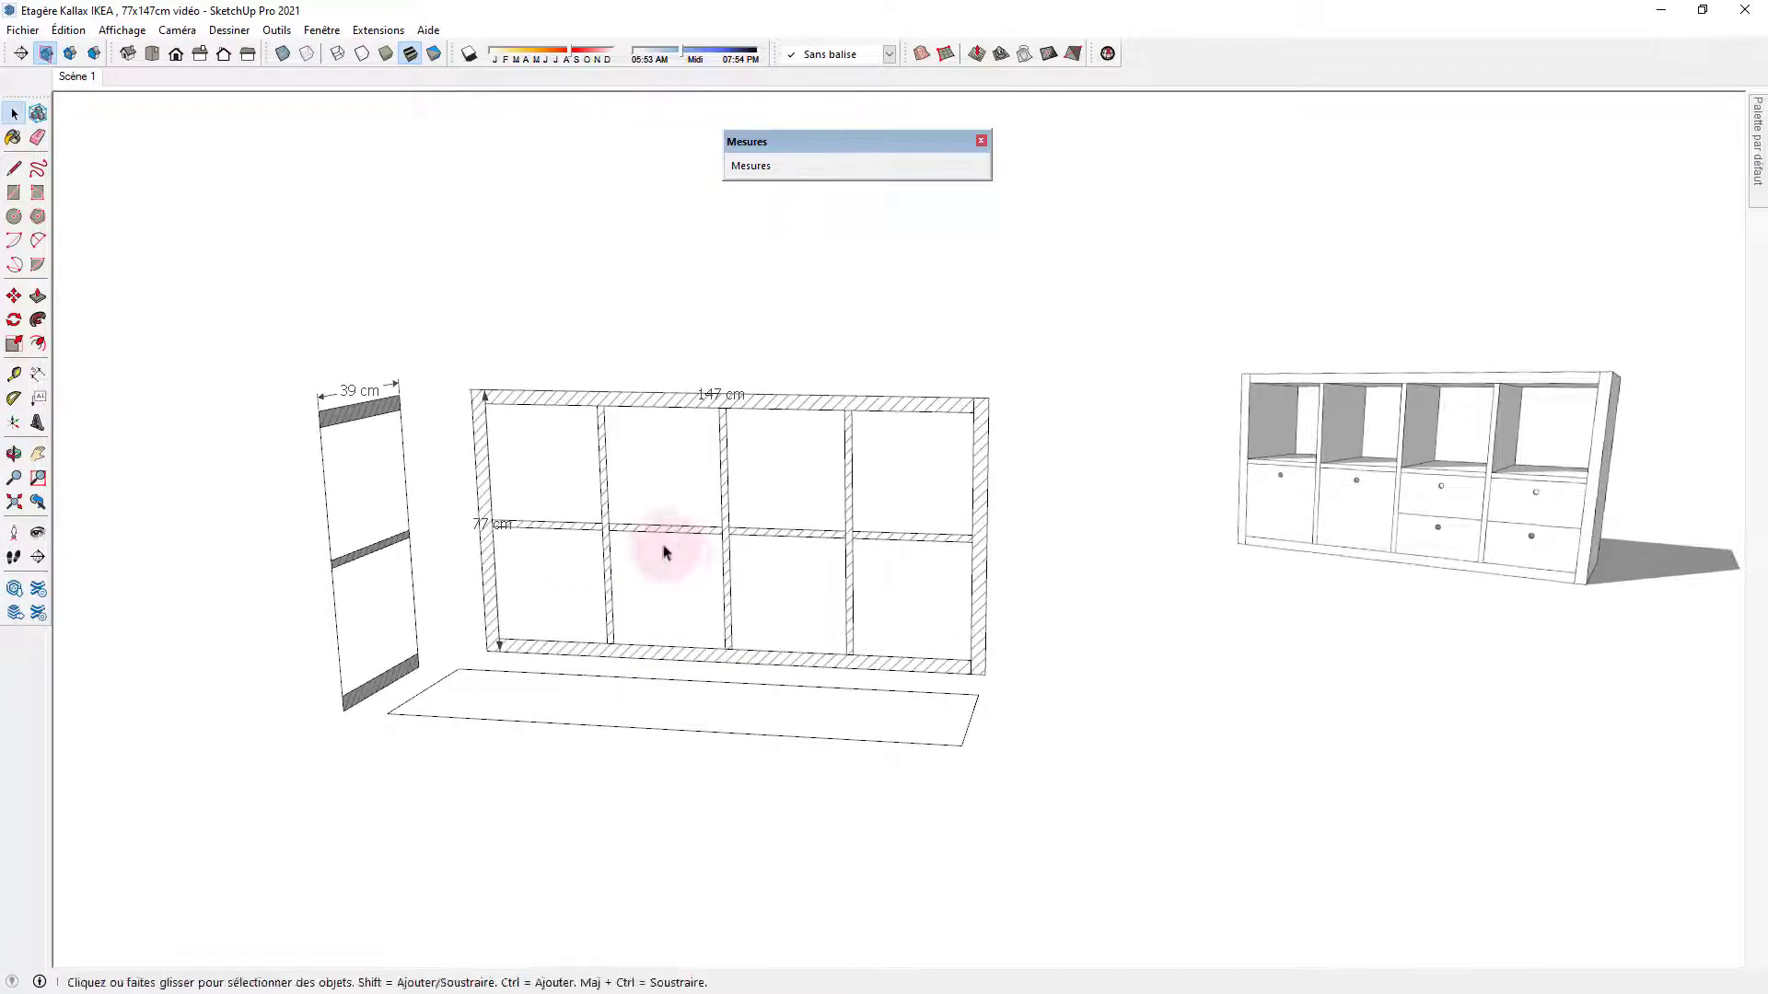
mouse_move(803, 139)
left_mouse_down()
mouse_move(827, 184)
mouse_move(812, 171)
left_mouse_up()
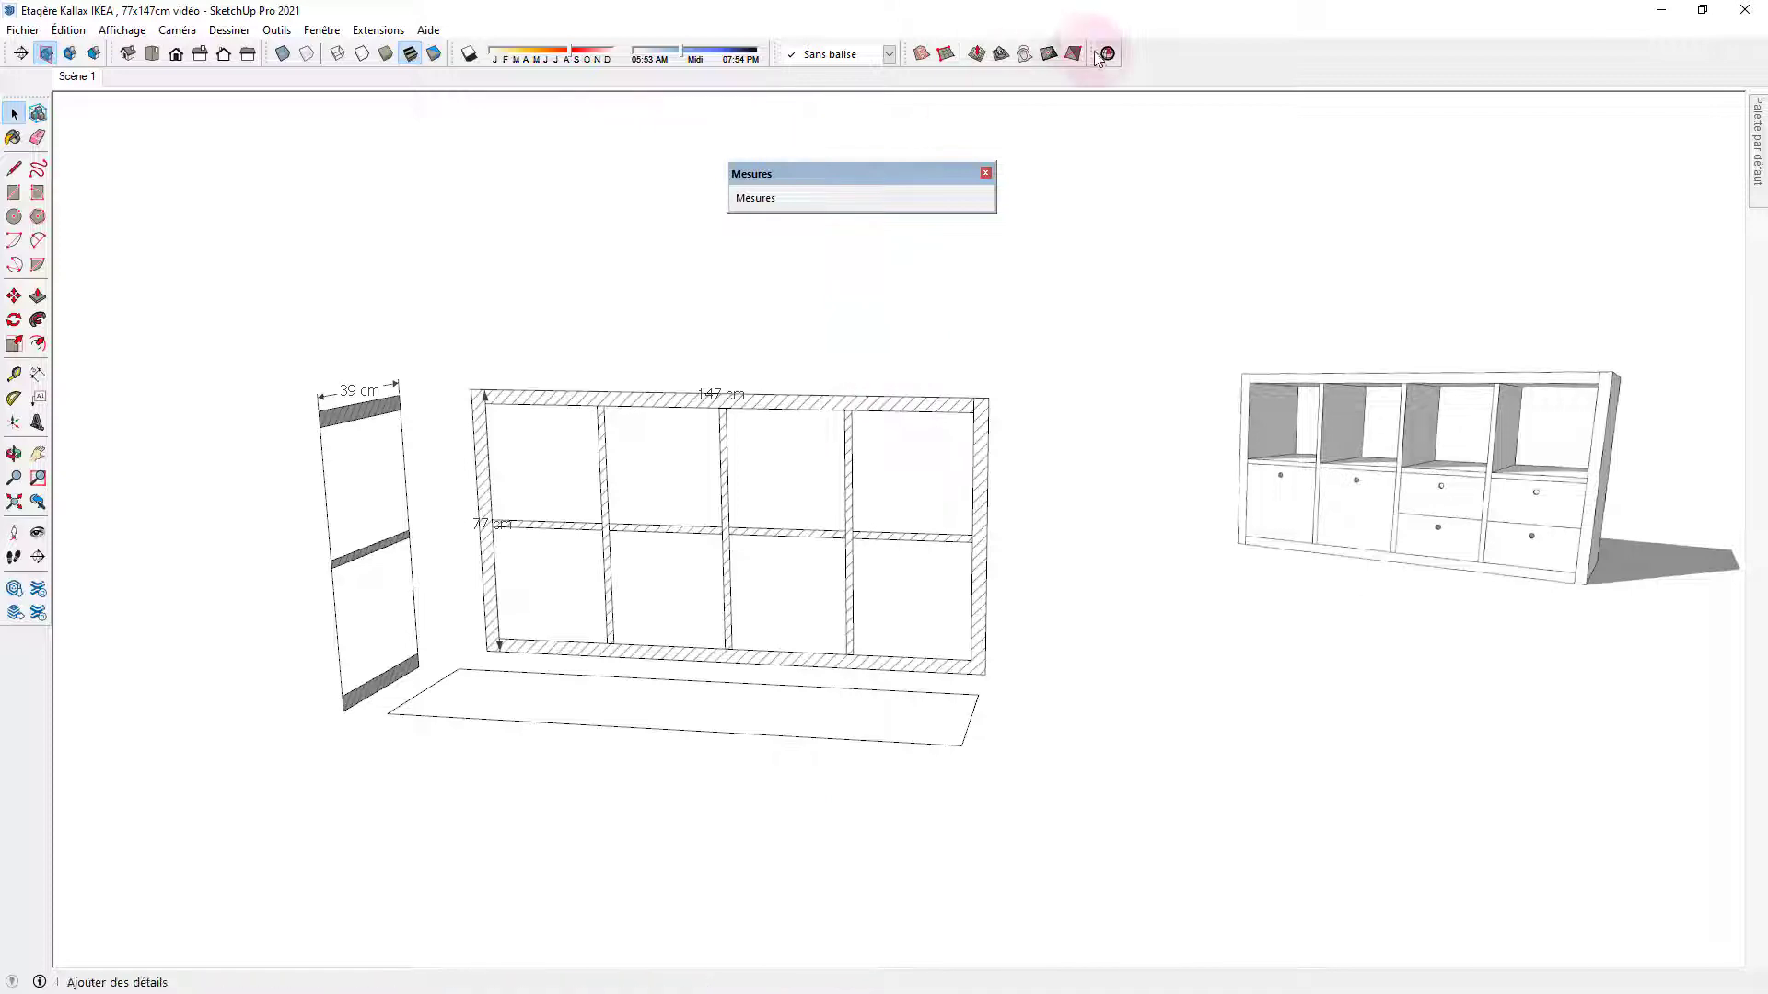
left_click(986, 173)
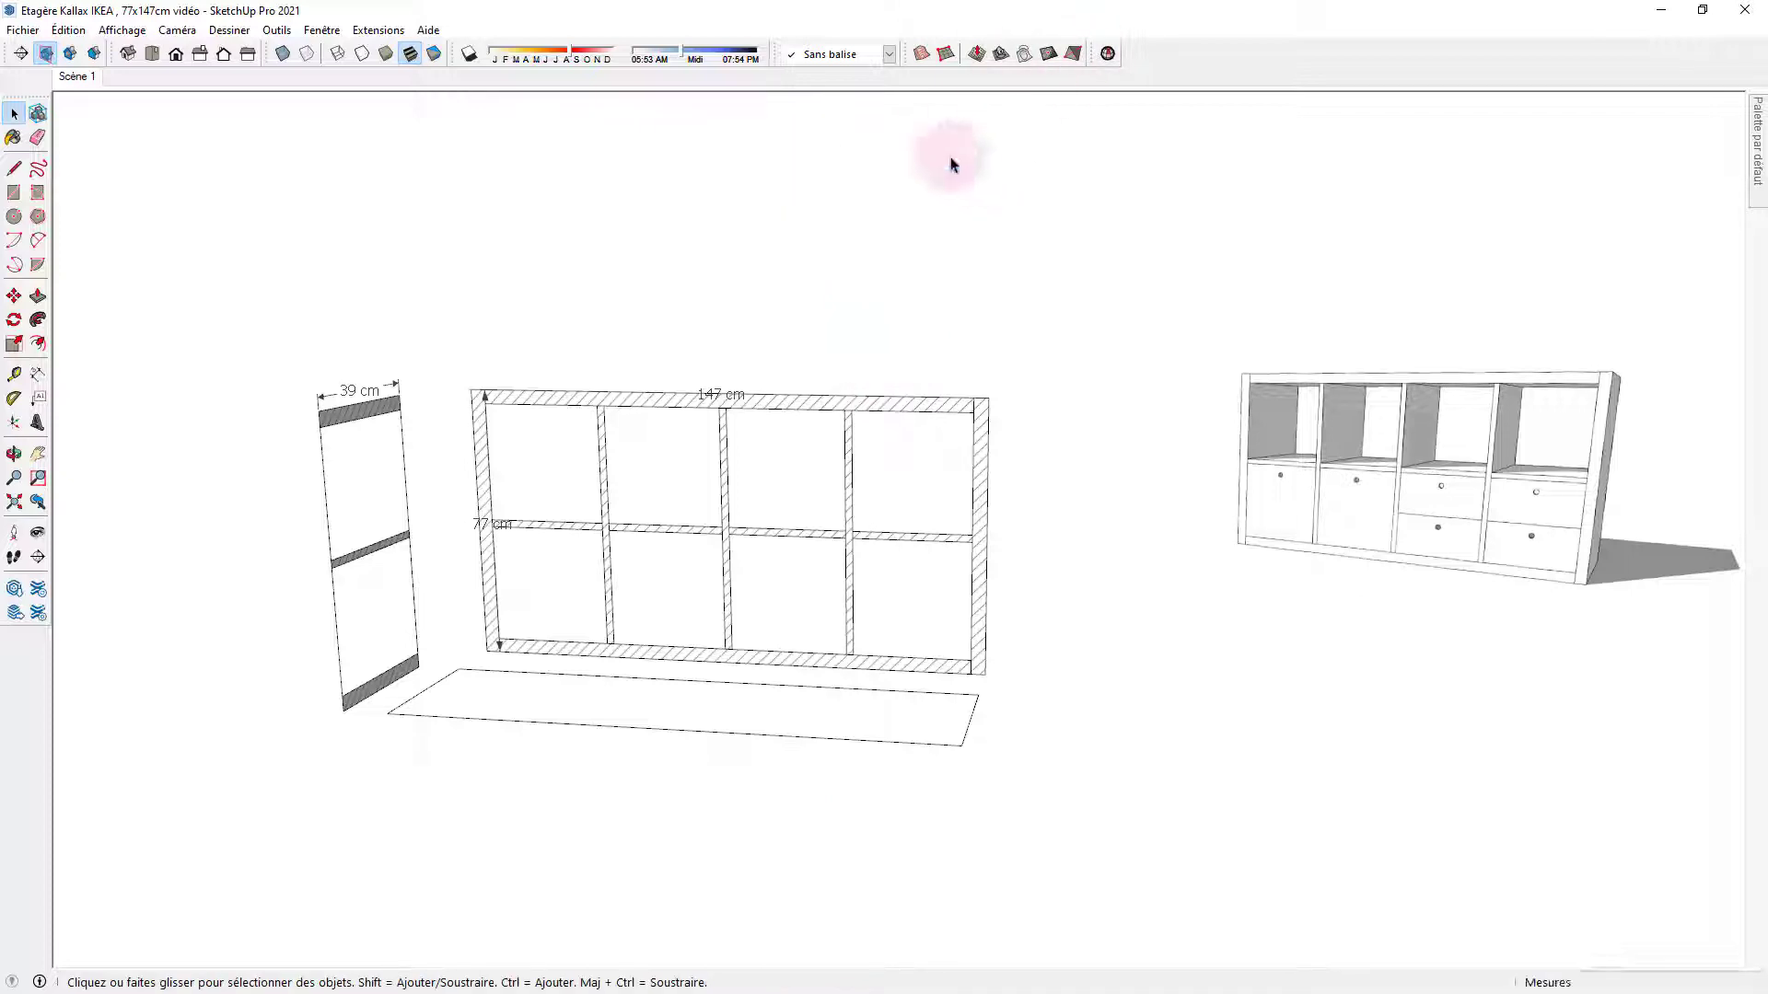
right_click(417, 61)
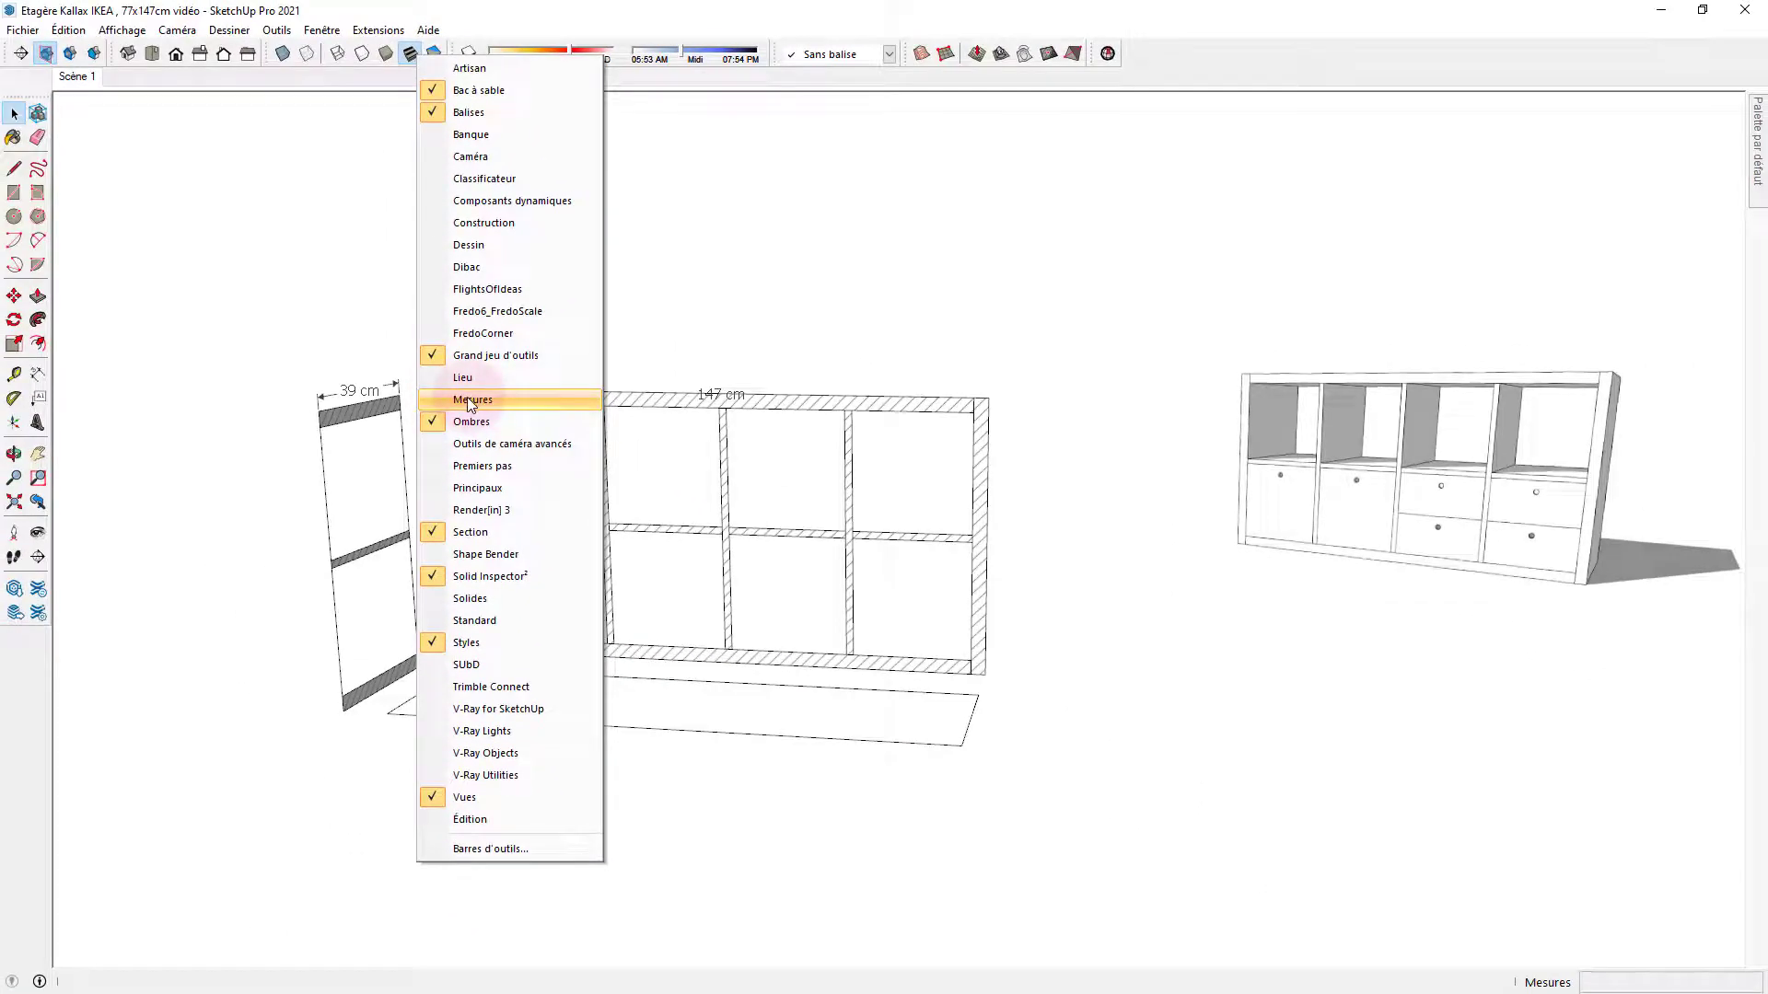
left_click(471, 400)
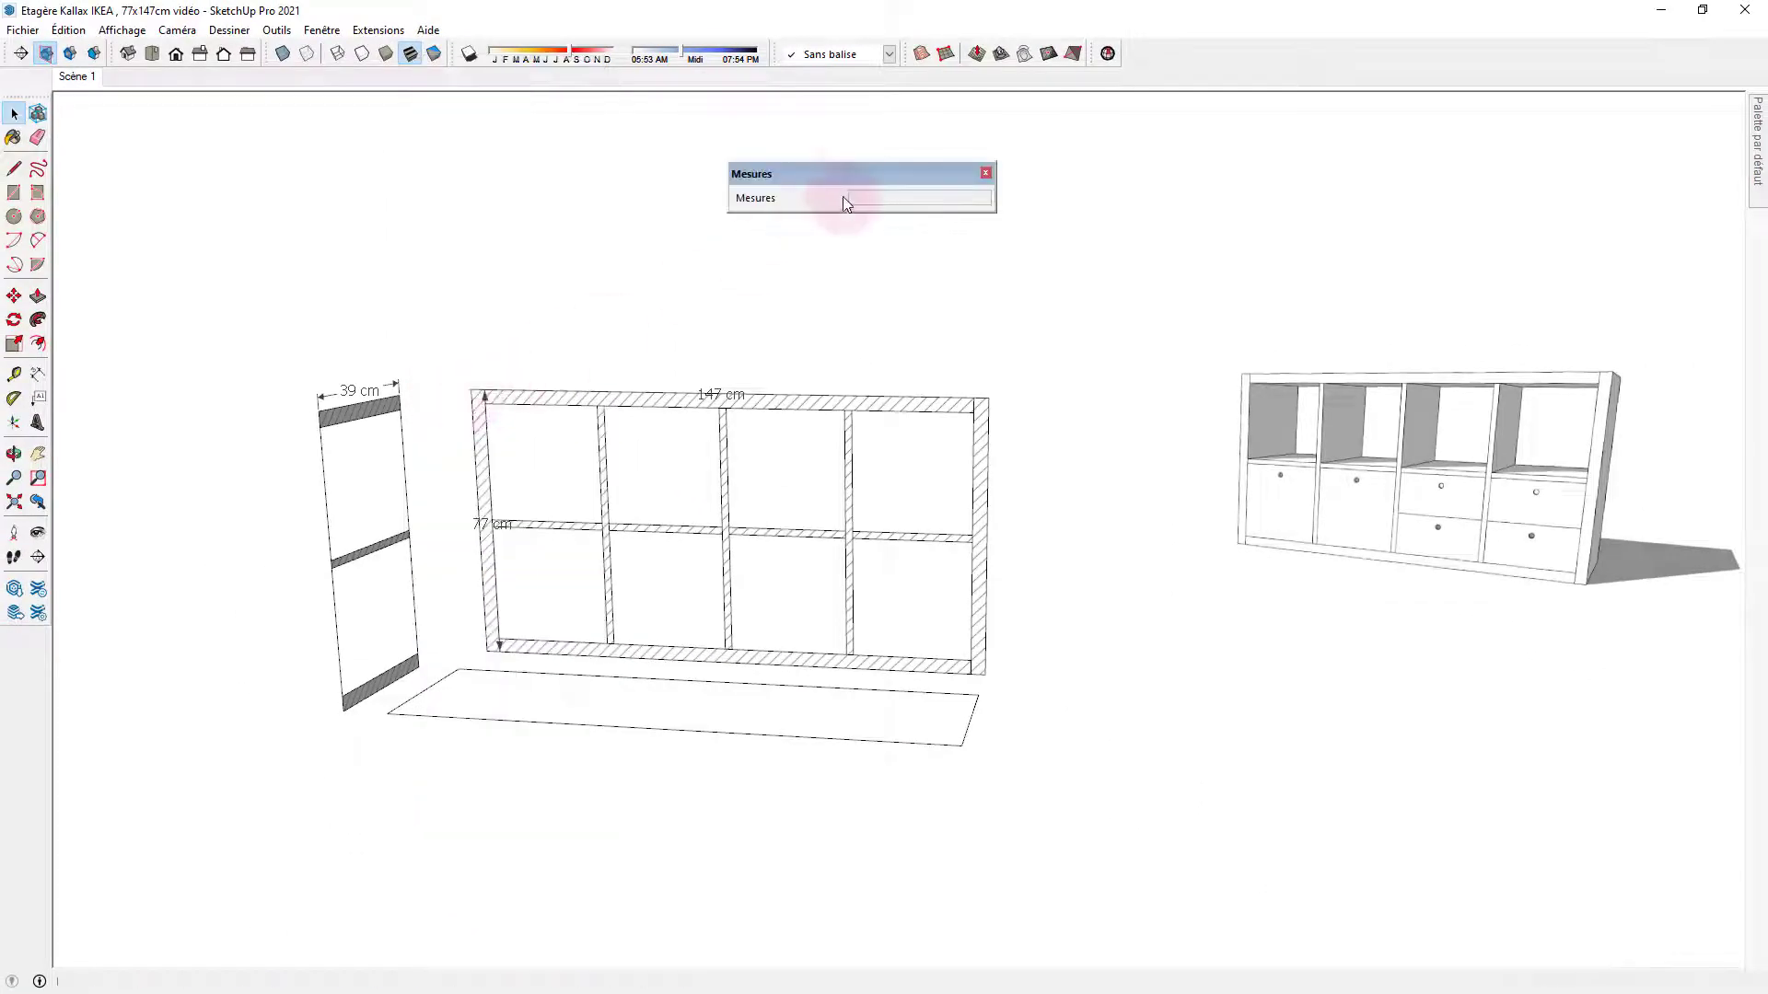
left_click_drag(876, 166, 983, 193)
Draw a 39 × 4 cm rectangle from the front-left corner of the shelf's plan outline as the side panel's footprint.
middle_click_drag(768, 640, 520, 673)
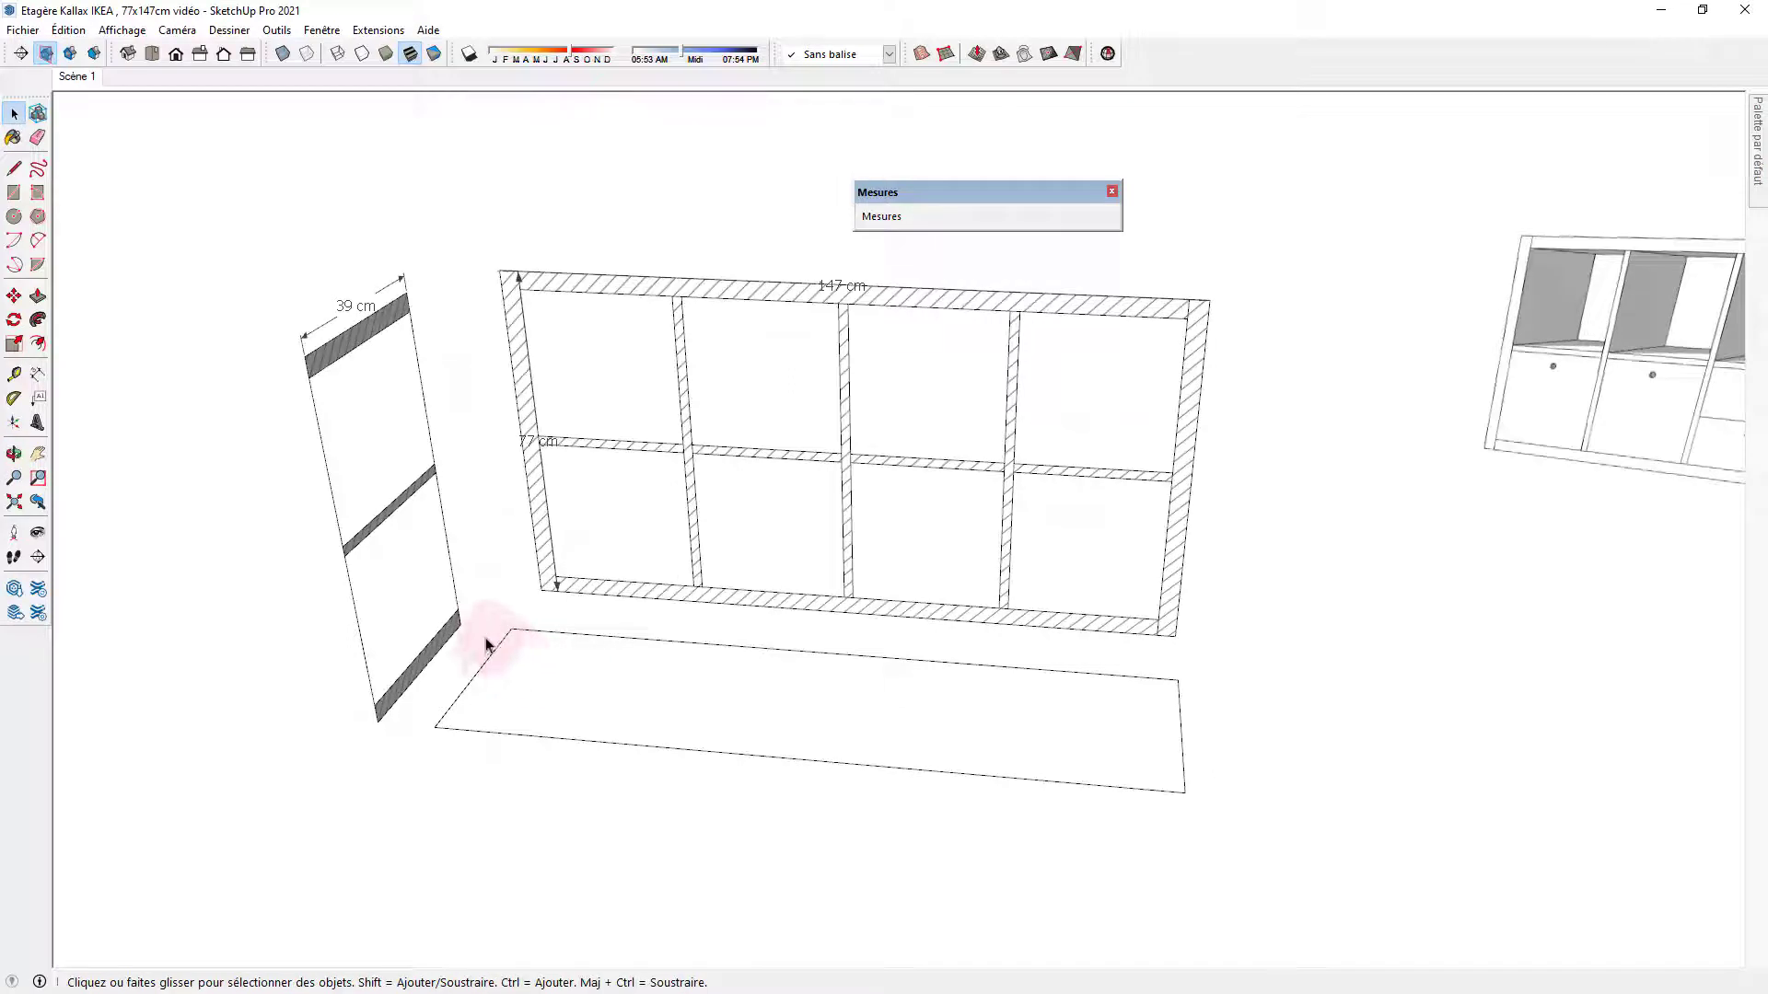
left_click(487, 642)
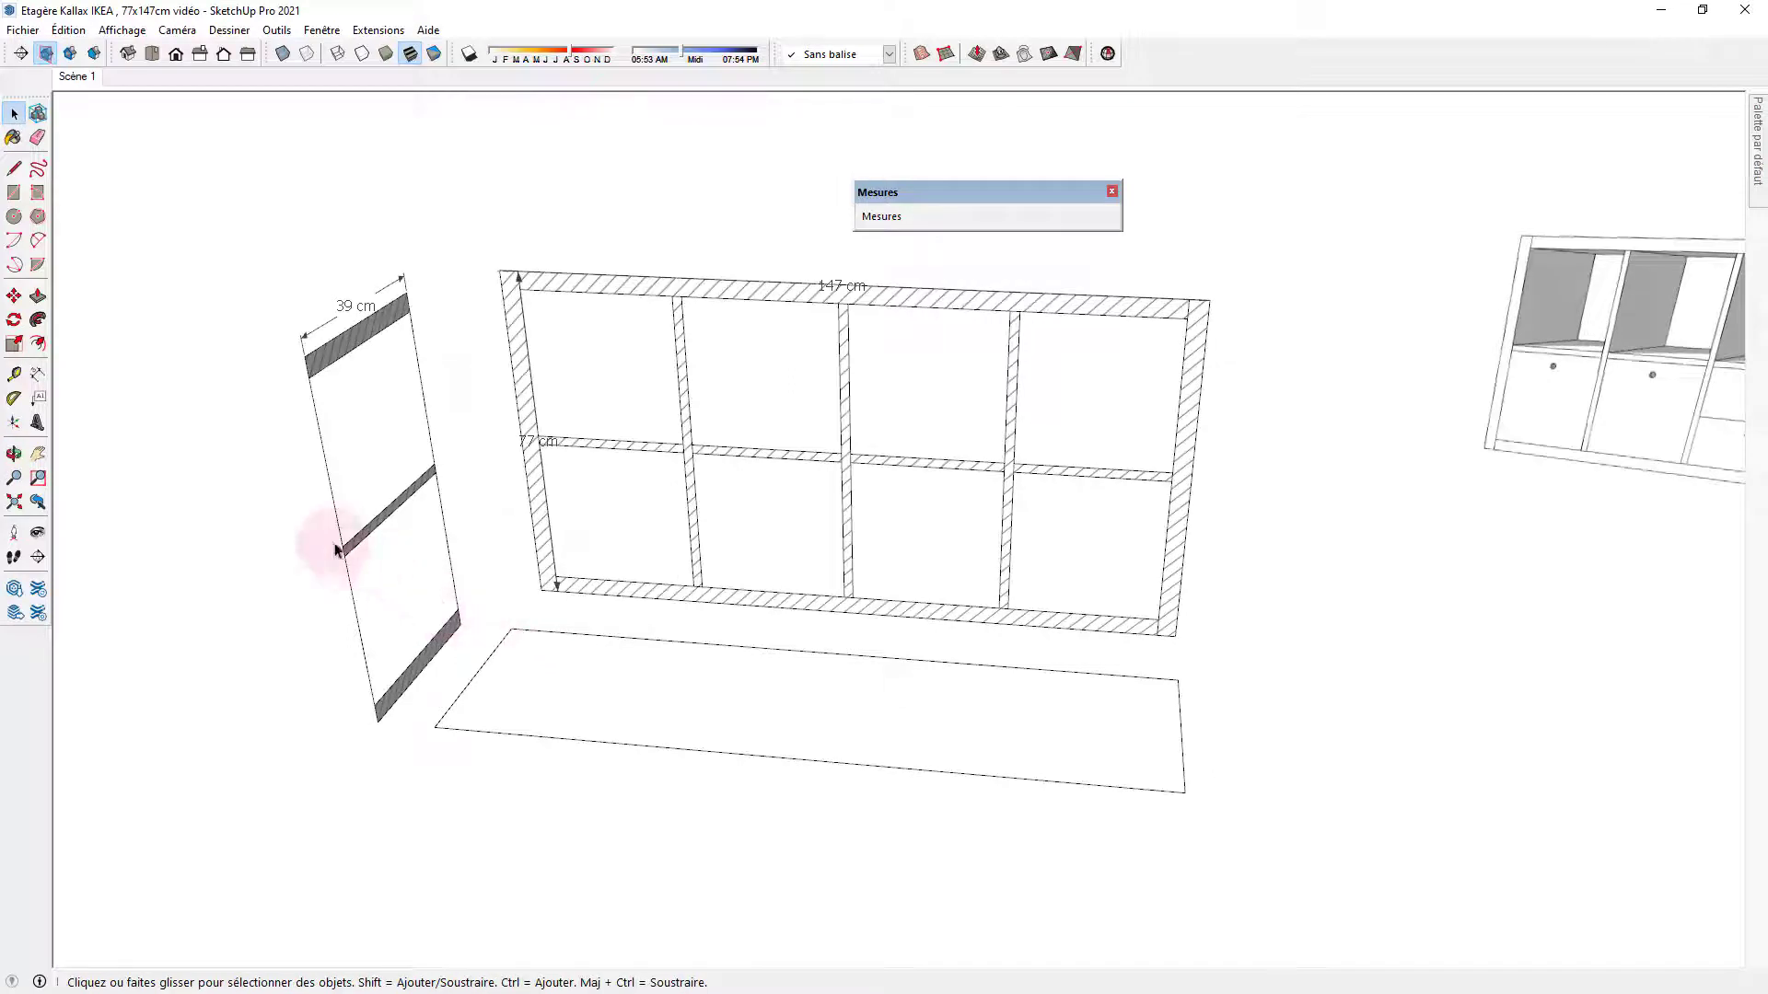
left_click(14, 194)
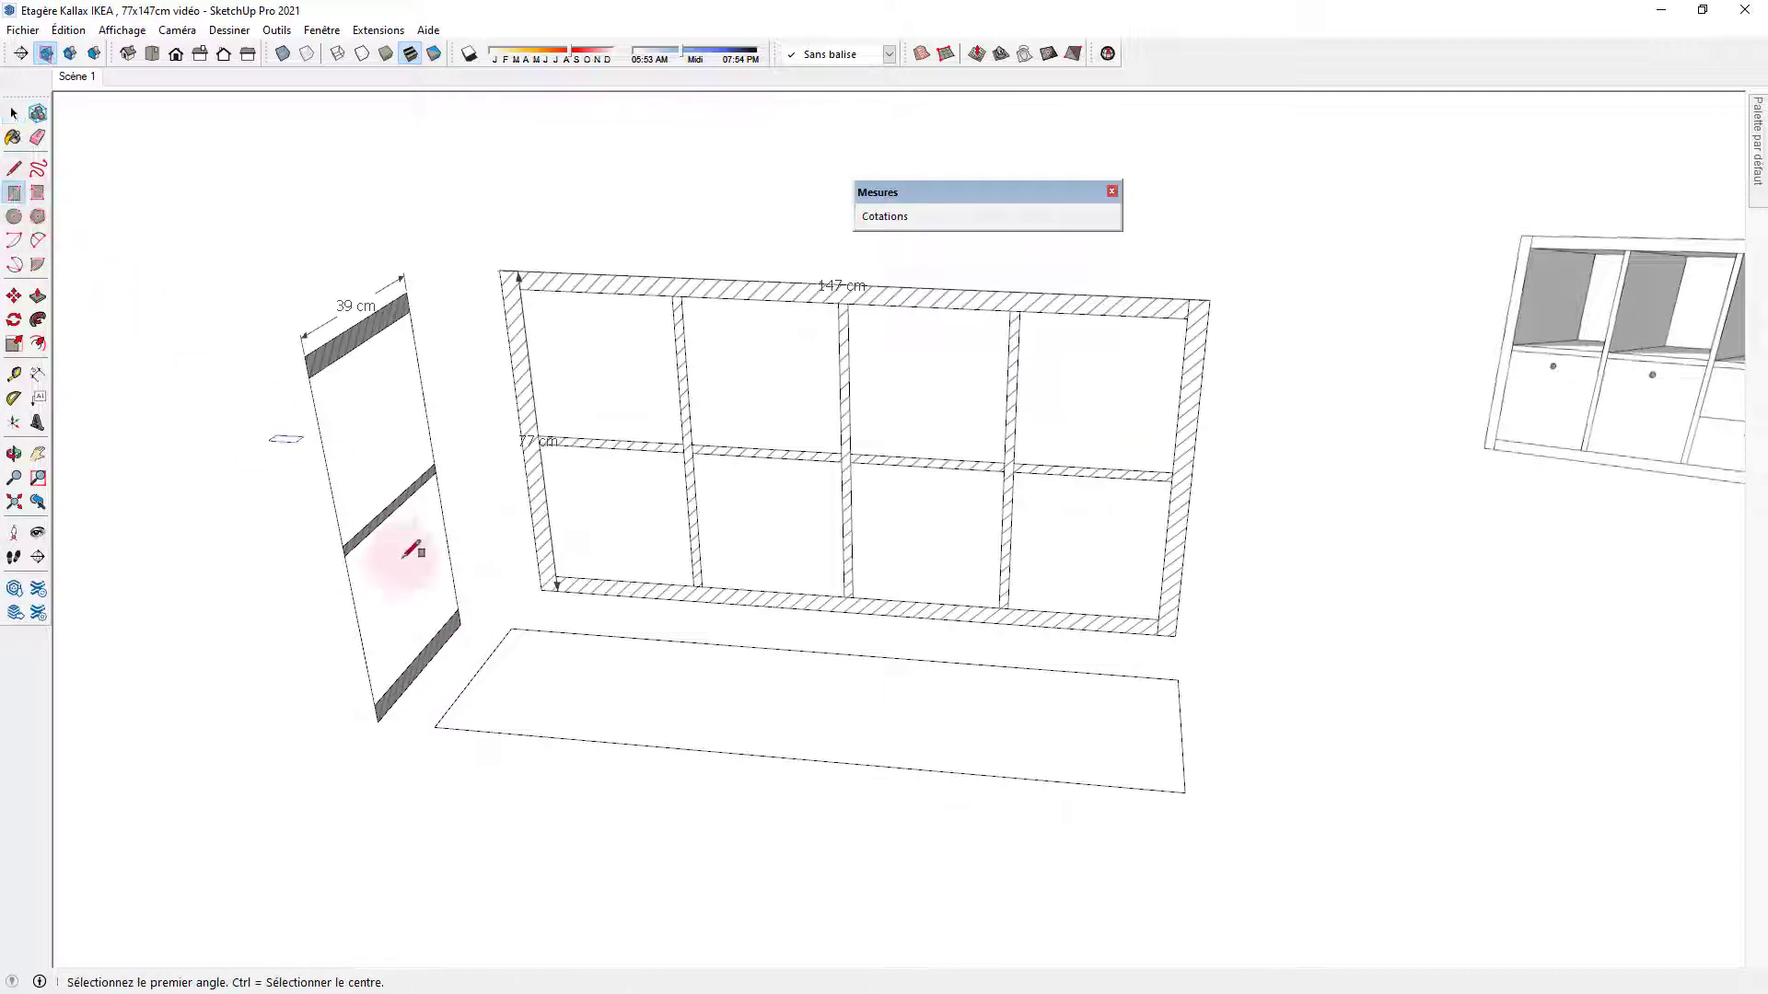
left_click(434, 727)
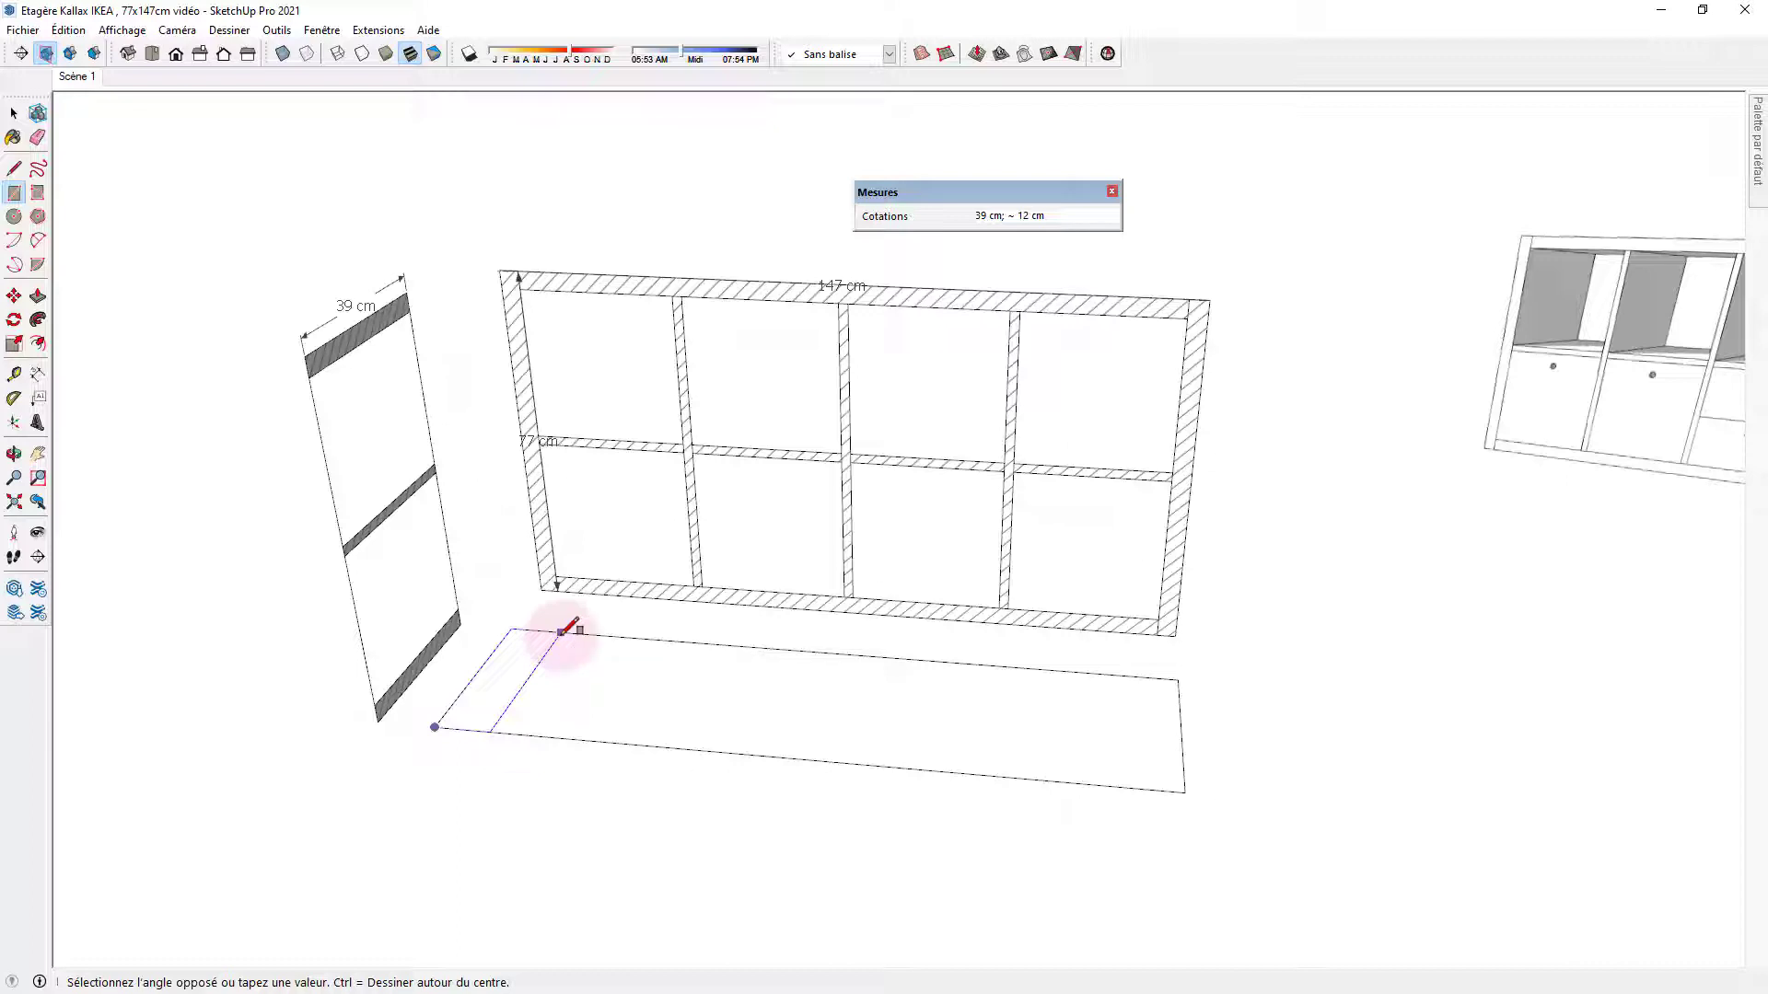
type("39;4")
key("Return")
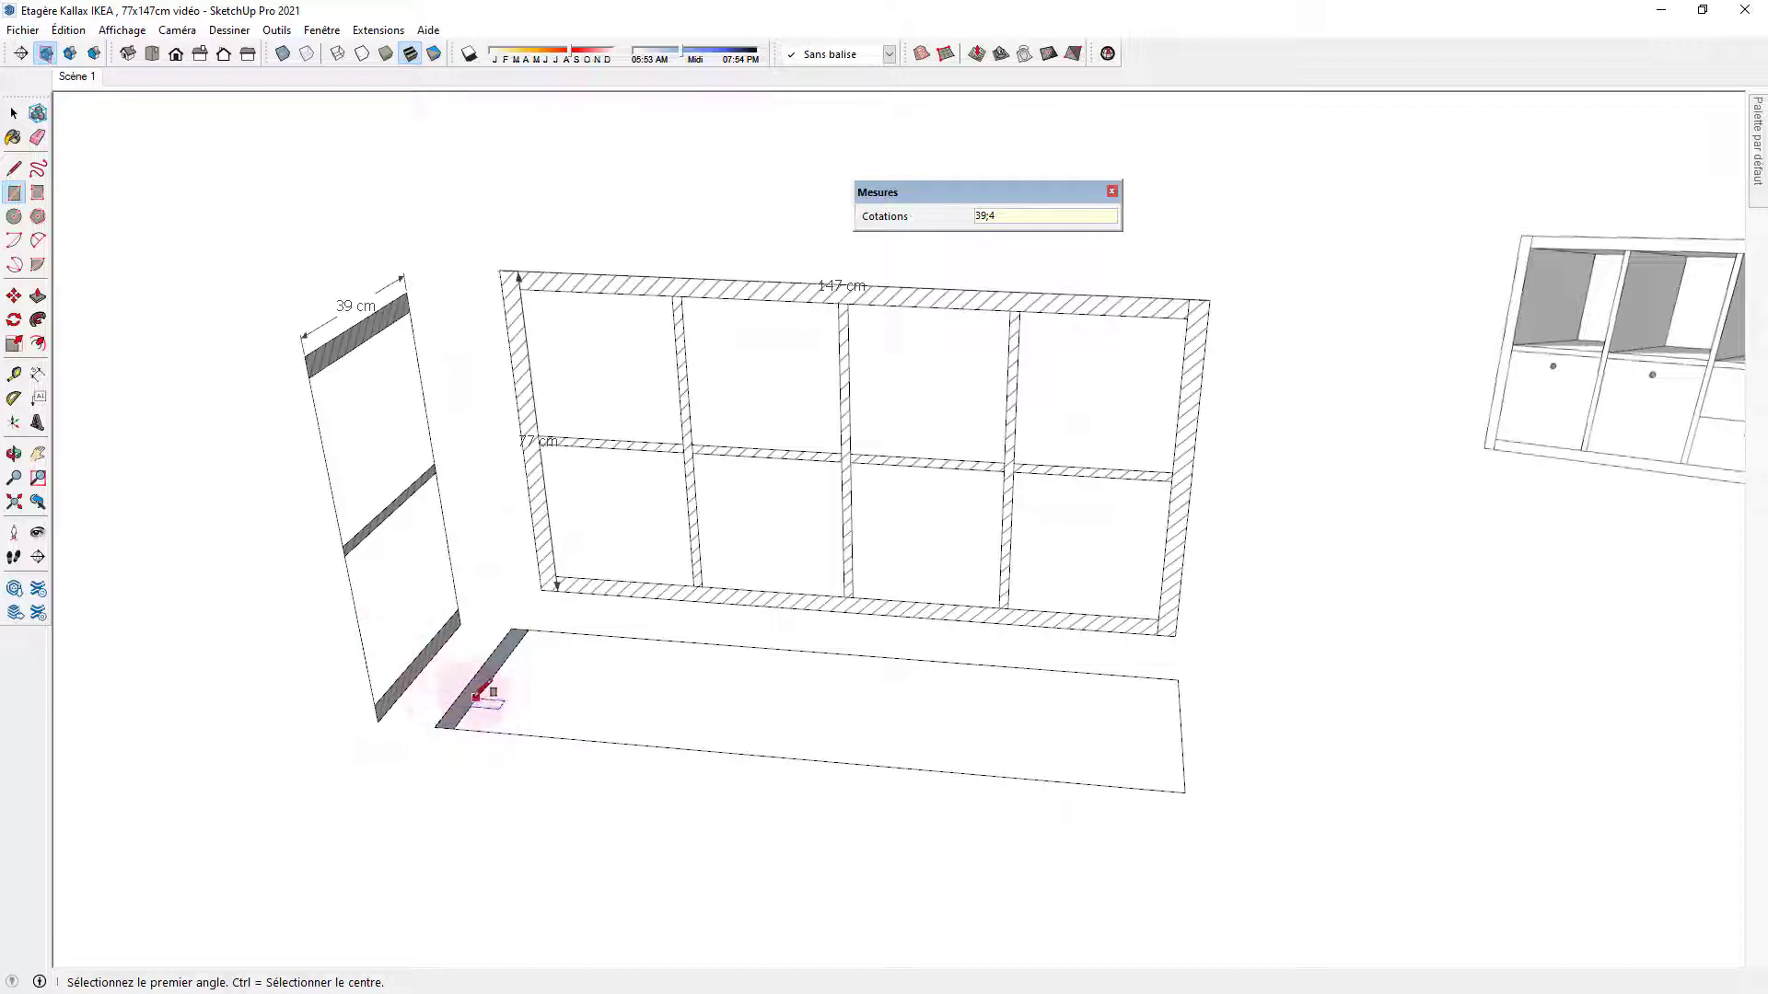
Try extruding the side panel footprint 77 cm upward with Push/Pull, and undo the extrusion.
left_click(37, 296)
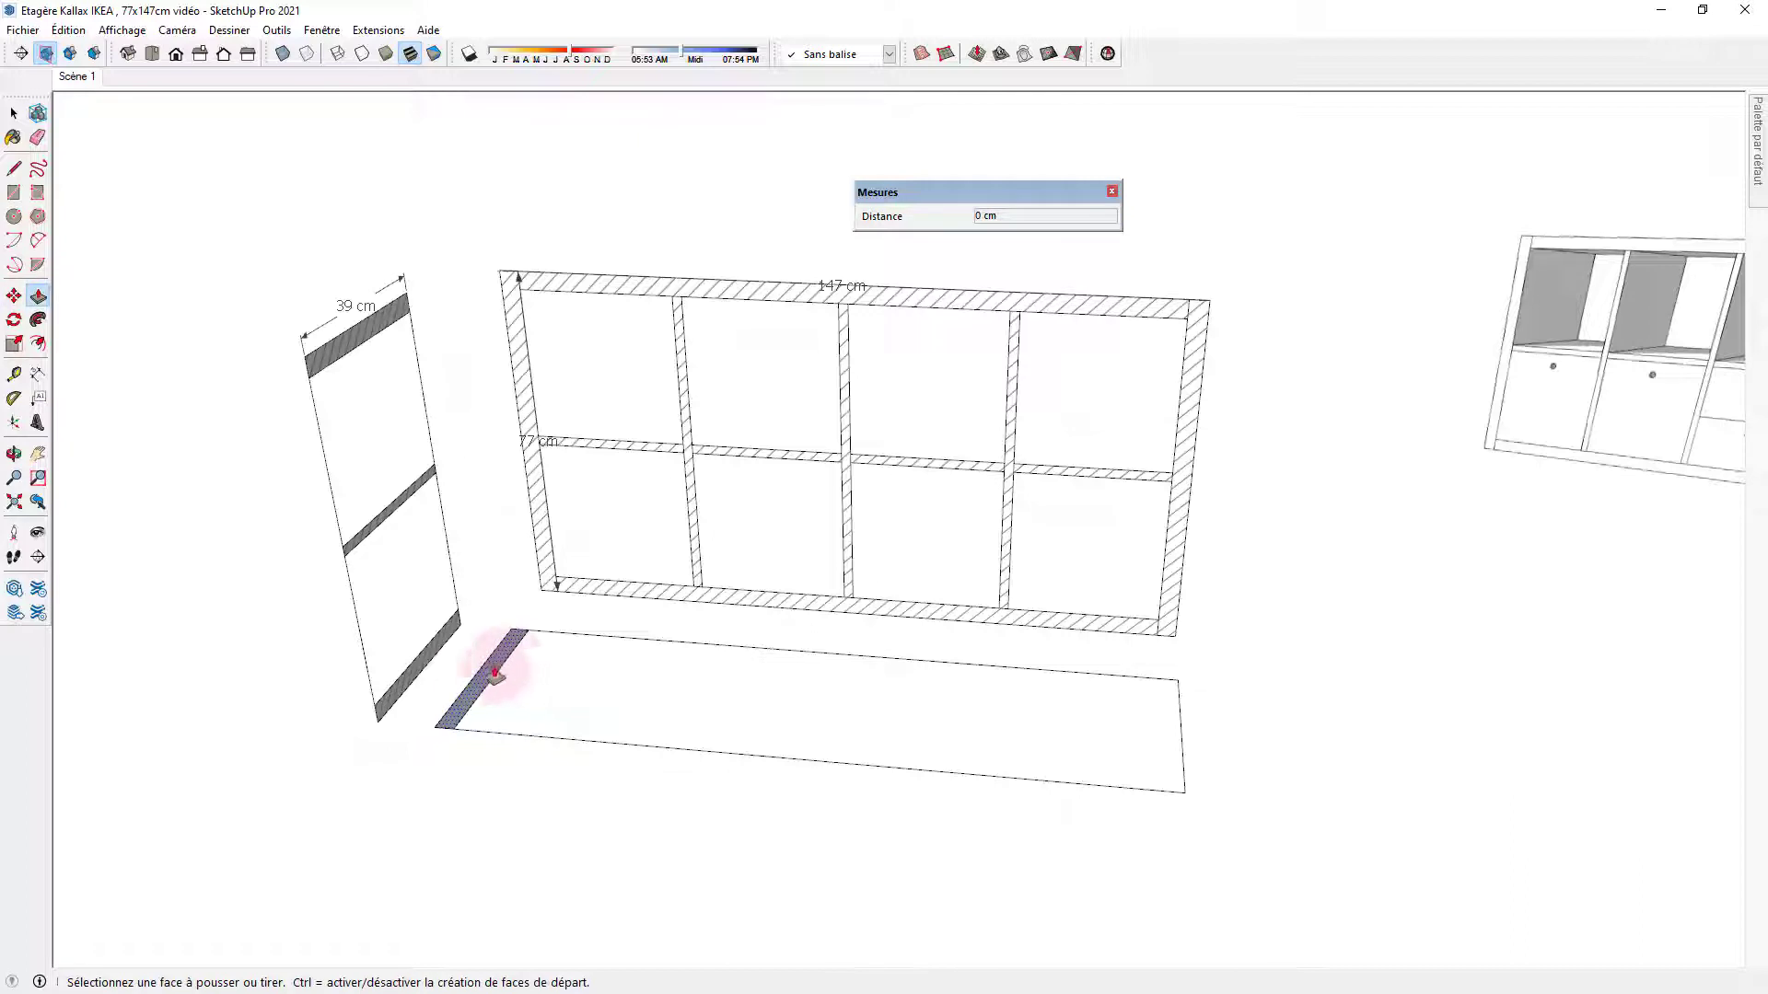
left_click(493, 672)
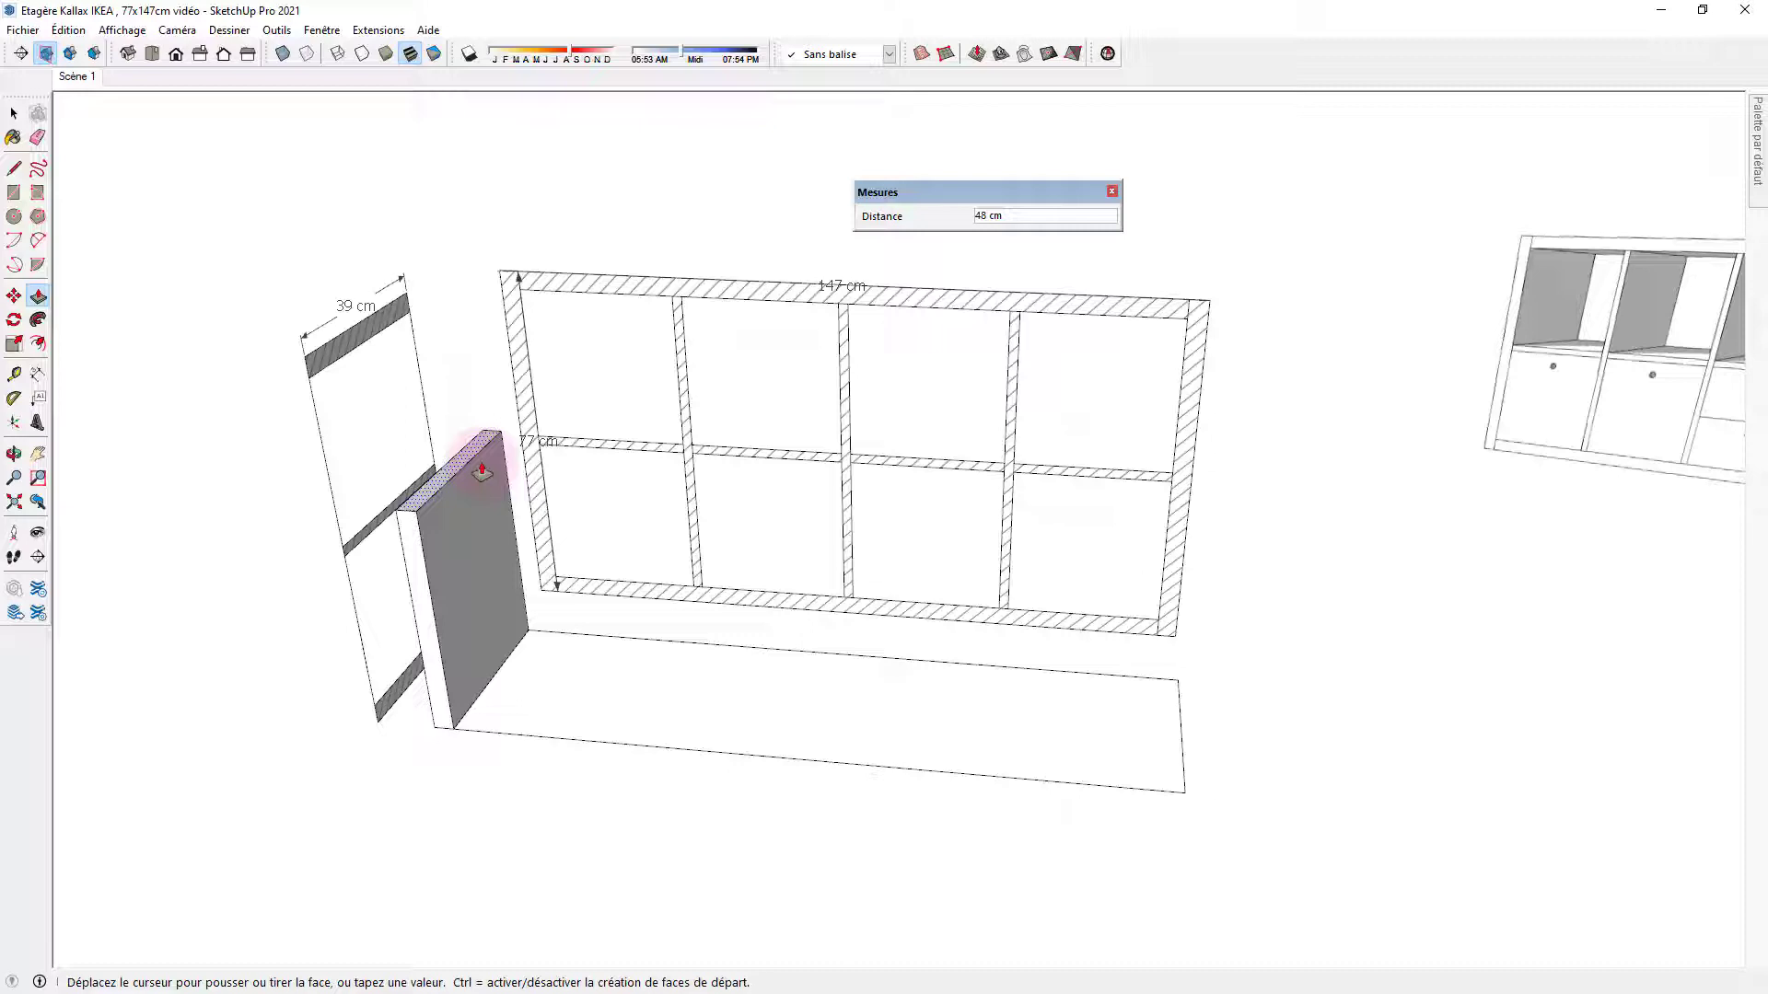
type("77")
key("Return")
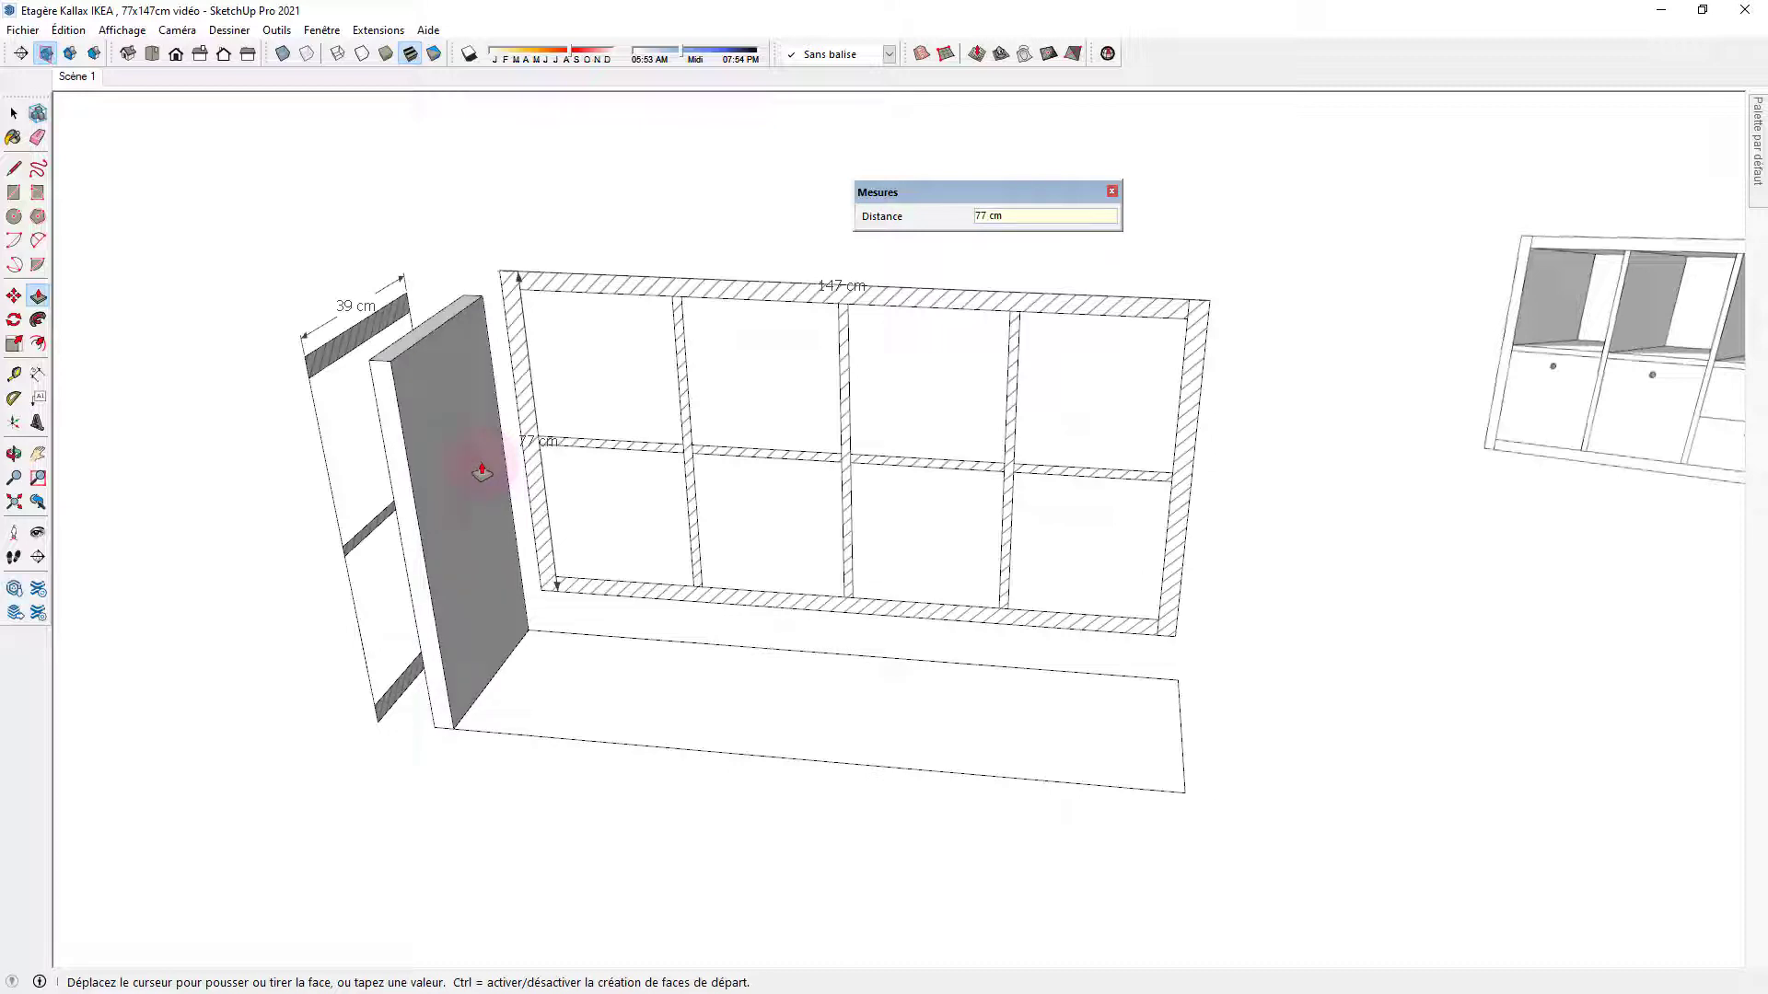
key("ctrl+z")
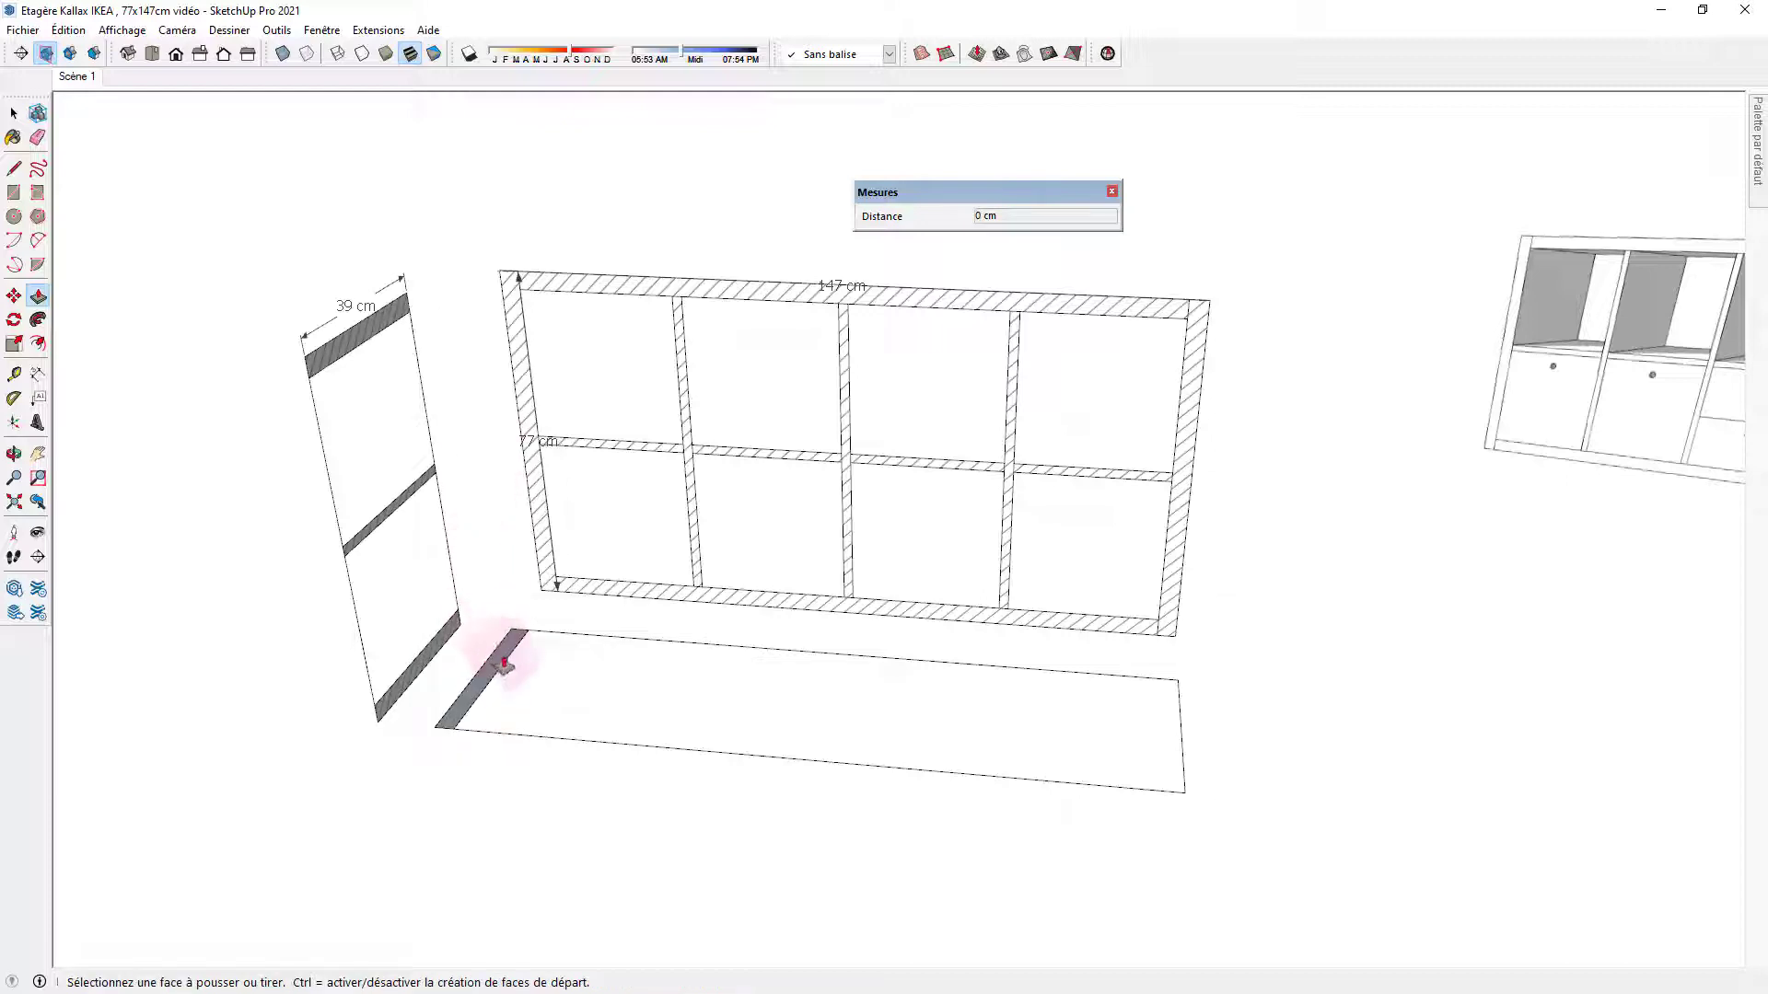
Extrude the side panel footprint upward to 77 cm, using the top of the front elevation as height reference.
left_click(504, 665)
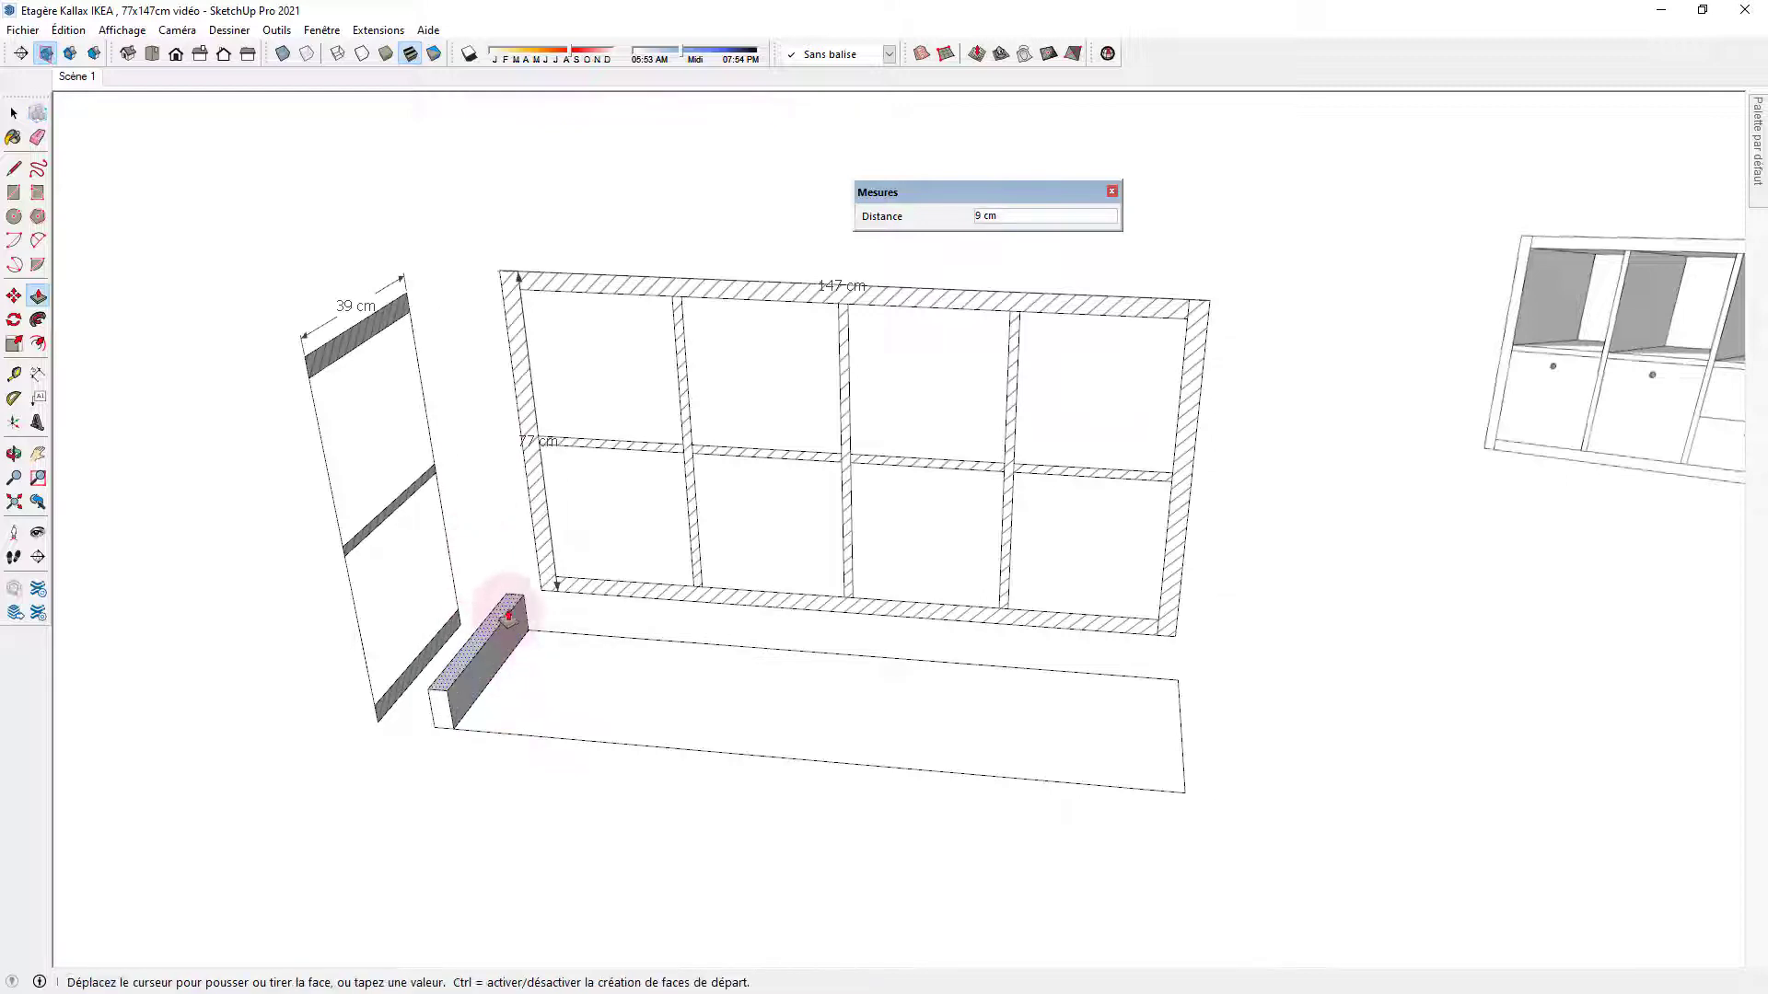
left_click(606, 281)
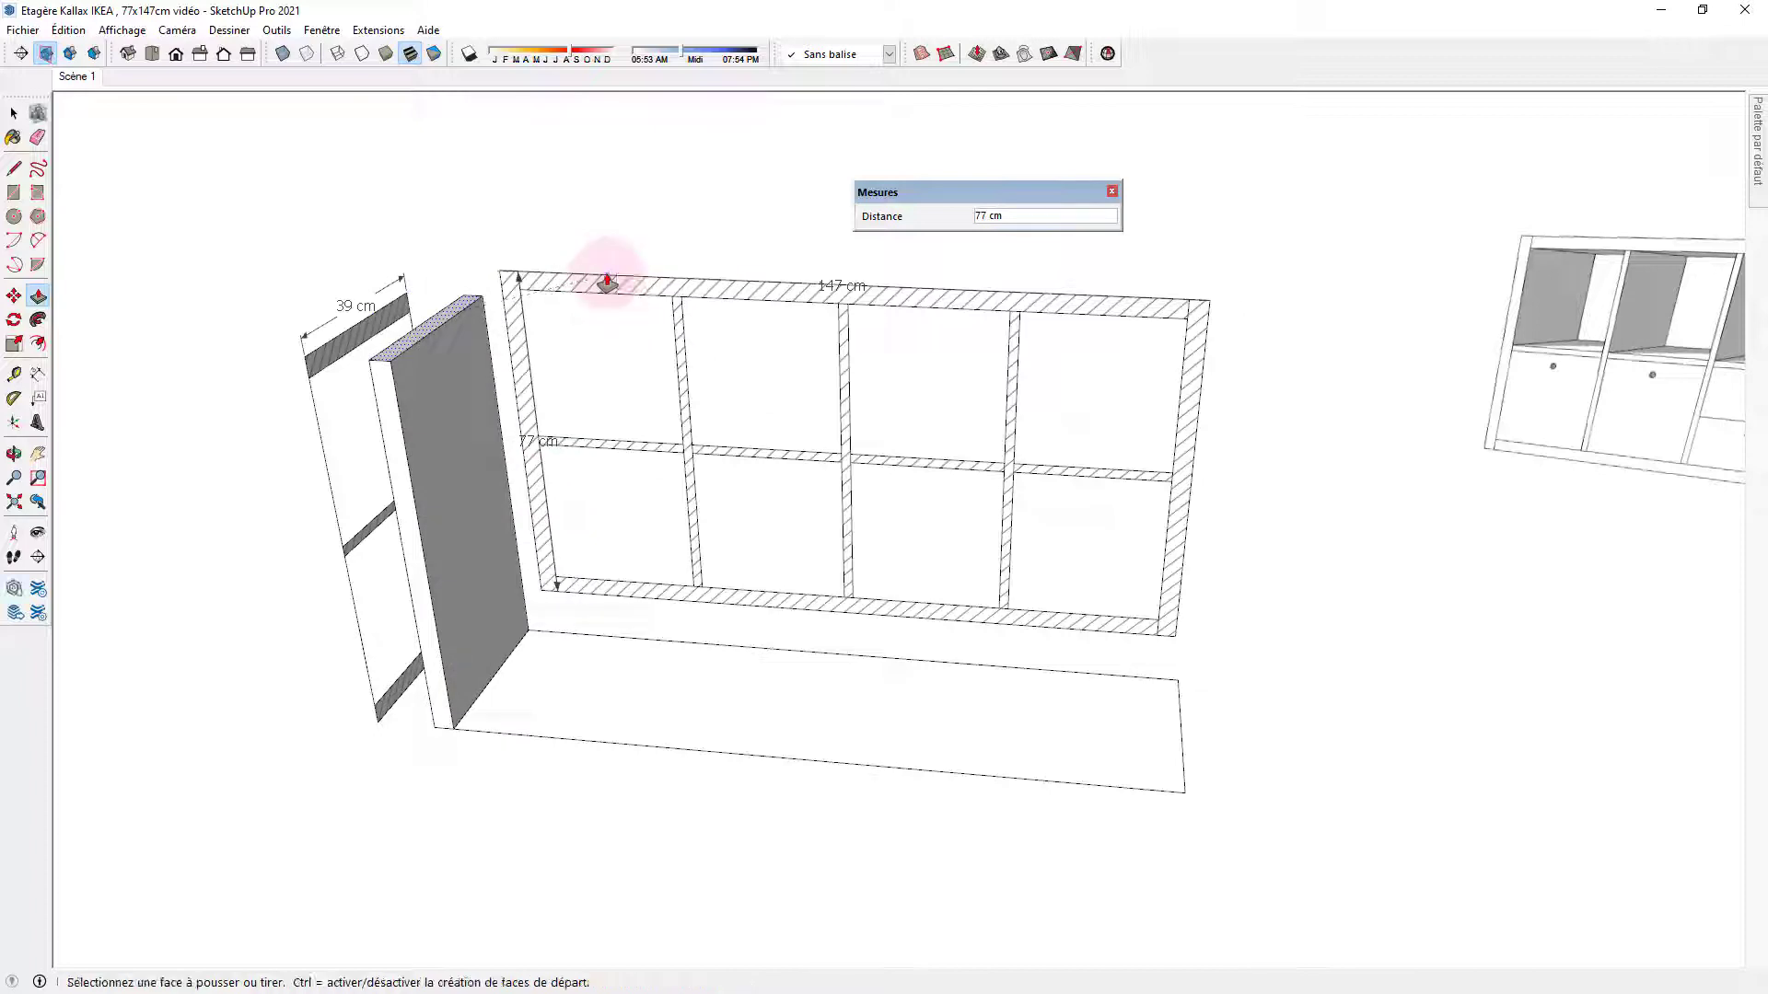
key("space")
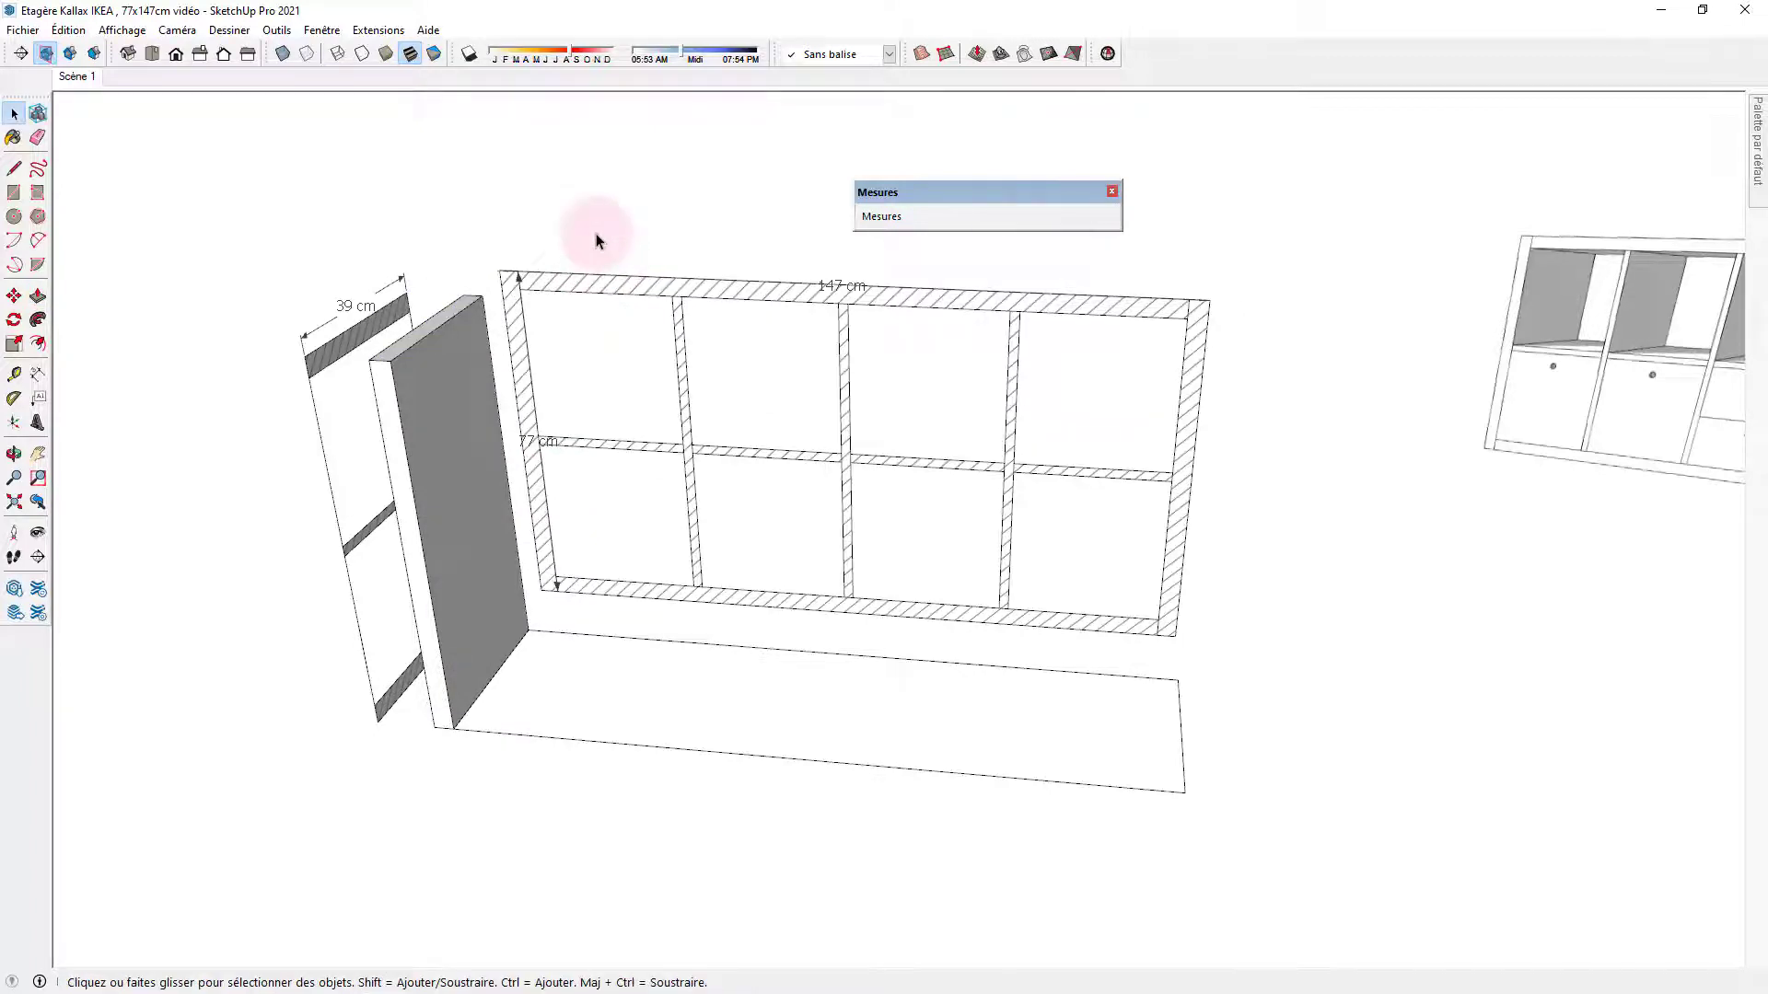
left_click(509, 455)
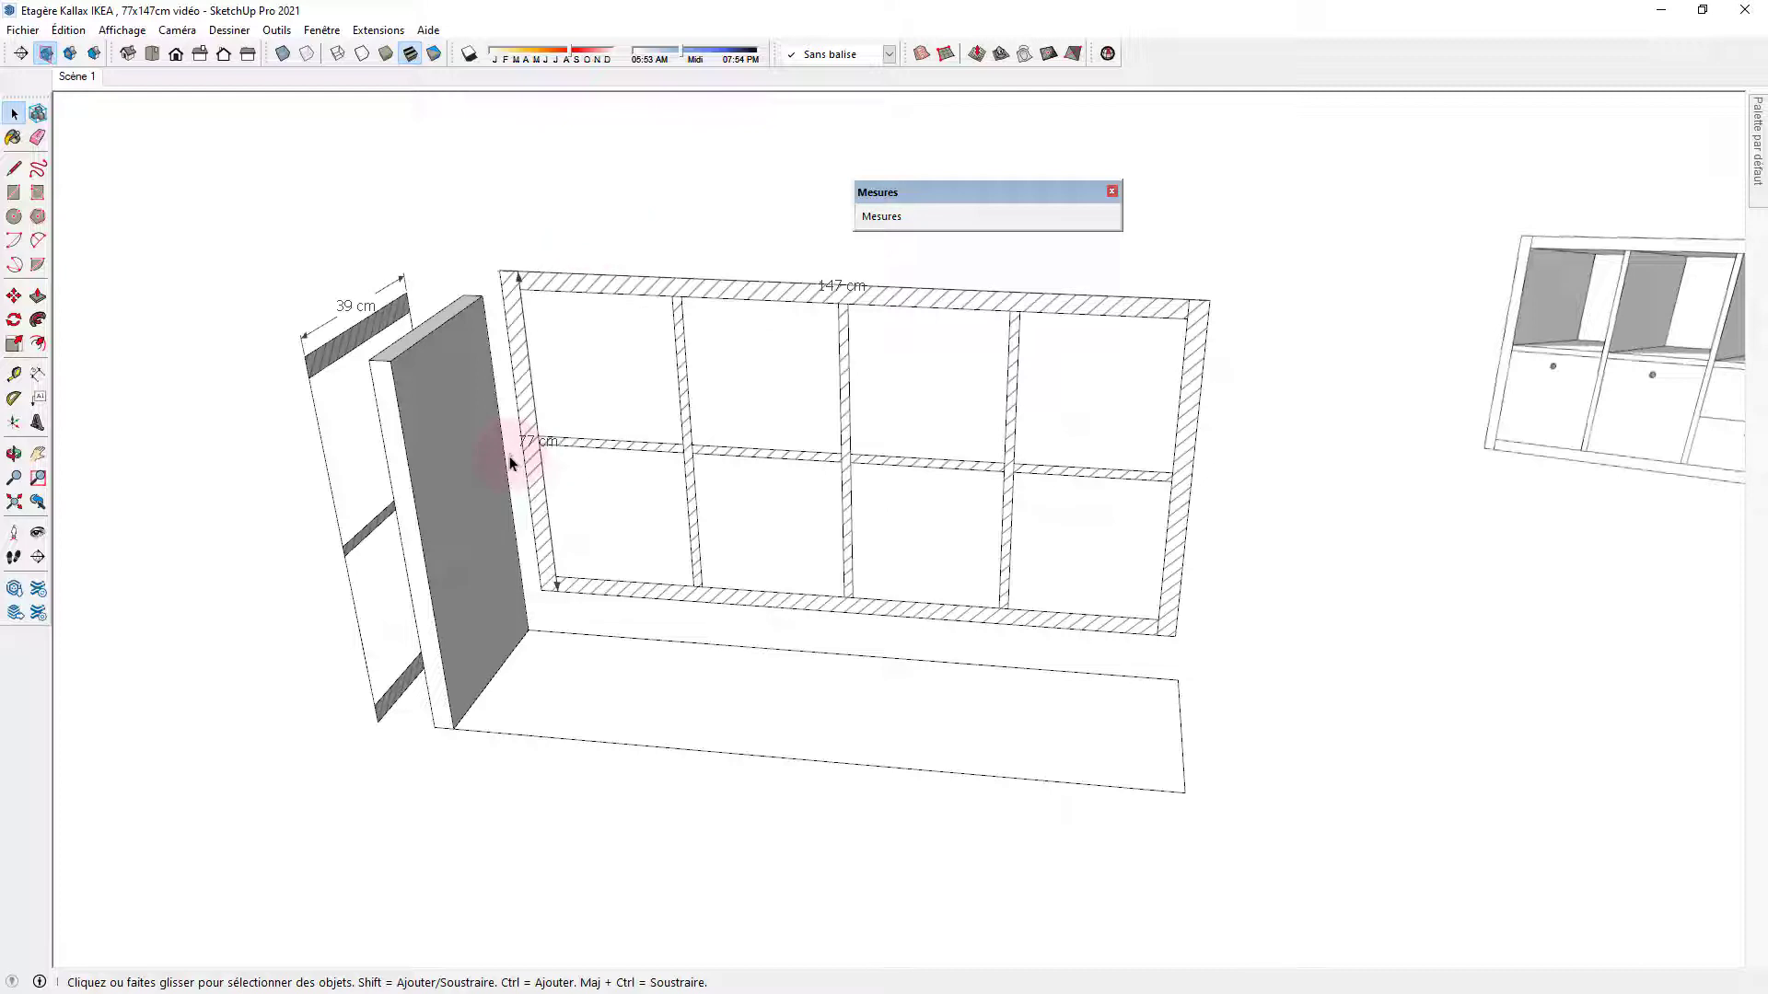
Select all faces and edges of the side panel and turn them into a component that replaces the selection.
left_click(444, 473)
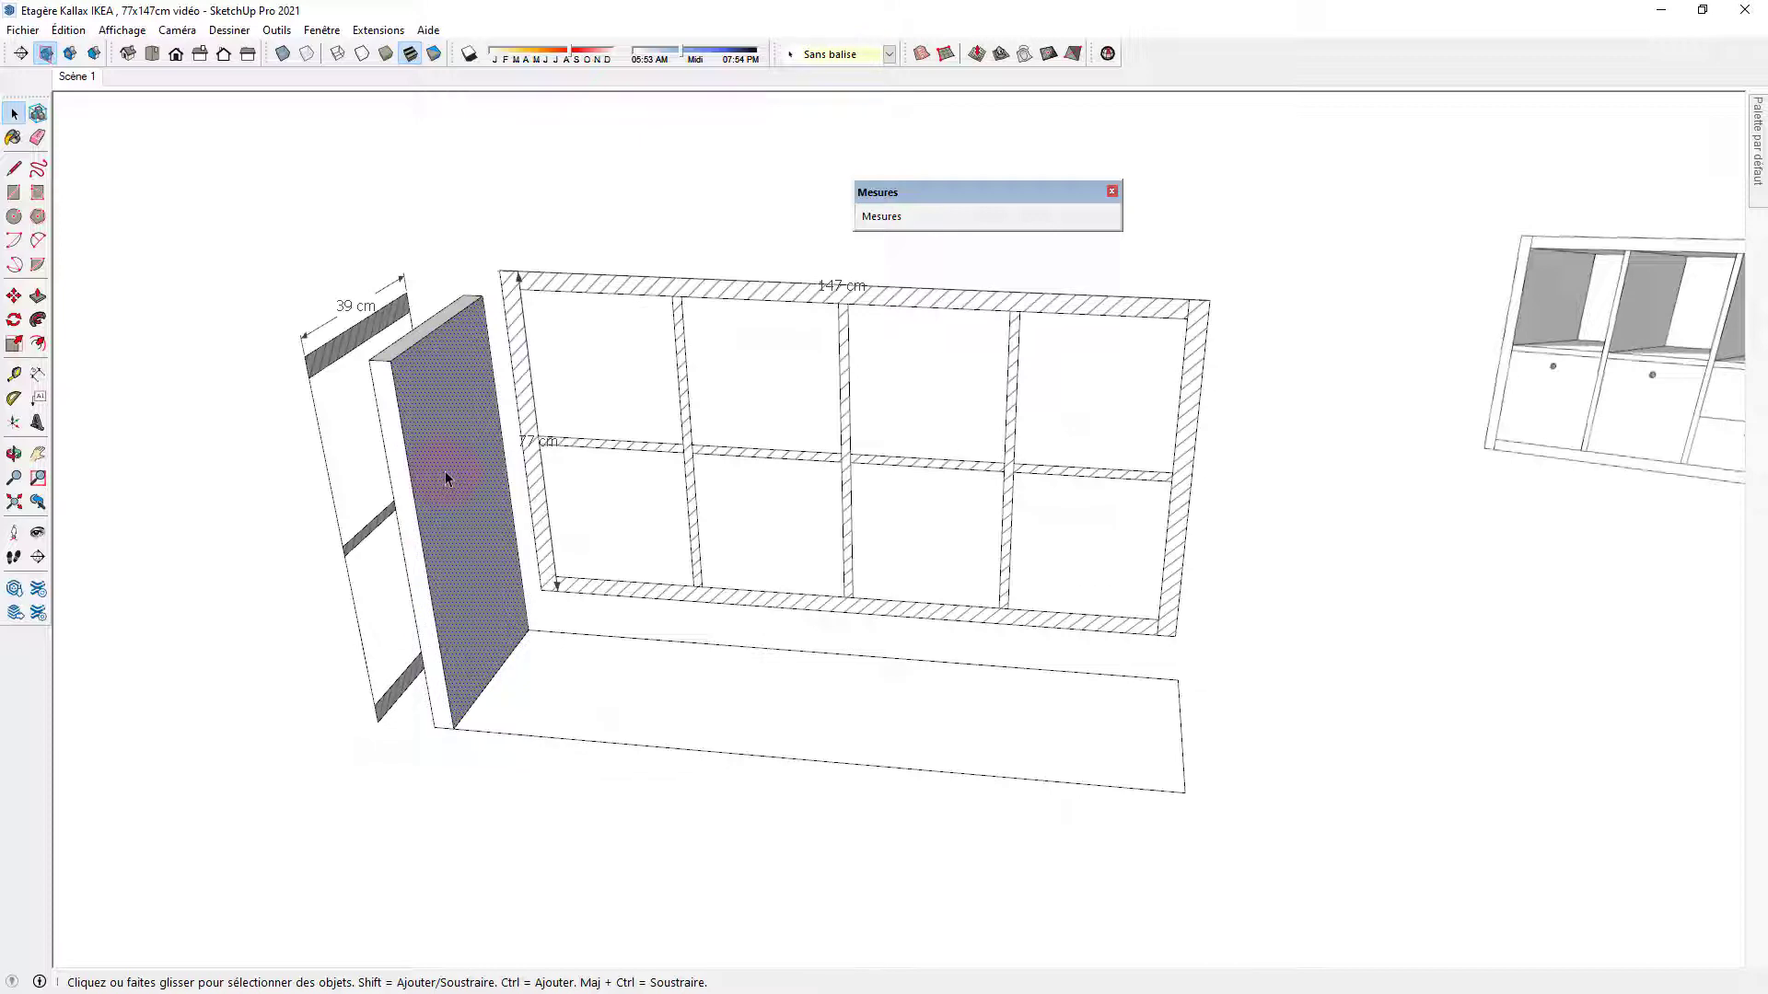
double_click(444, 472)
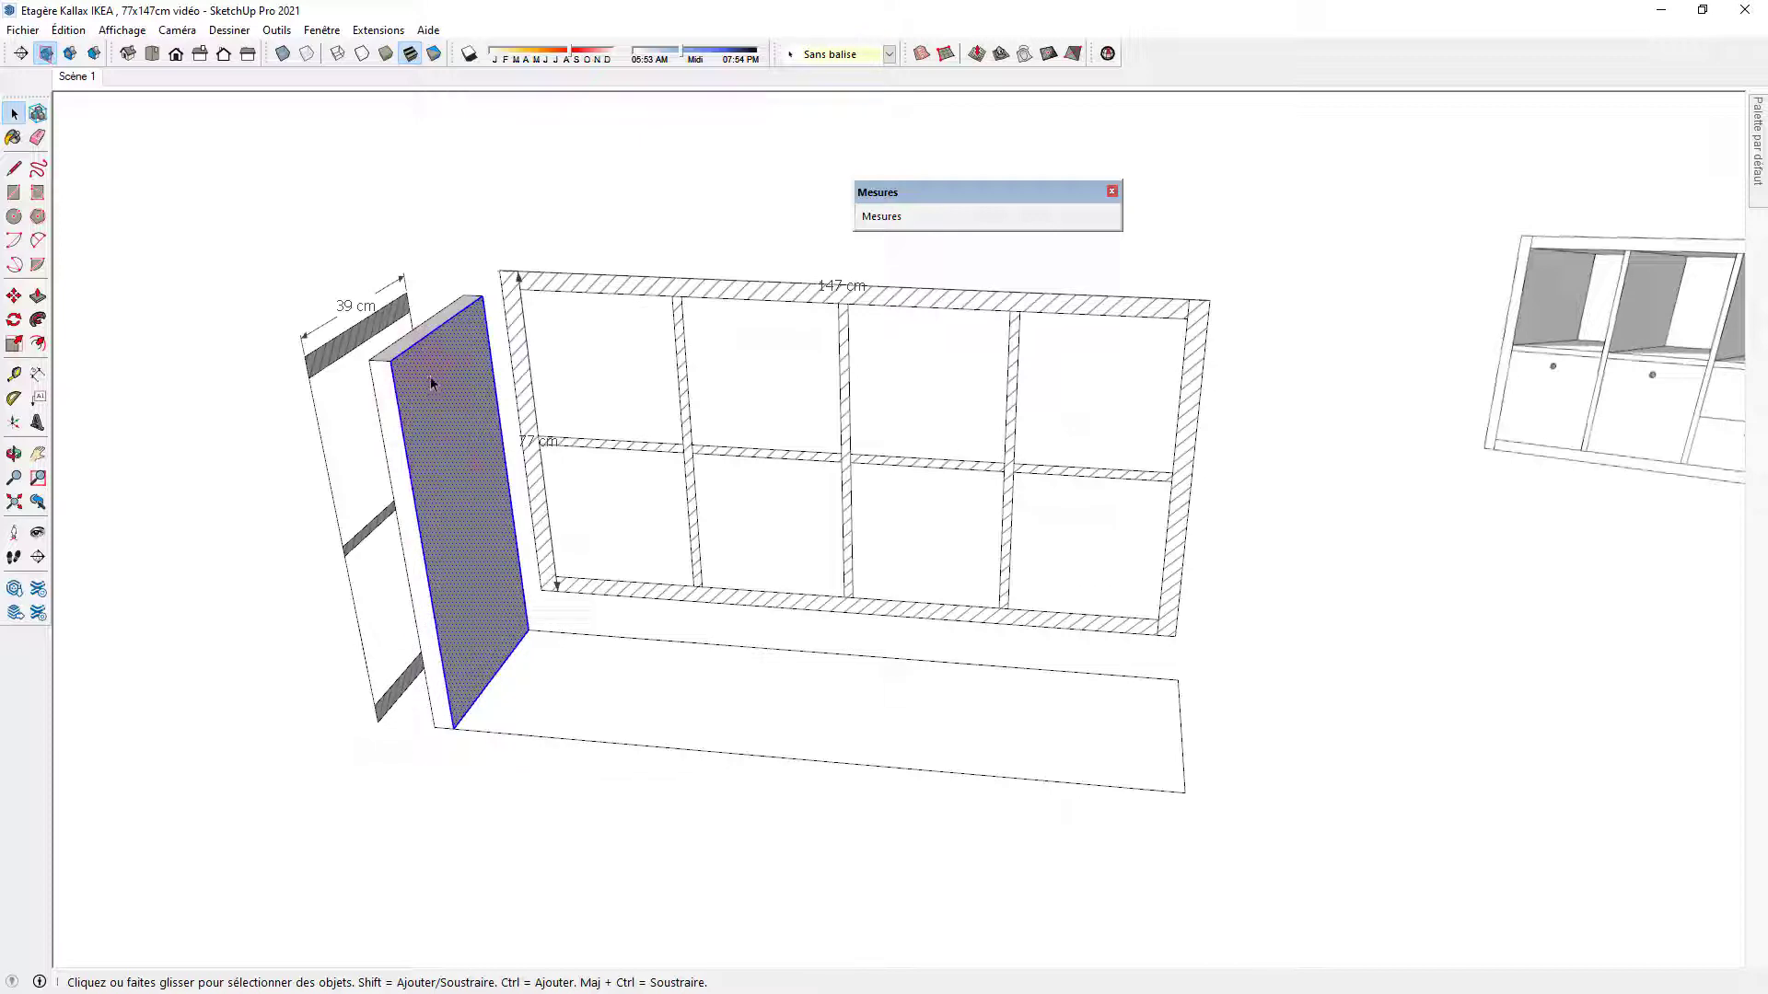
triple_click(453, 442)
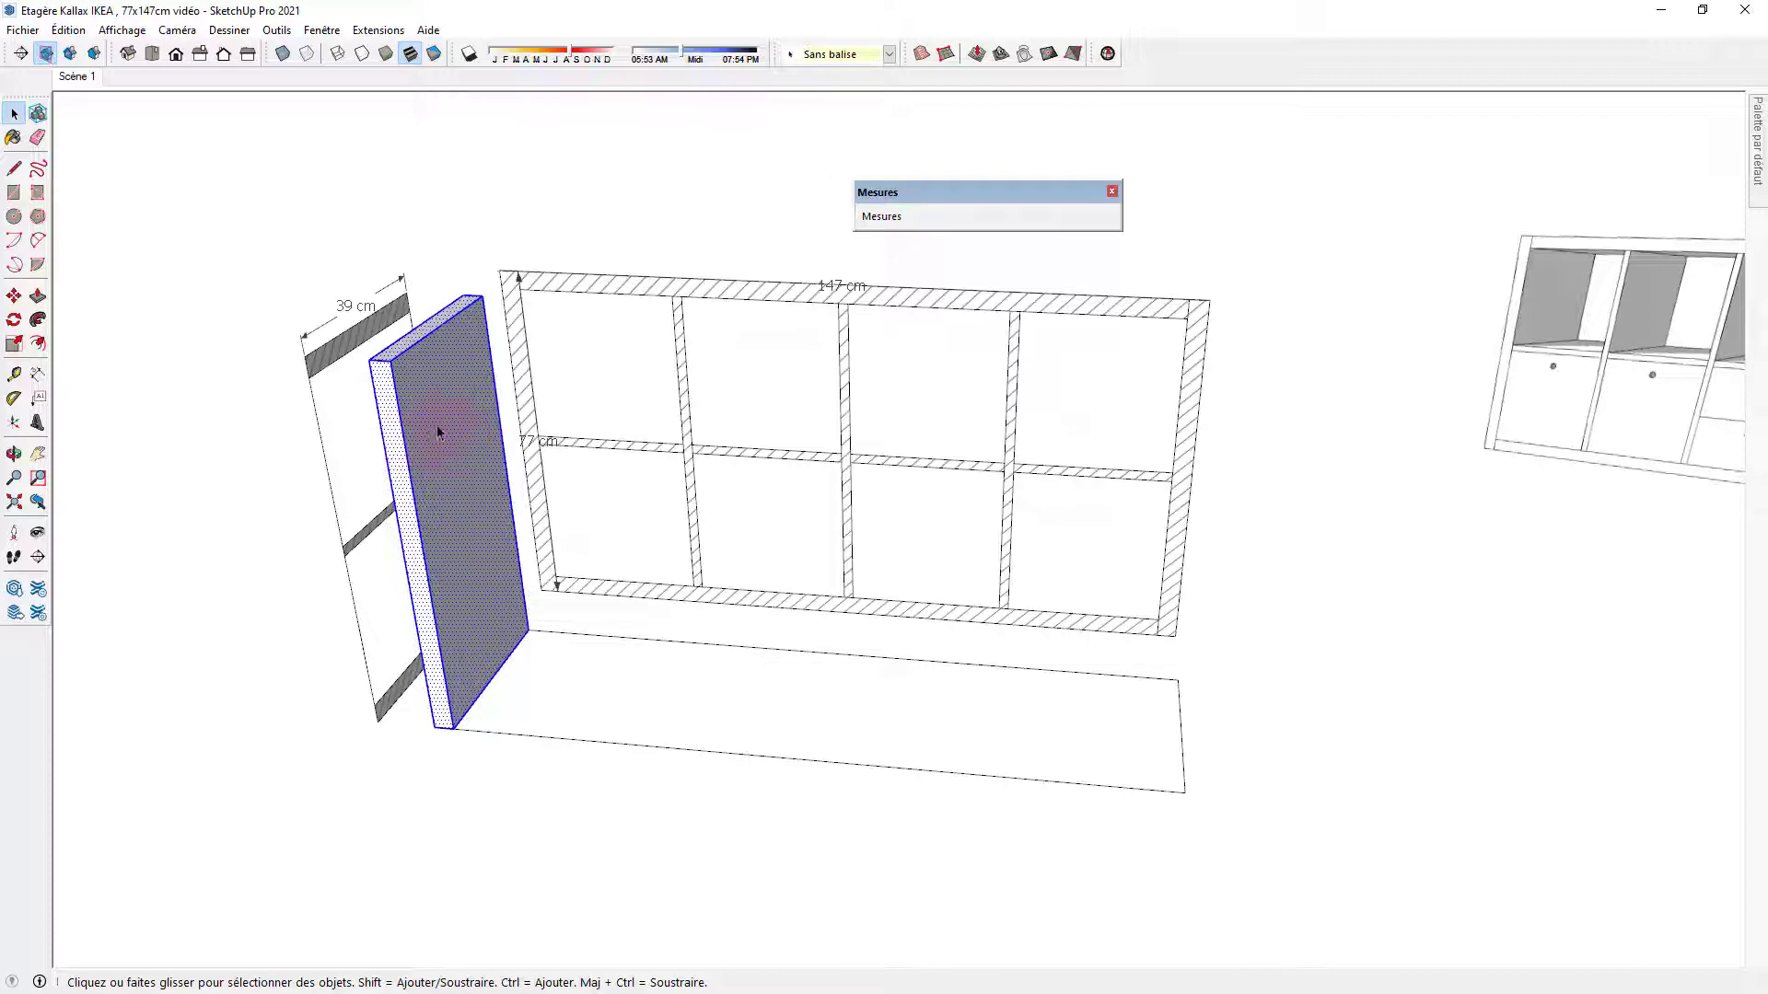
right_click(438, 431)
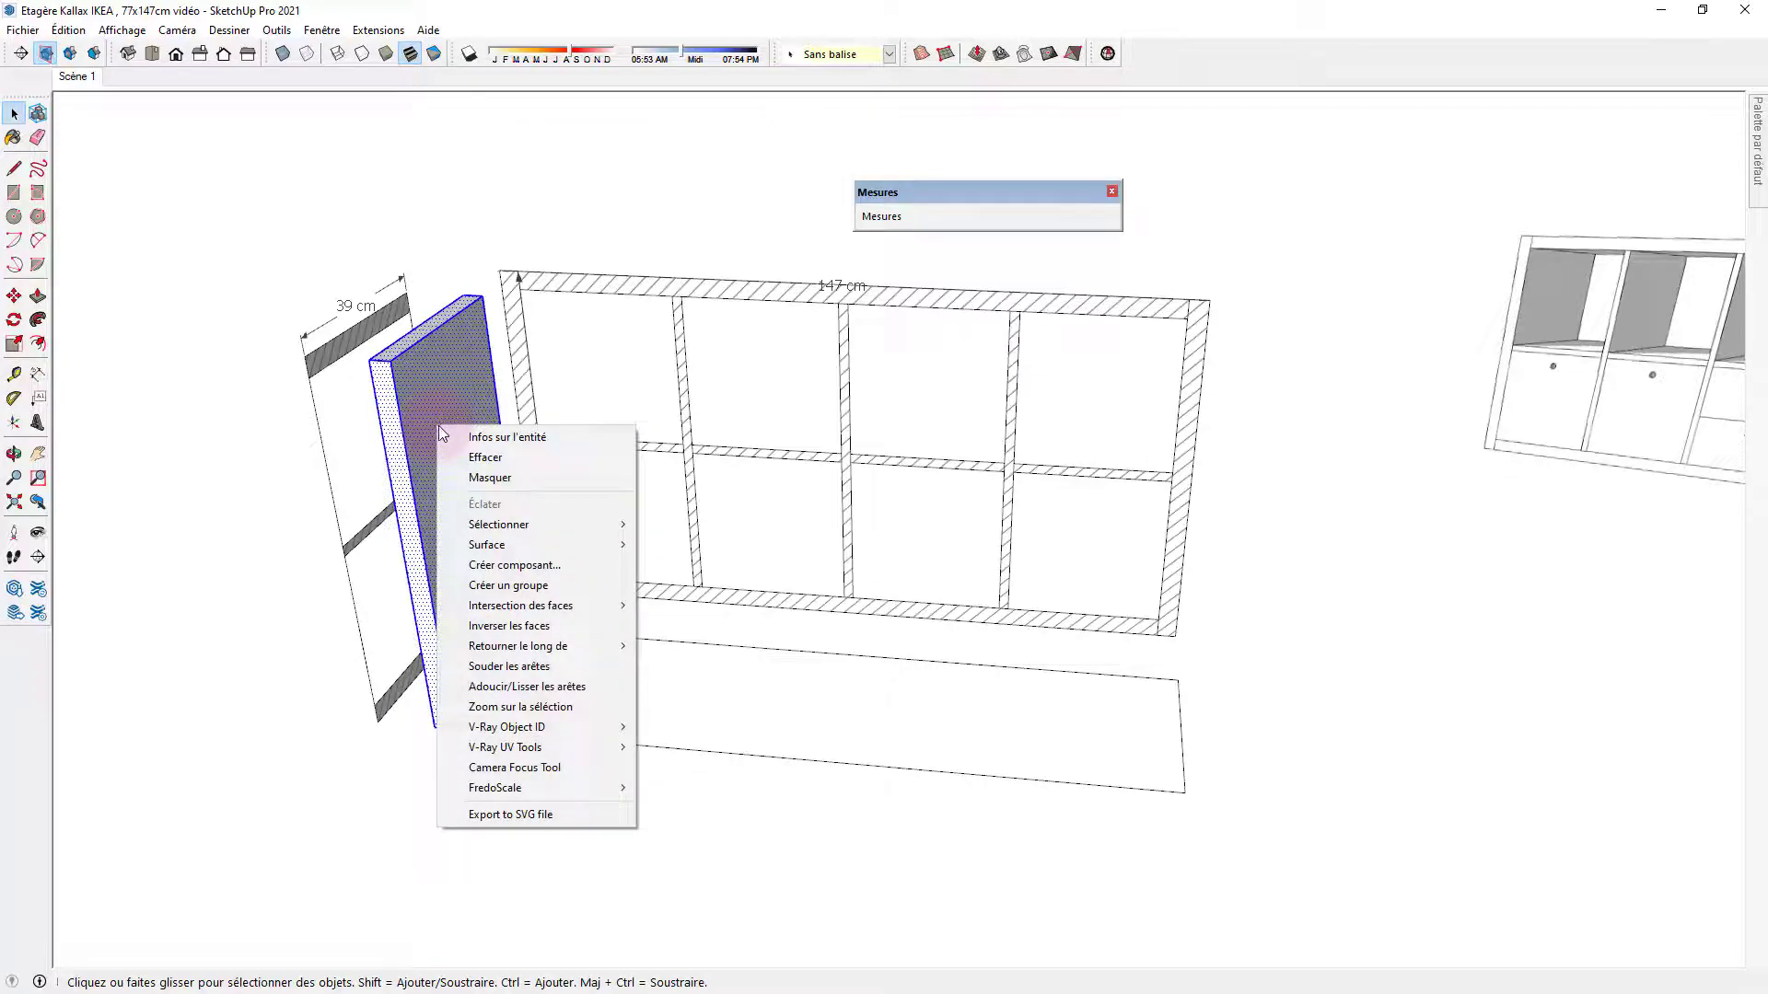
left_click(494, 565)
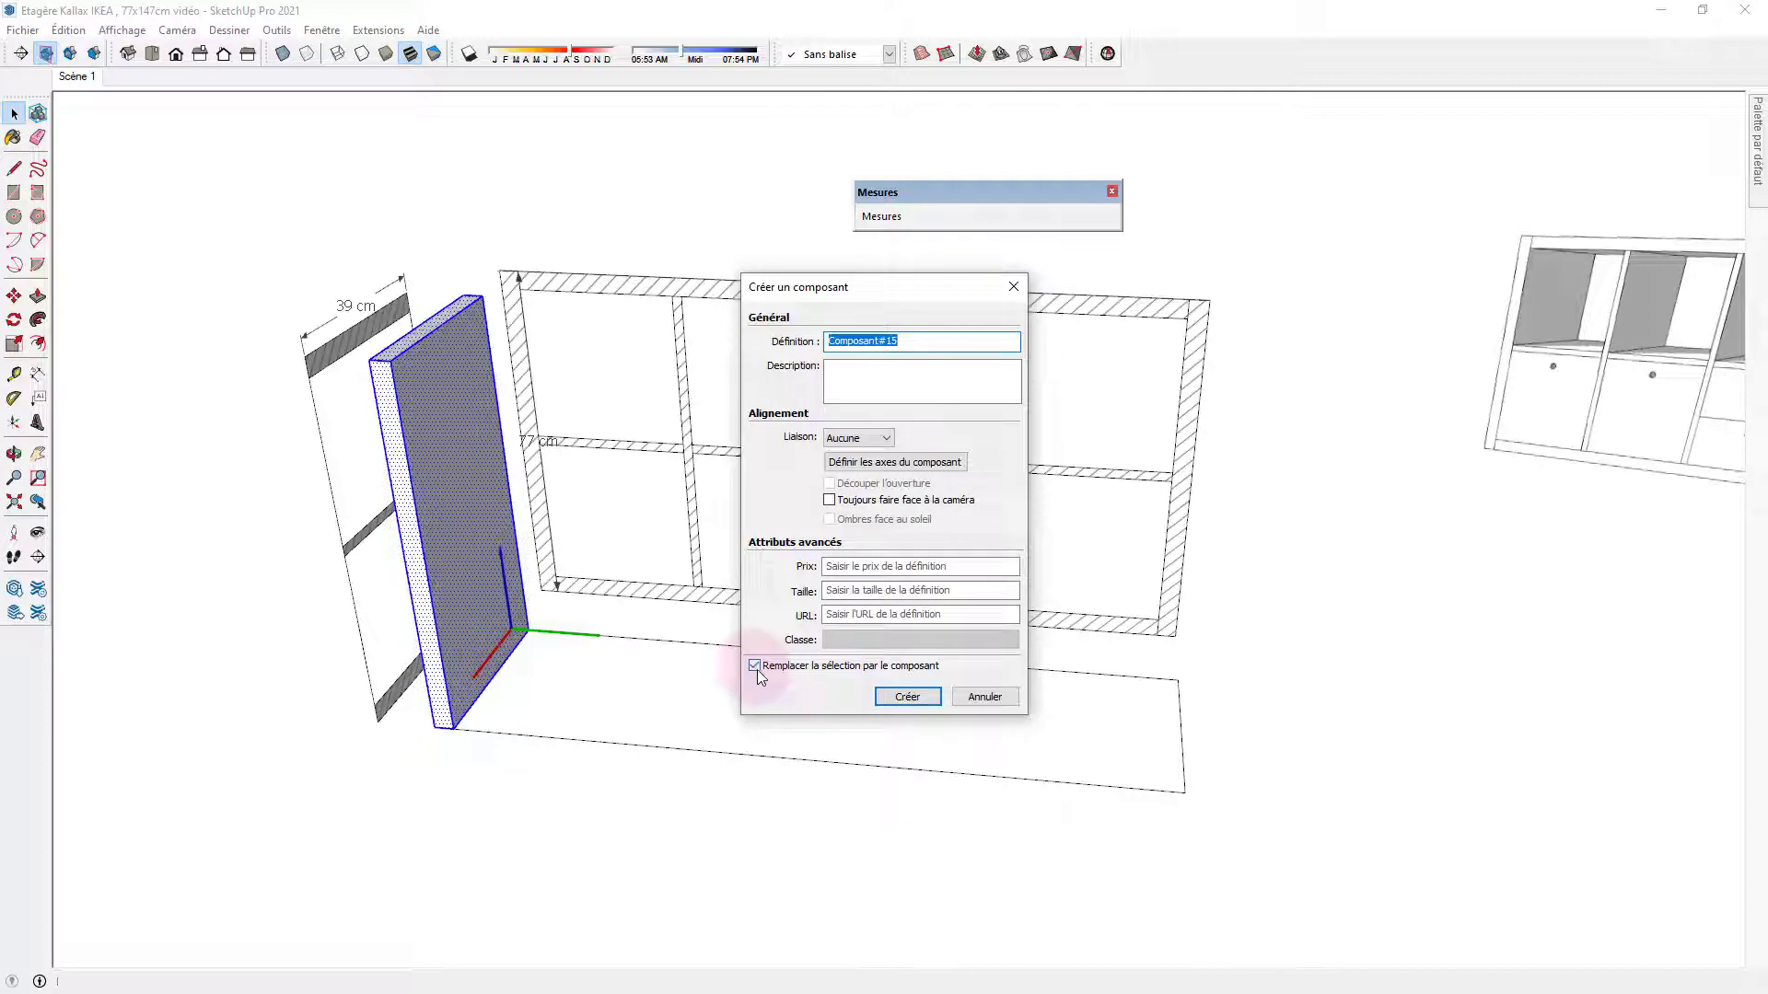
left_click(921, 698)
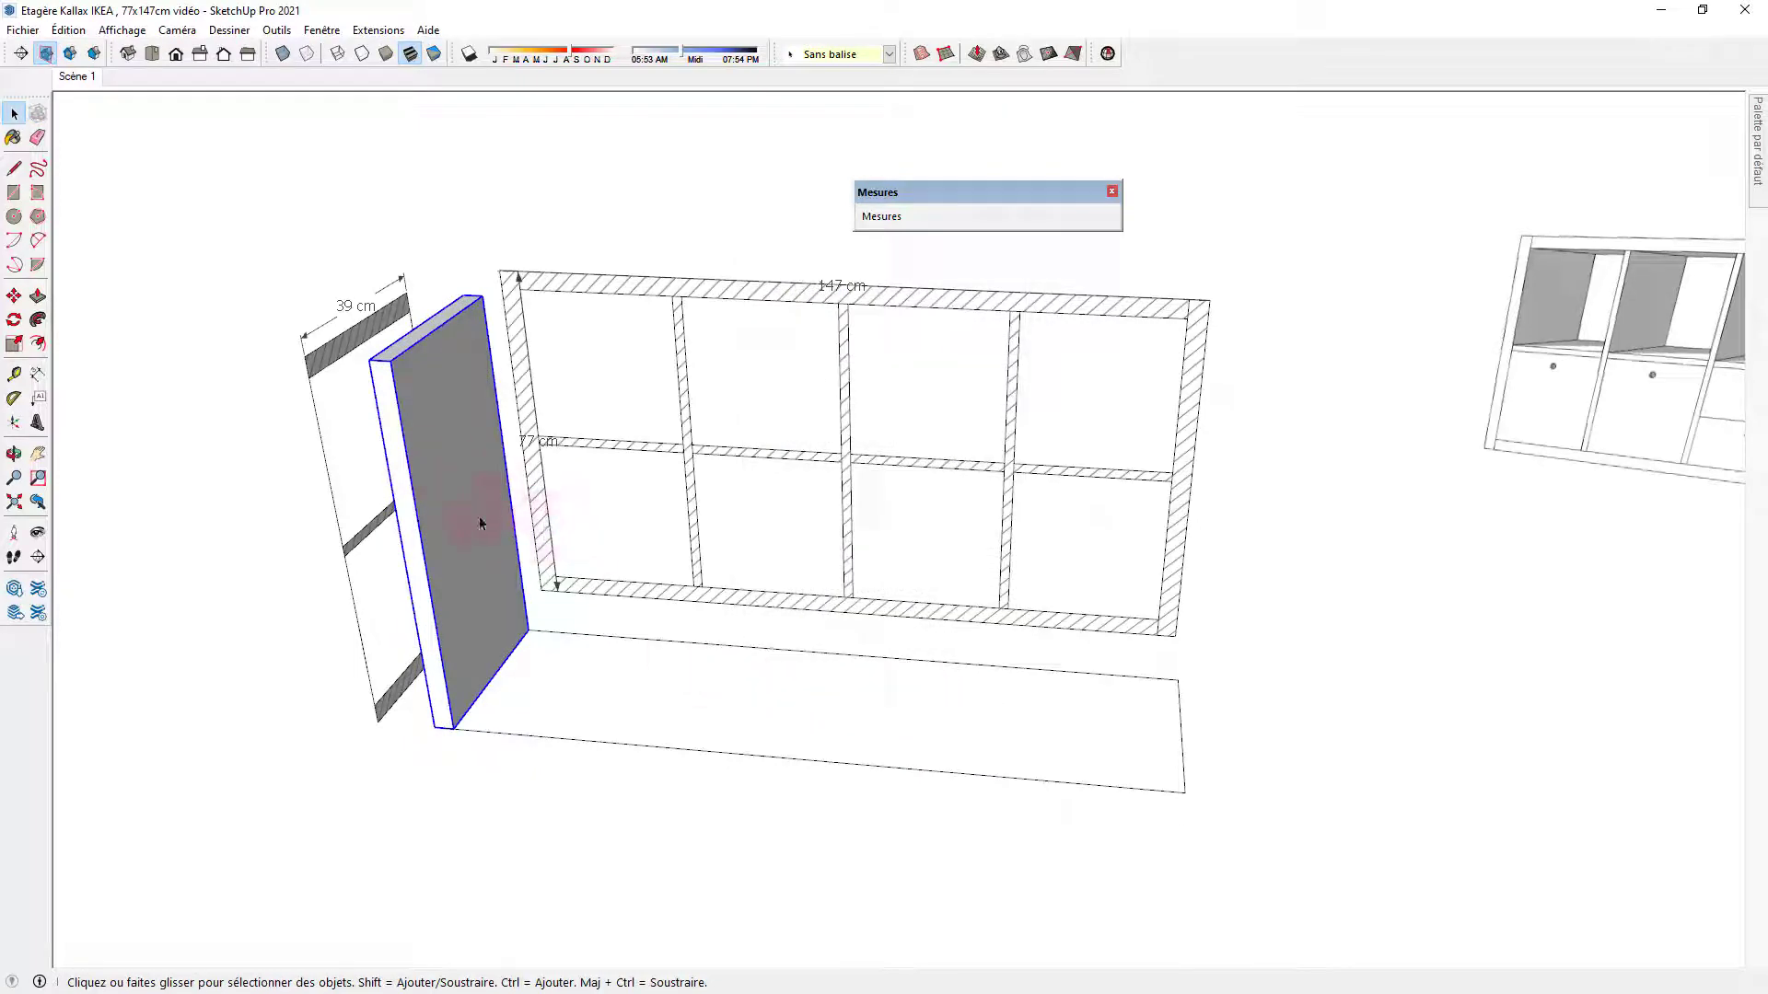
left_click(434, 807)
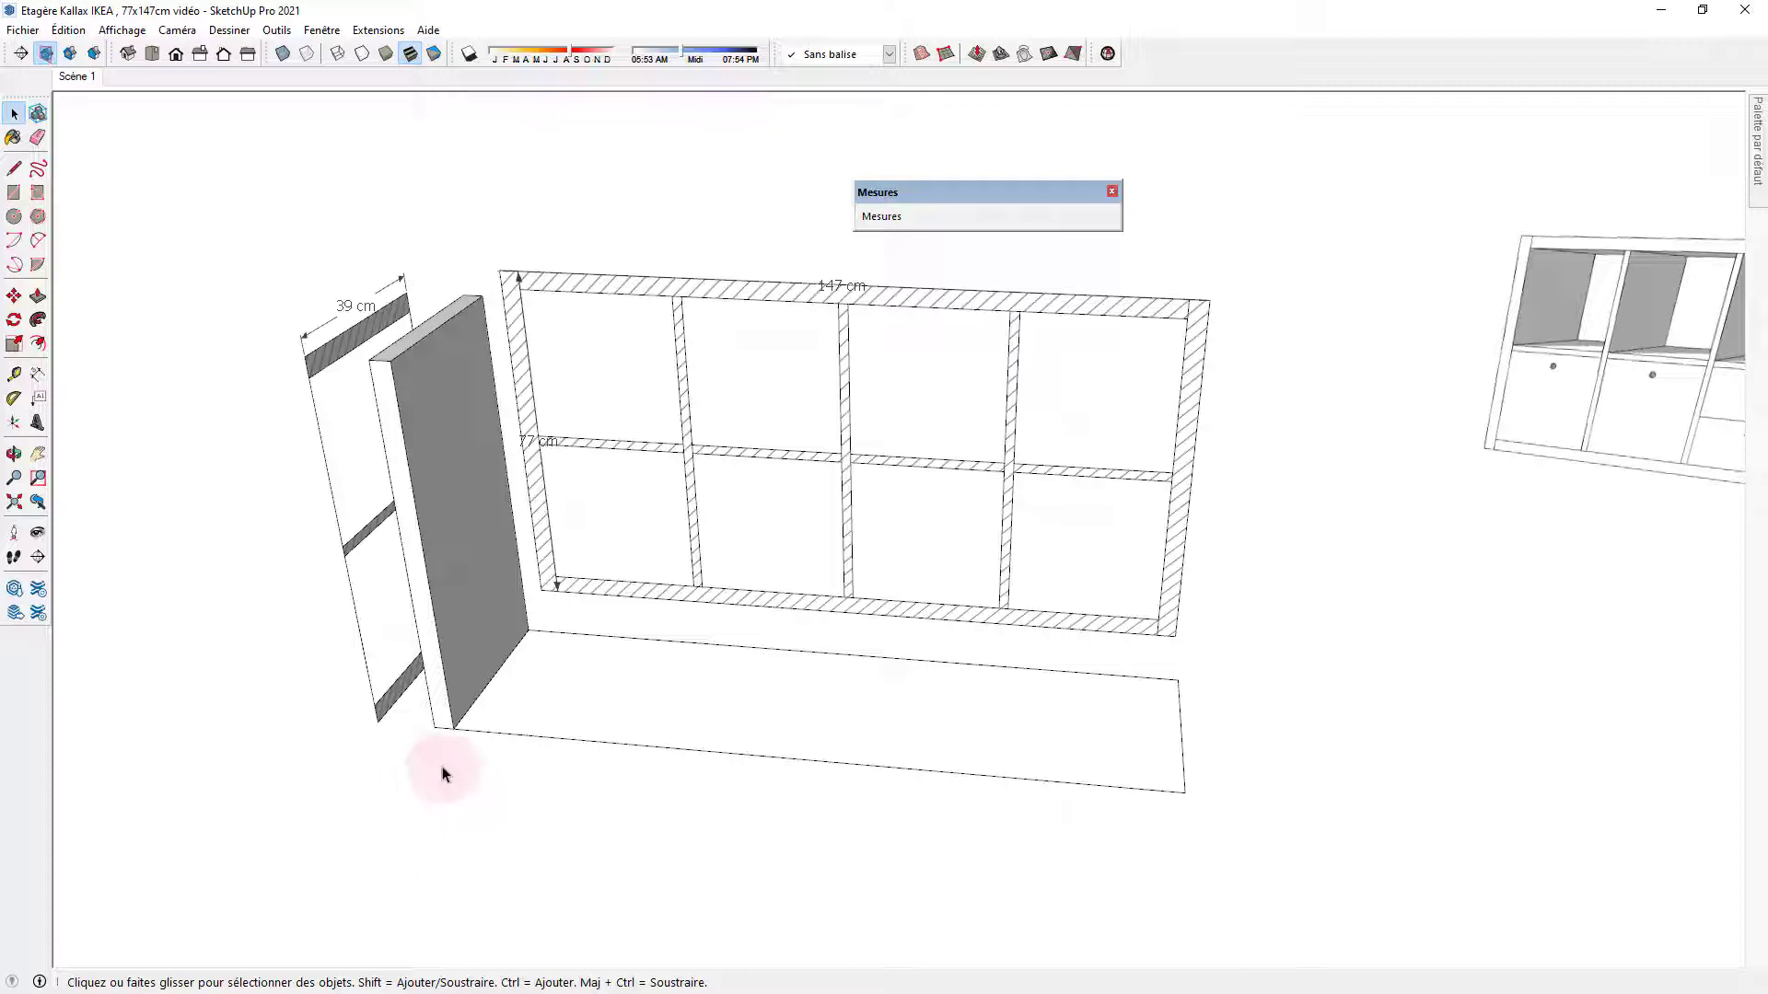
Copy the side panel component 143 cm along the plan outline, aligning its lower outer corner with the outline's right-hand front corner.
left_click(470, 652)
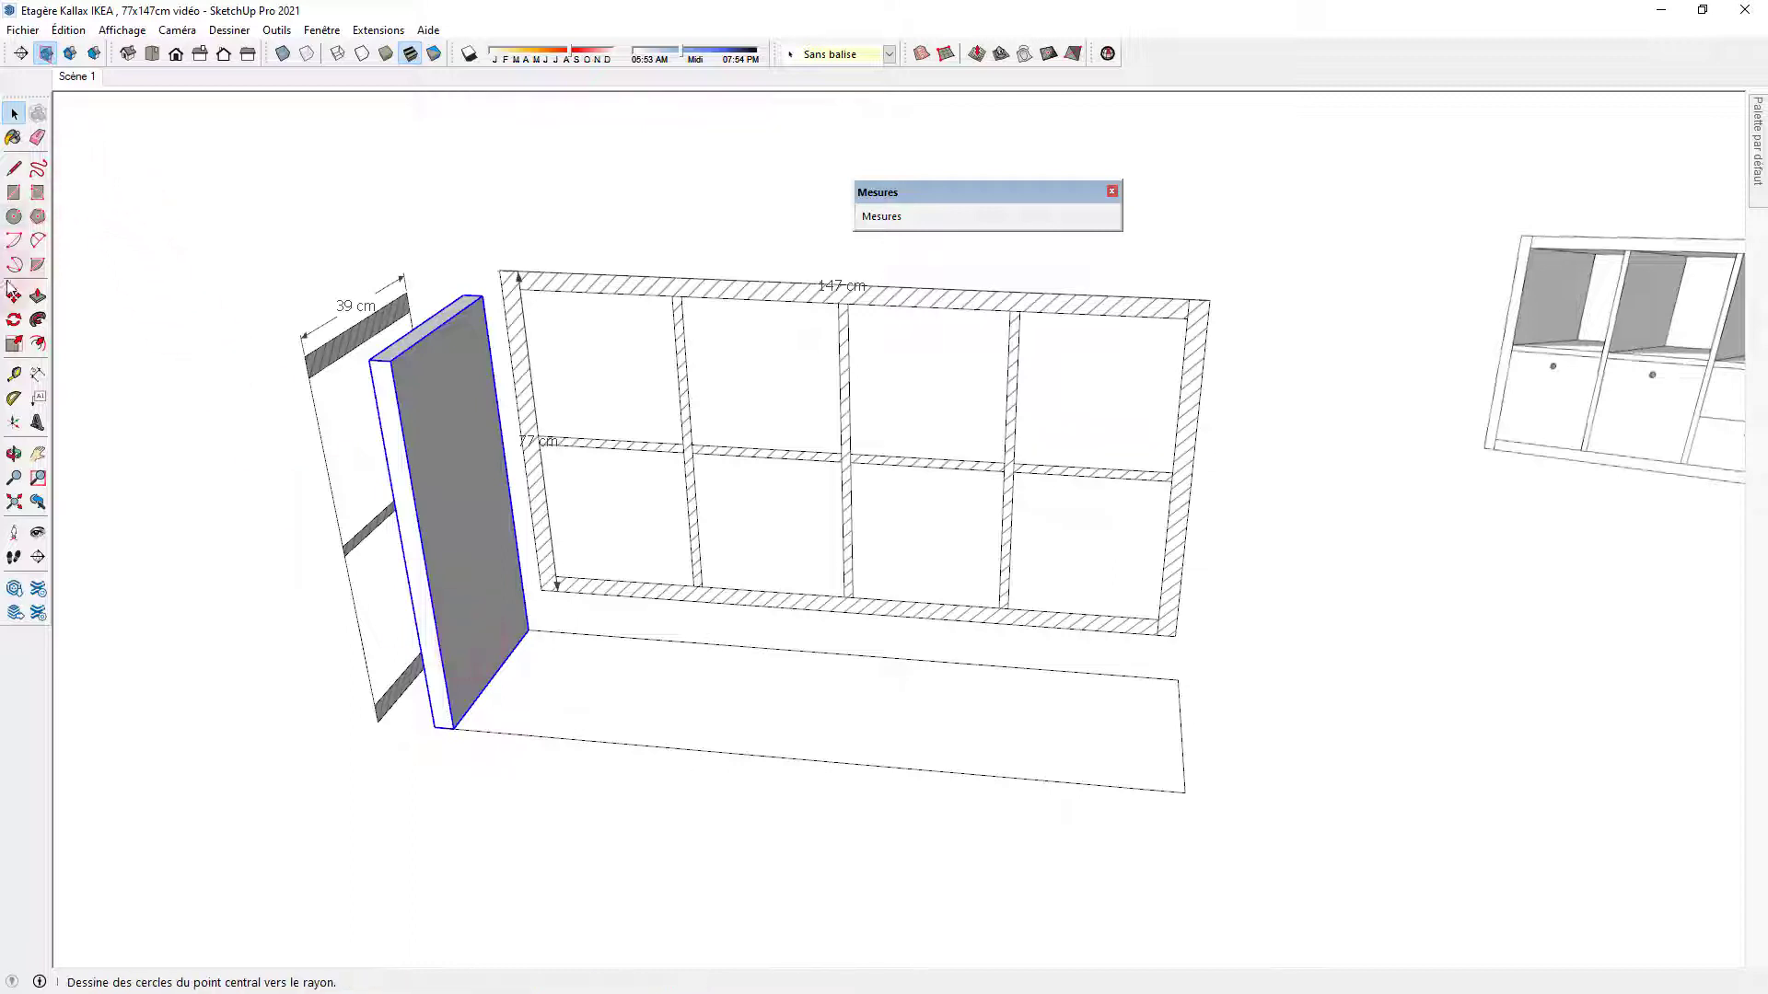
left_click(9, 298)
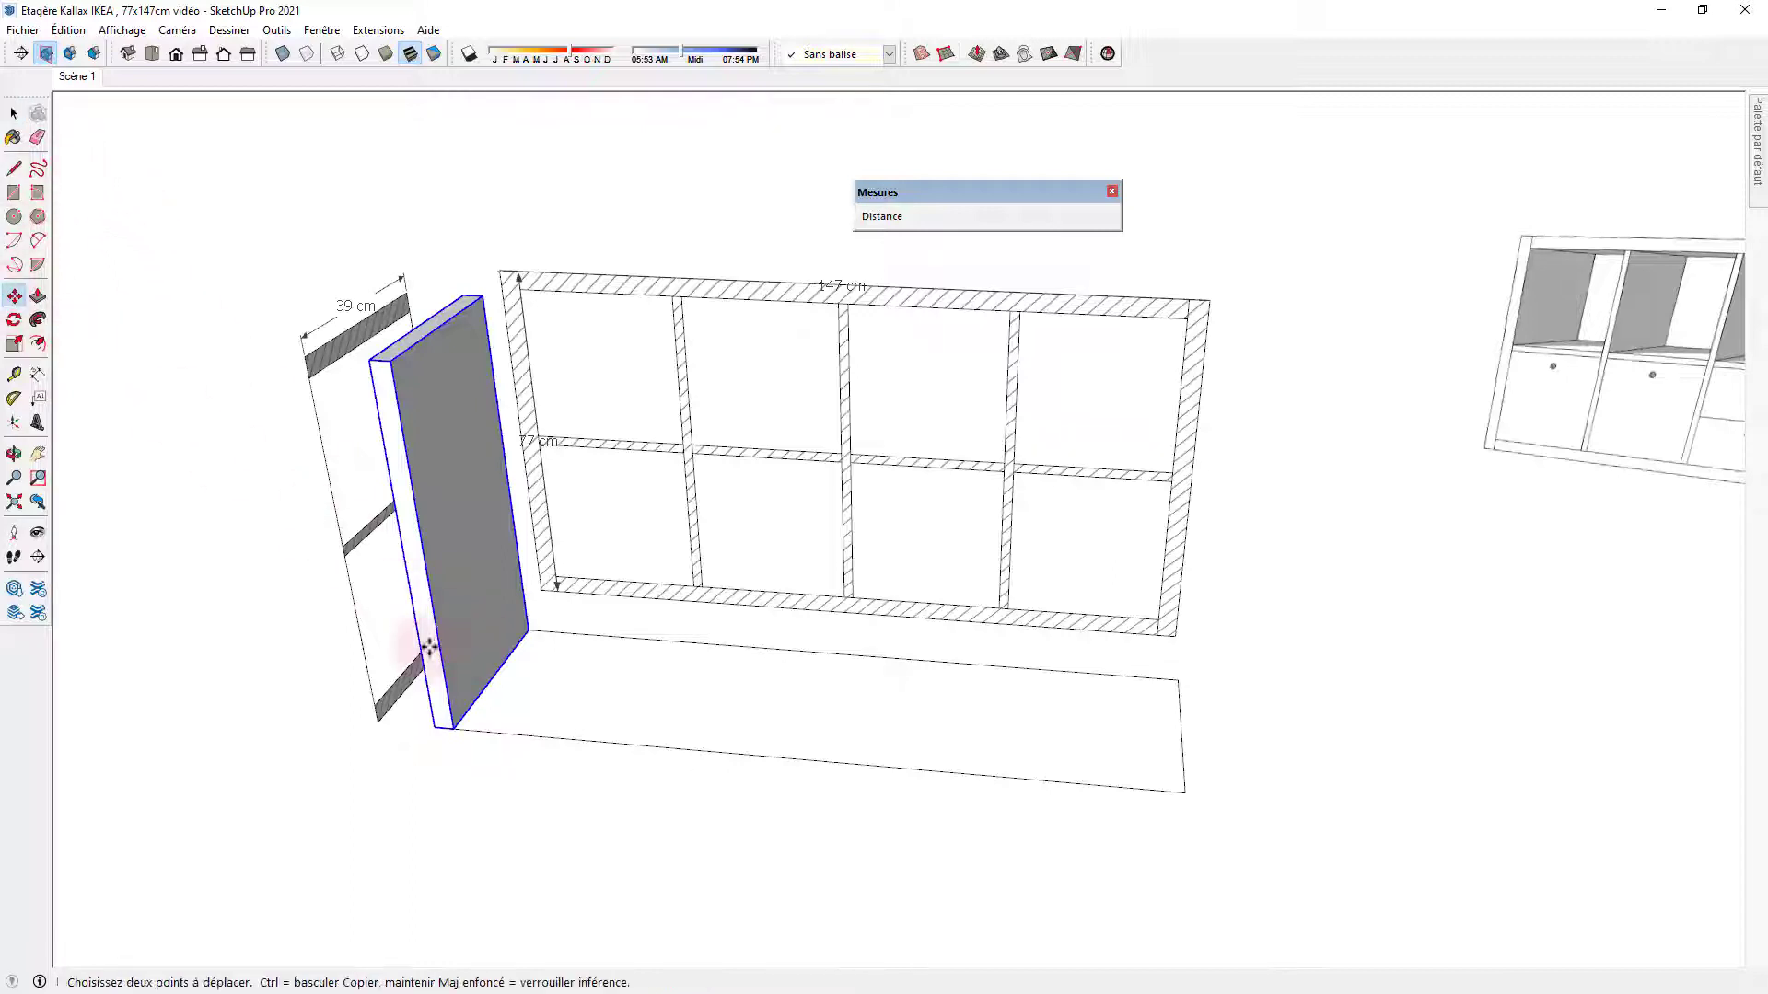
left_click(453, 732)
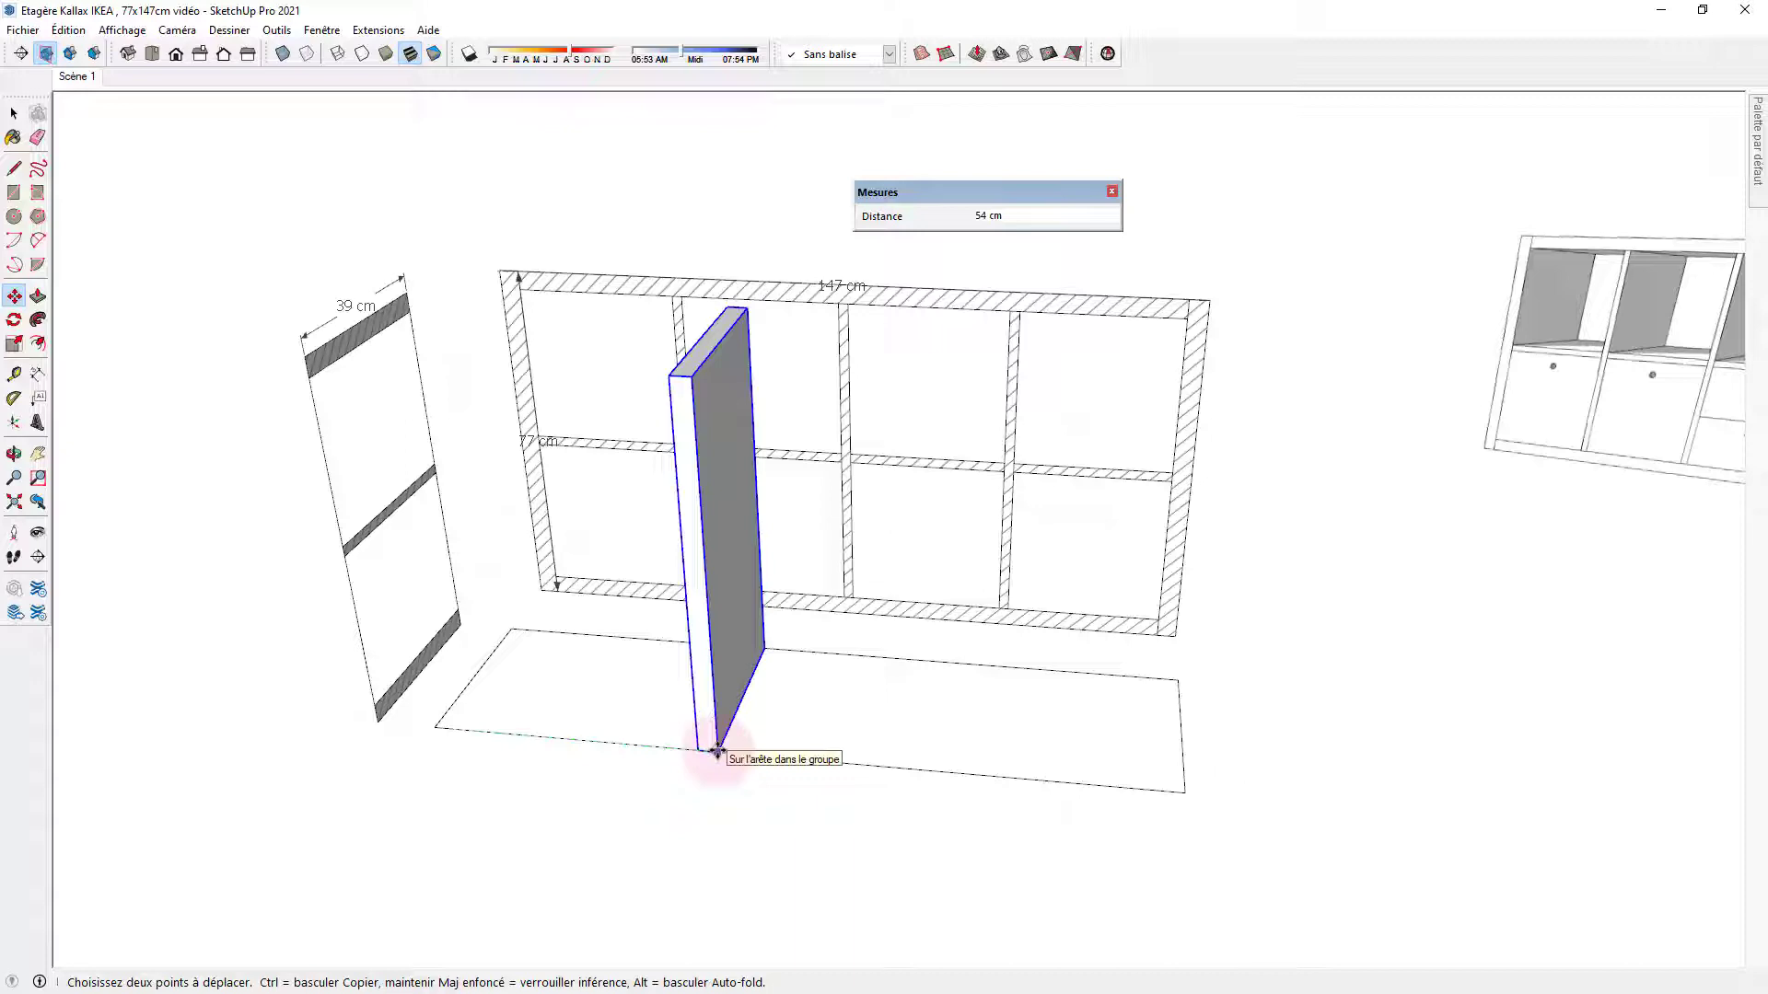
key("ctrl")
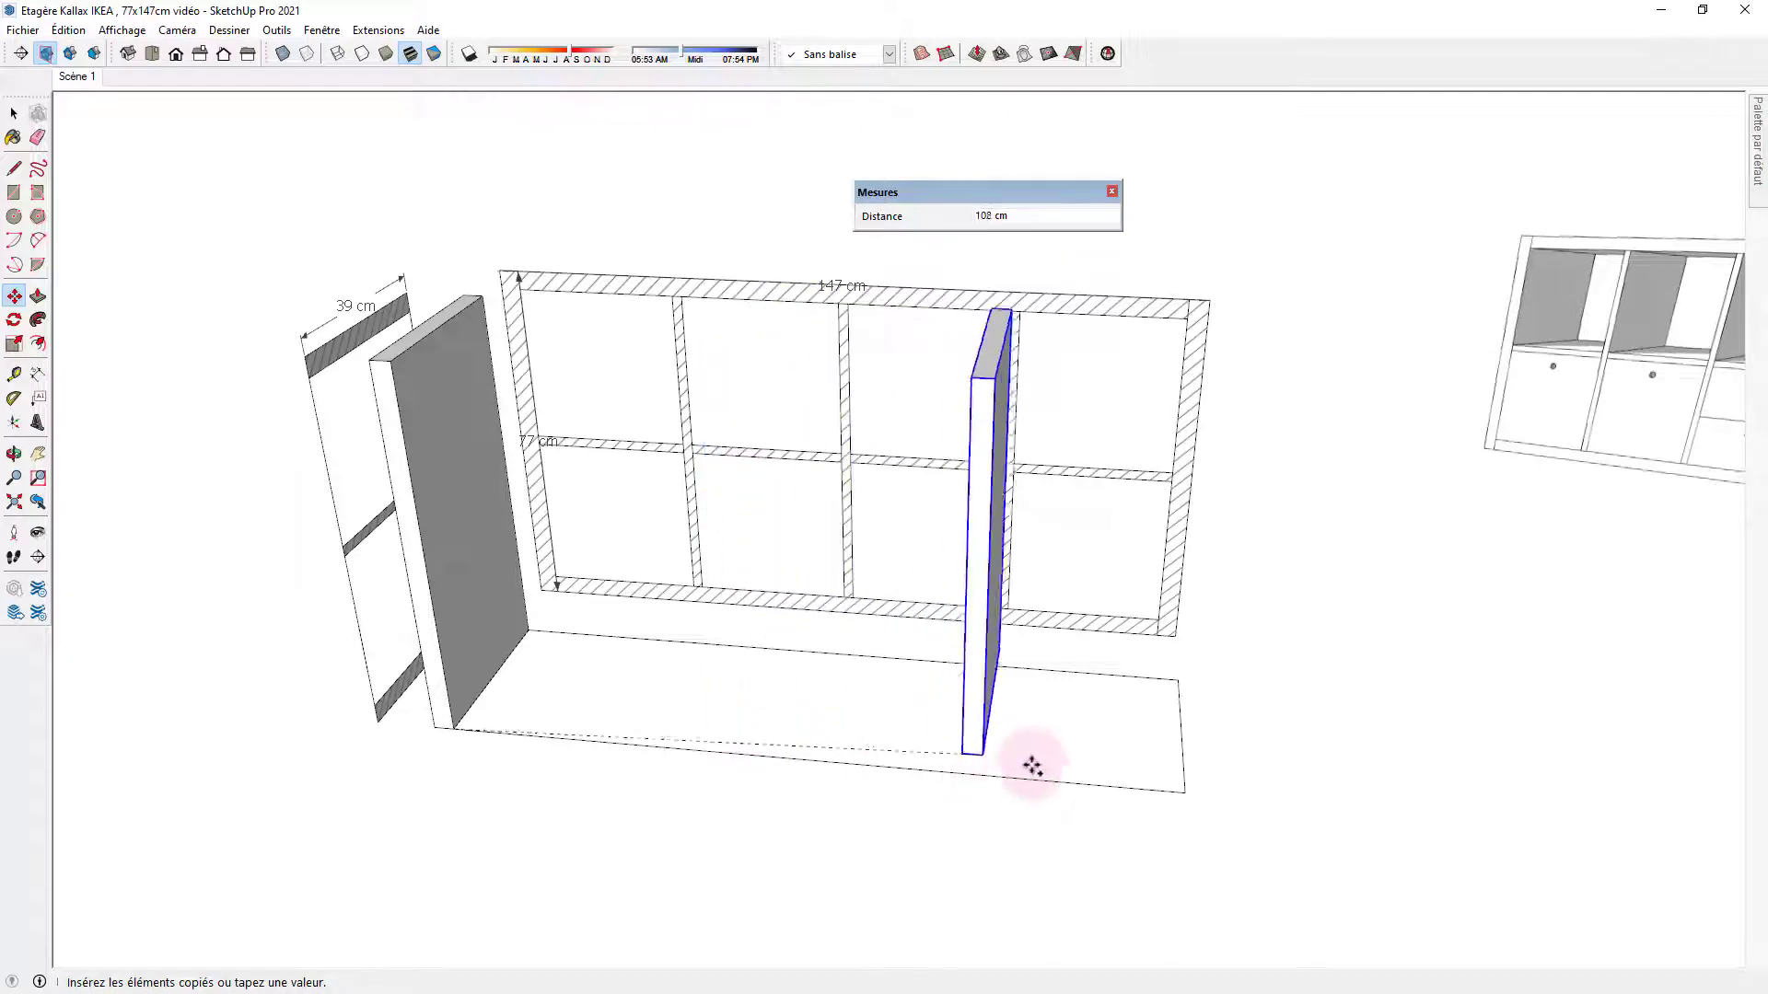
left_click(1183, 793)
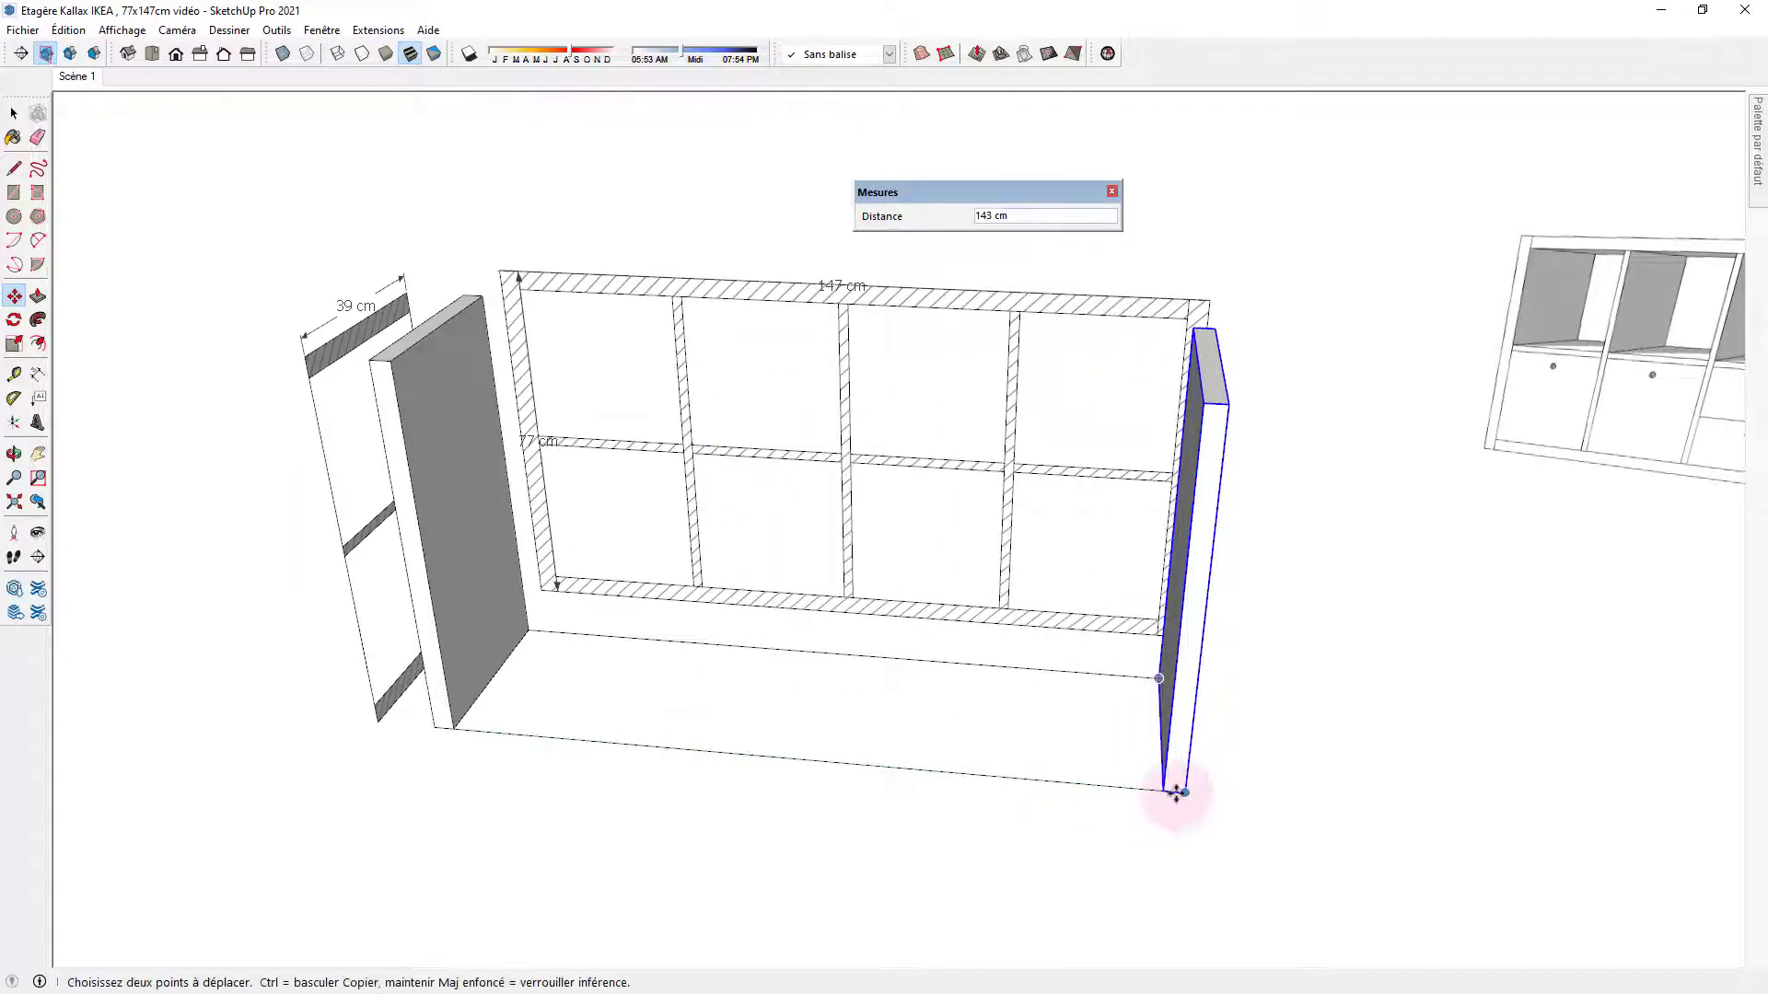
key("space")
left_click(820, 848)
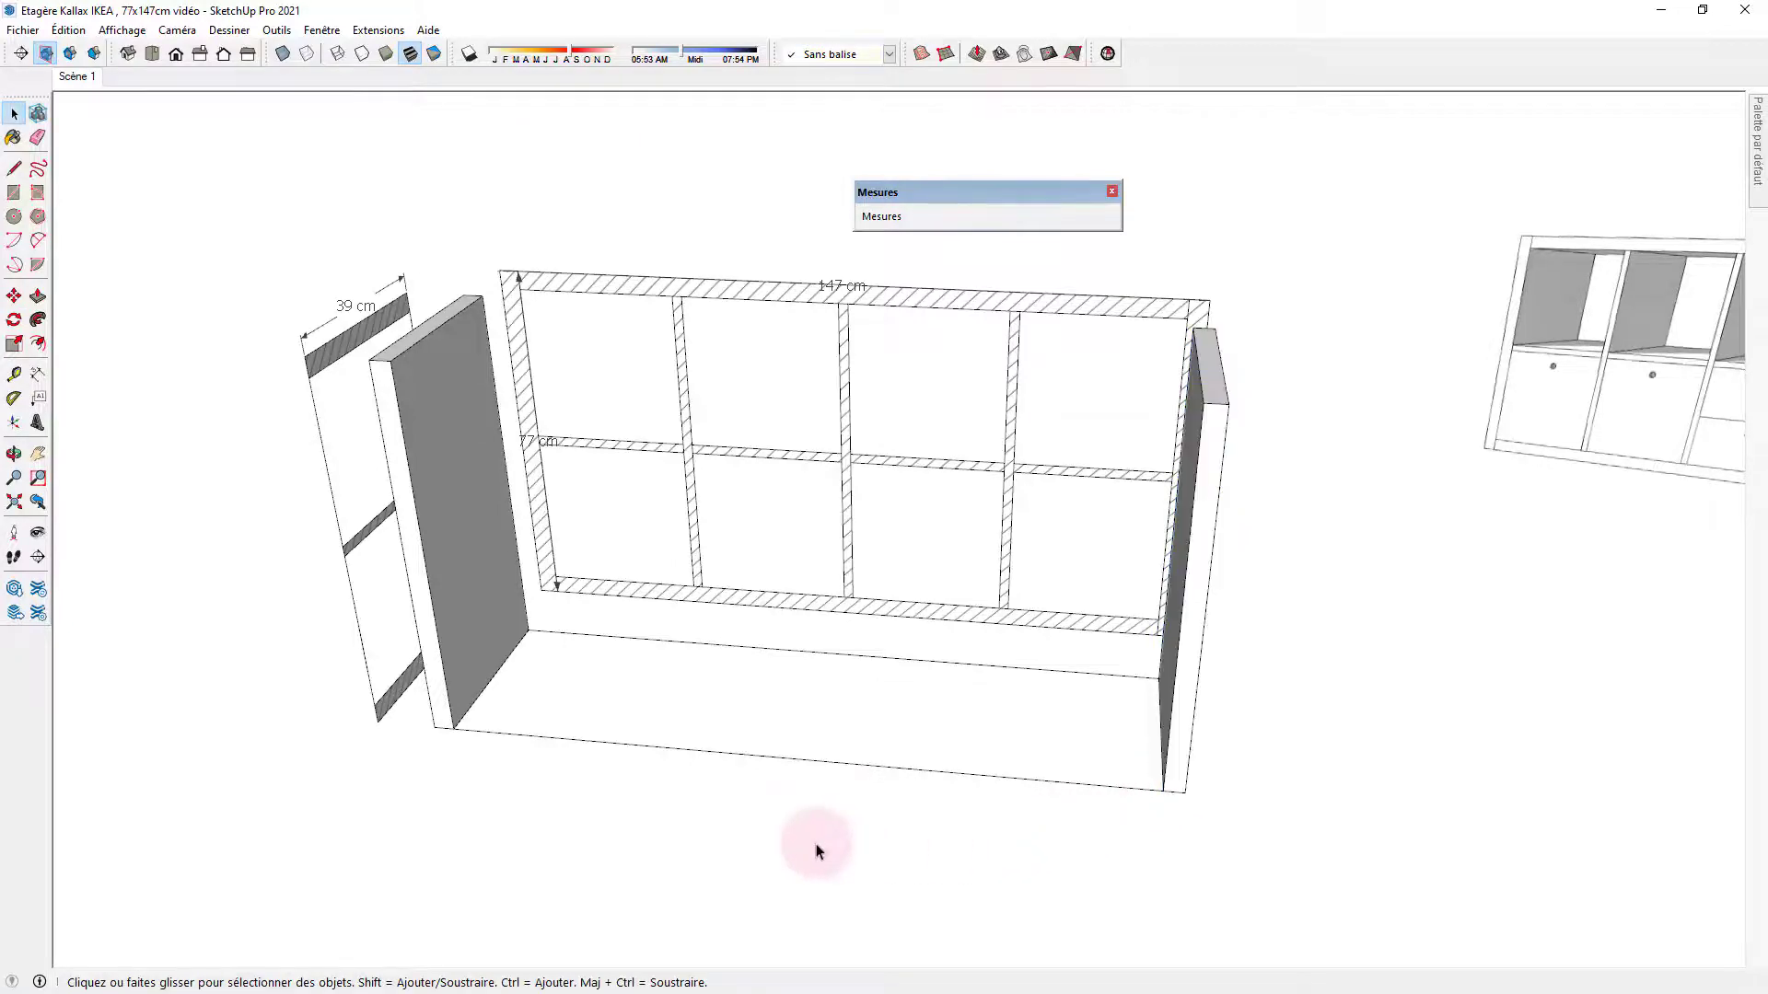
Draw a 139 × 39 cm rectangle on the plan outline between the inner faces of the two side panels.
mouse_move(820, 848)
middle_mouse_down()
mouse_move(695, 797)
mouse_move(840, 860)
middle_mouse_up()
key("space")
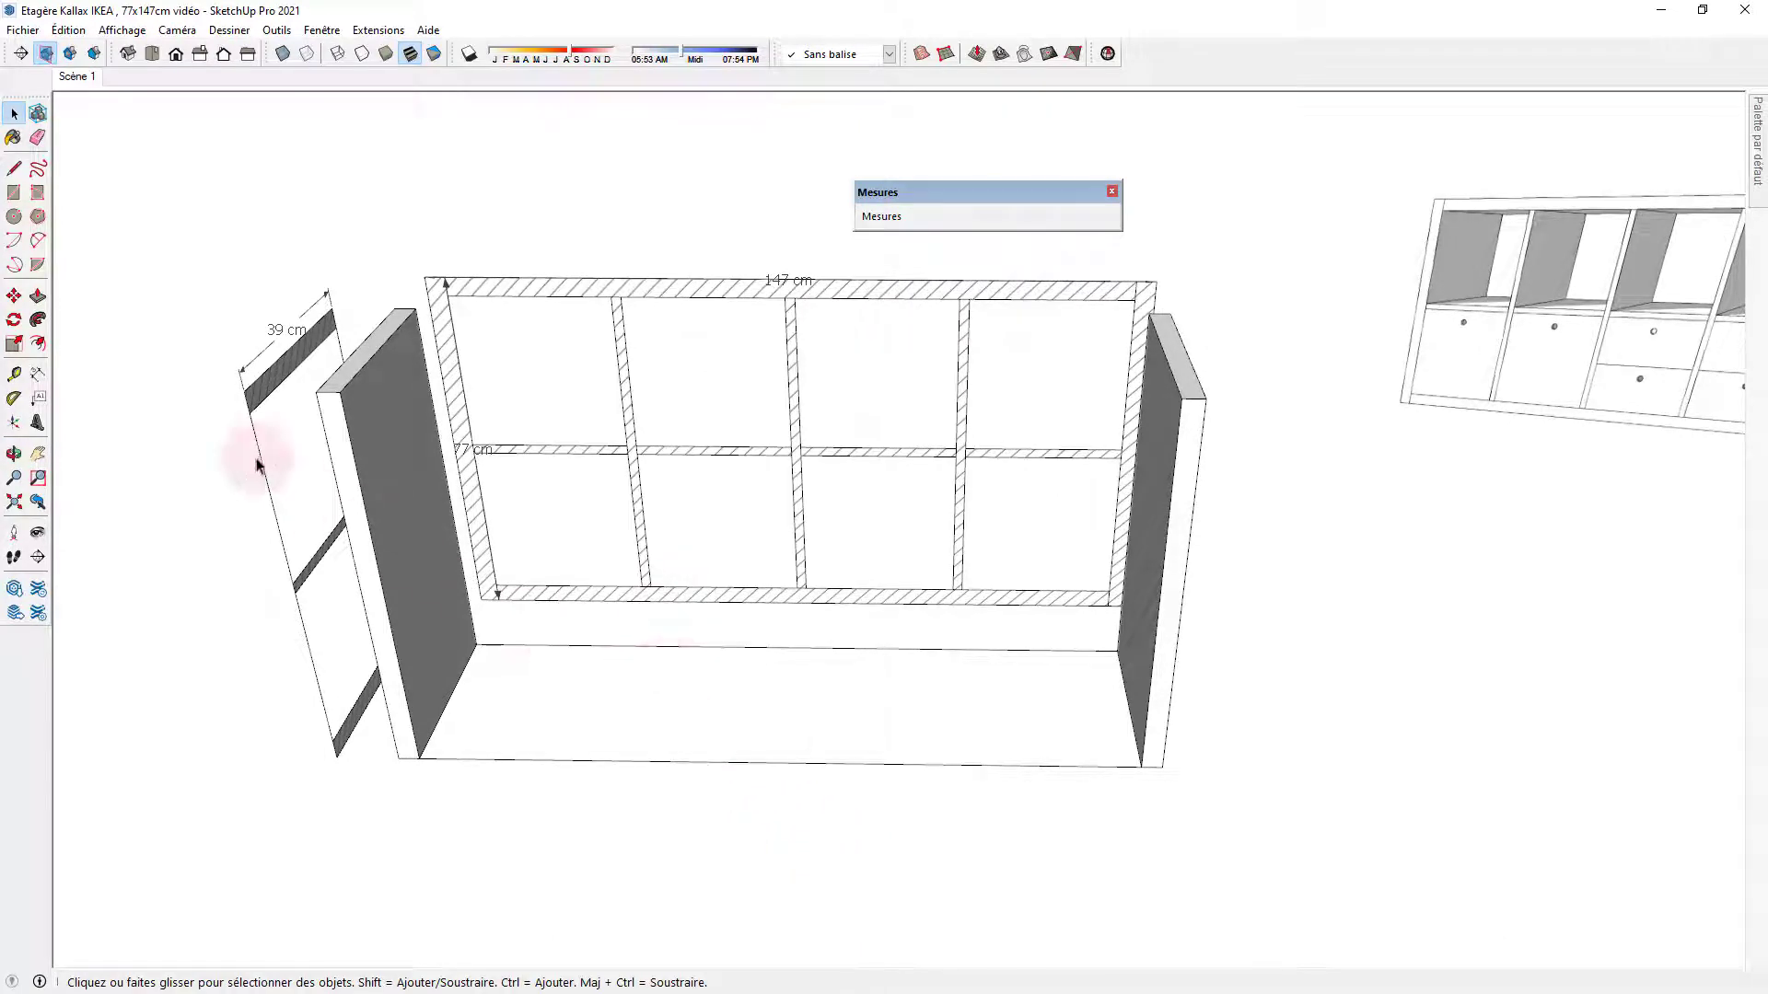
left_click(14, 192)
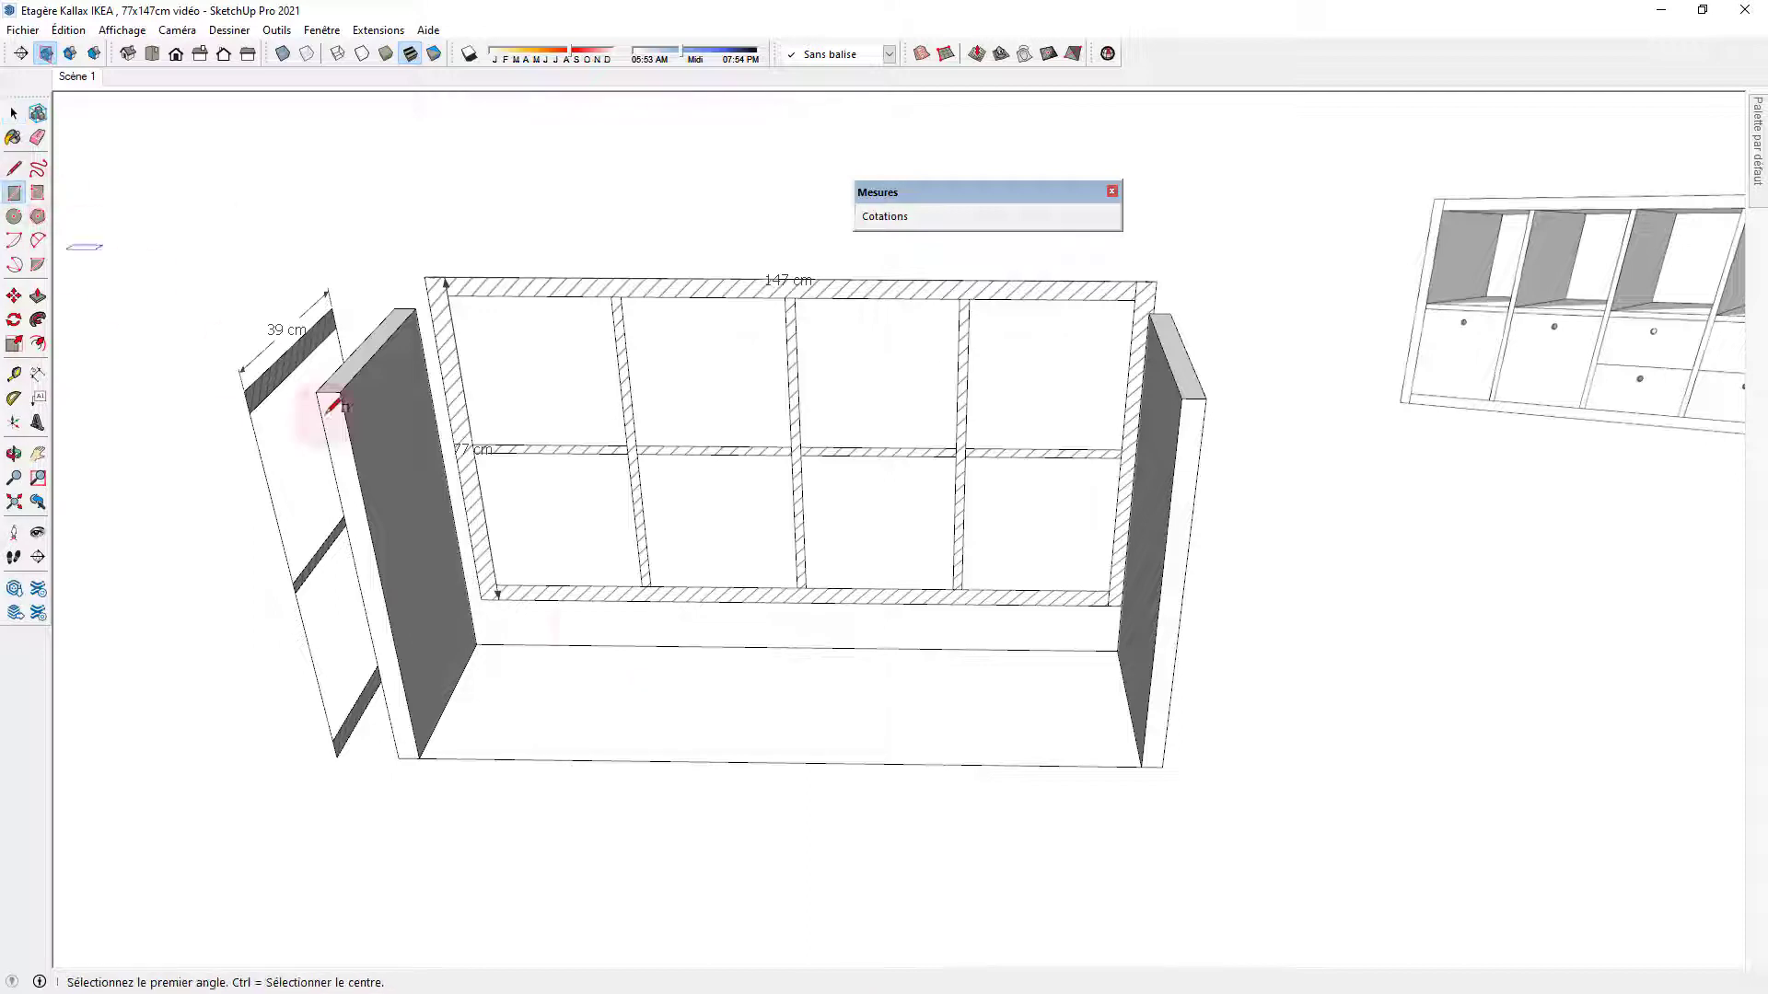
left_click(419, 758)
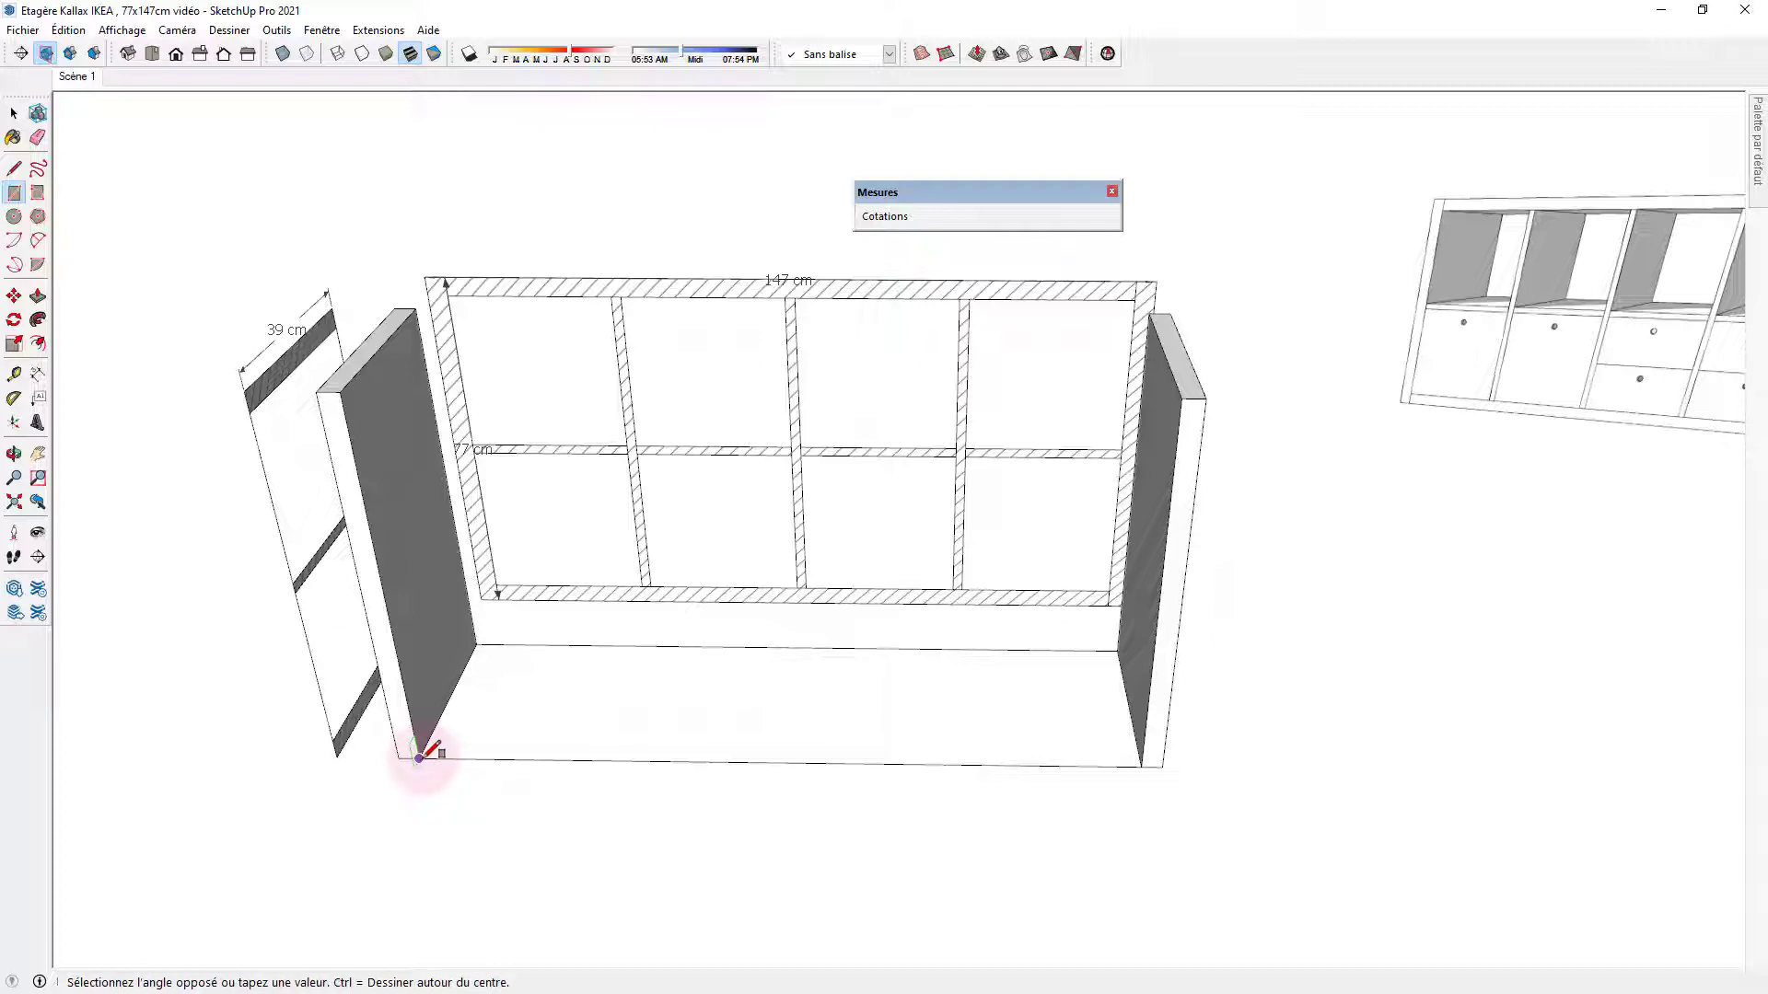
left_click(1118, 650)
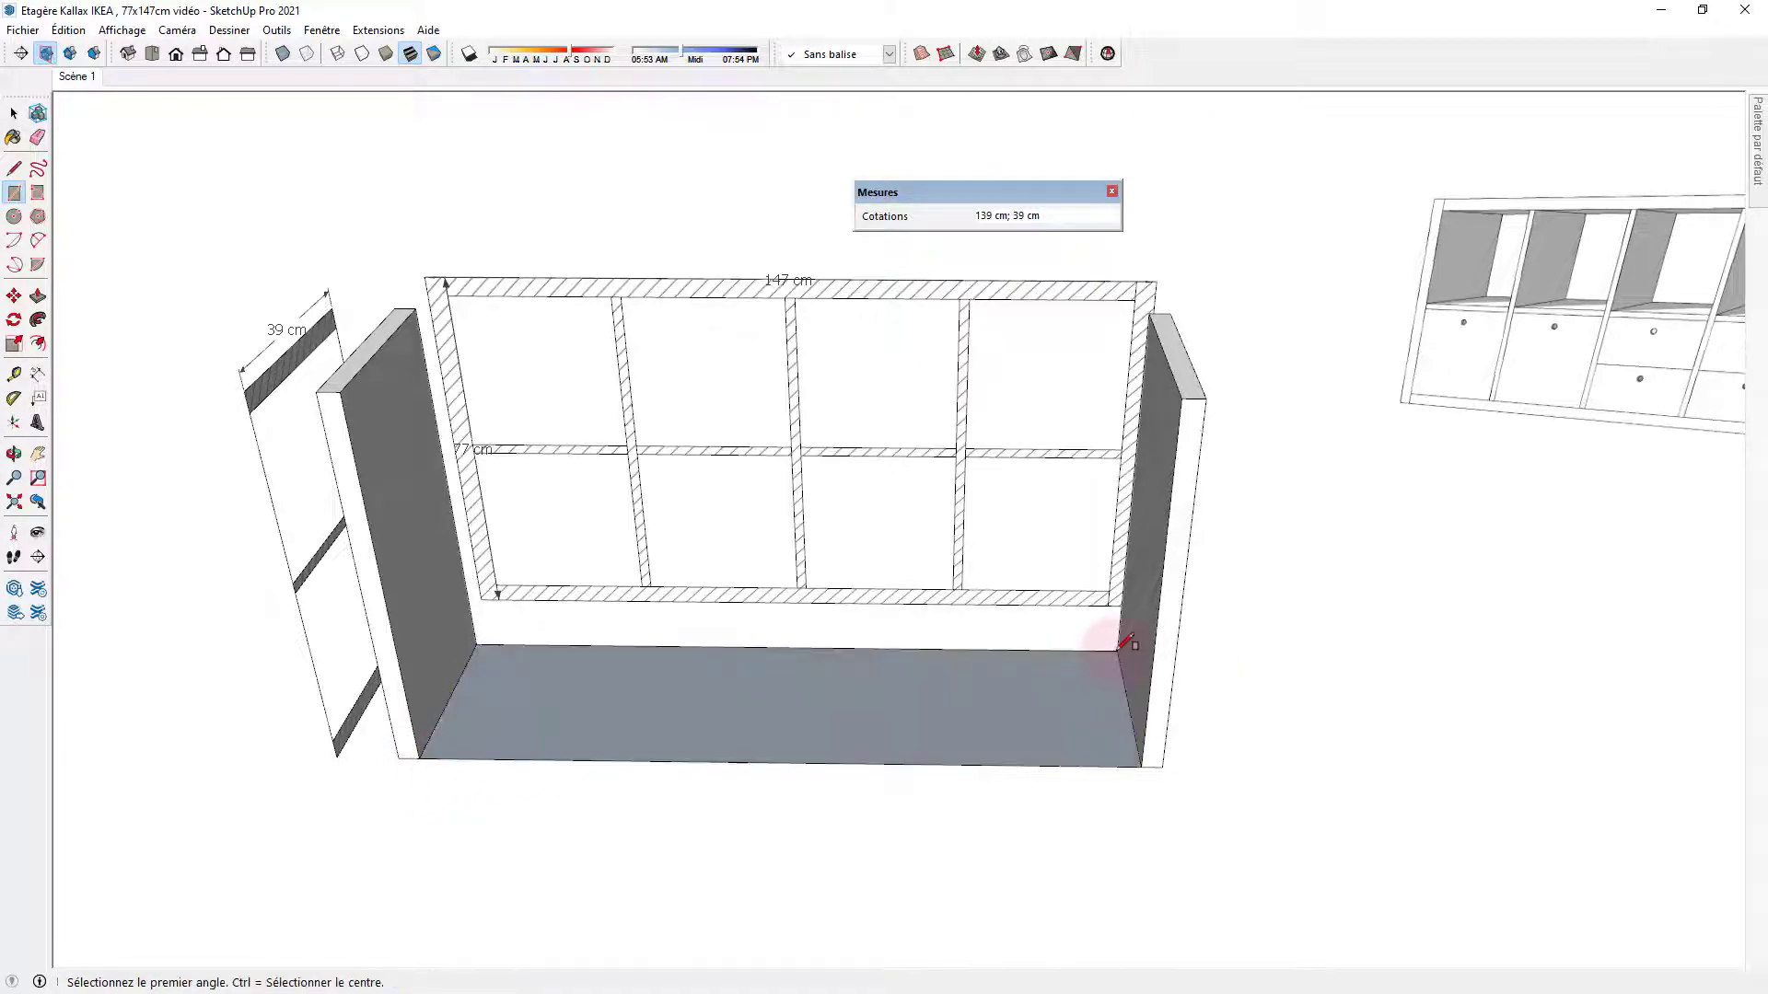
Extrude the rectangle between the two side panels upward 4 cm to form the bottom panel.
middle_click_drag(984, 830, 866, 776)
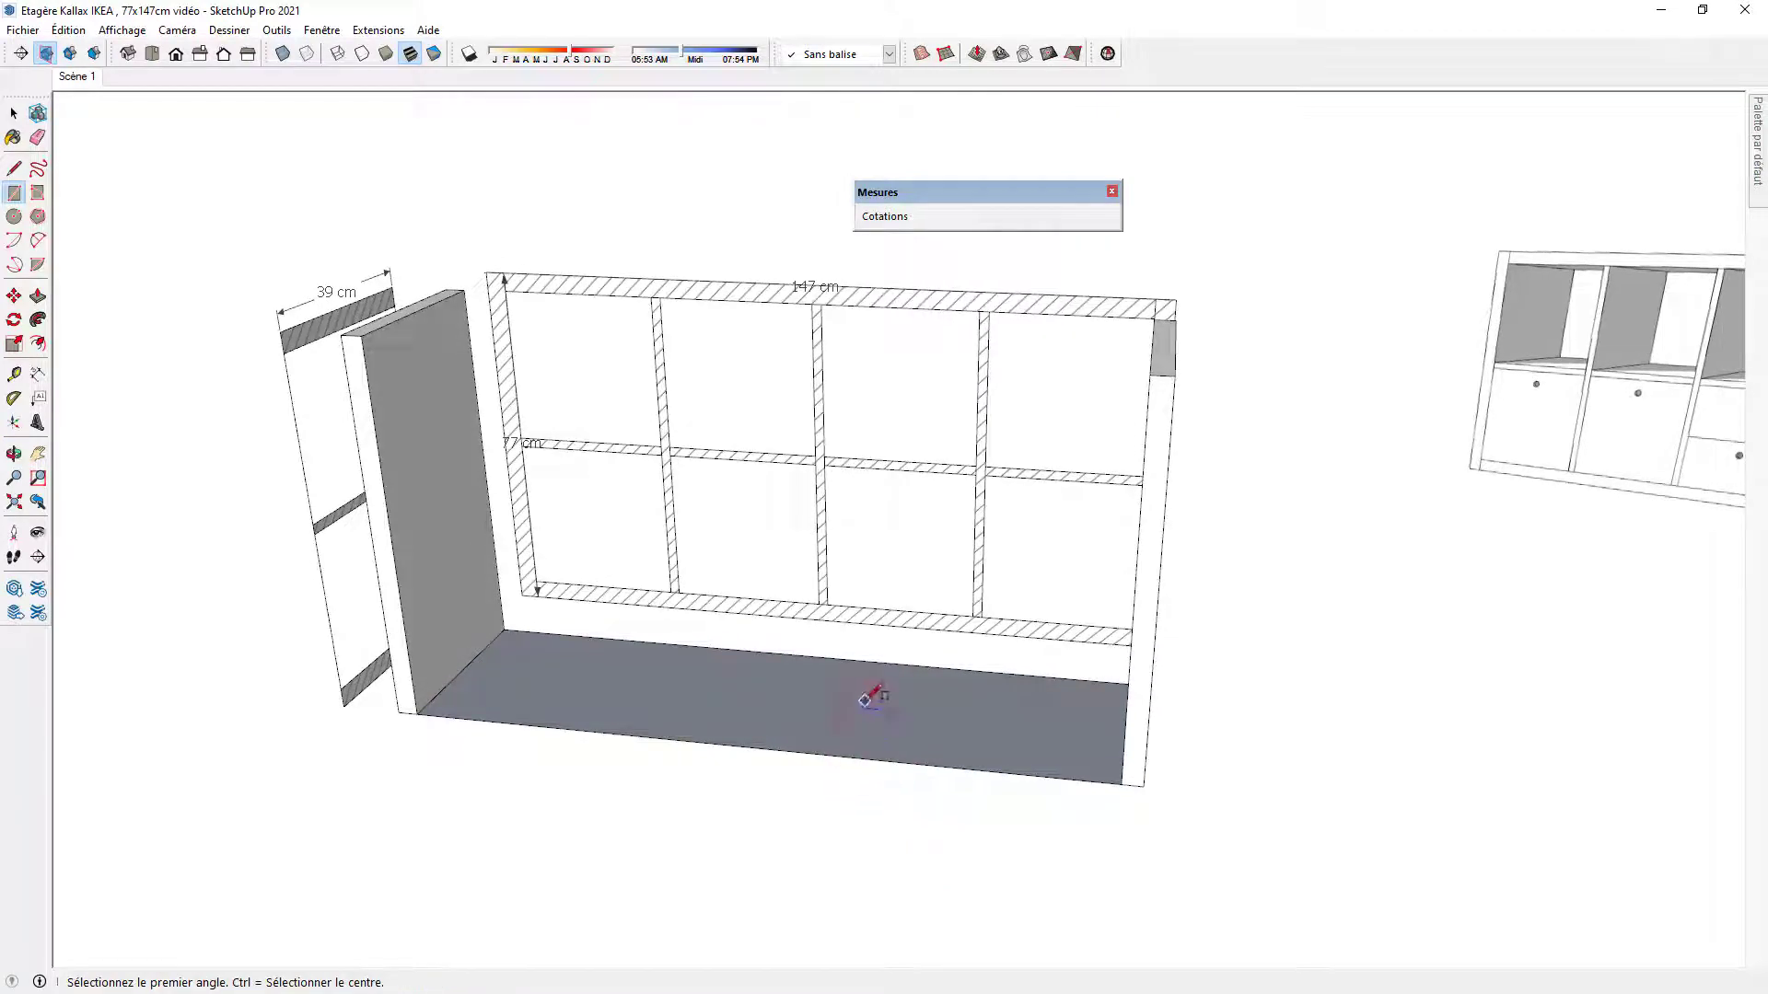
key("p")
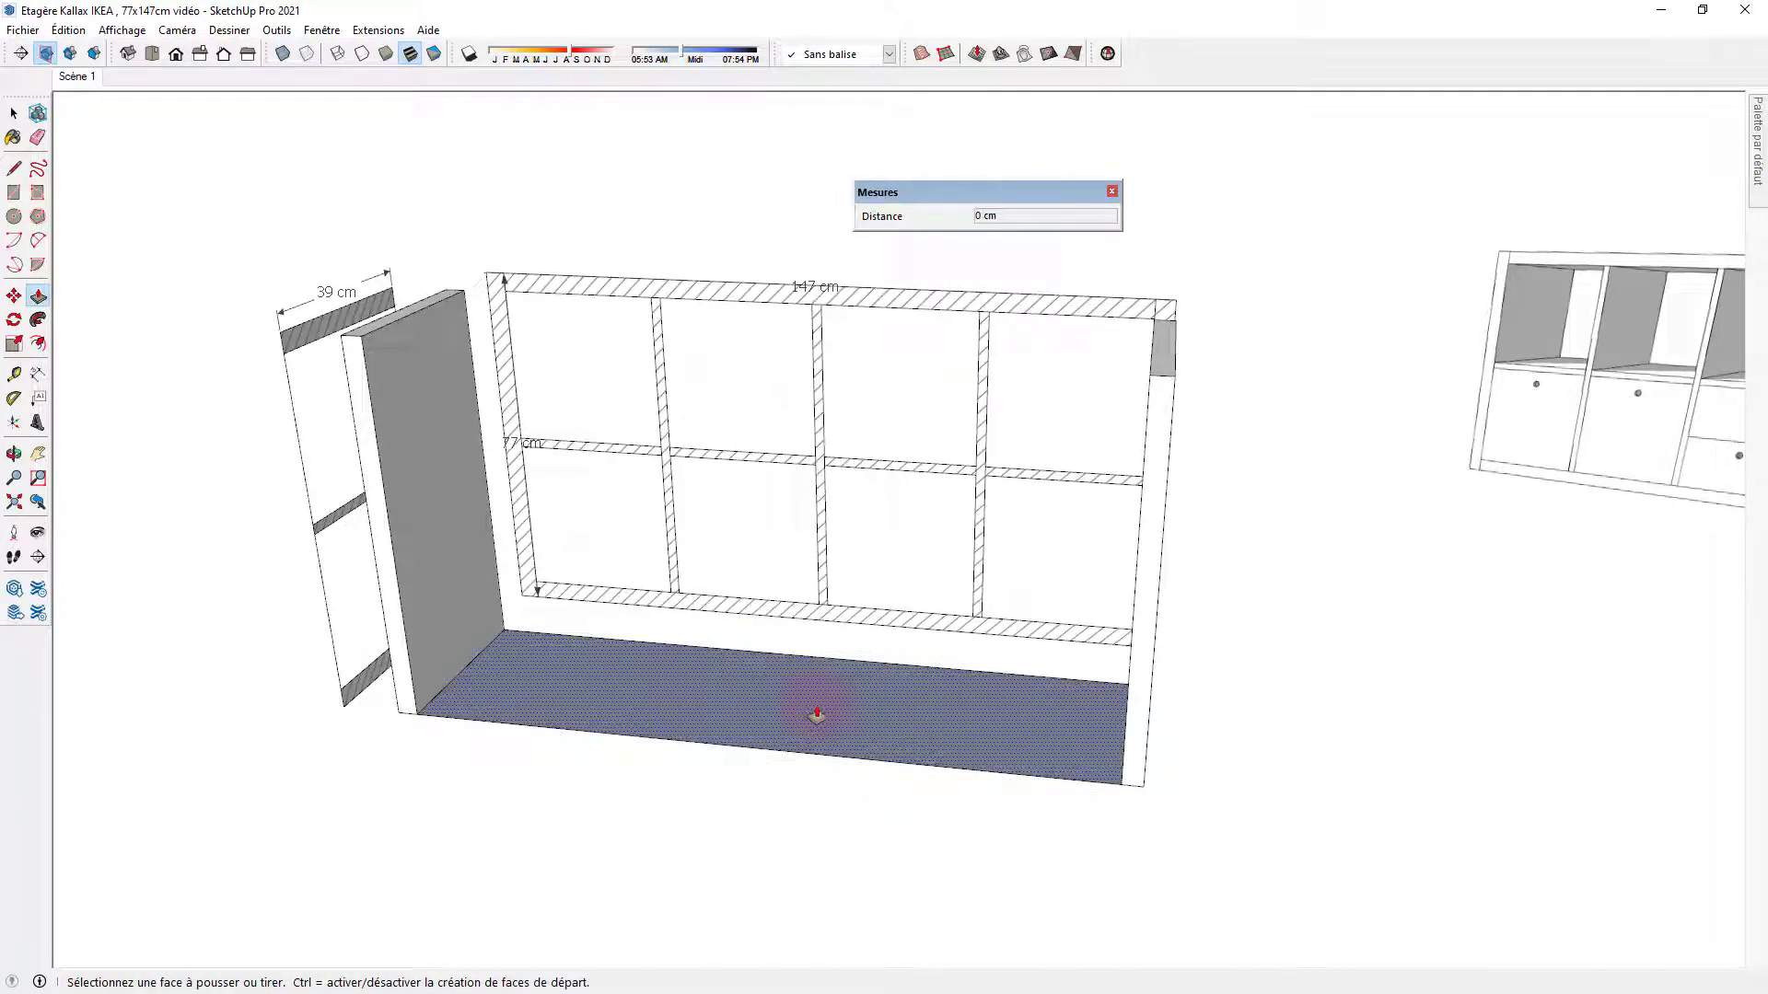
left_click(816, 713)
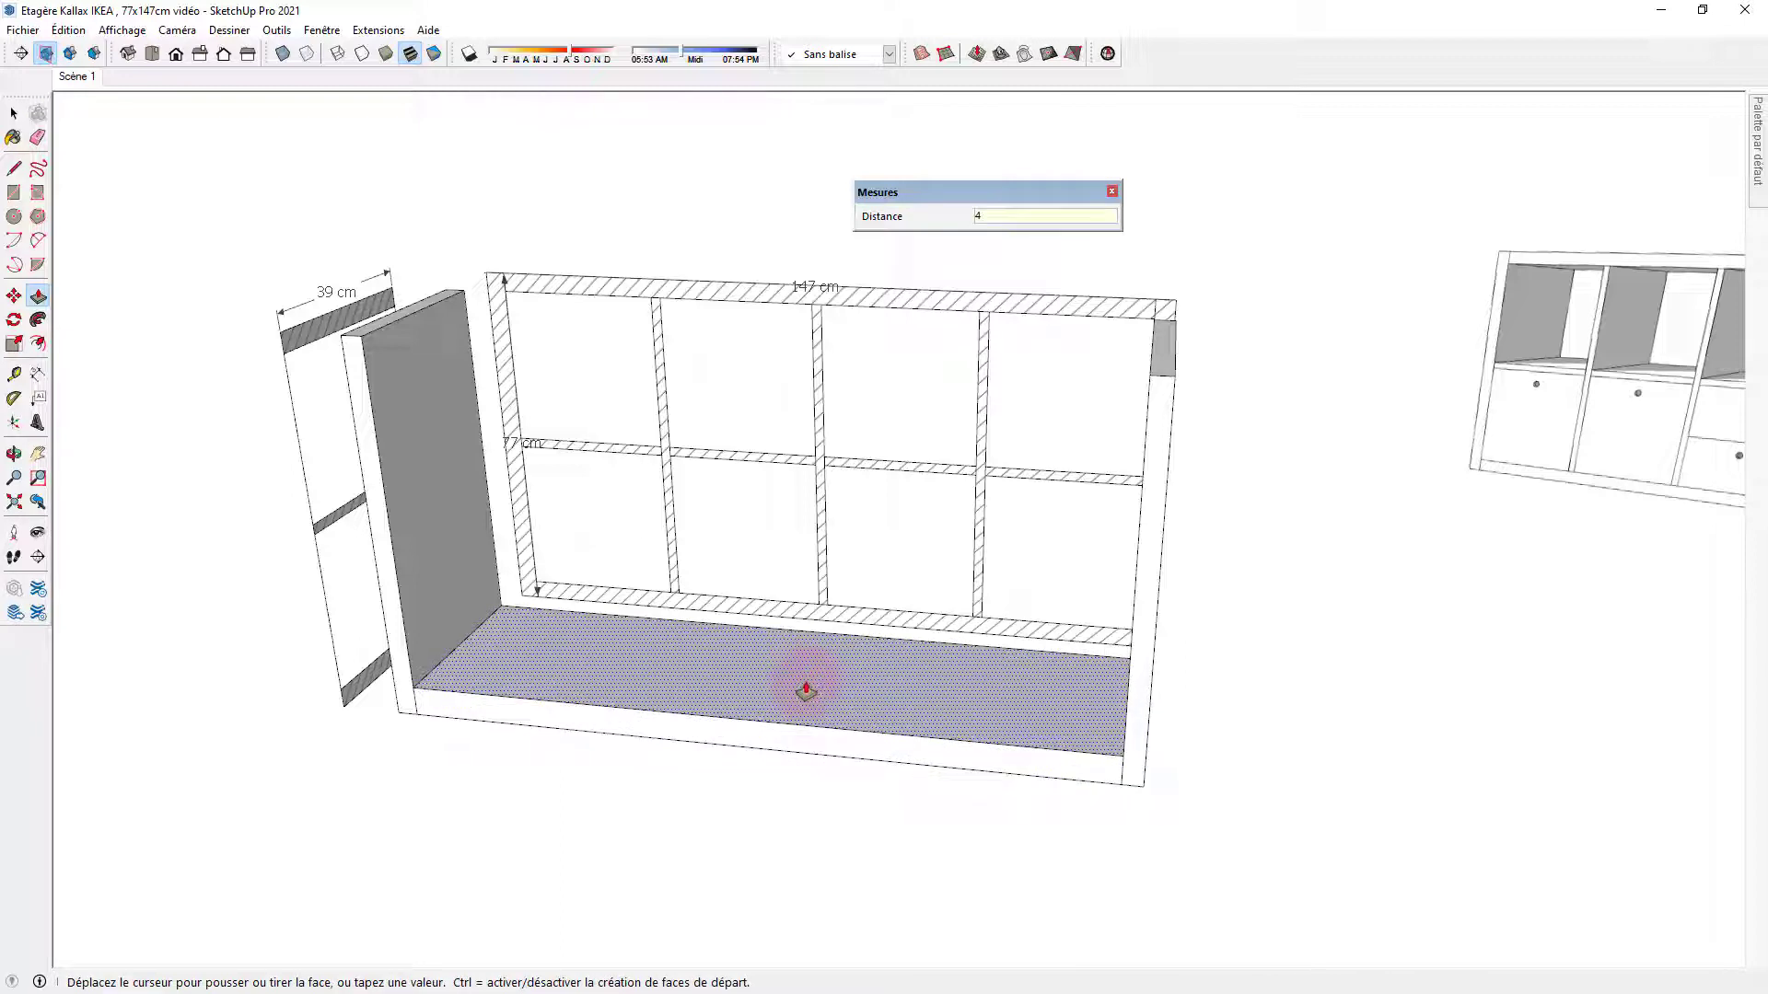
type("4")
key("Return")
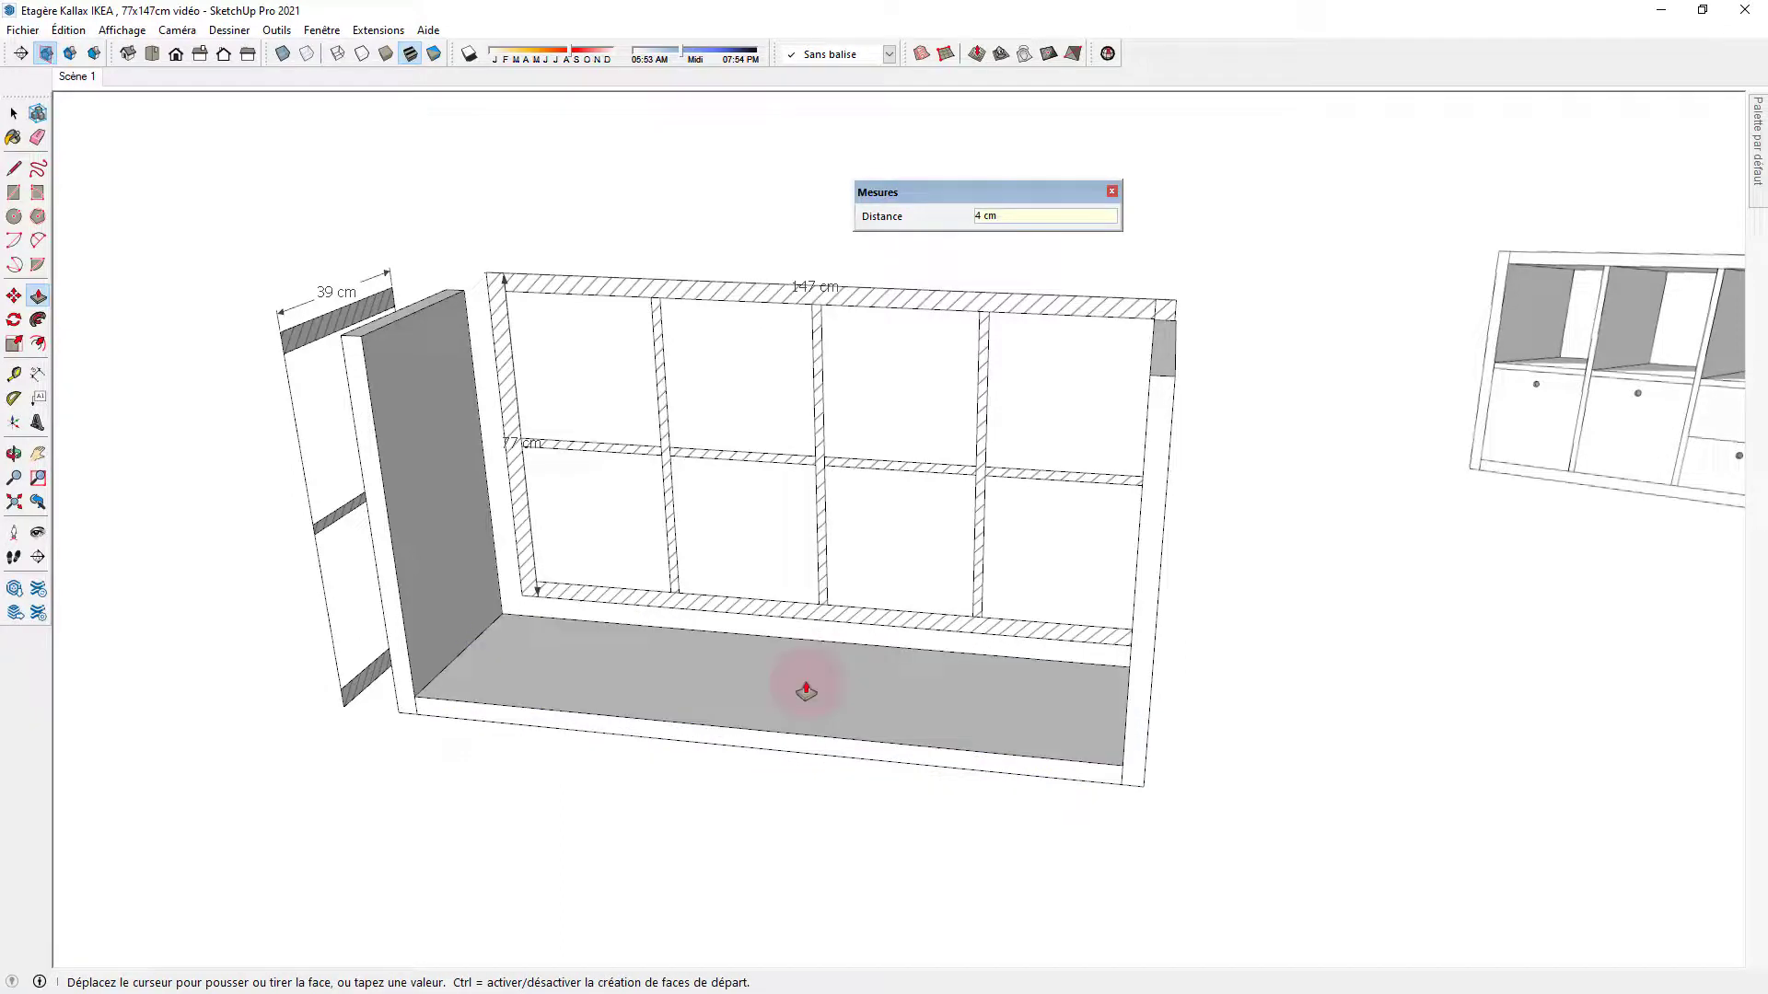
Select all faces and edges of the bottom panel and turn them into a component that replaces the selection.
key("space")
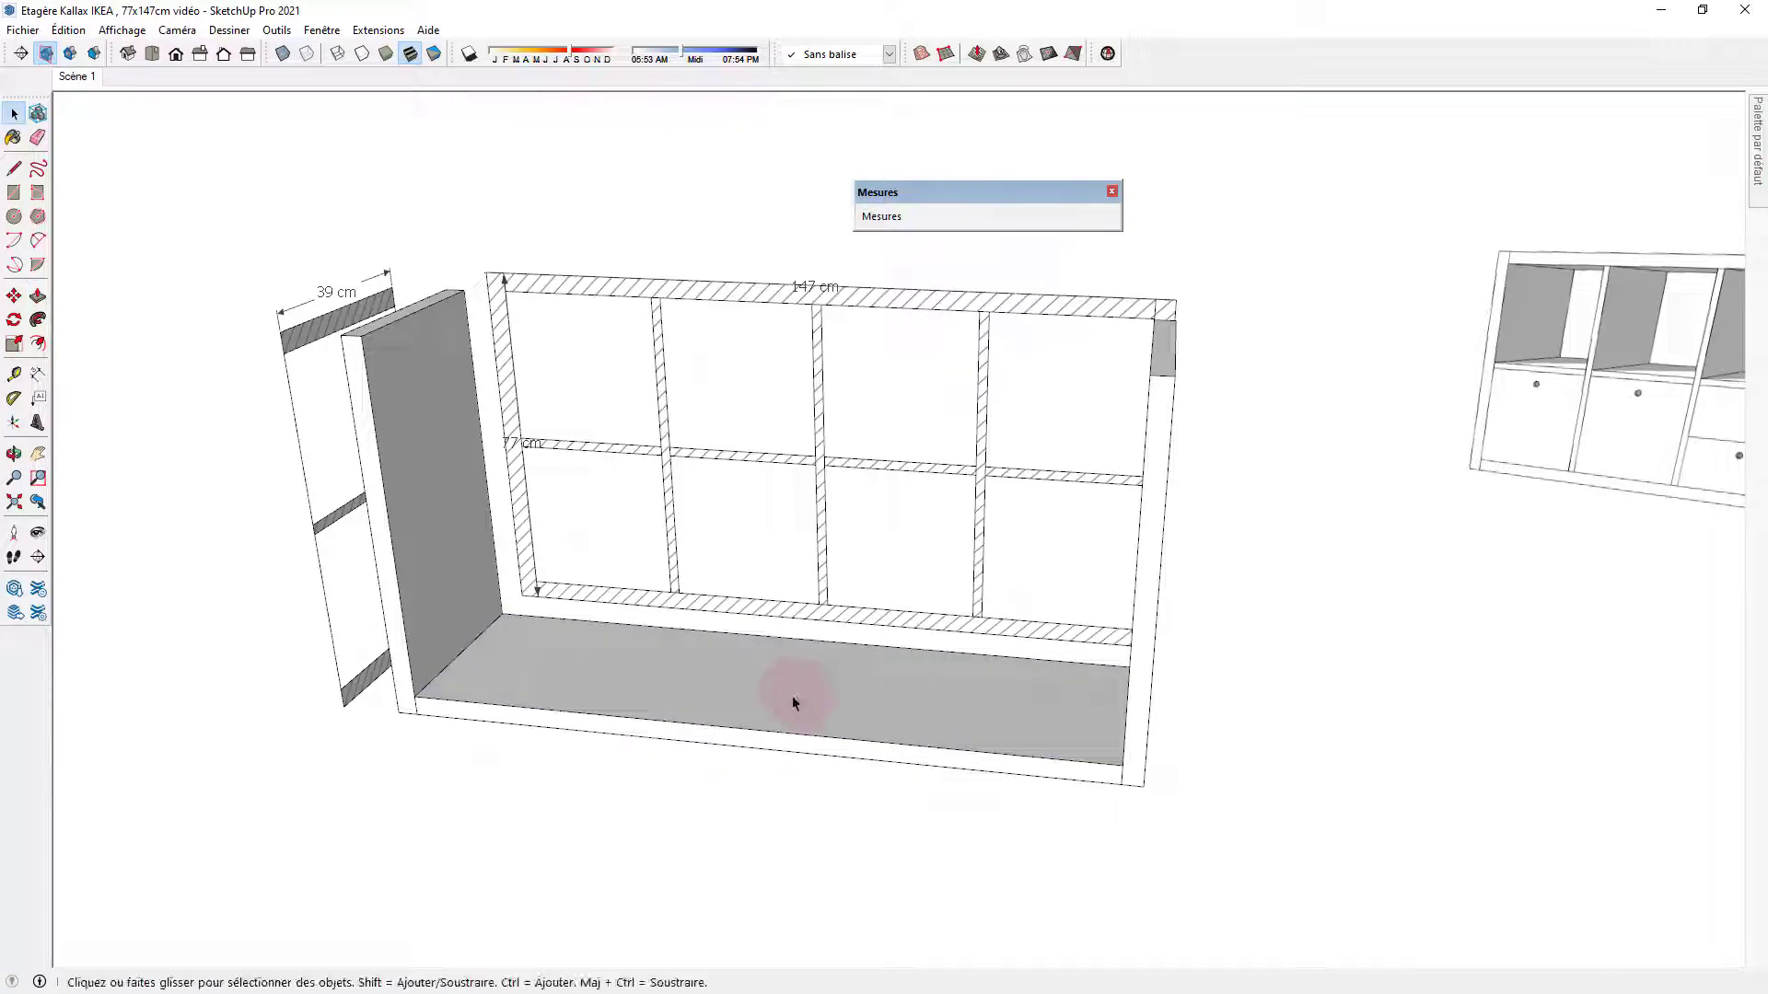
triple_click(792, 696)
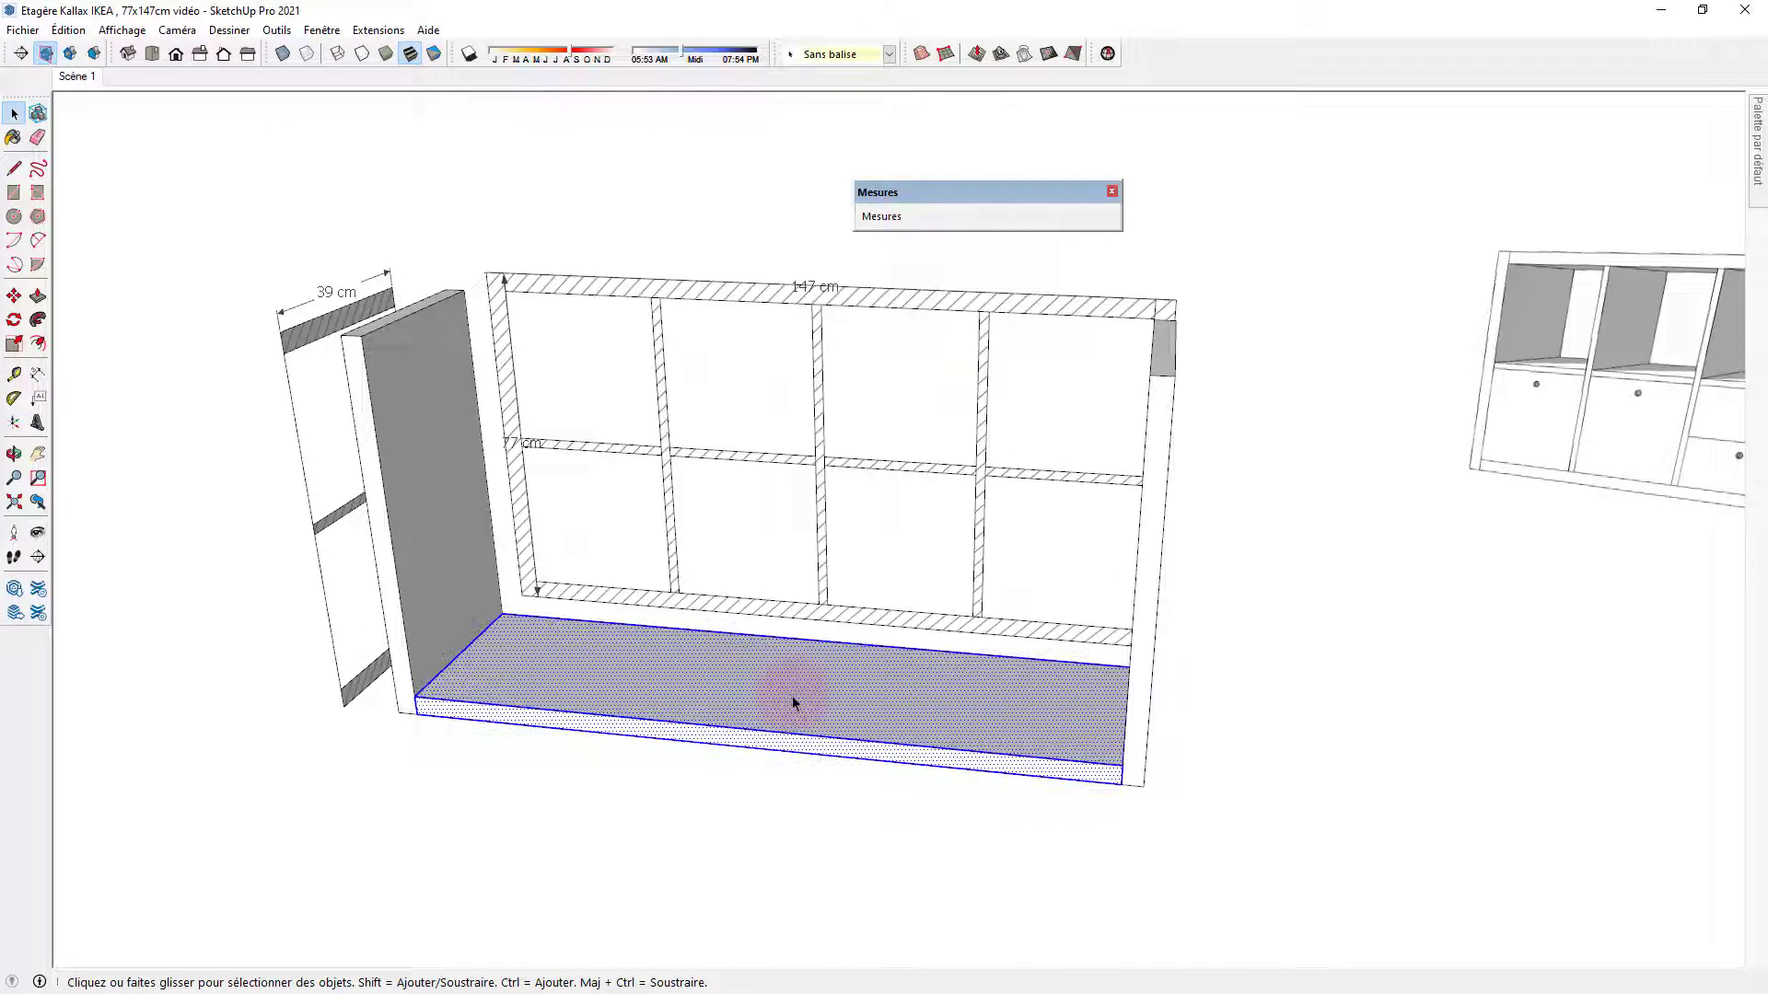
right_click(792, 696)
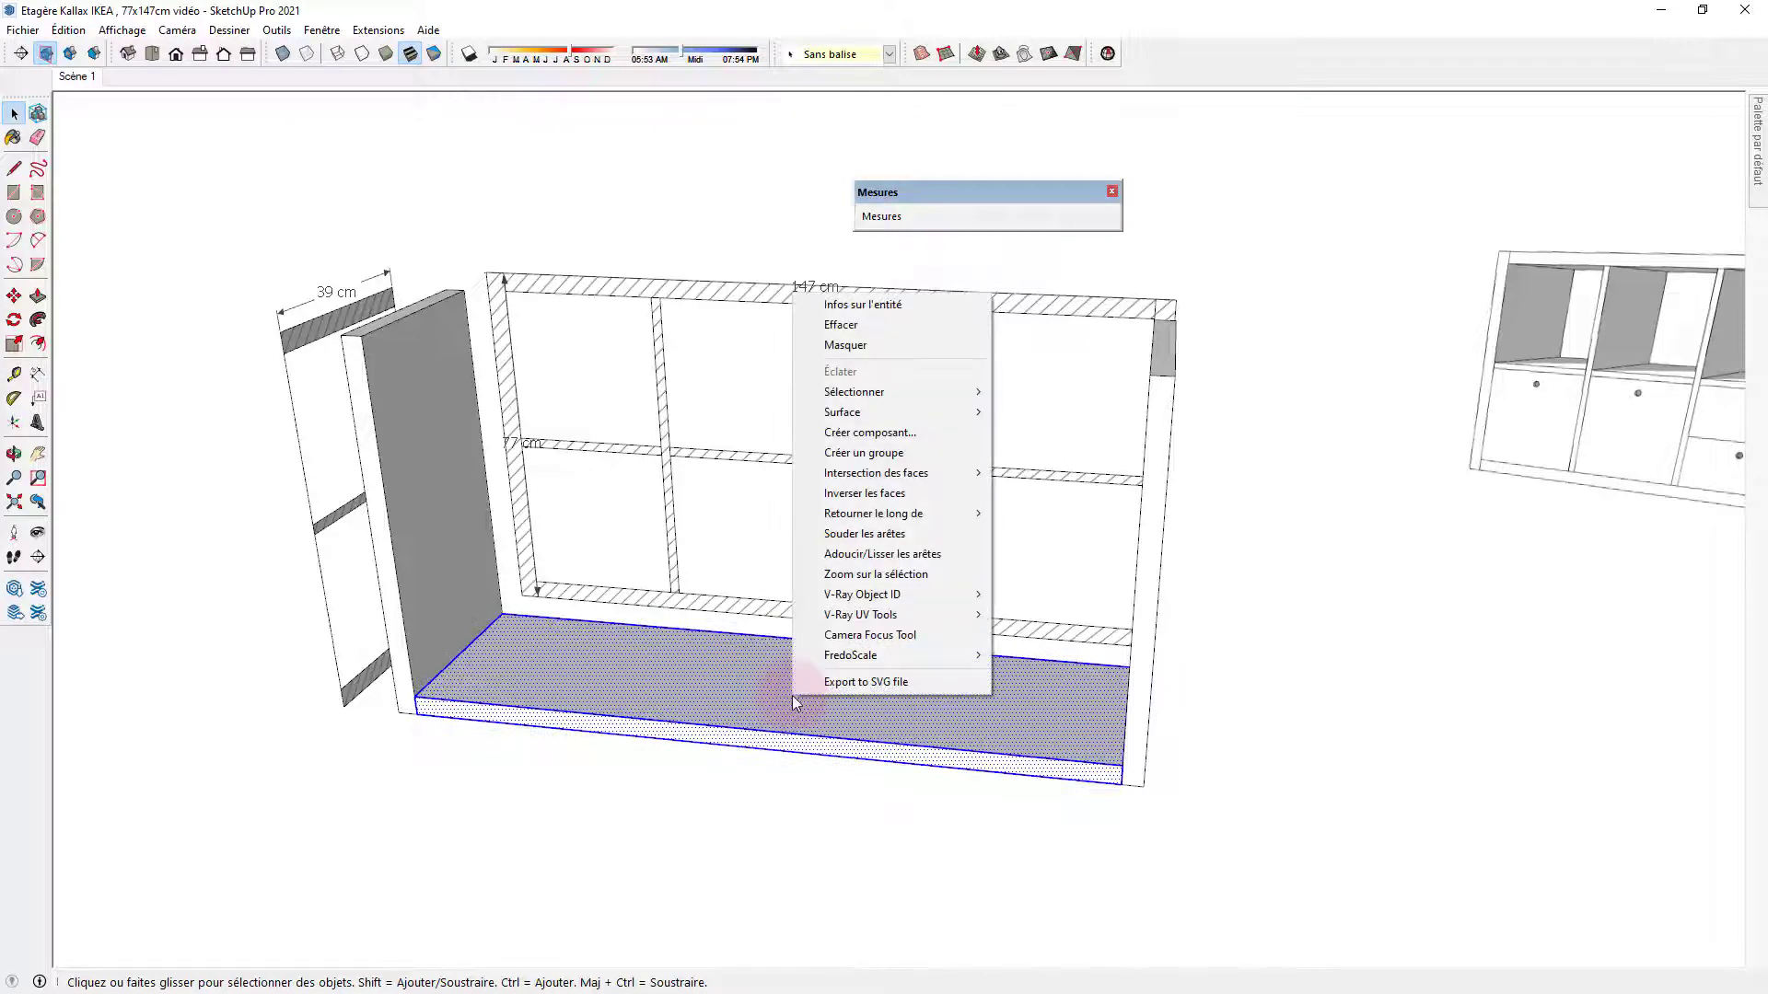
left_click(881, 438)
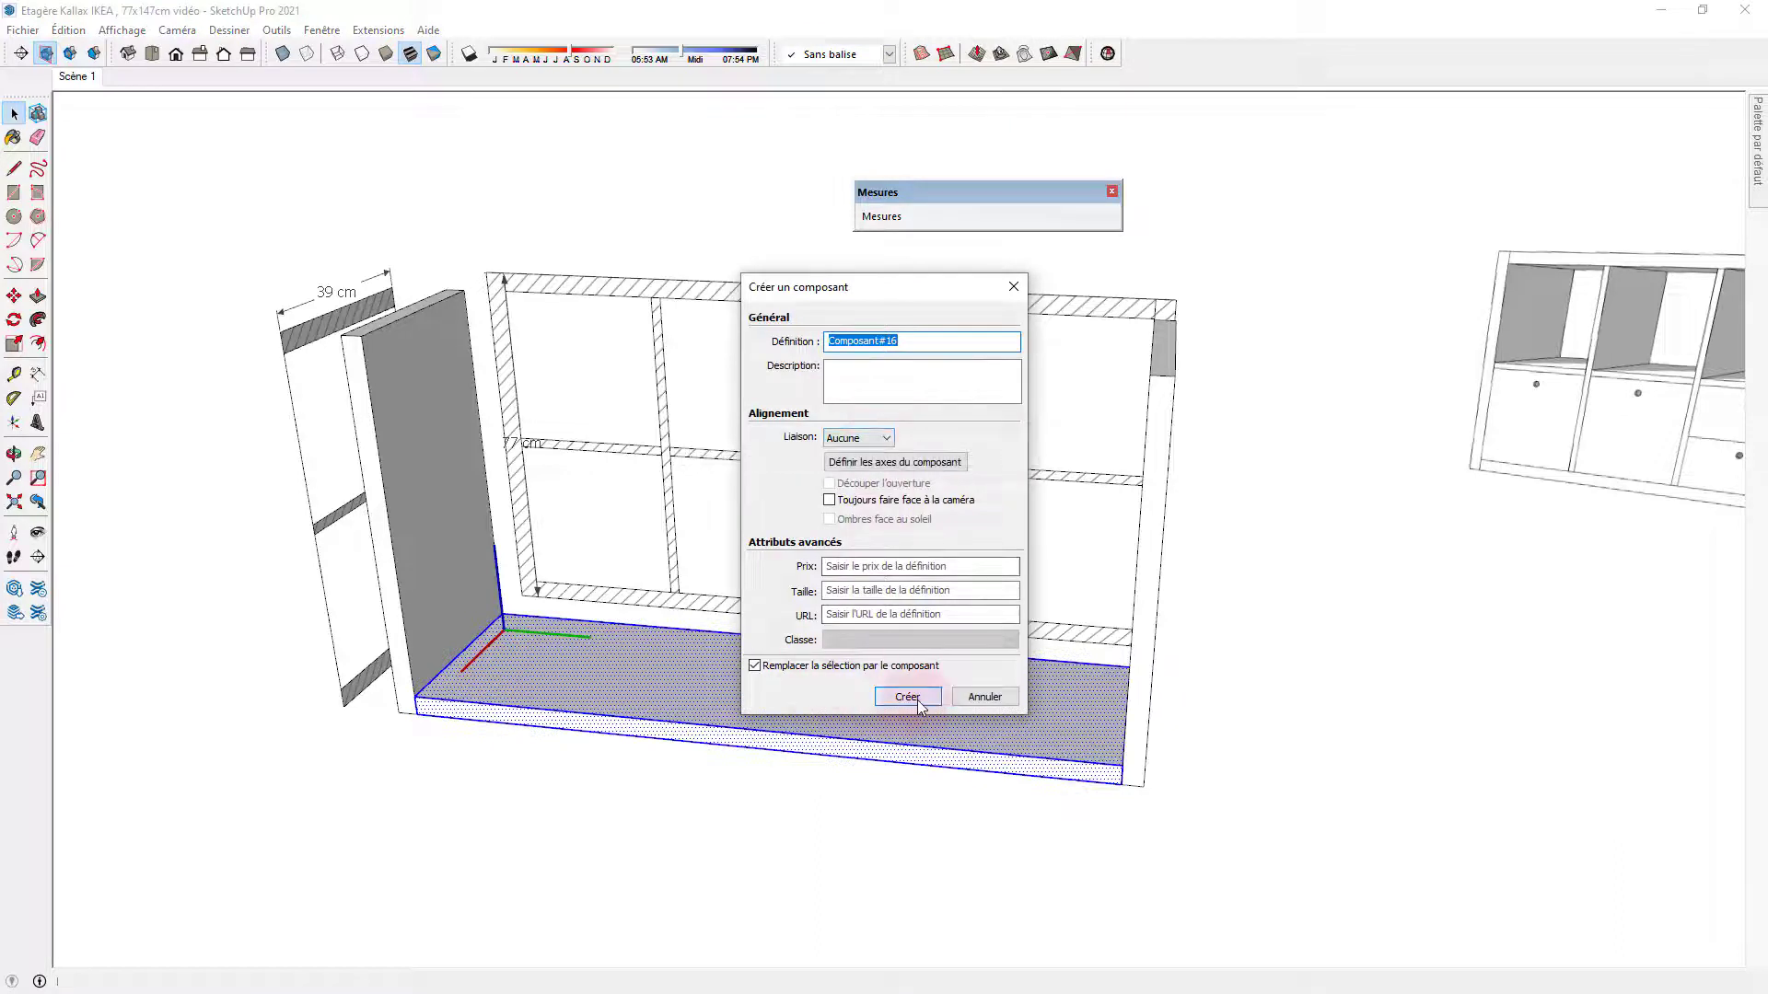
left_click(916, 702)
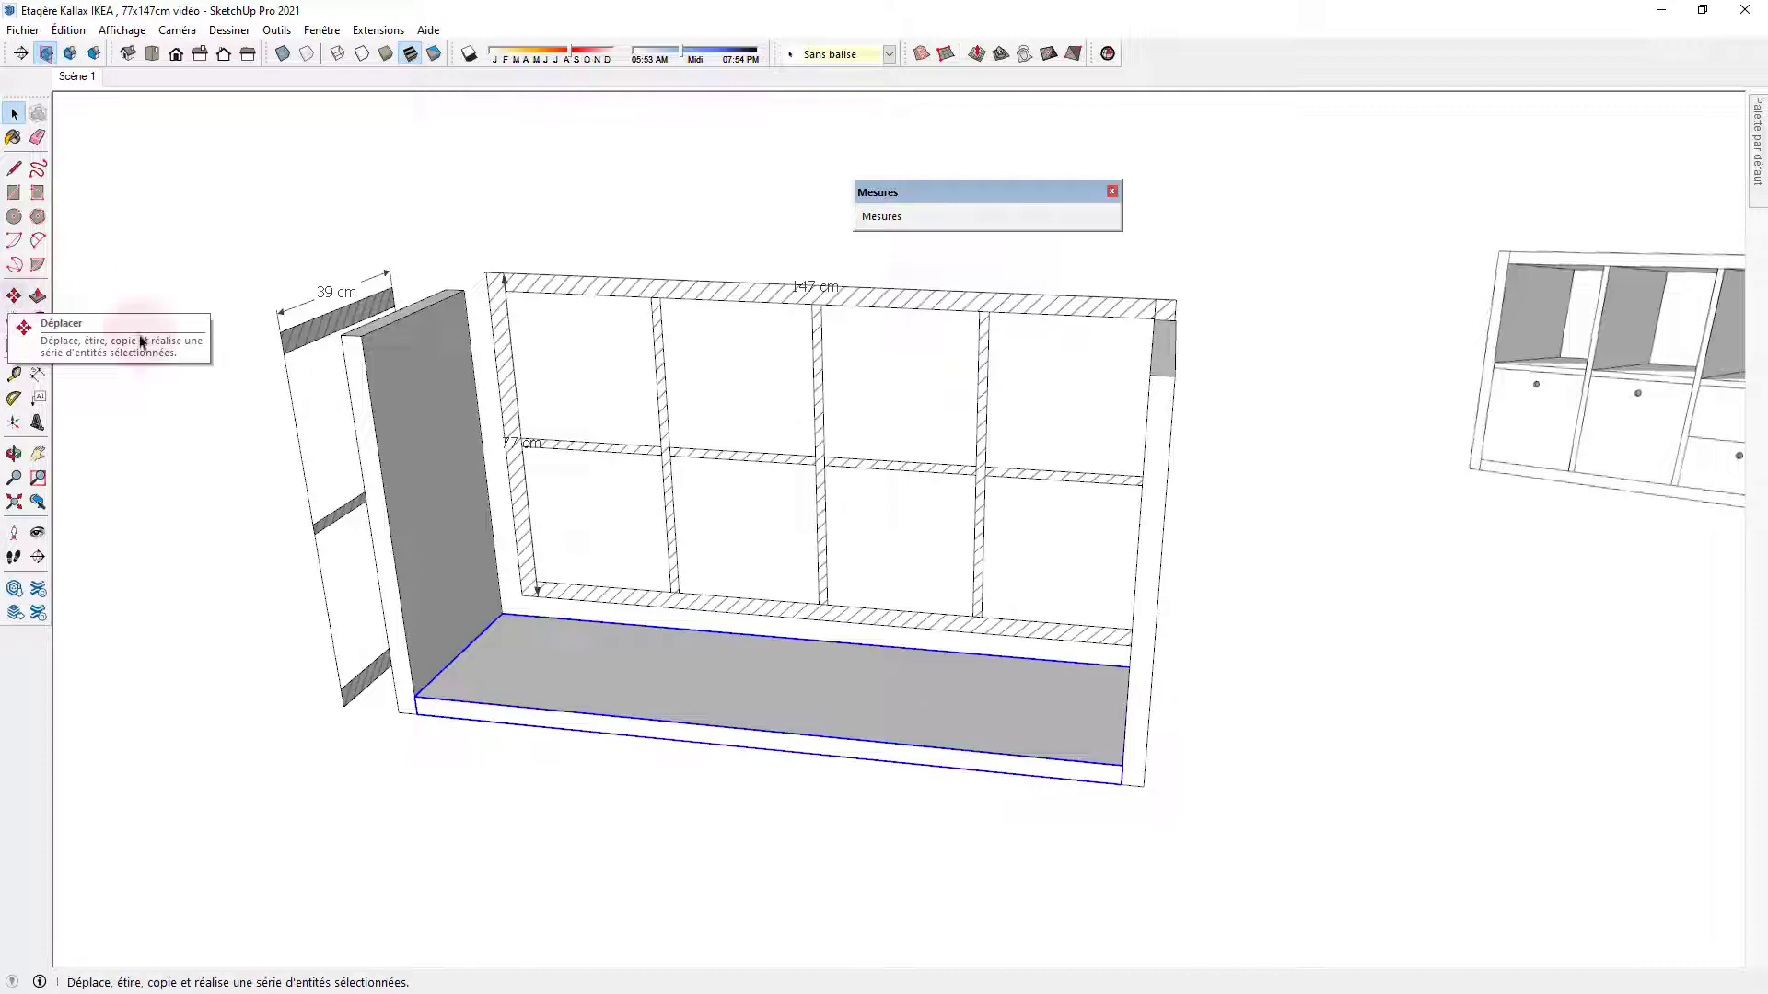
Copy the bottom panel component straight up between the side panels so it sits flush with their tops, and deselect it.
key("m")
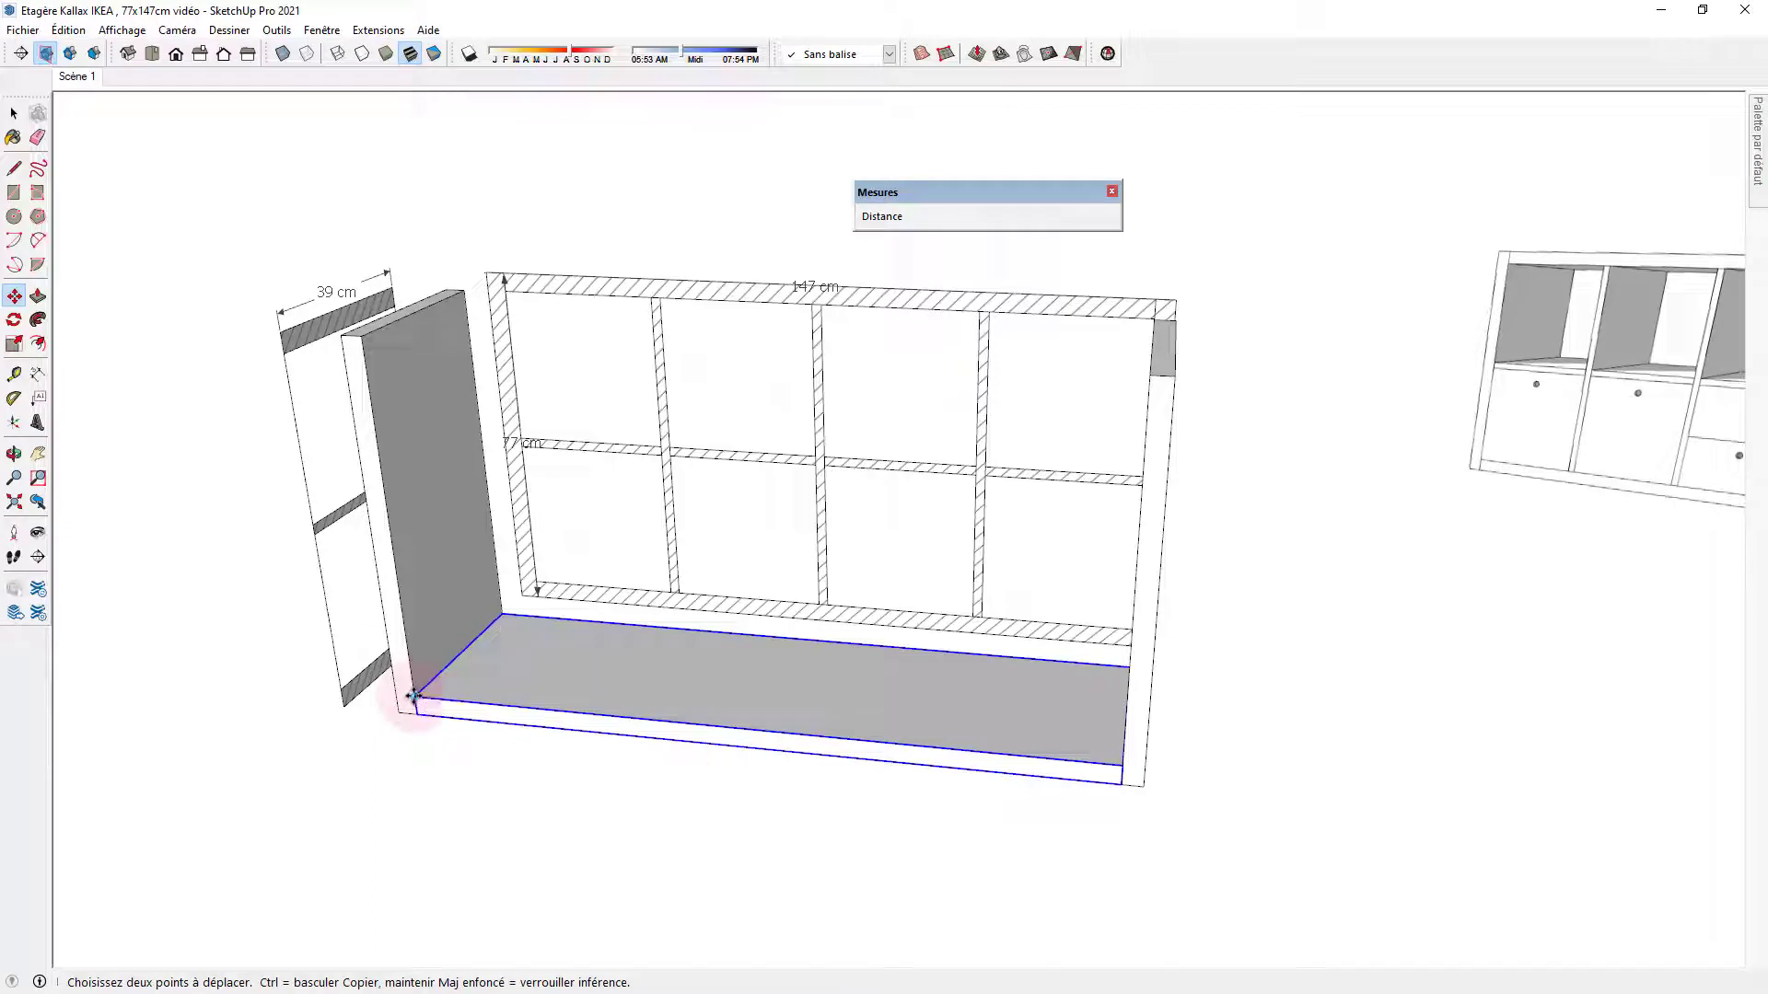
left_click(414, 697)
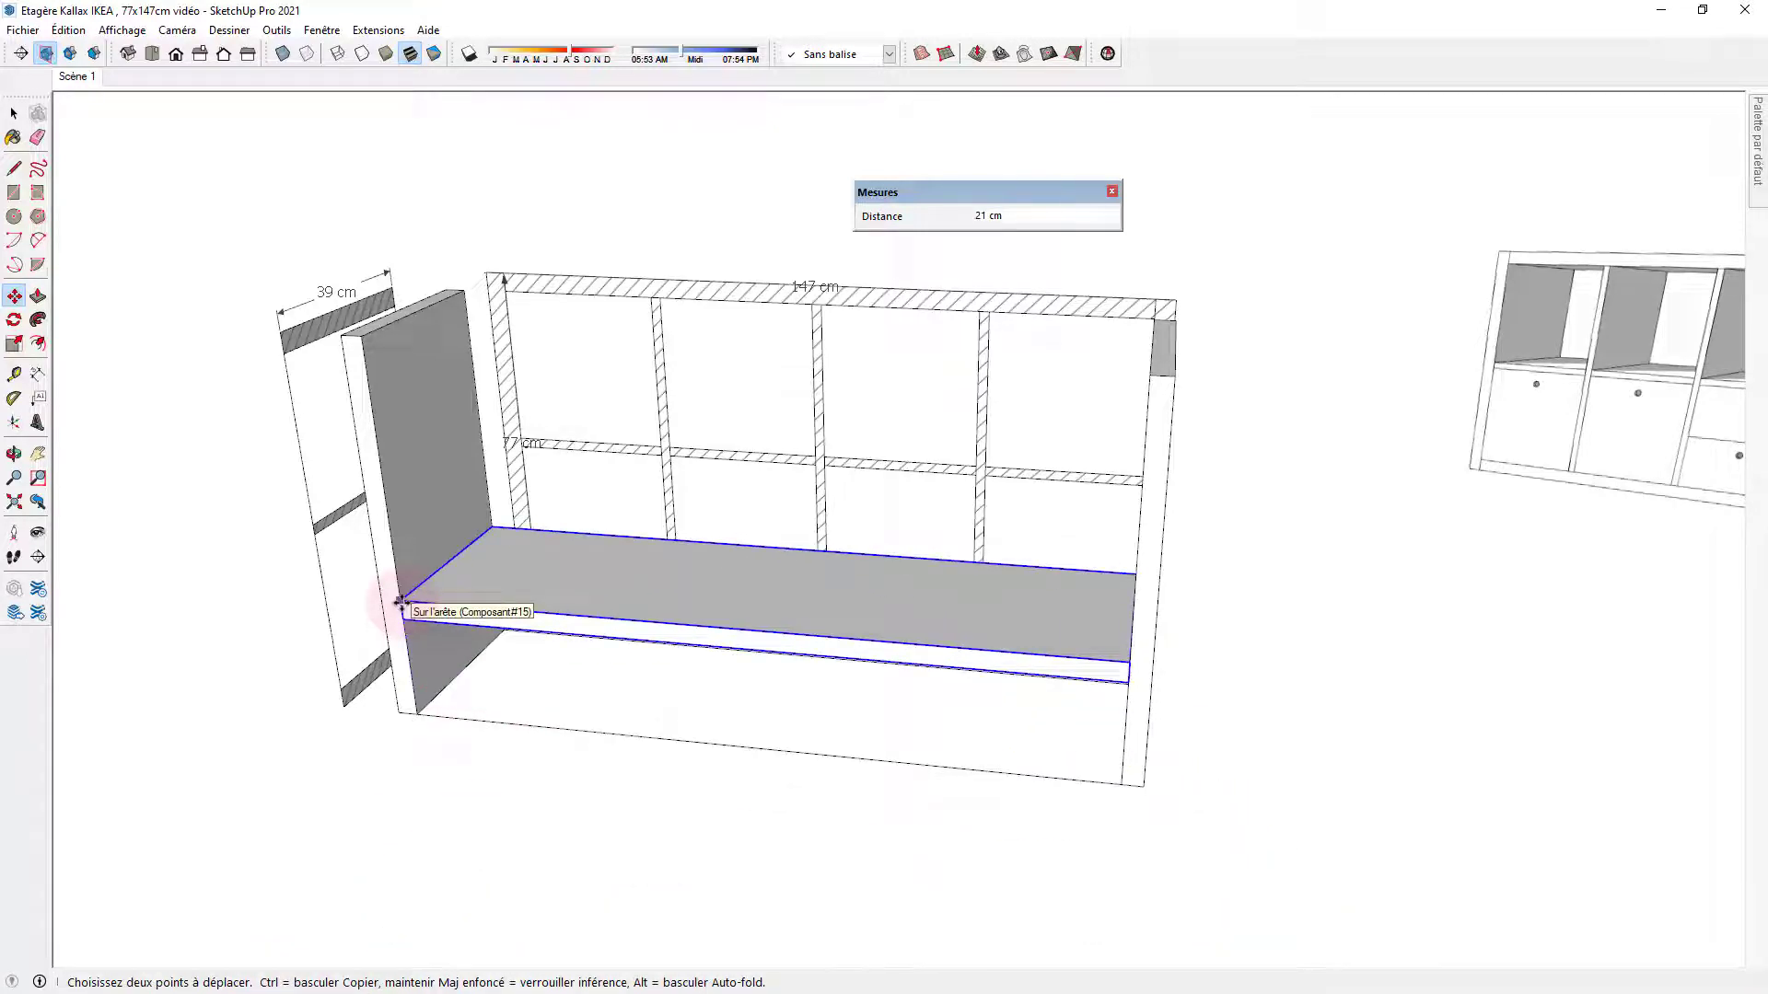
key("ctrl")
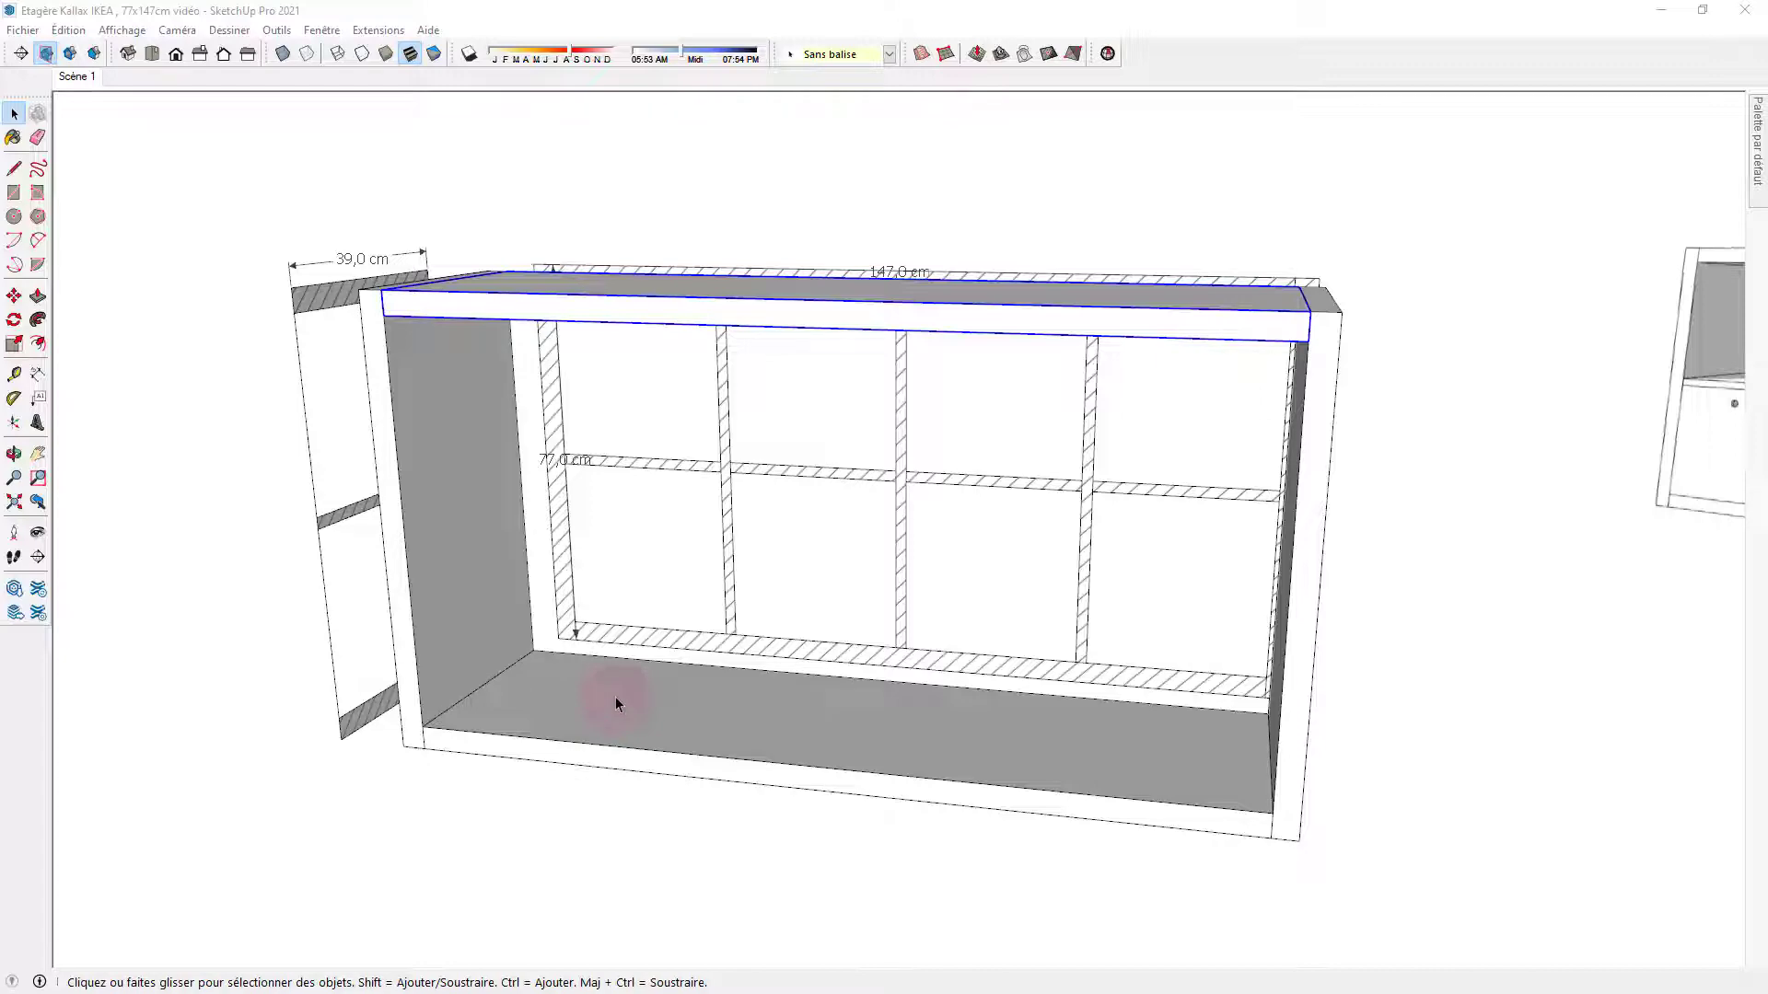
mouse_move(615, 704)
middle_mouse_down()
mouse_move(592, 651)
mouse_move(612, 682)
middle_mouse_up()
left_click(277, 619)
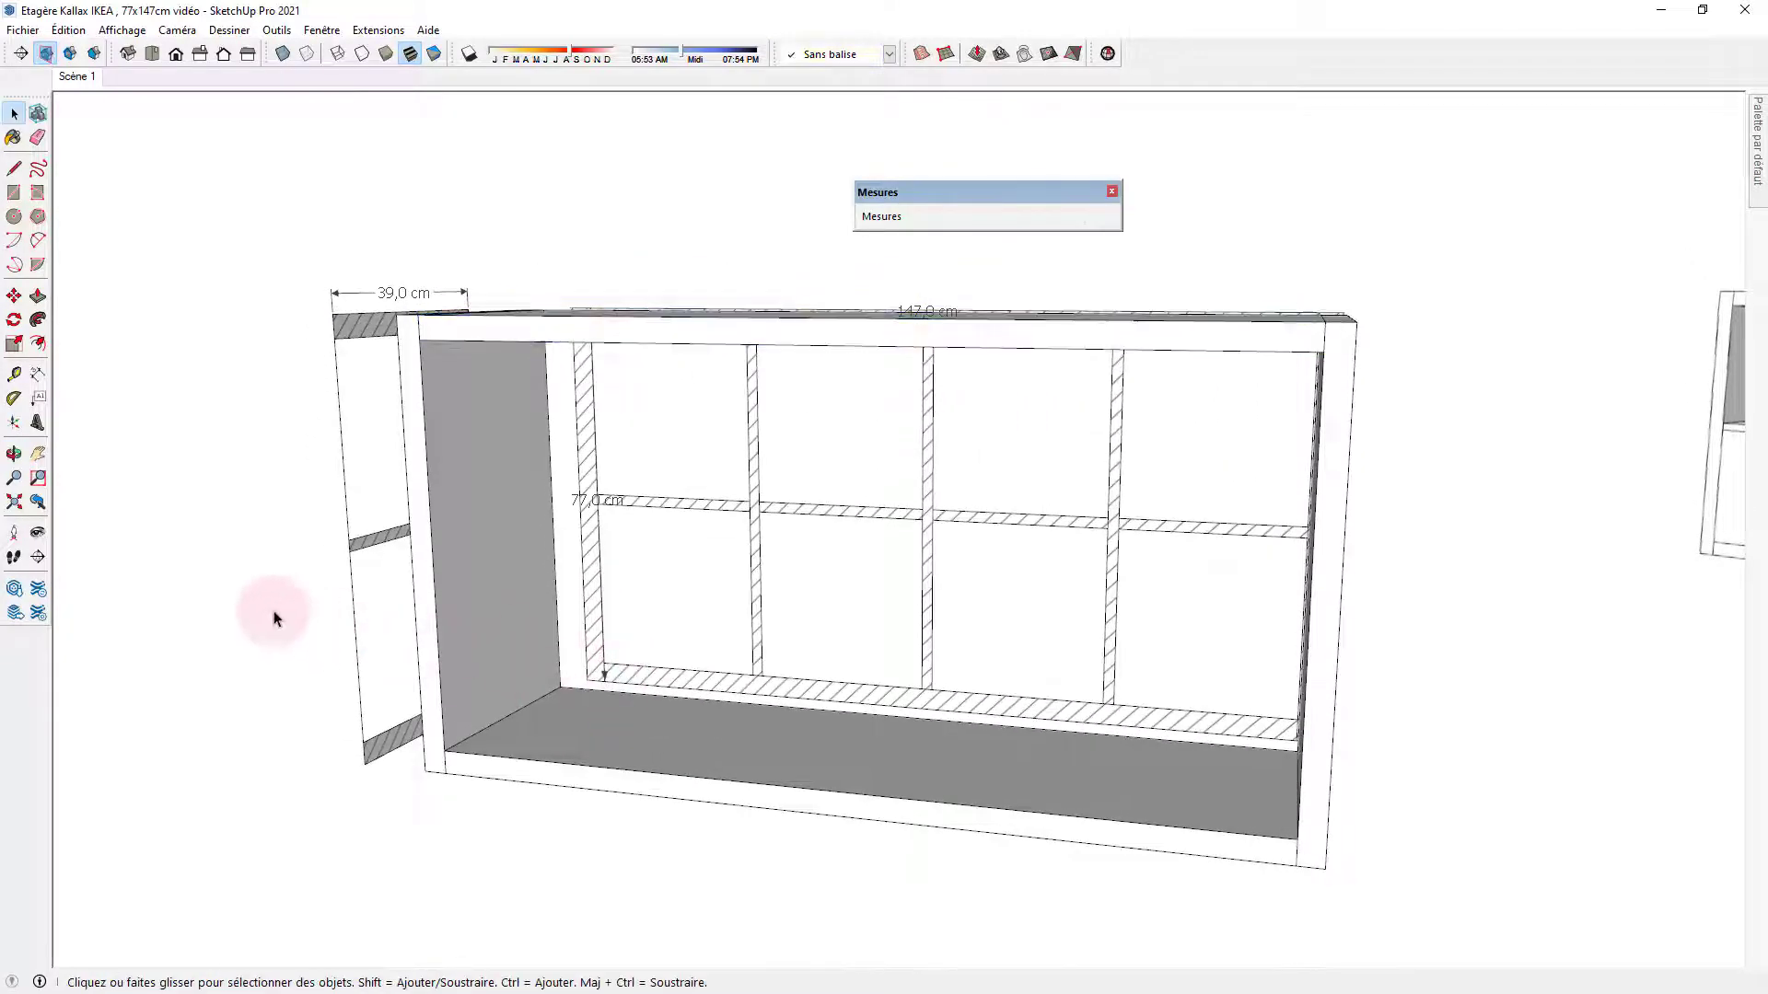
Place a guide on the bottom panel 33.3 cm from the left side panel's inner lower edge, parallel to it.
left_click(14, 374)
left_click(603, 663)
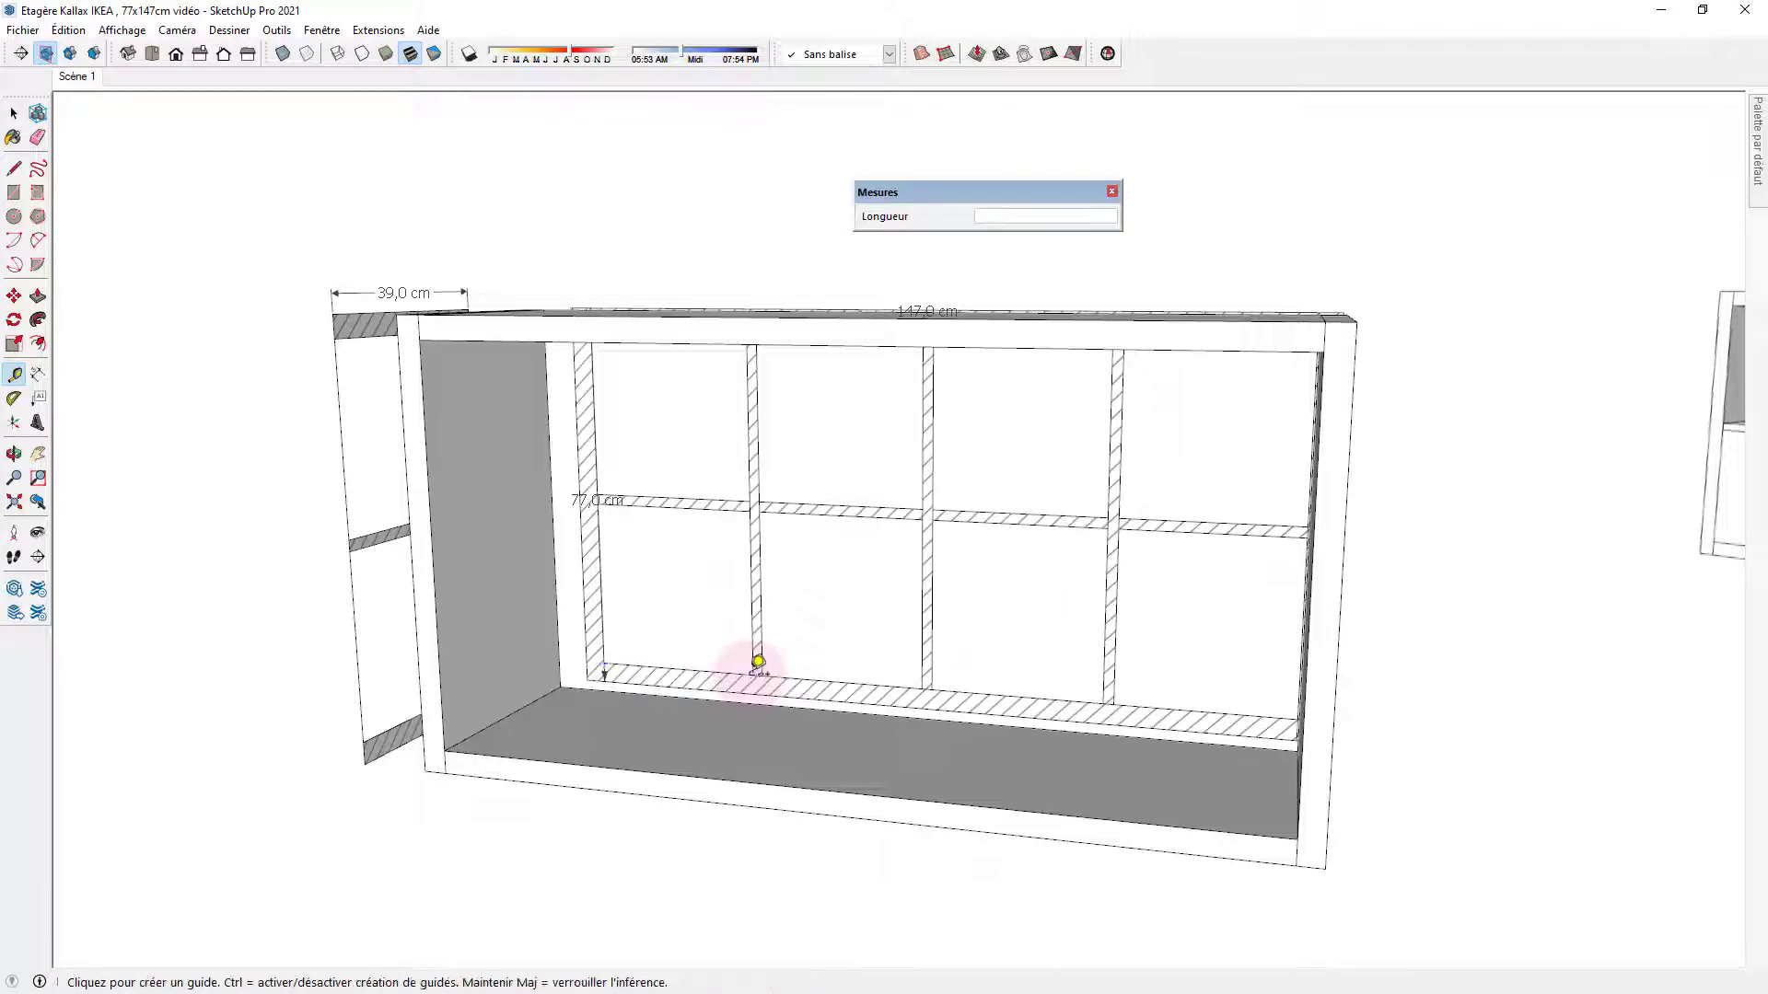
mouse_move(671, 670)
middle_mouse_down()
mouse_move(650, 783)
mouse_move(679, 777)
mouse_move(663, 694)
middle_mouse_up()
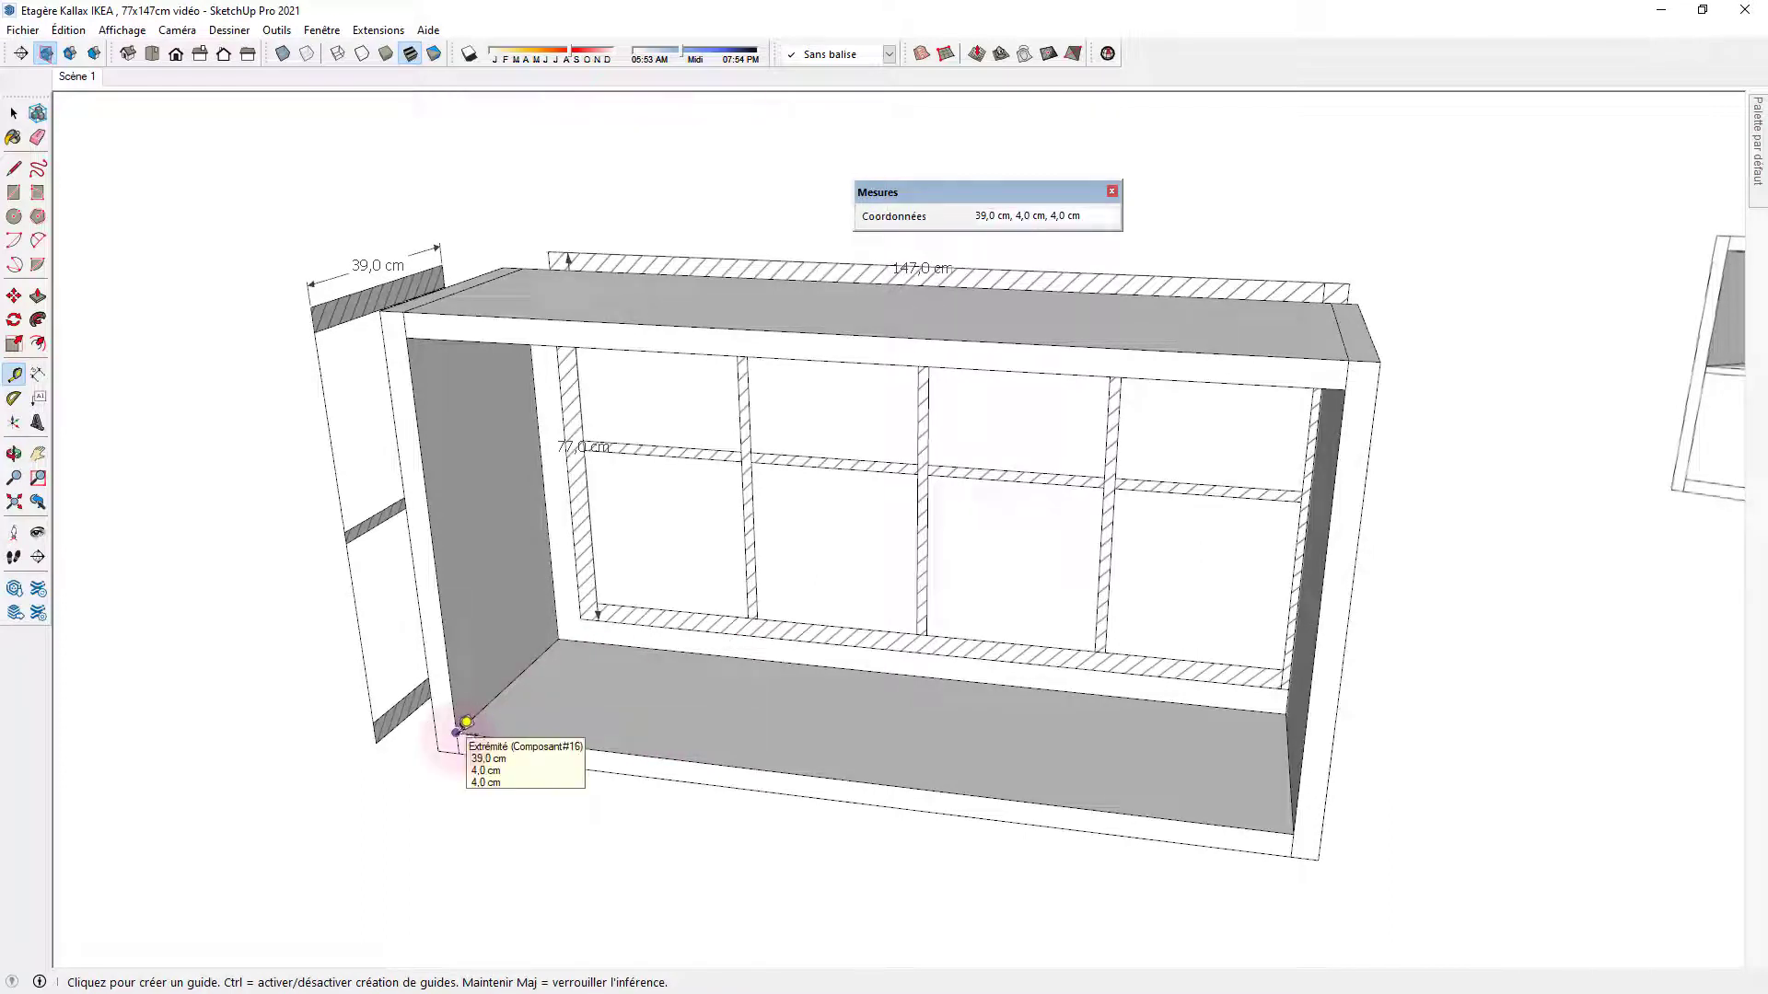
left_click(511, 680)
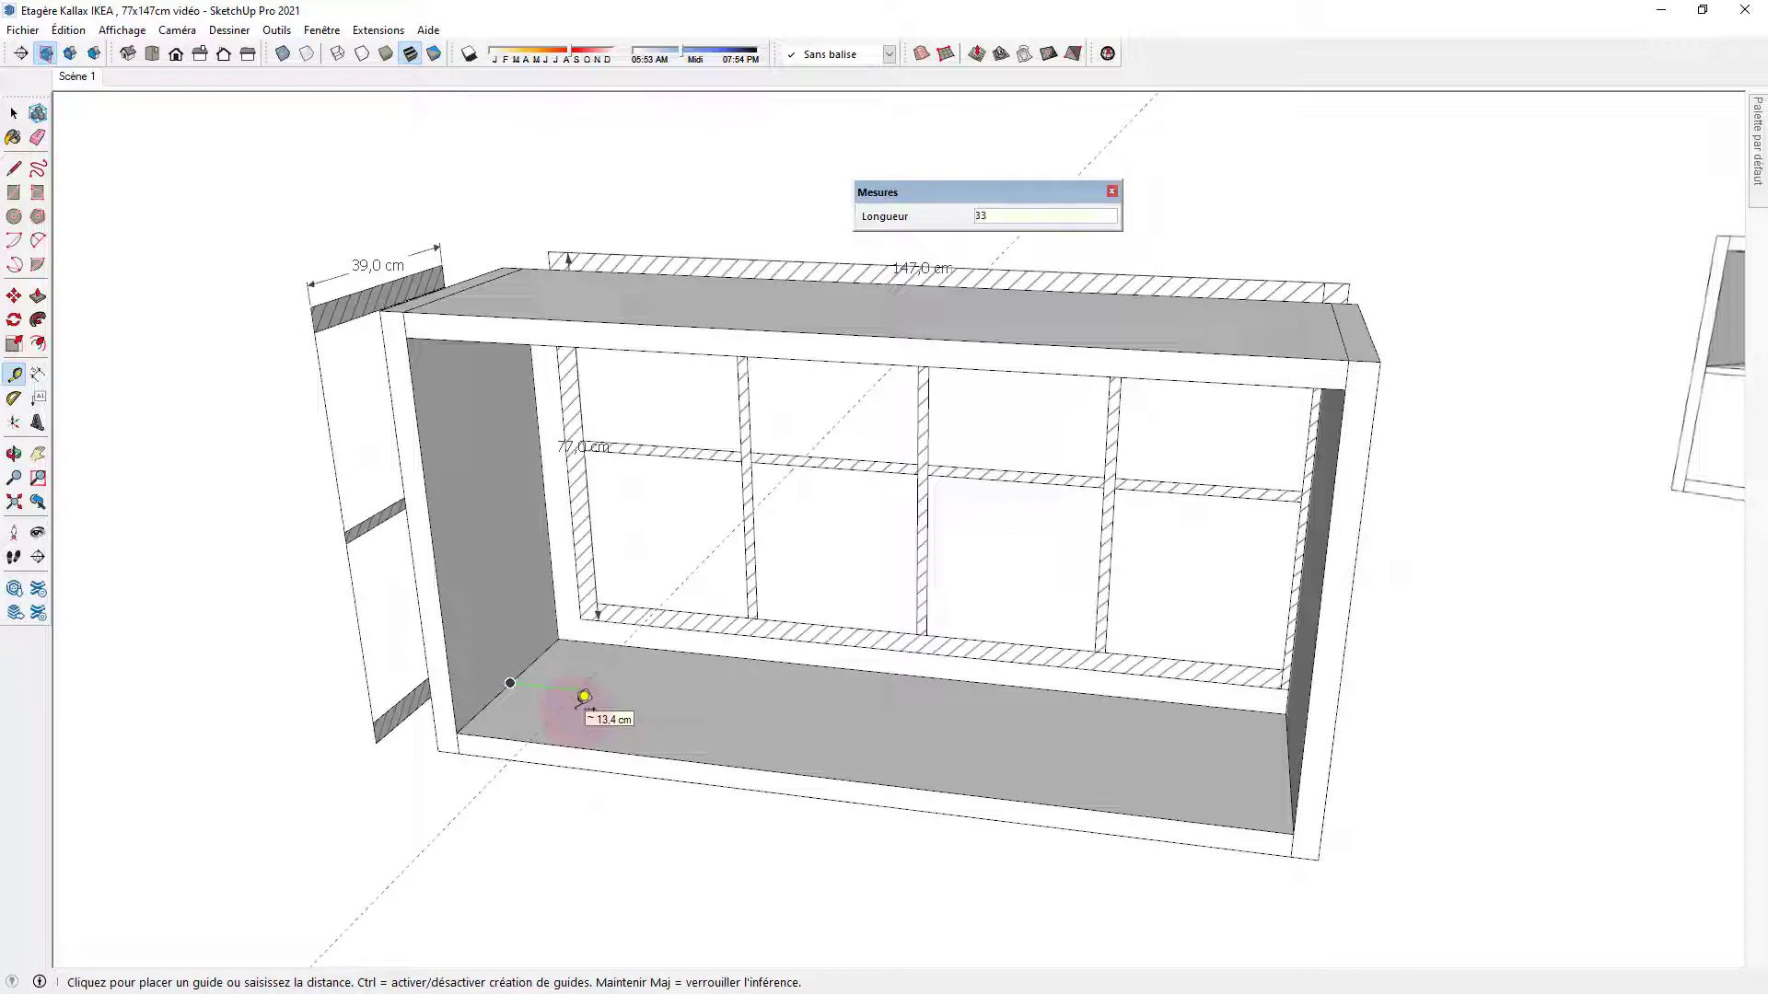
key("Return")
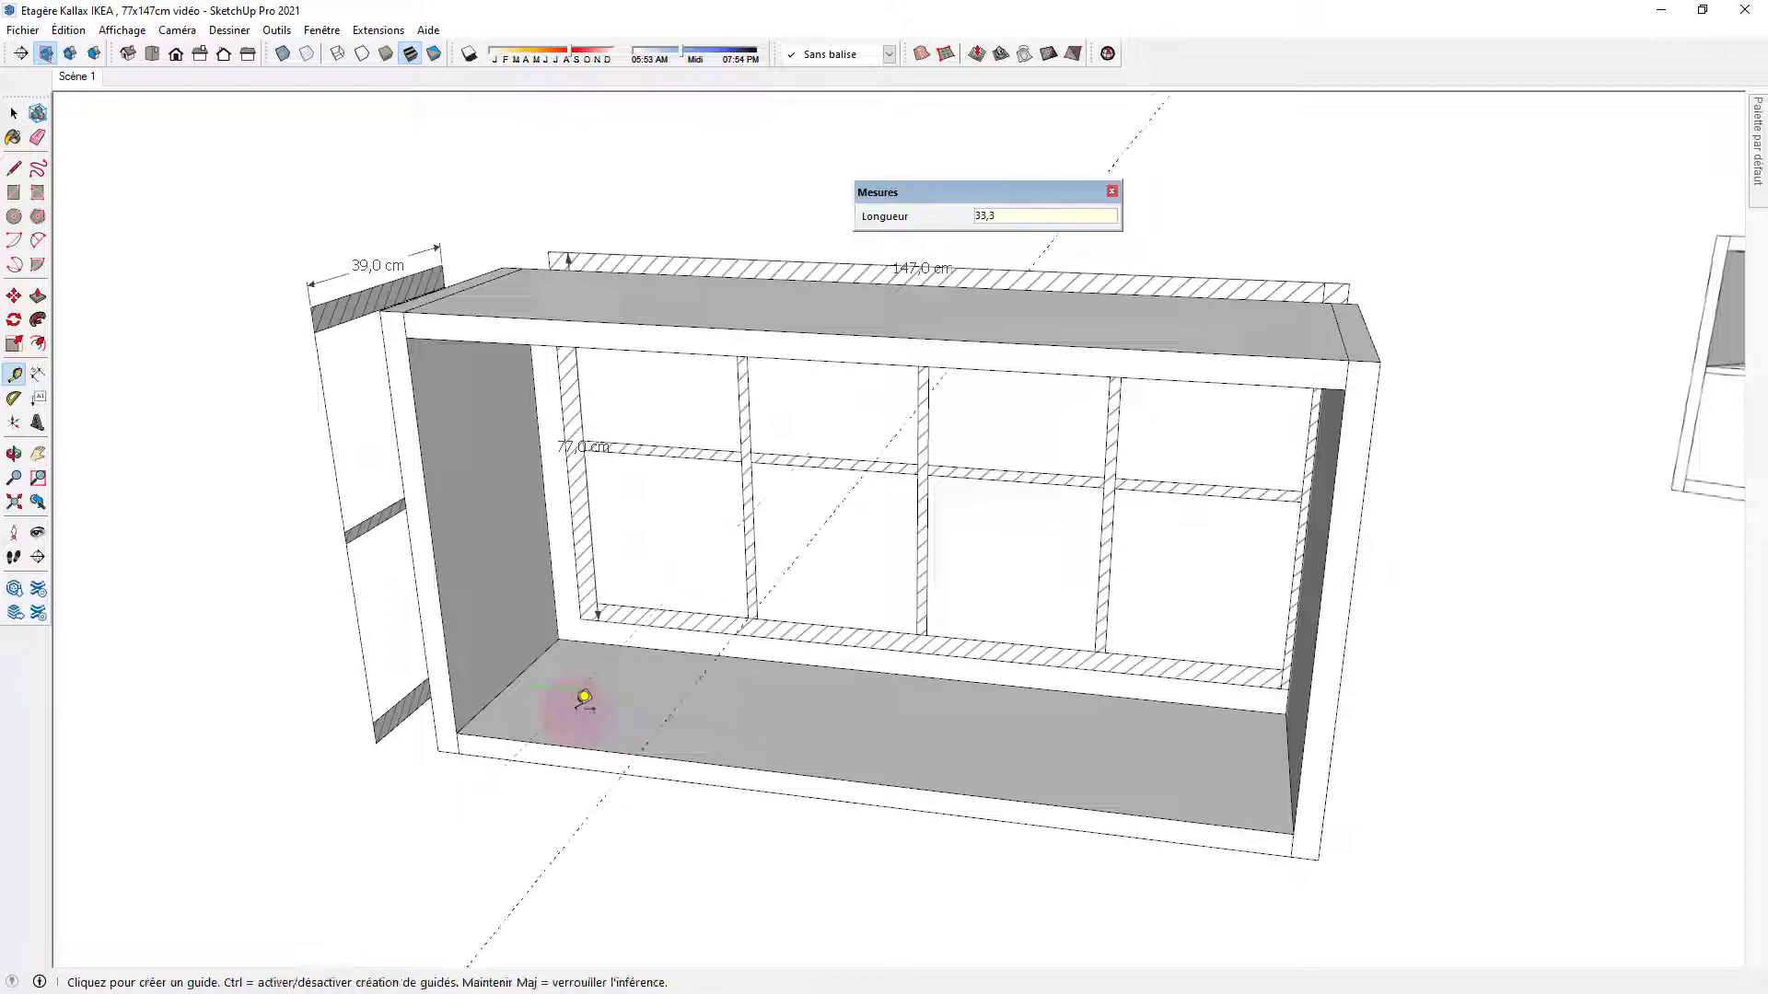
Add a parallel guide 2 cm to the right of the first one to mark the first divider's thickness.
left_click(510, 682)
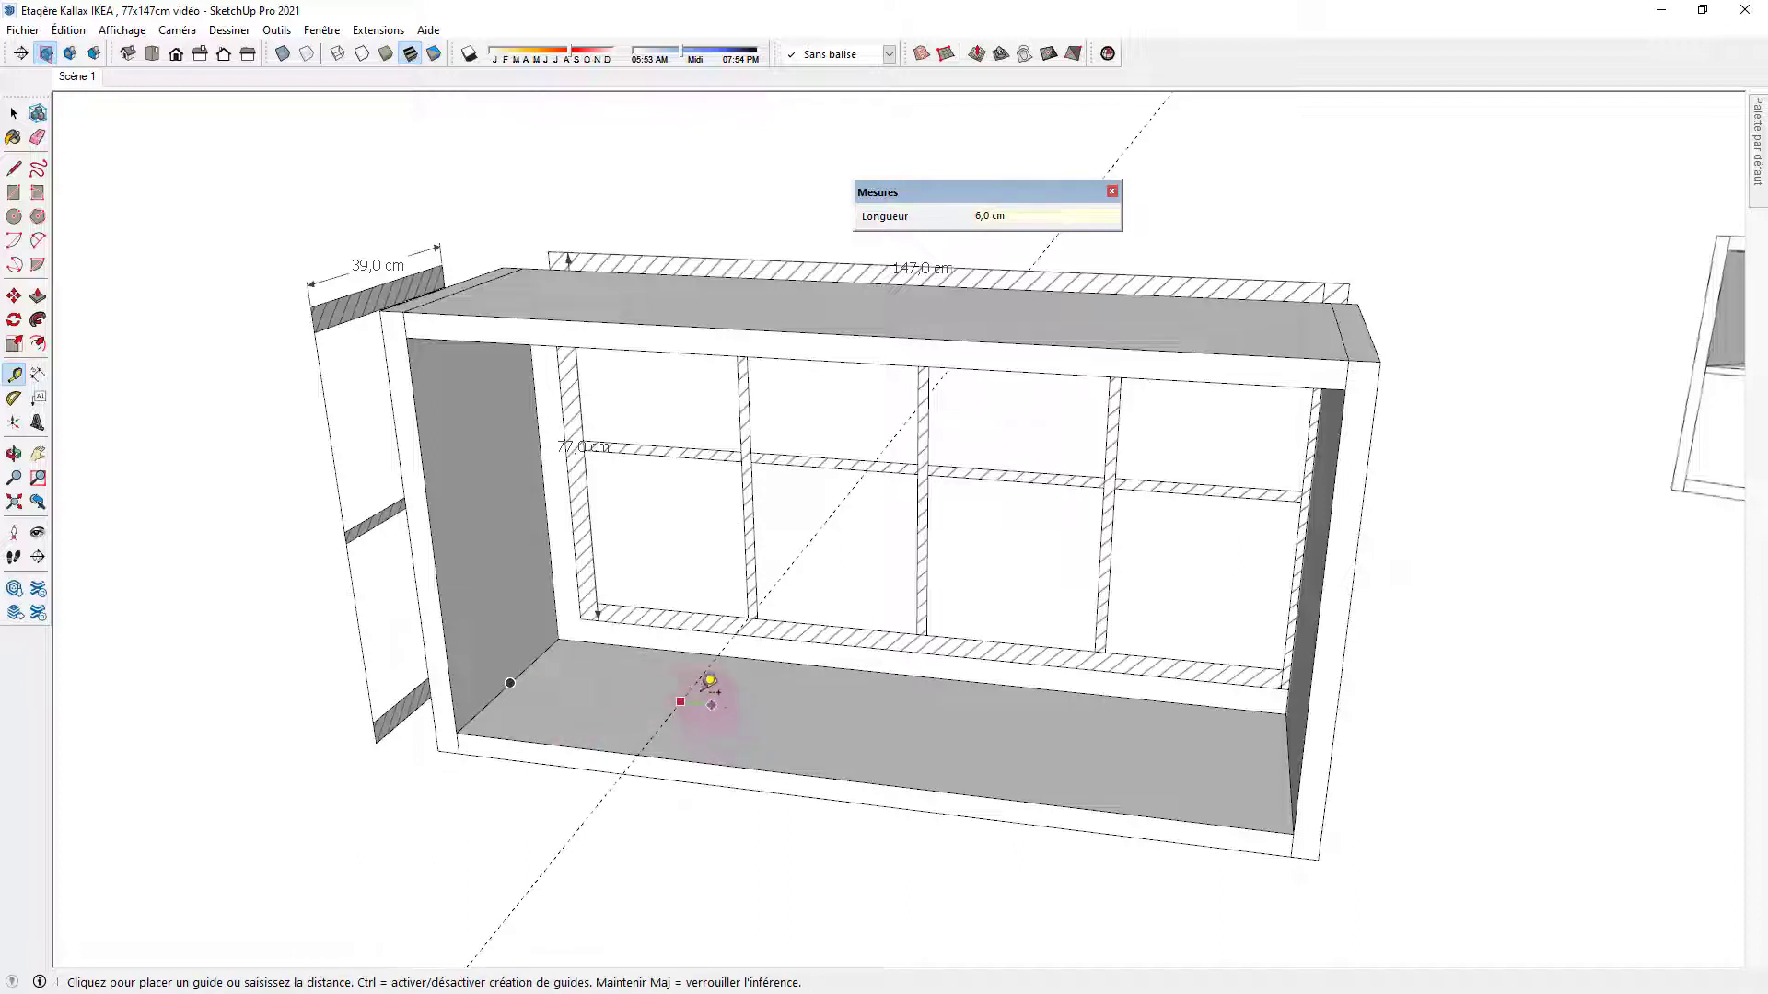
left_click(696, 682)
left_click(697, 681)
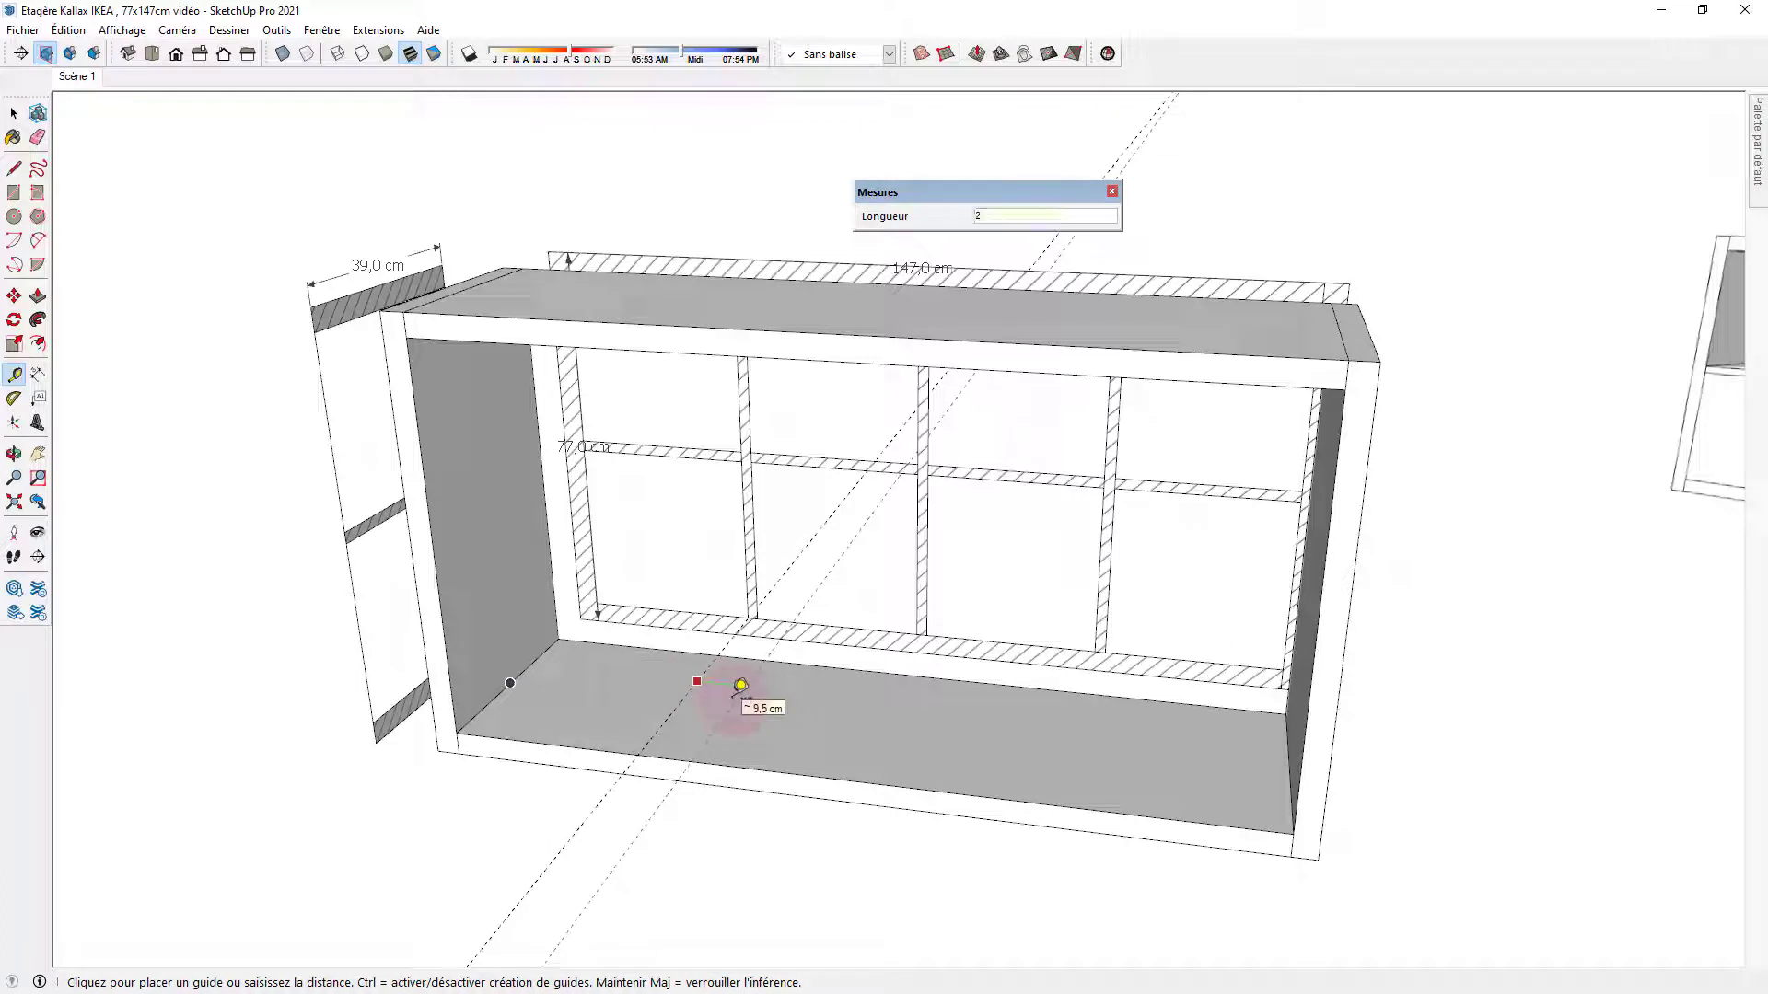
key("Return")
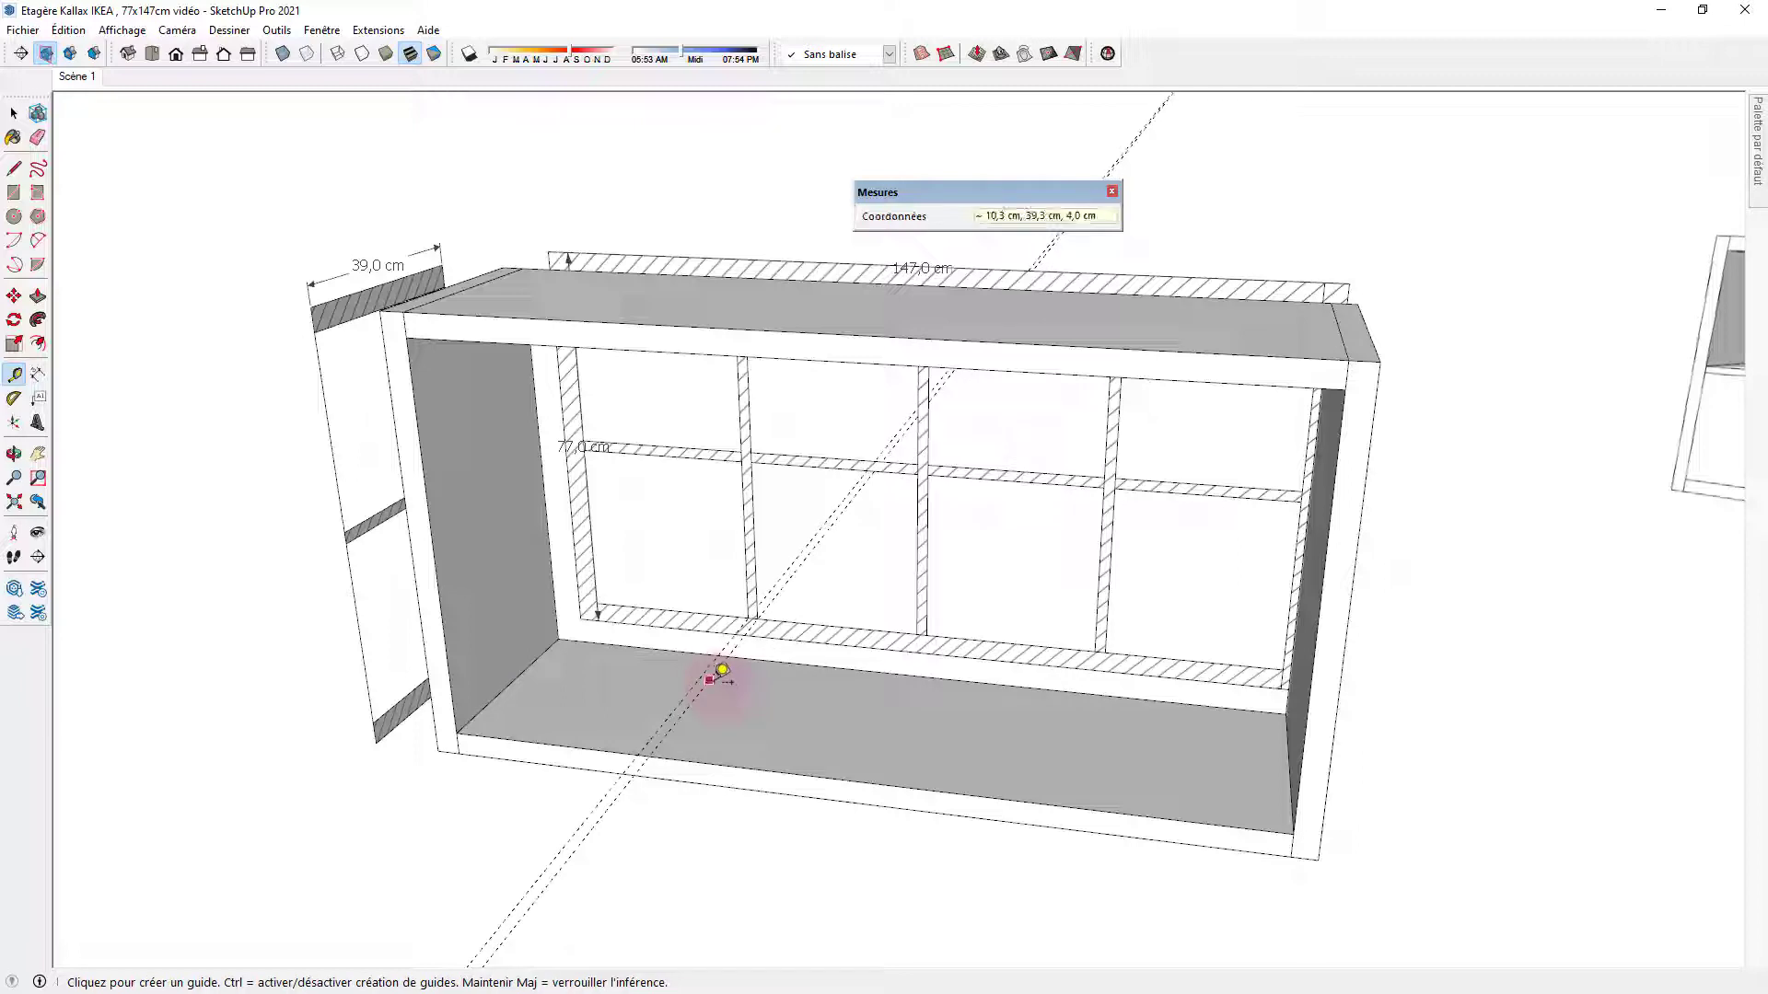
Add the second divider's guides, one 33.3 cm to the right of the first pair and another 2 cm beyond it.
left_click(708, 681)
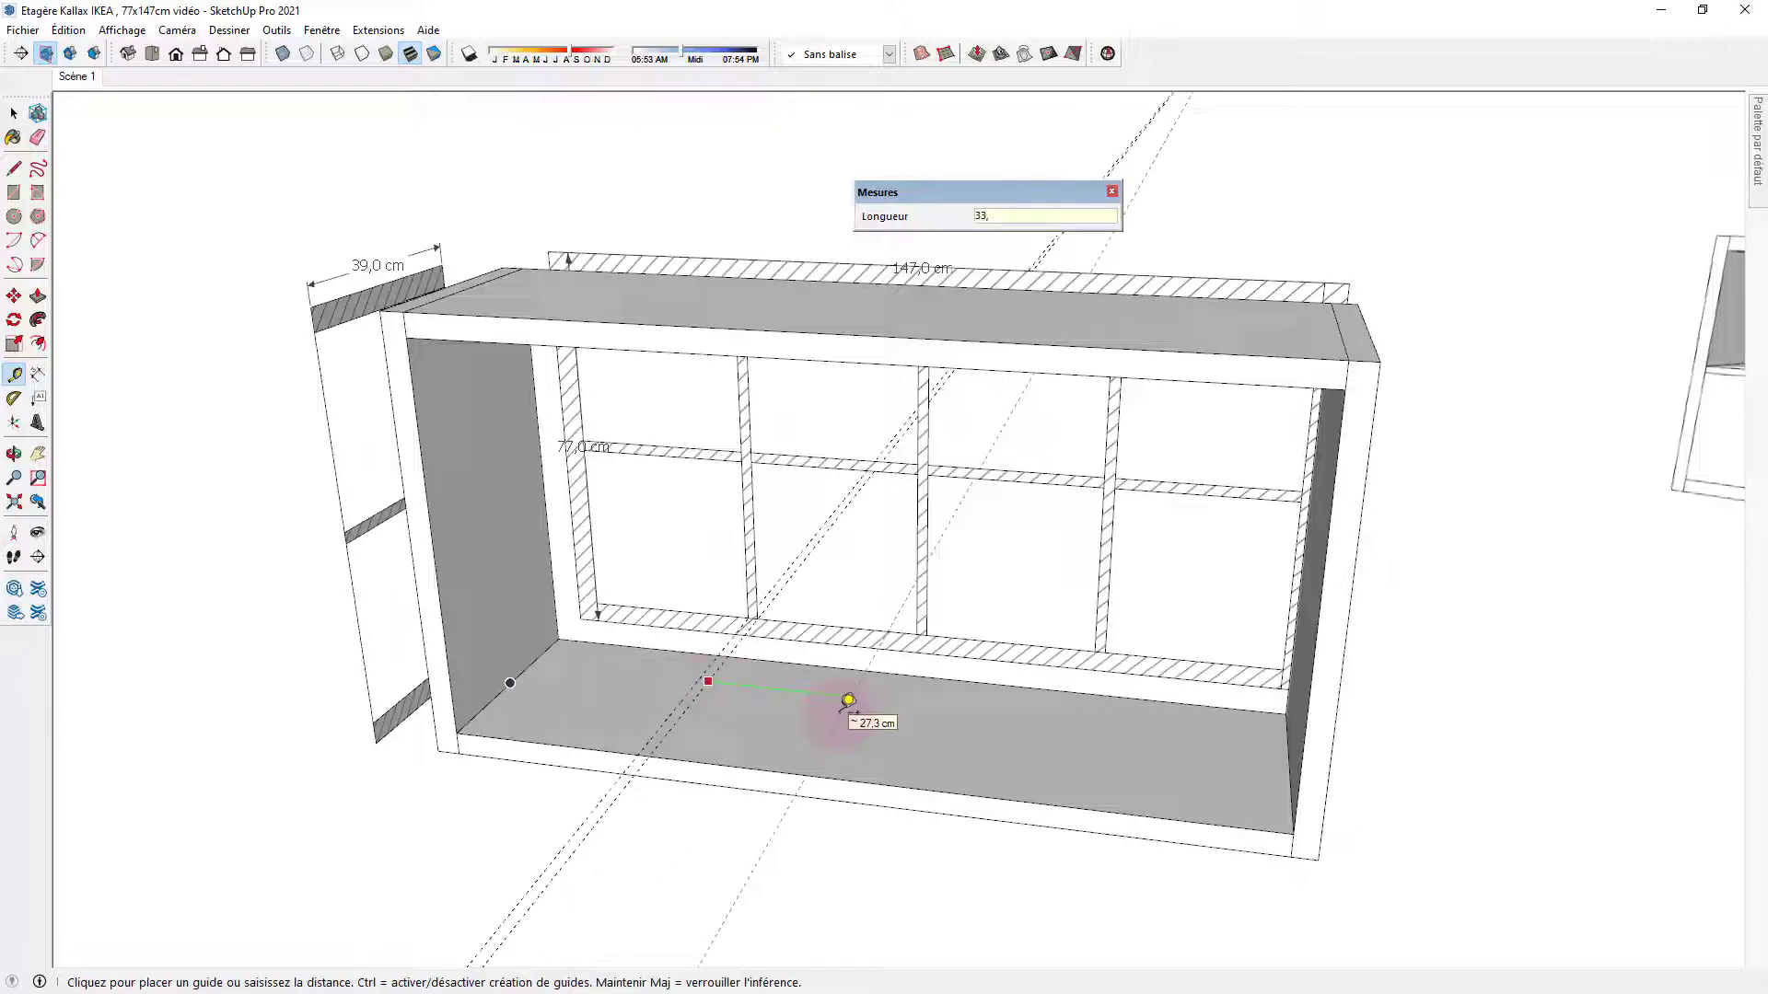
type("33,3")
key("Return")
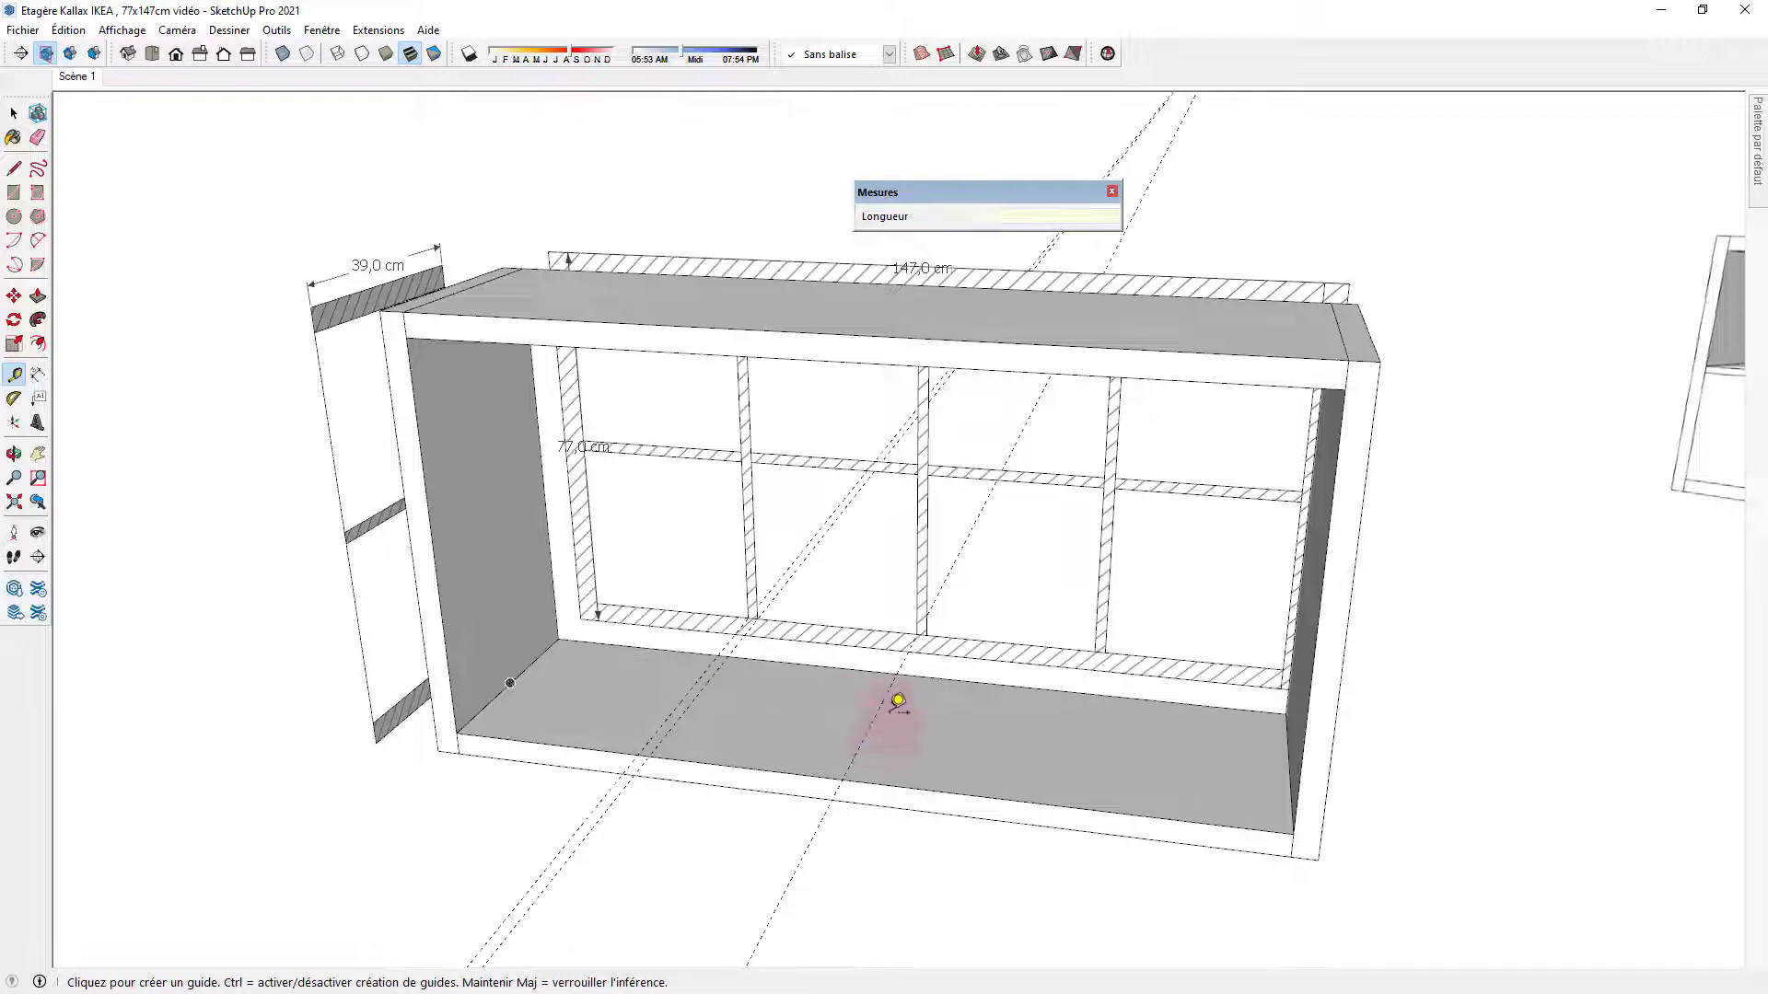
left_click(882, 702)
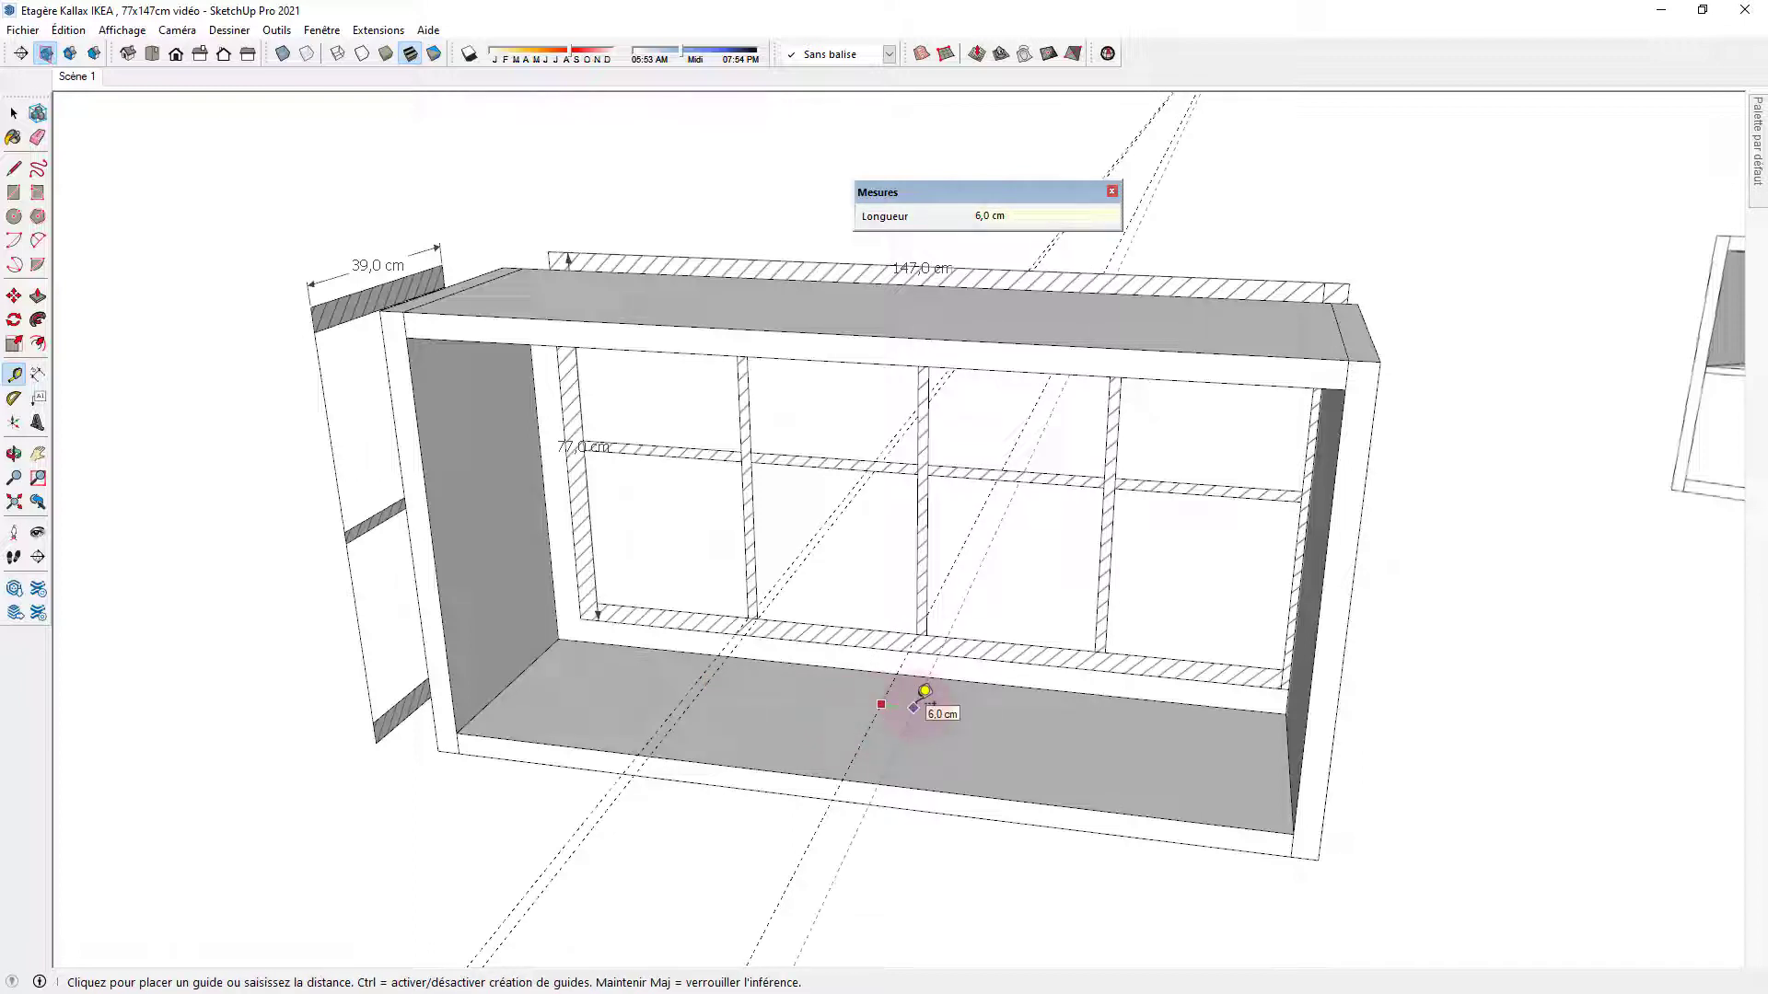
left_click(924, 690)
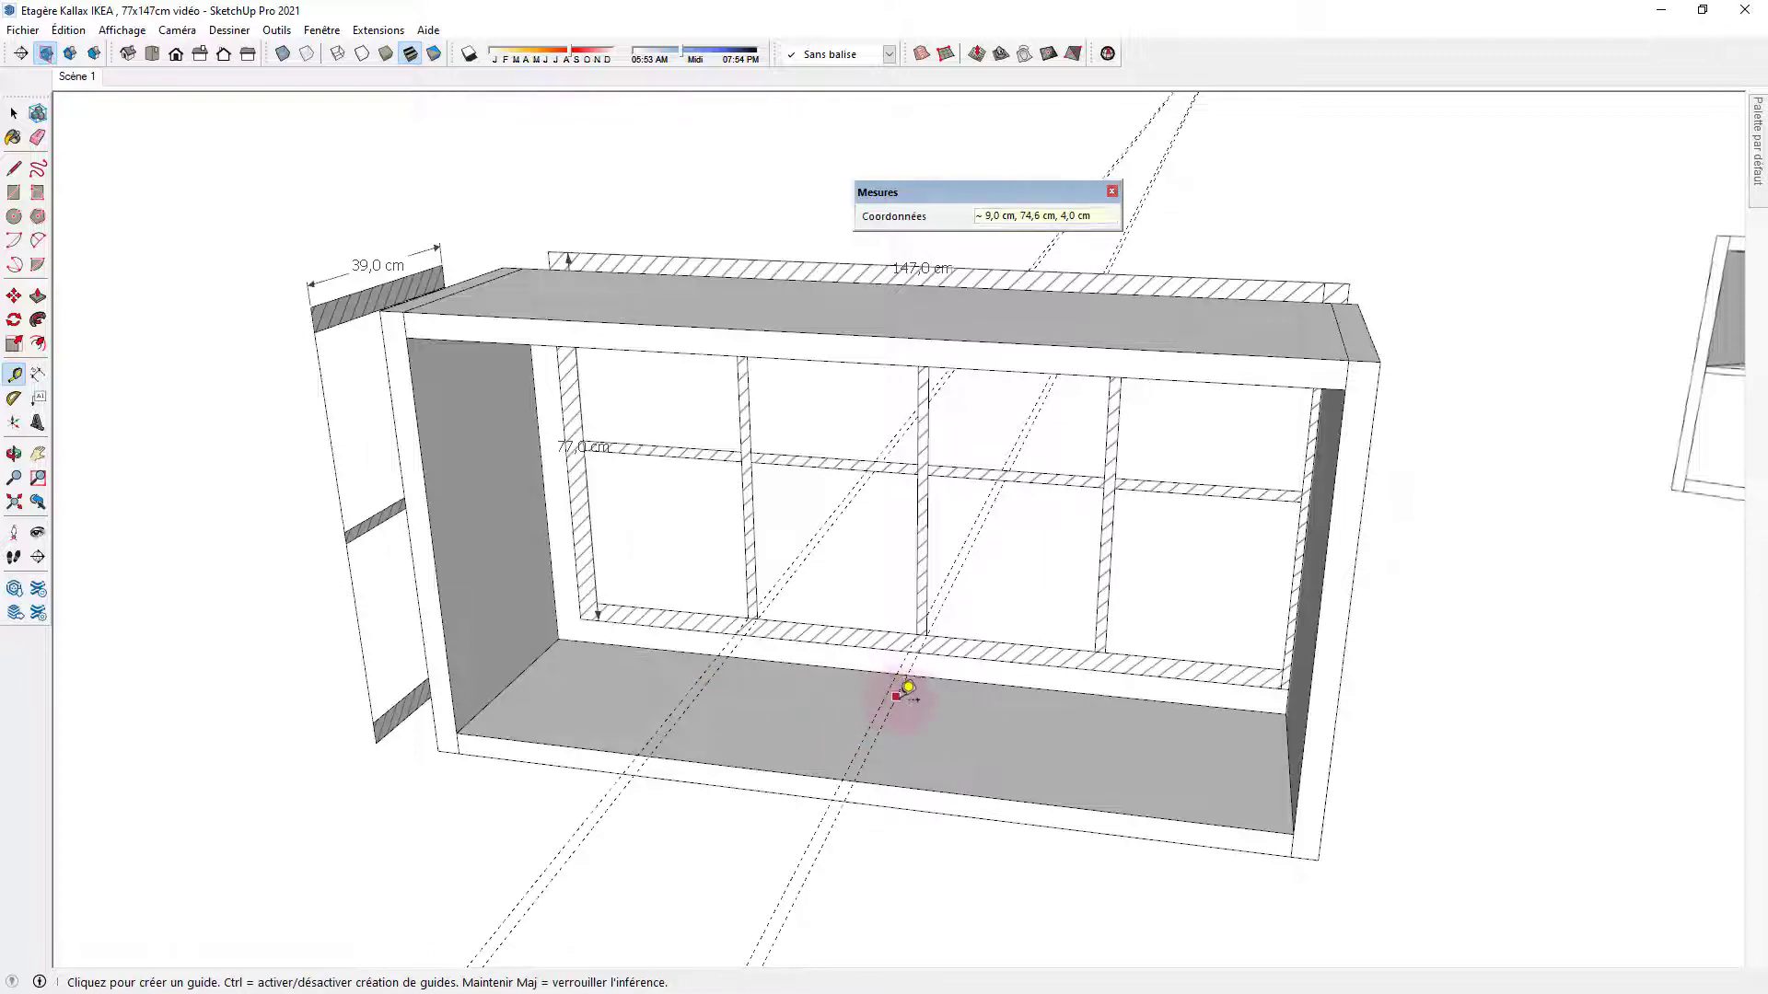
Add the third divider's guides, one 33.3 cm to the right of the second pair and another 2 cm beyond it.
left_click(898, 696)
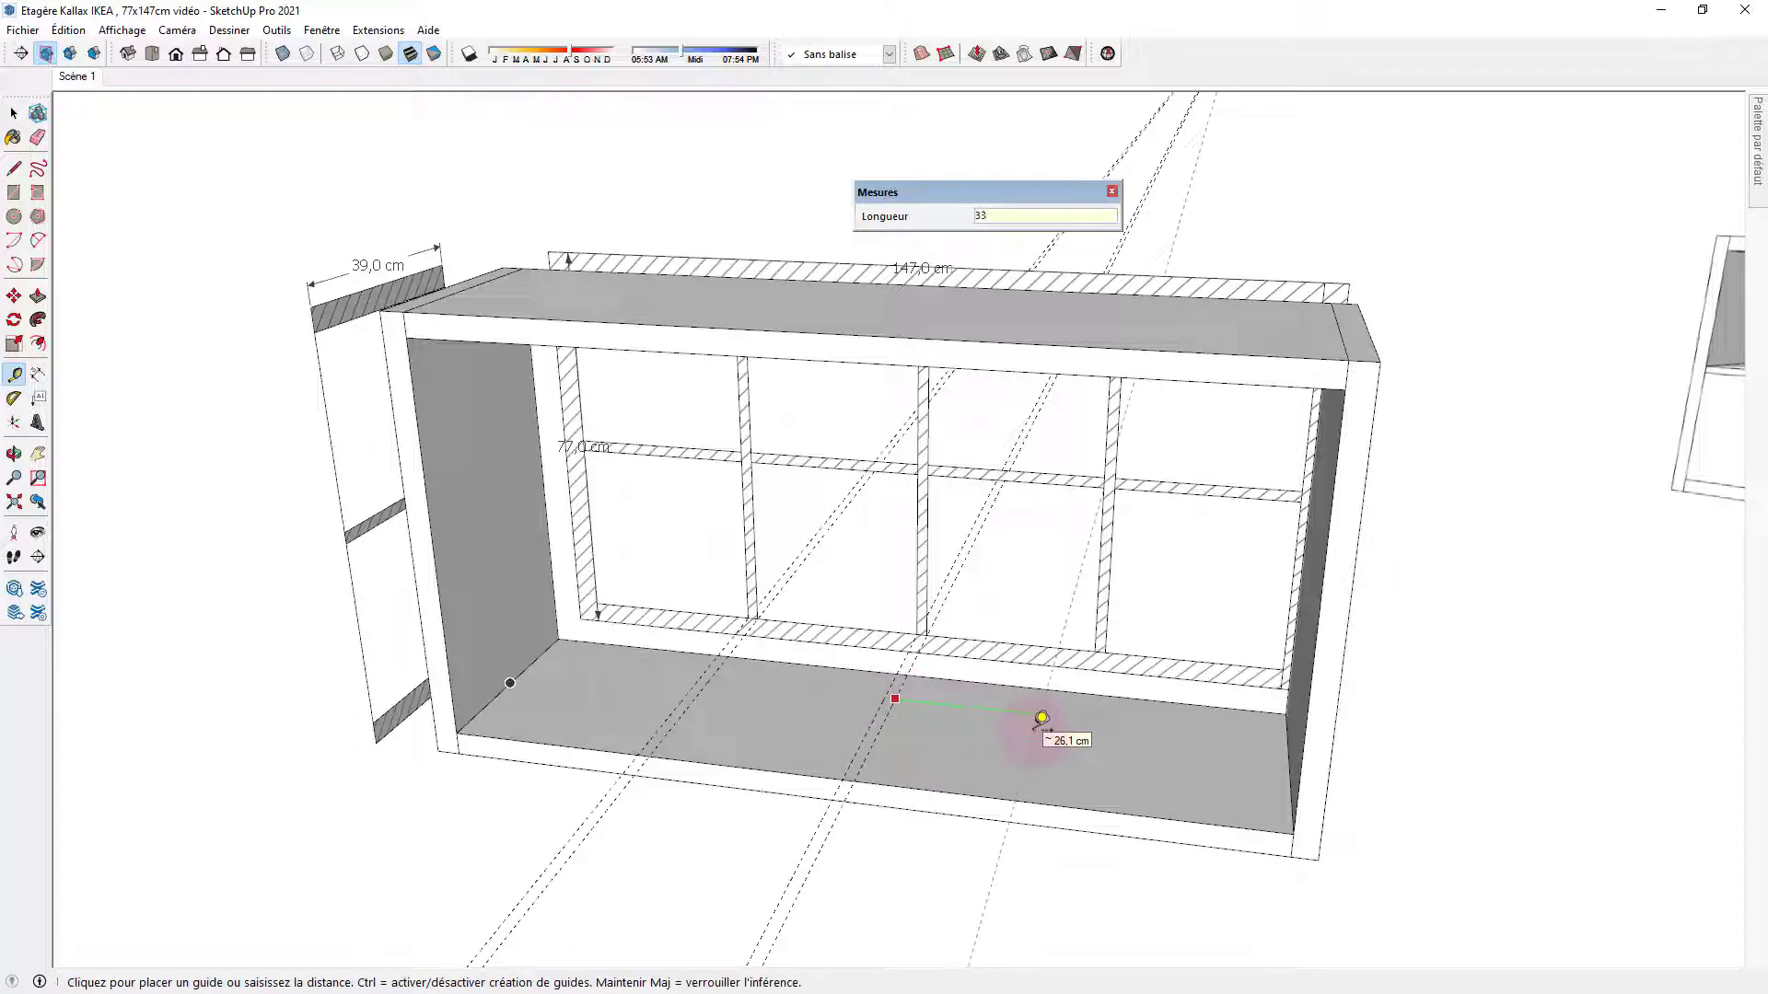
type("33,3")
key("Return")
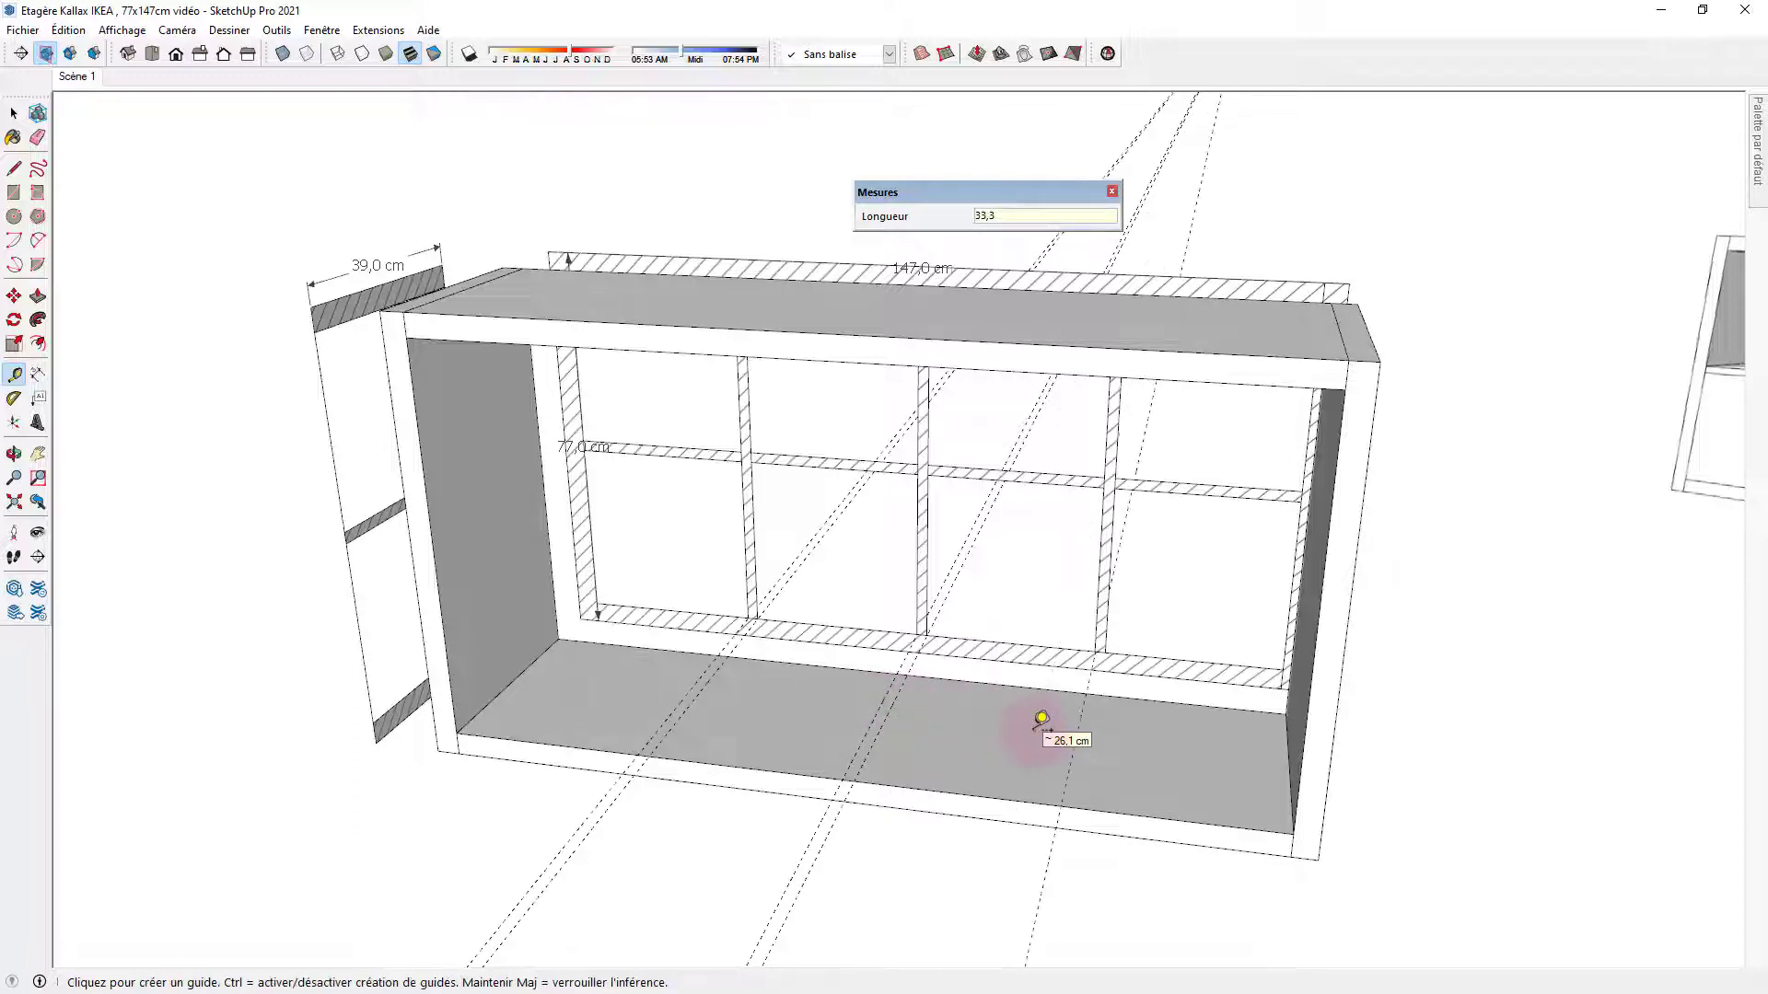
left_click(1074, 745)
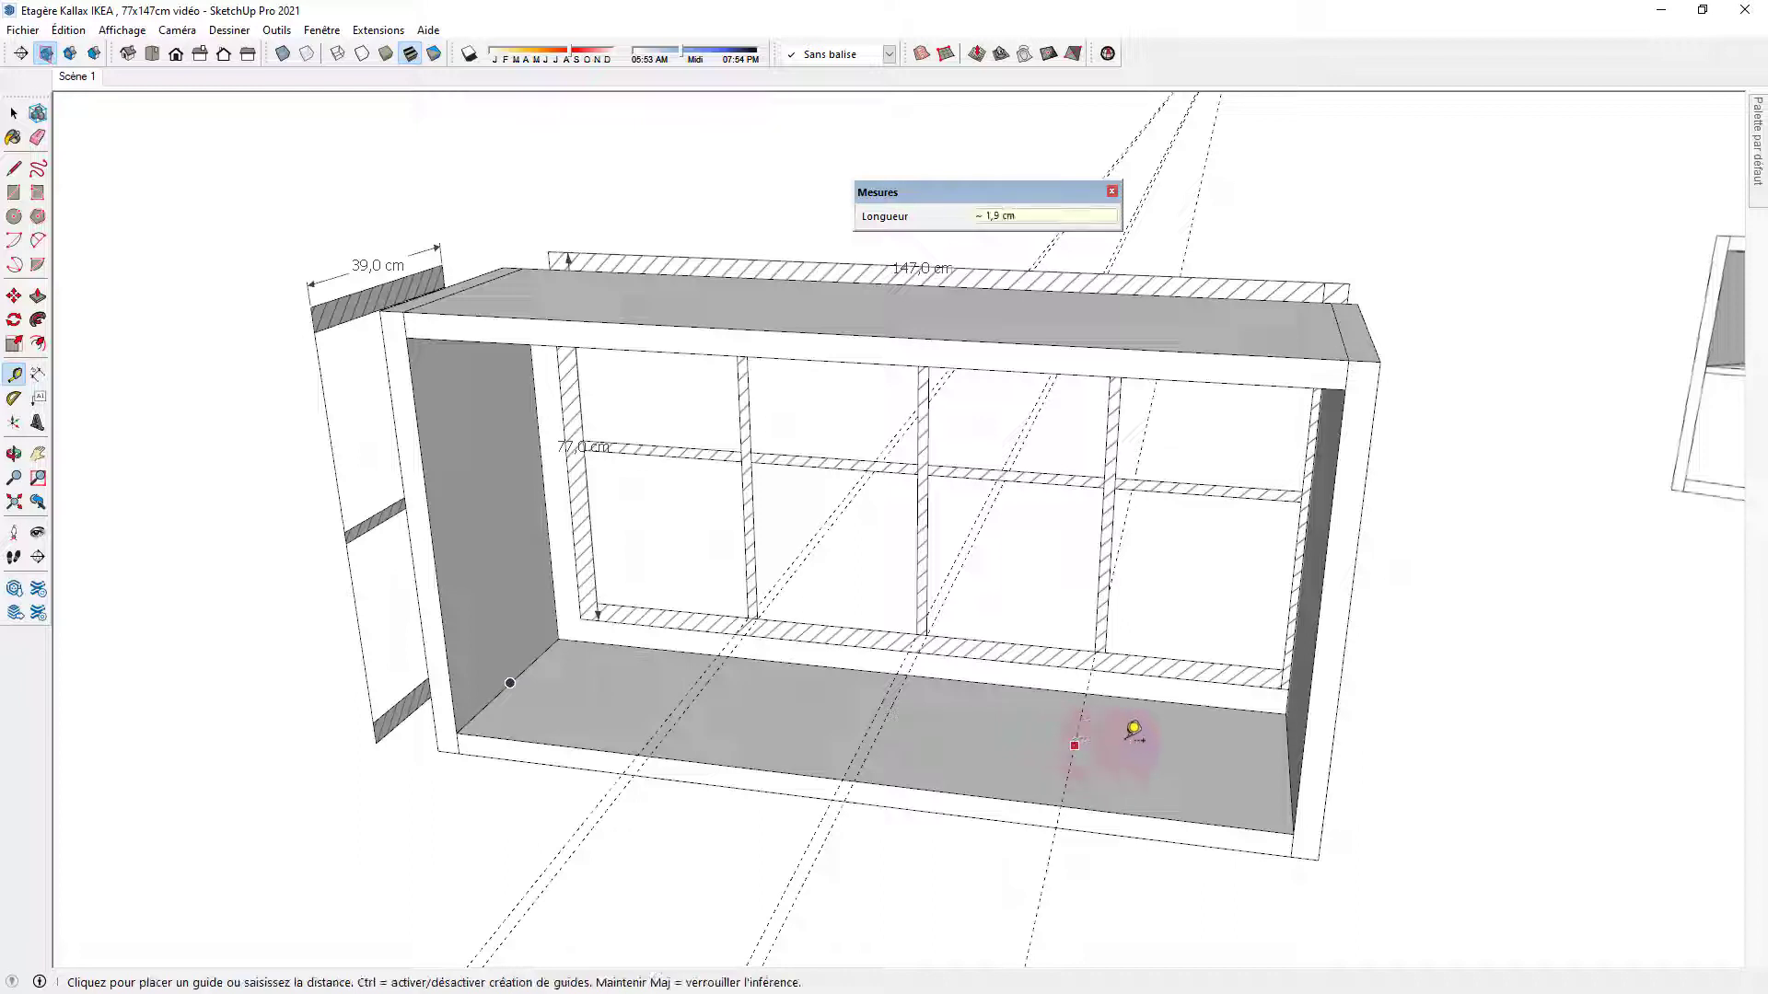
left_click(1079, 722)
left_click(1079, 723)
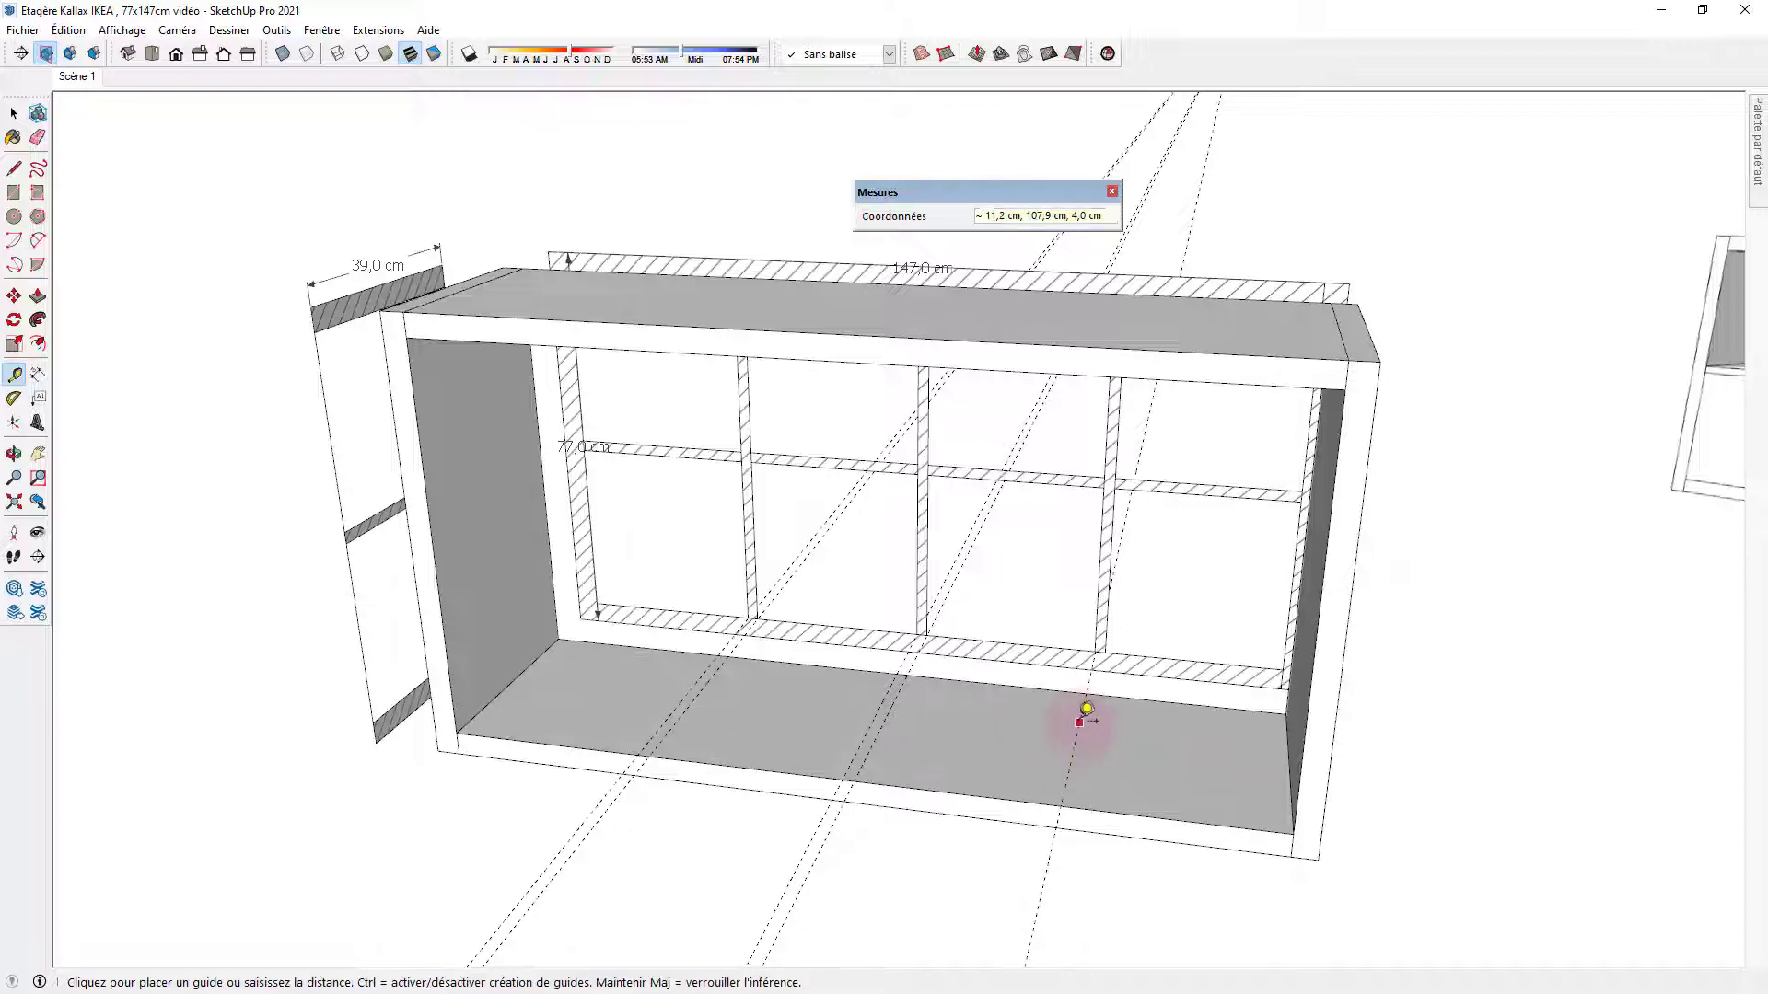
type("2")
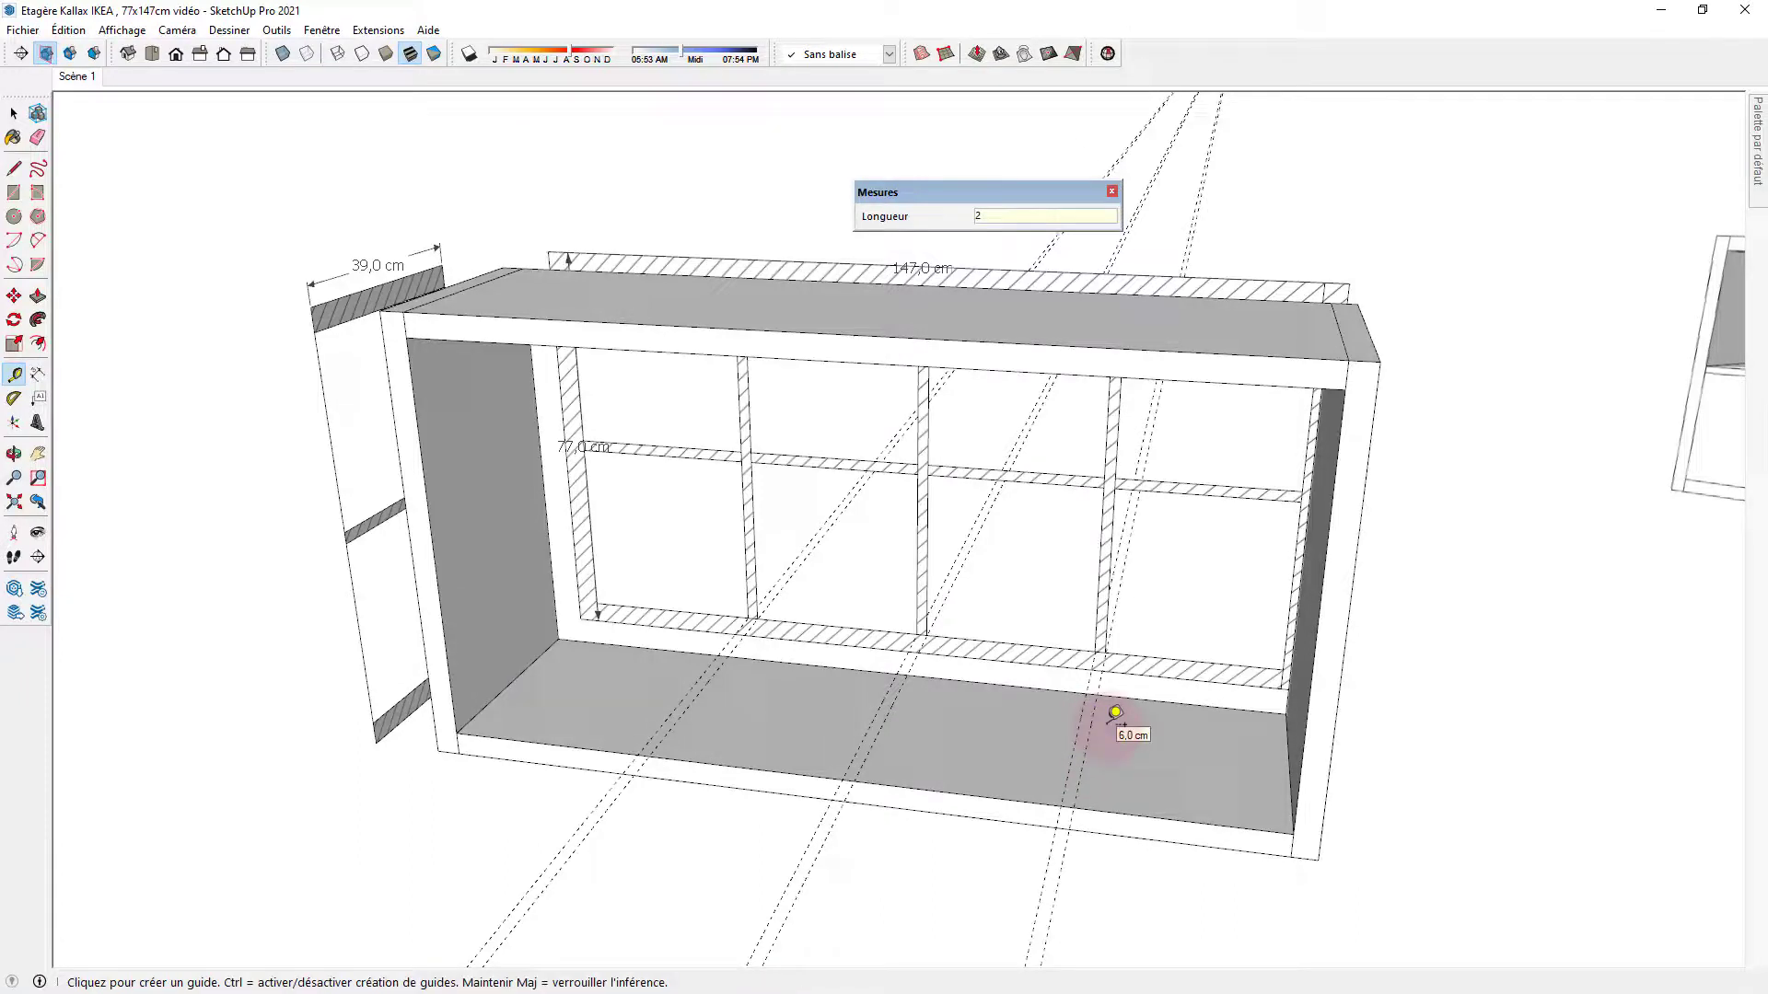
key("space")
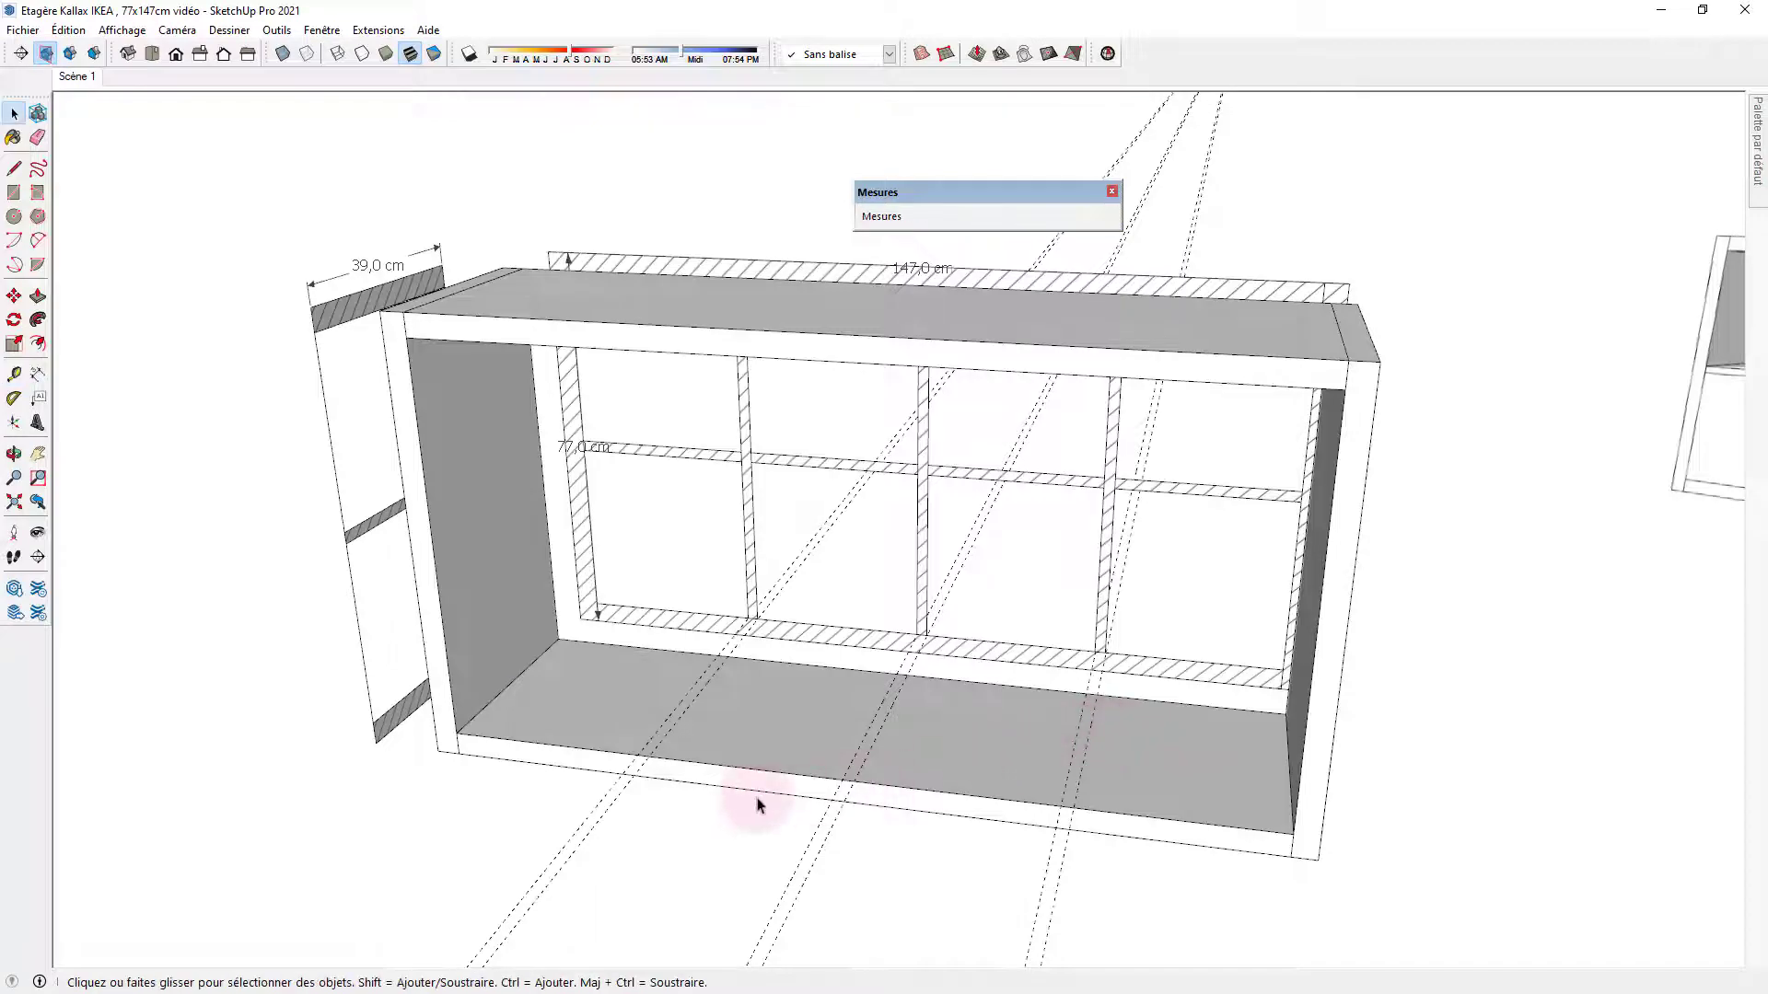
Draw a rectangle about 37.5 × 2 cm on the bottom panel between the first pair of guides, from front to back.
mouse_move(757, 801)
middle_mouse_down()
mouse_move(717, 777)
mouse_move(726, 789)
middle_mouse_up()
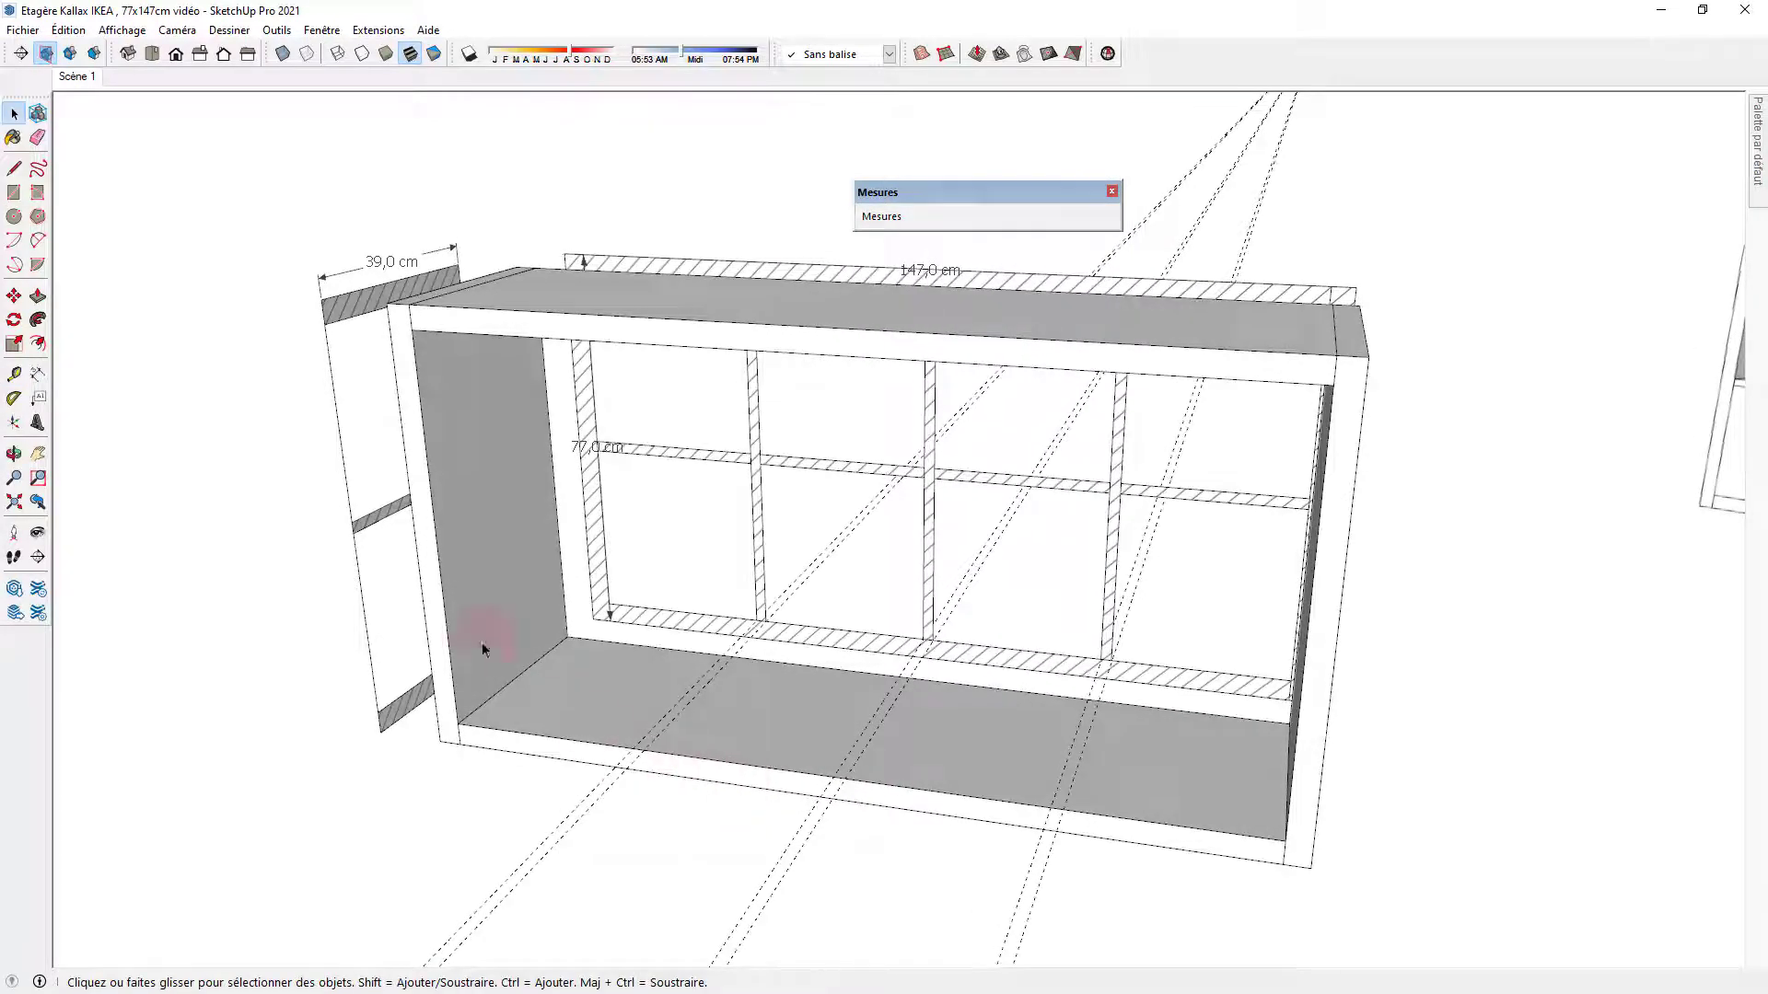
left_click(14, 193)
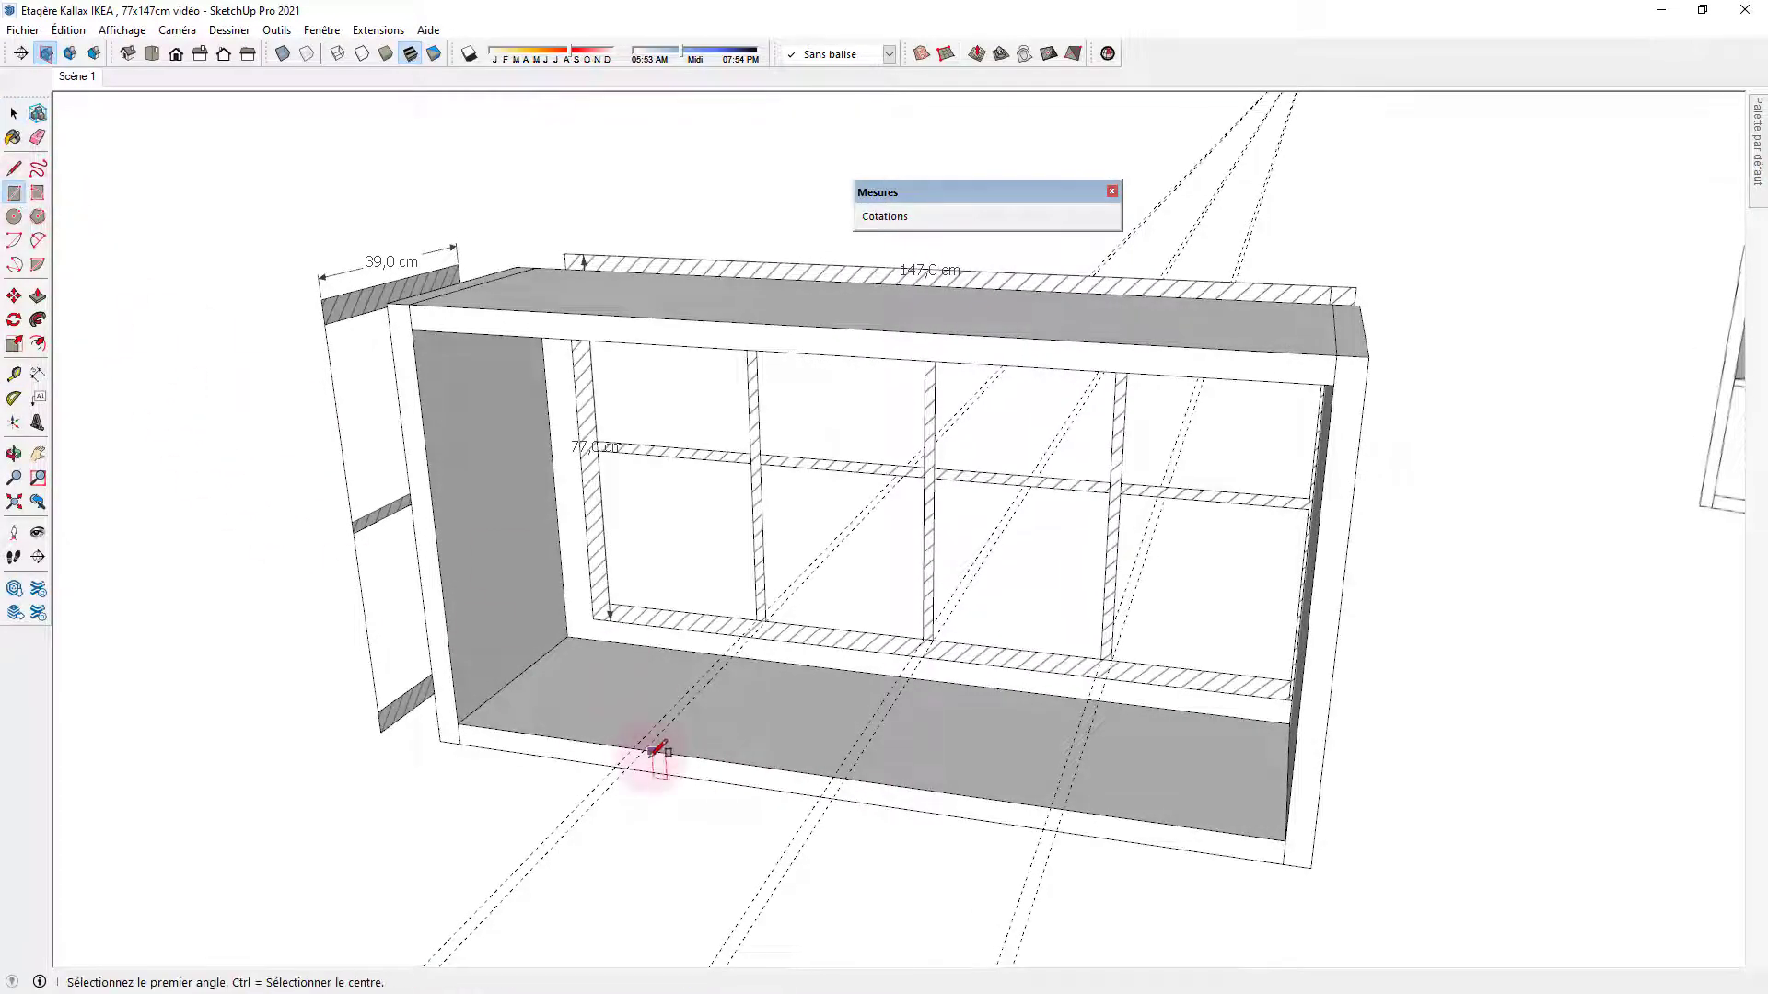
scroll(653, 744, "up", 6)
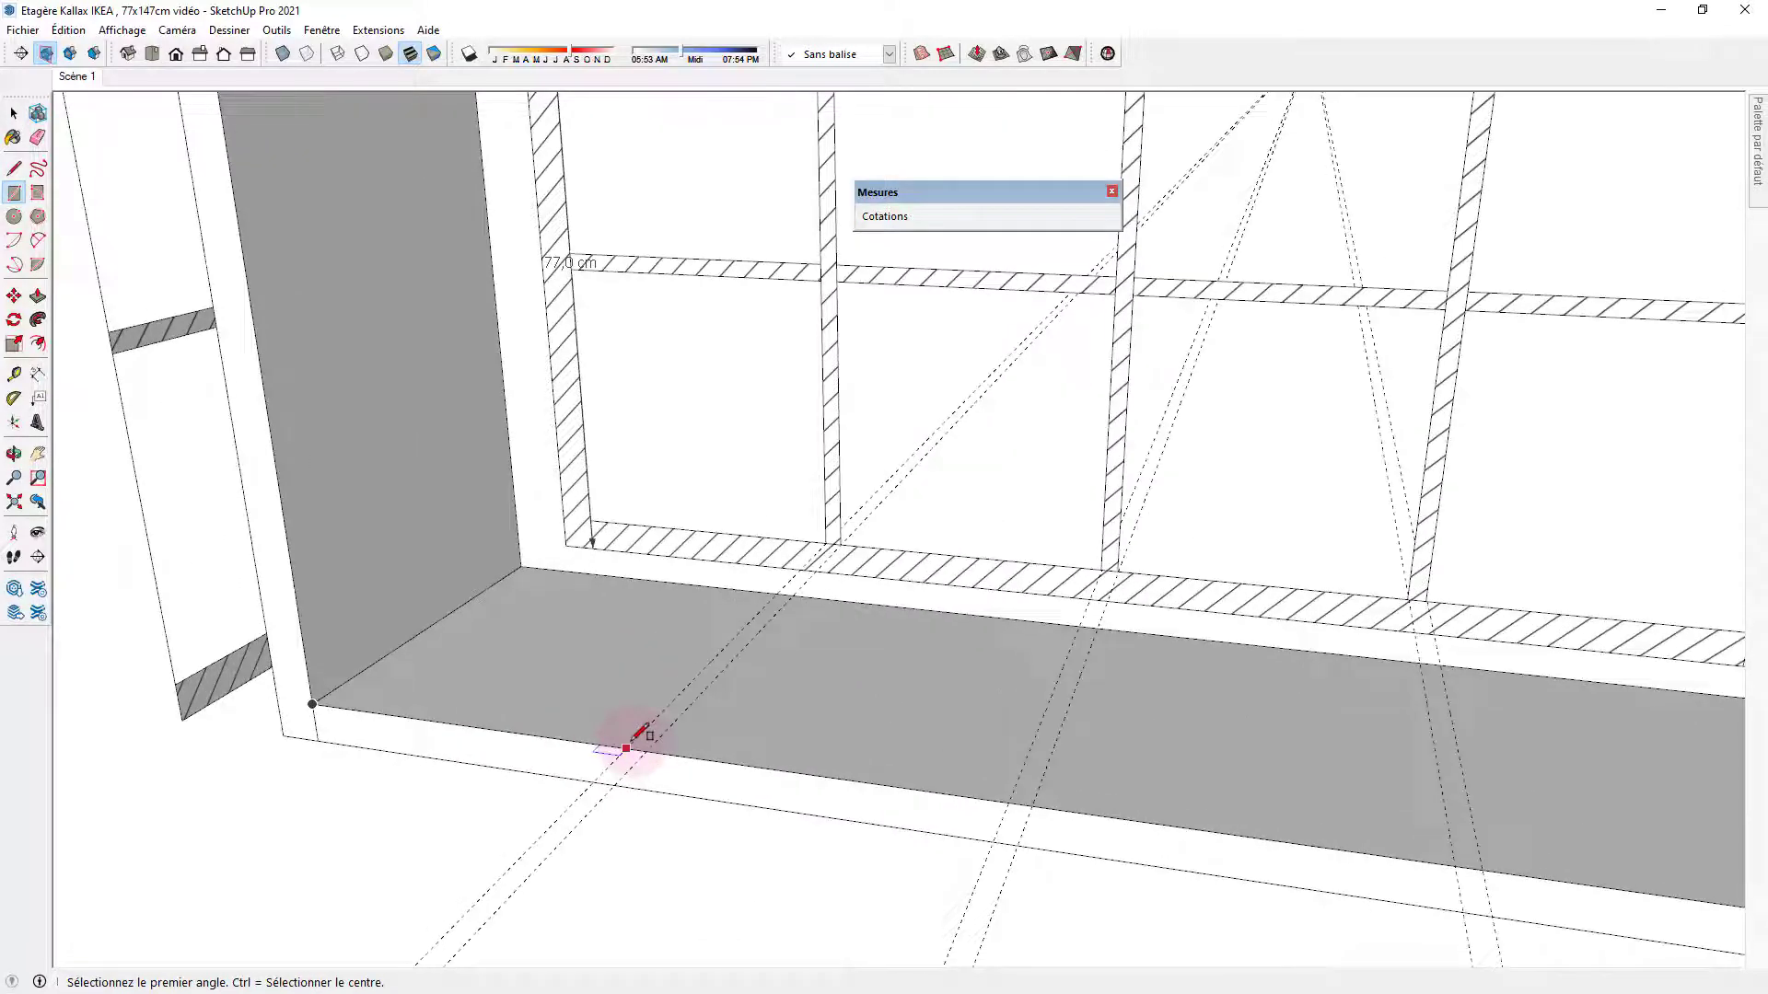
left_click(627, 746)
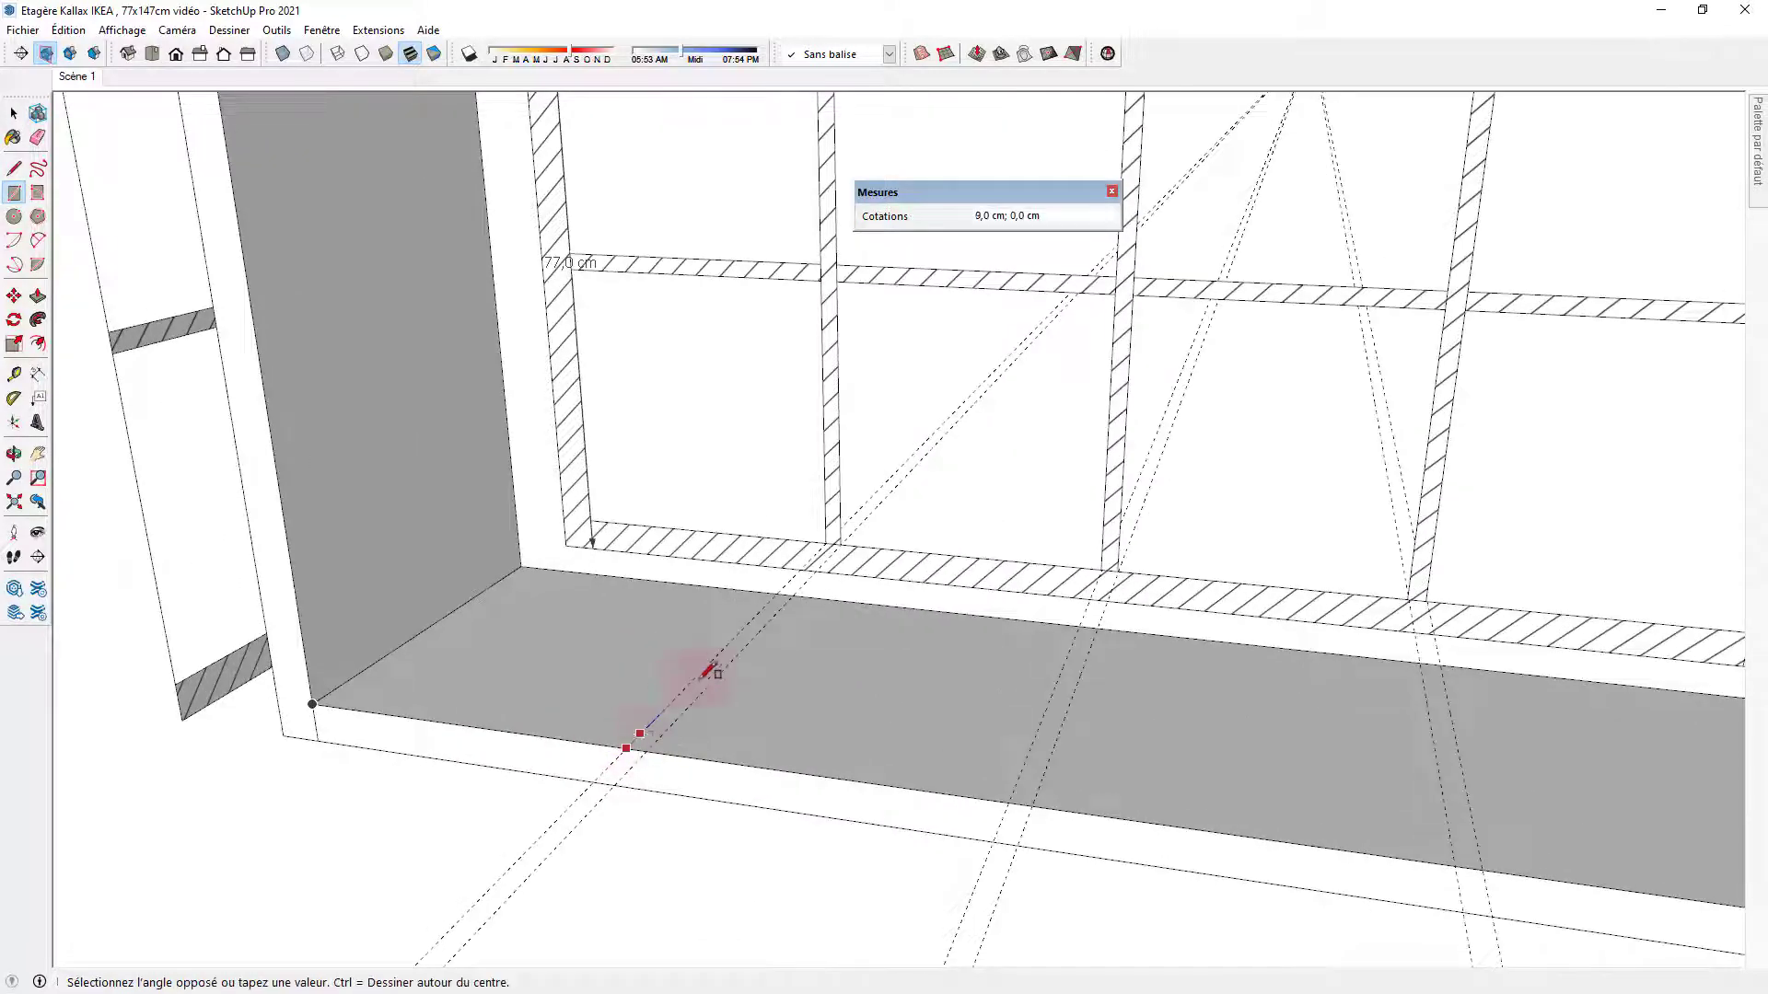
left_click(796, 596)
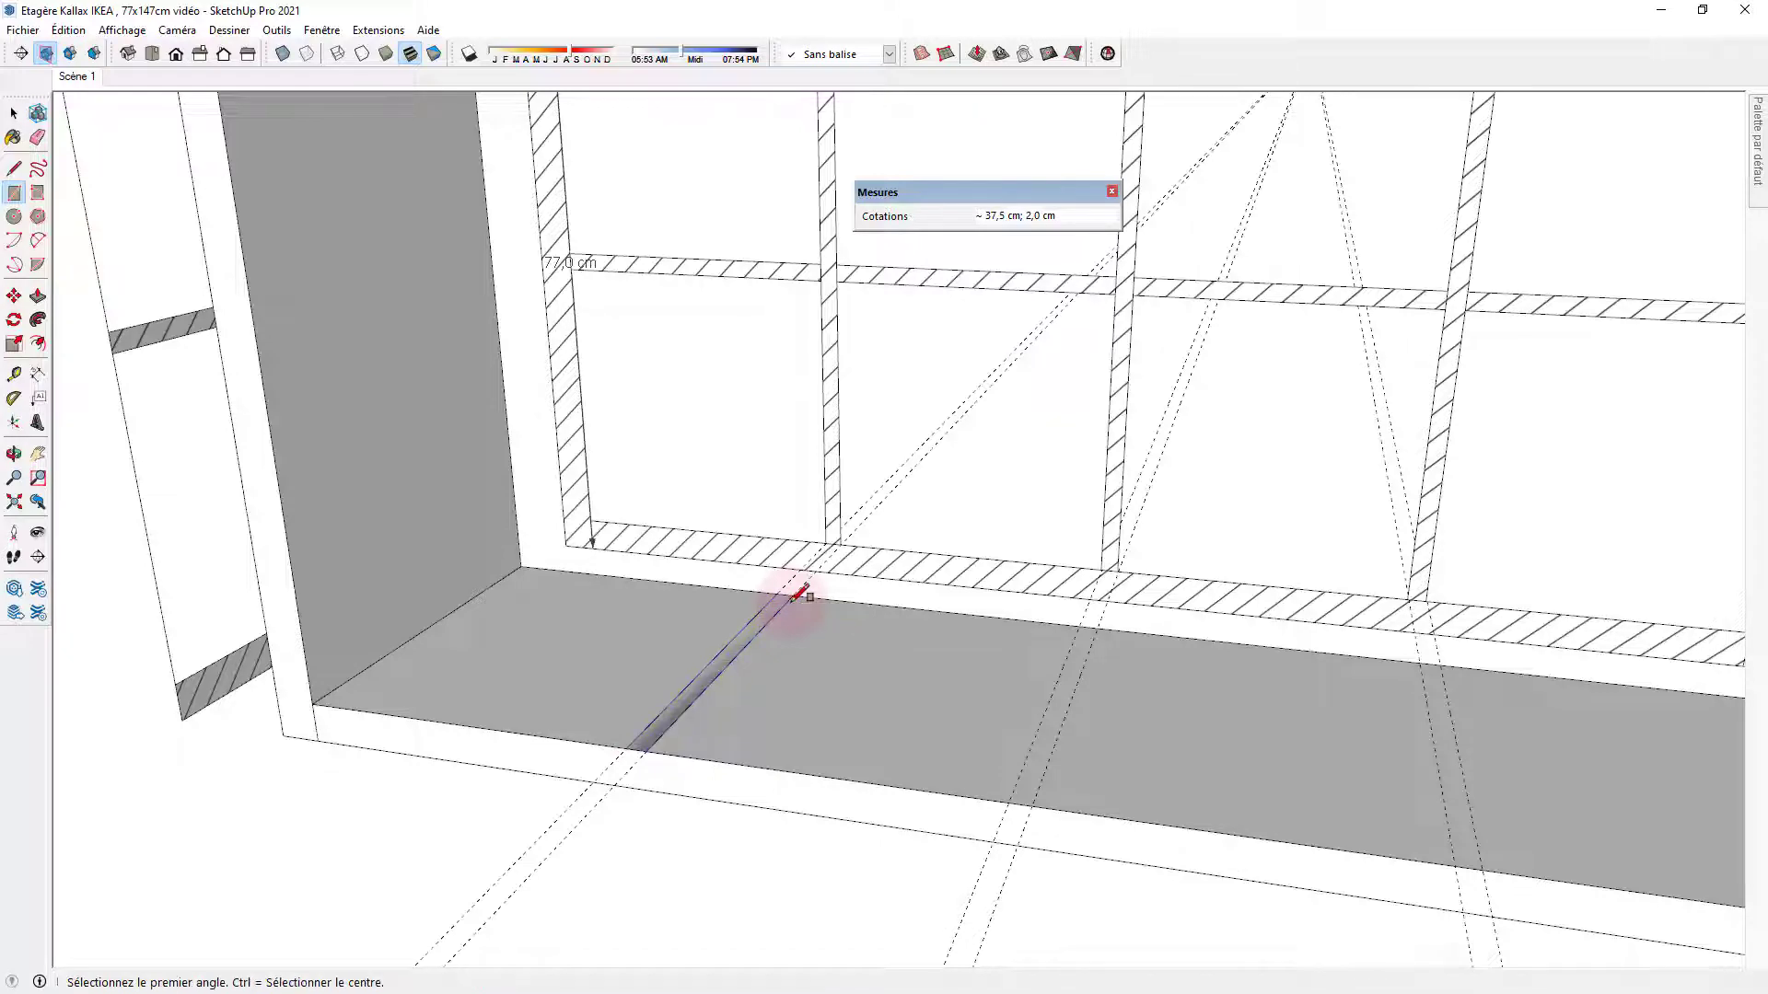
Turn the divider rectangle on the bottom panel into a component with the default settings.
scroll(727, 770, "down", 5)
middle_click_drag(716, 773, 721, 815)
key("space")
scroll(690, 781, "up", 3)
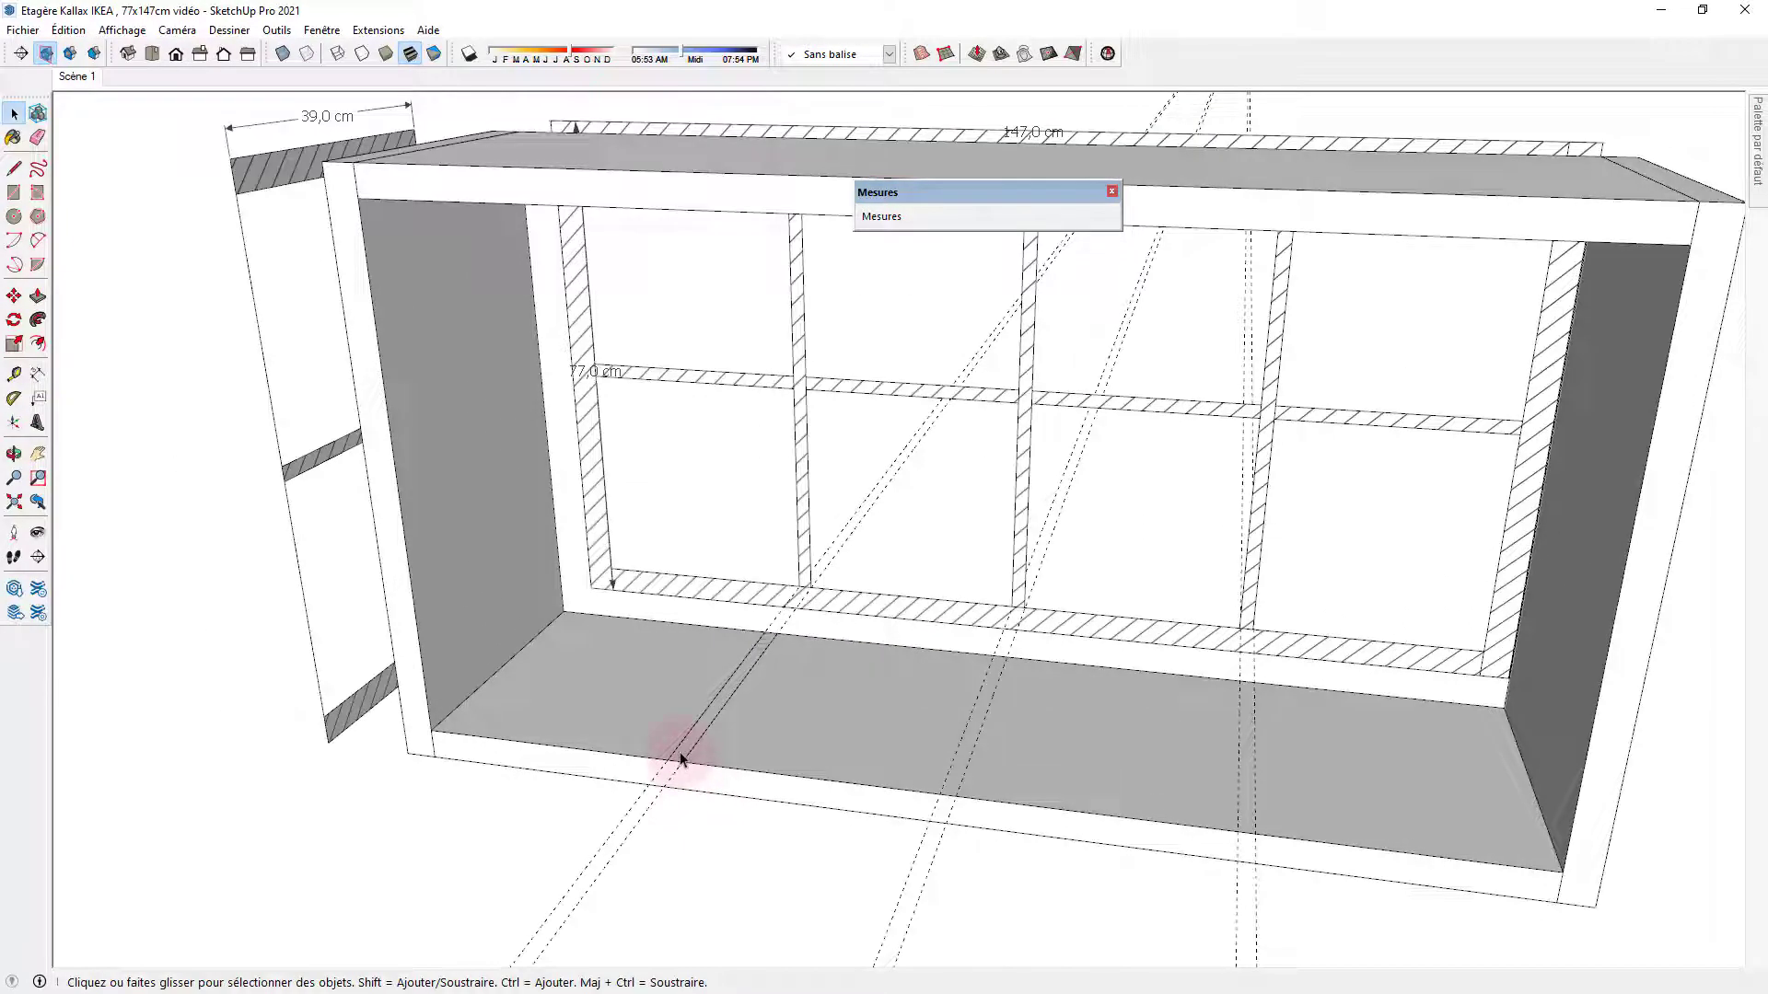
double_click(680, 752)
right_click(681, 758)
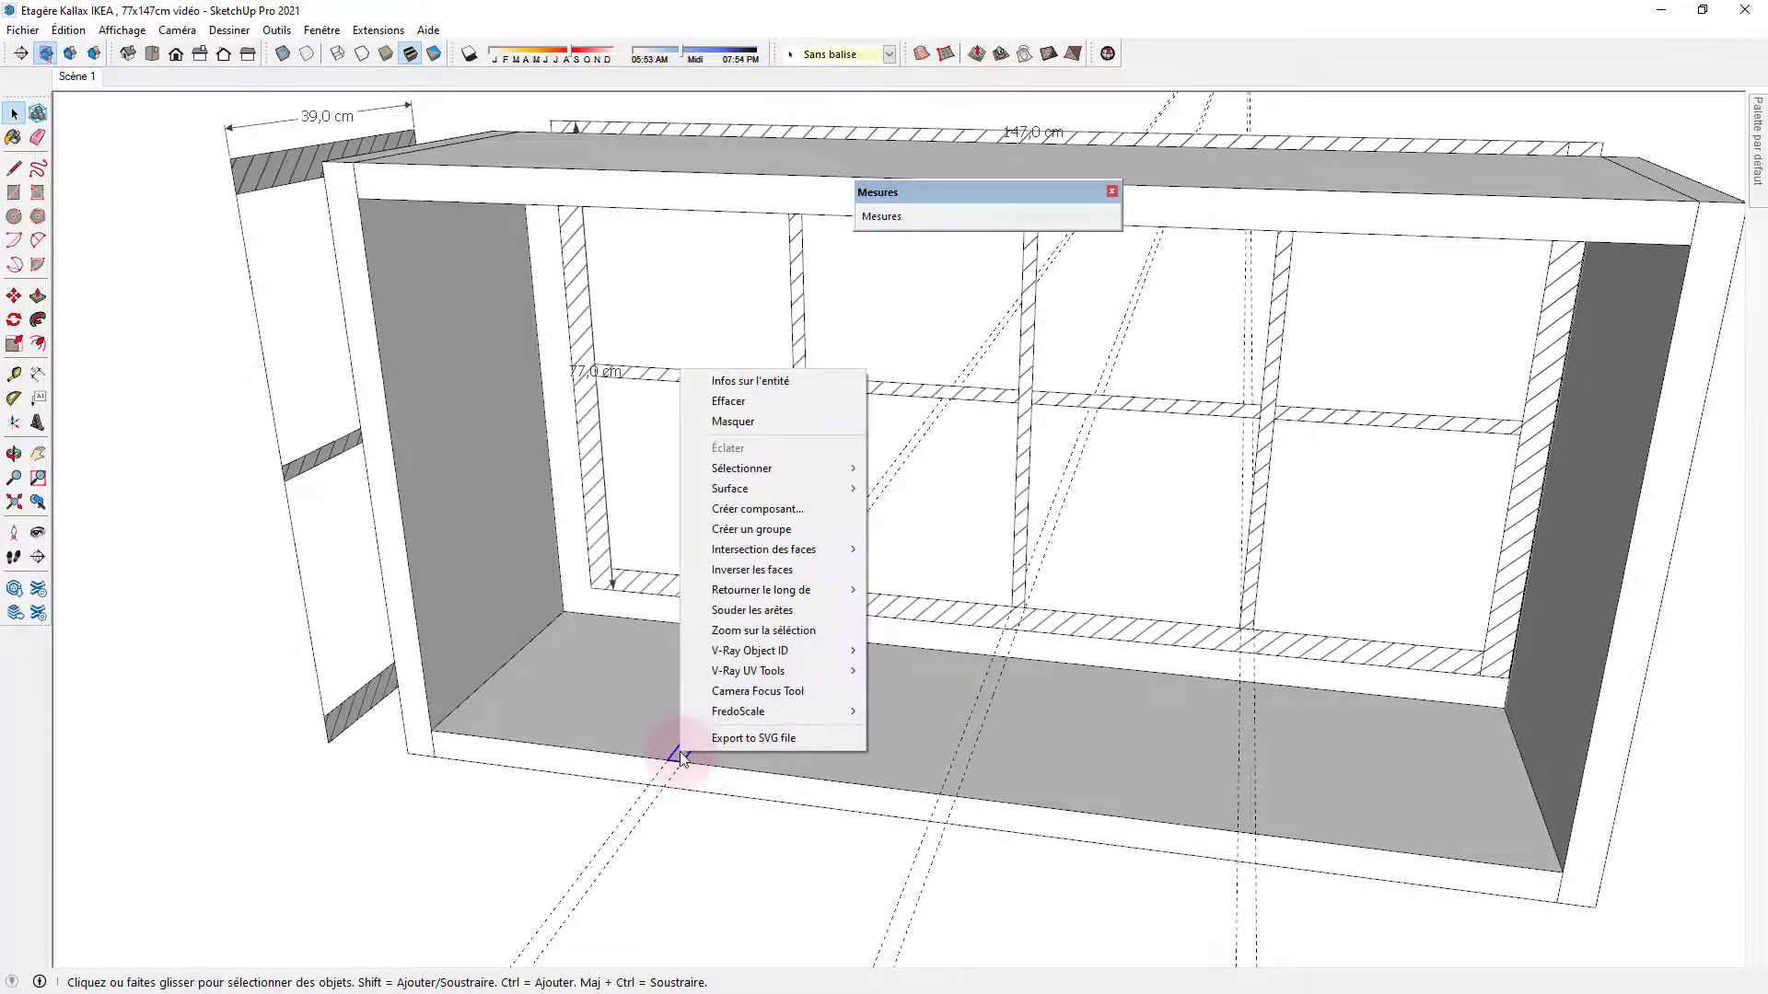
left_click(764, 512)
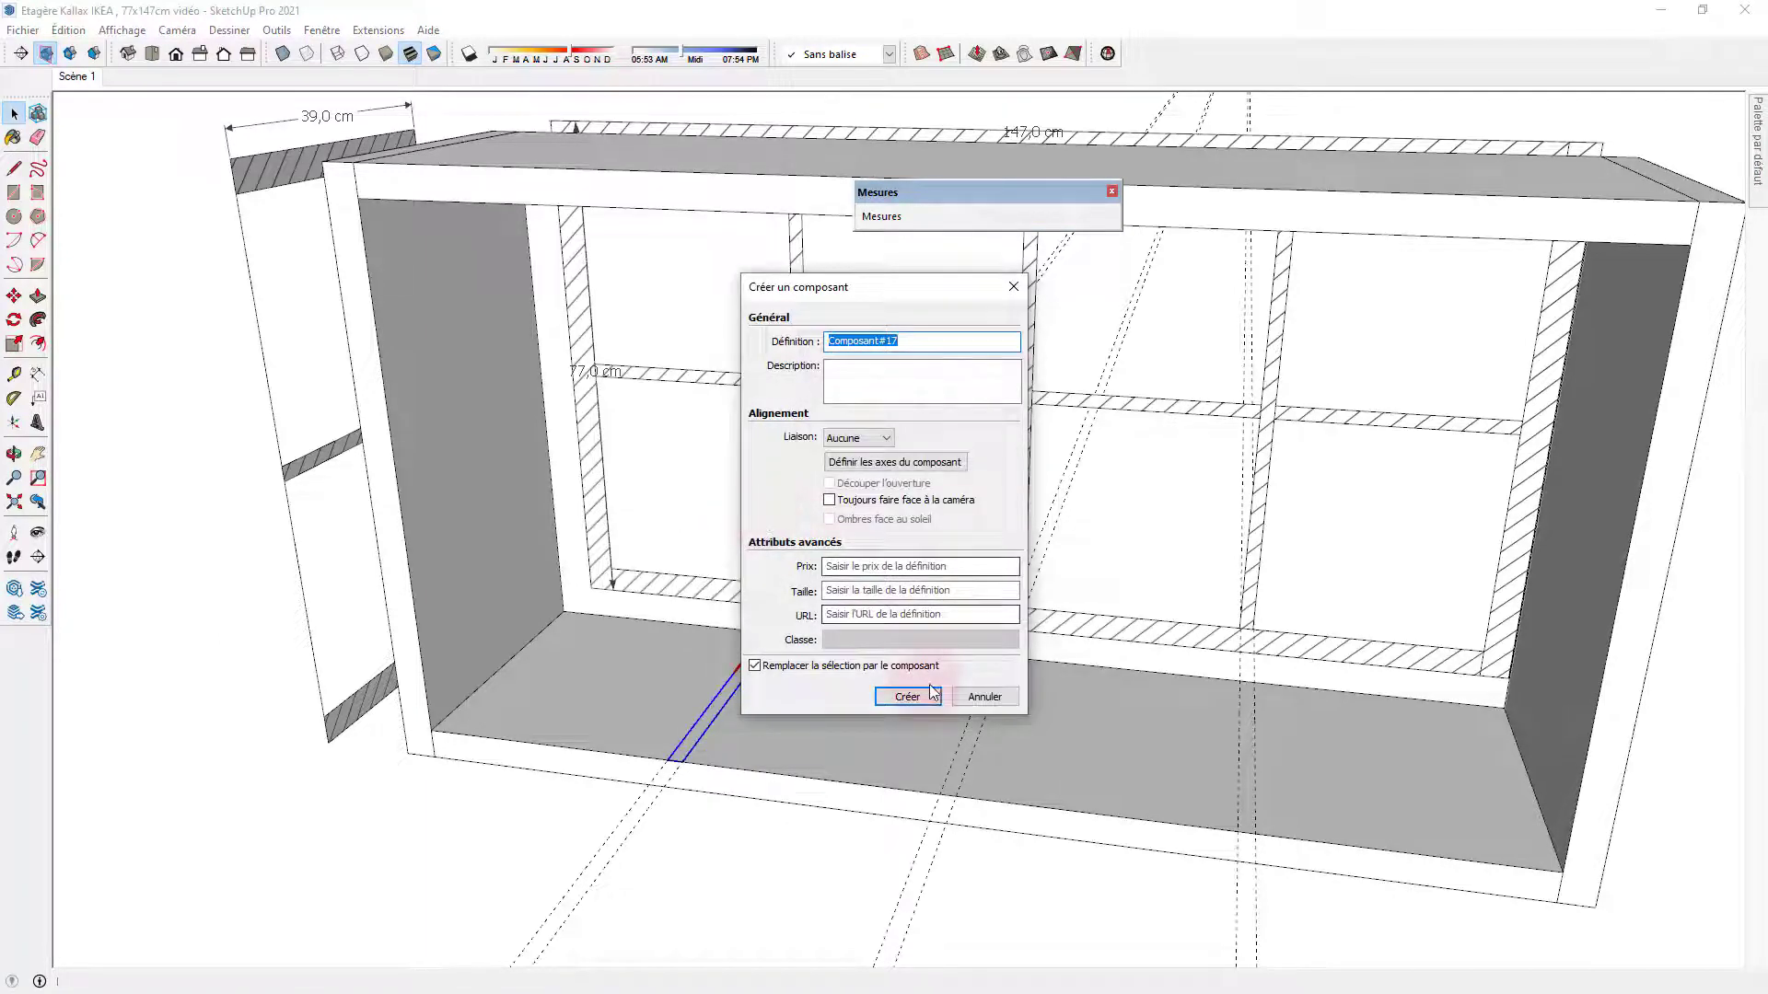
left_click(926, 697)
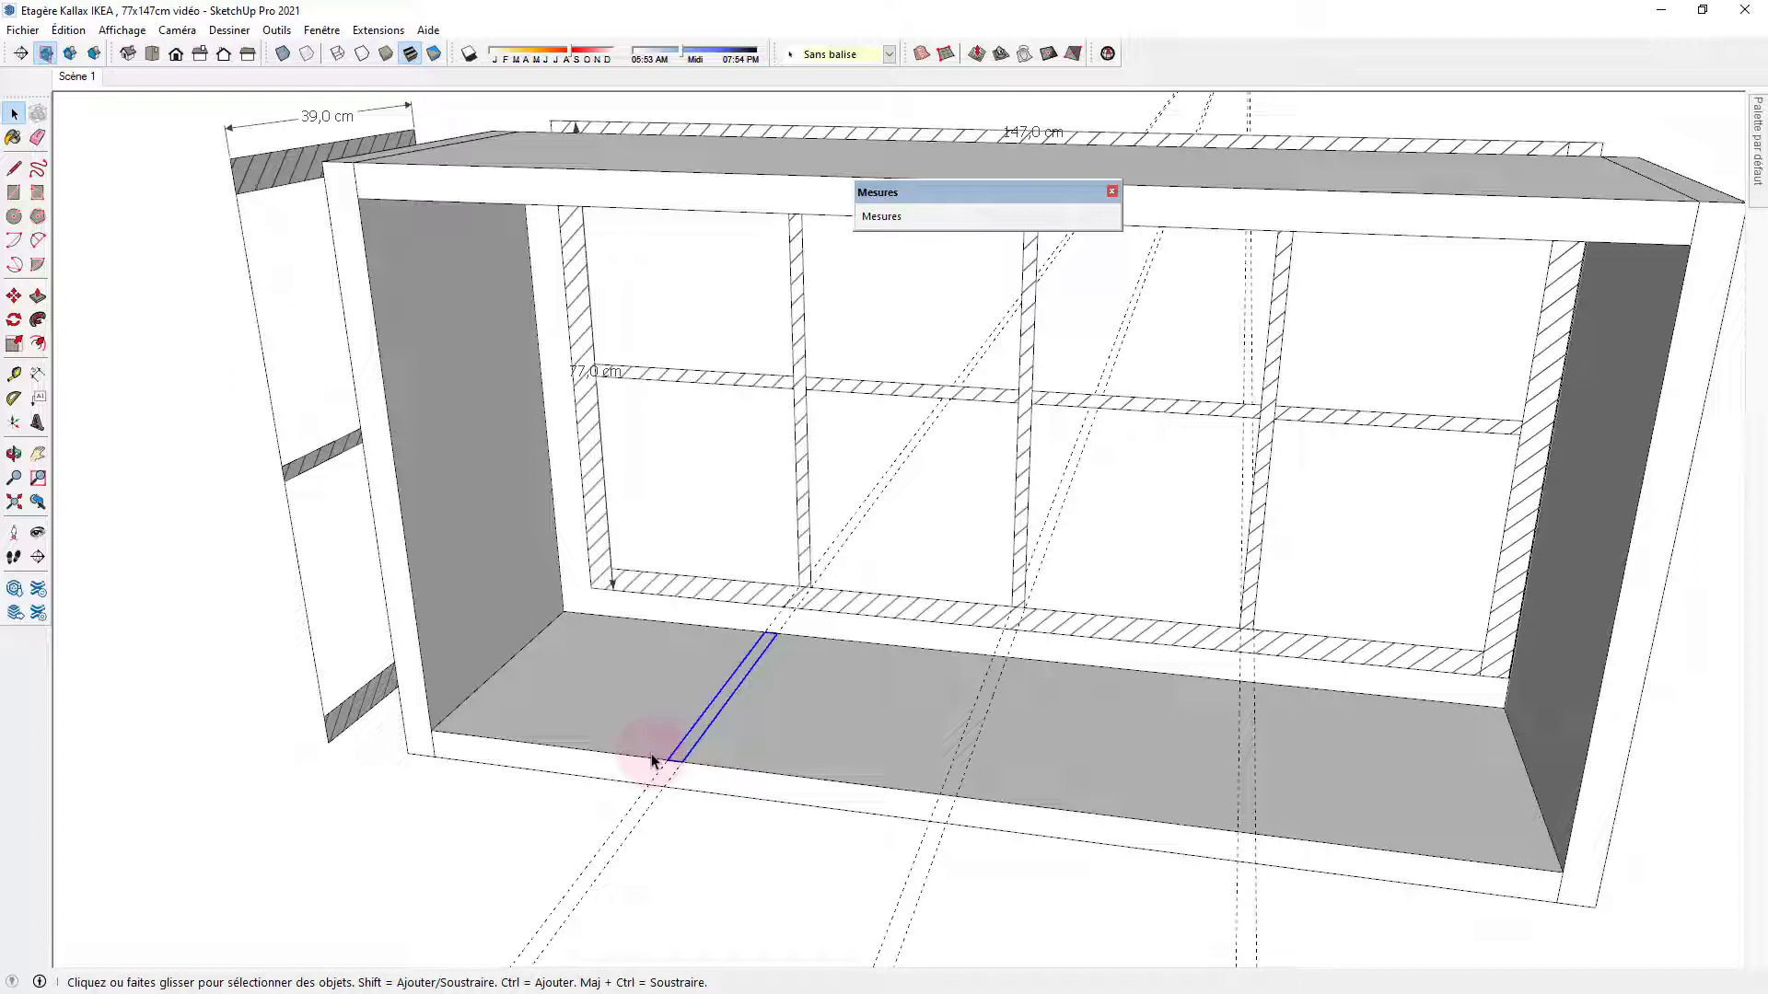
Copy the divider component 35.3 cm along the bottom panel's front edge onto the second pair of guides.
key("m")
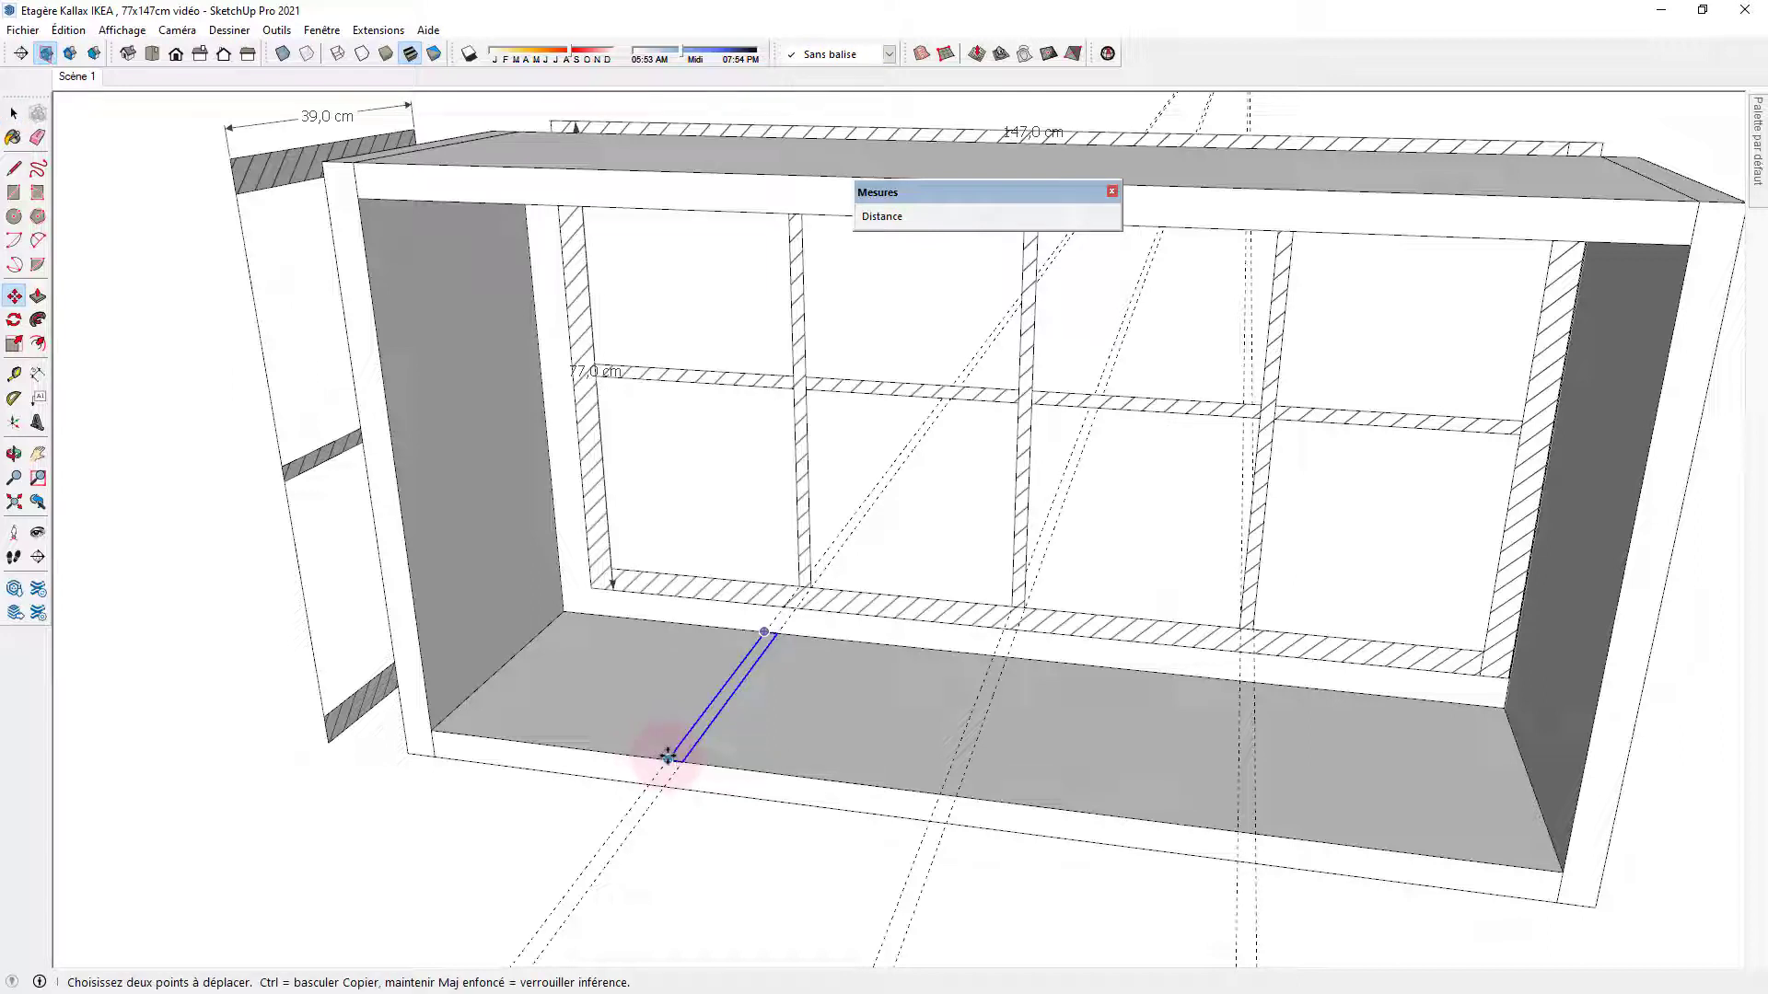
left_click(668, 757)
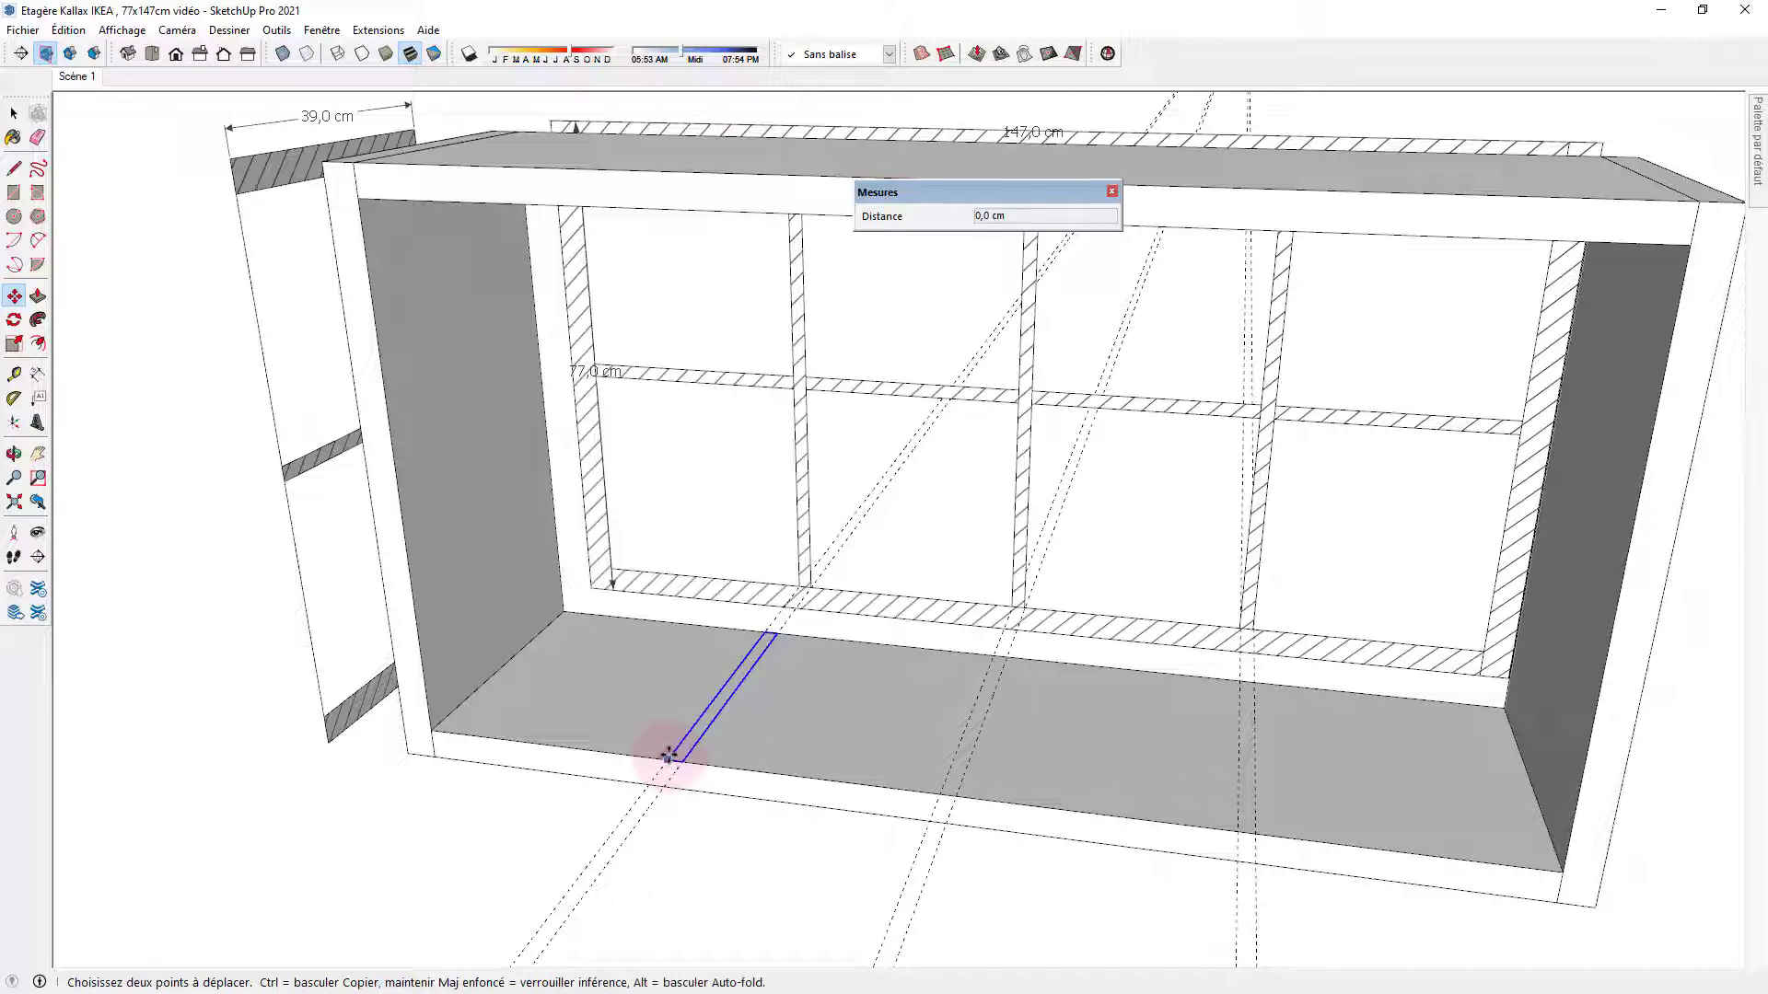
key("ctrl")
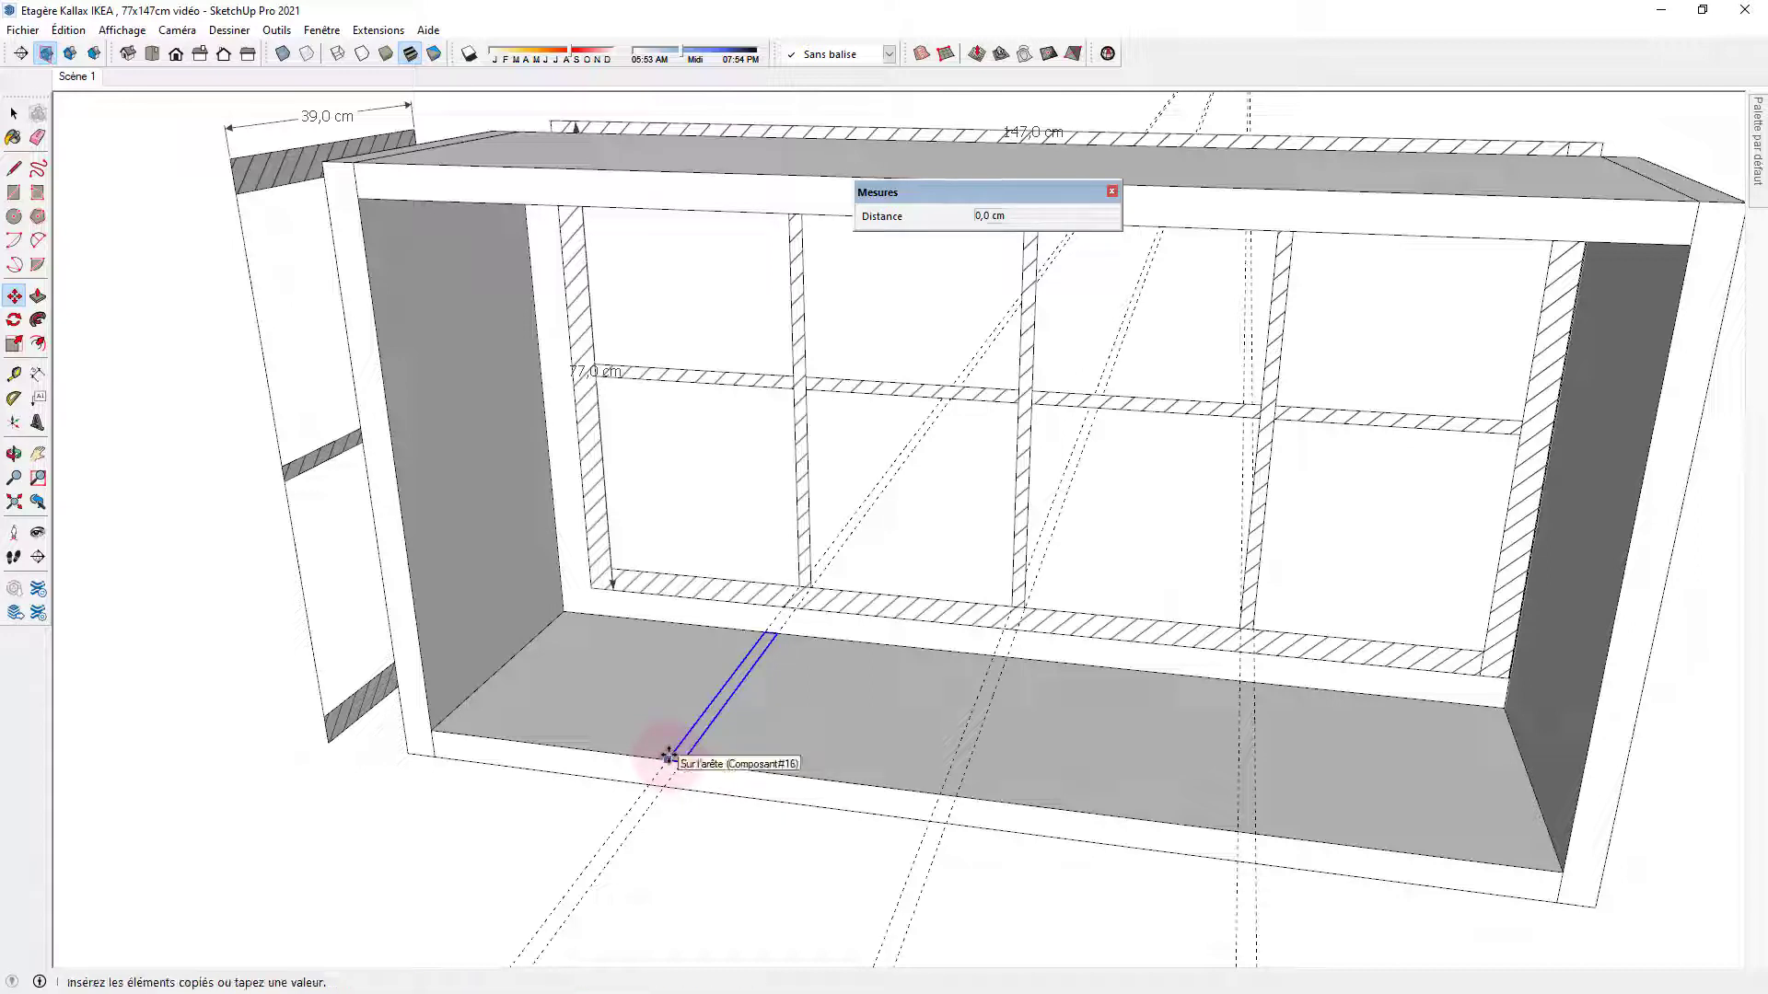
left_click(939, 794)
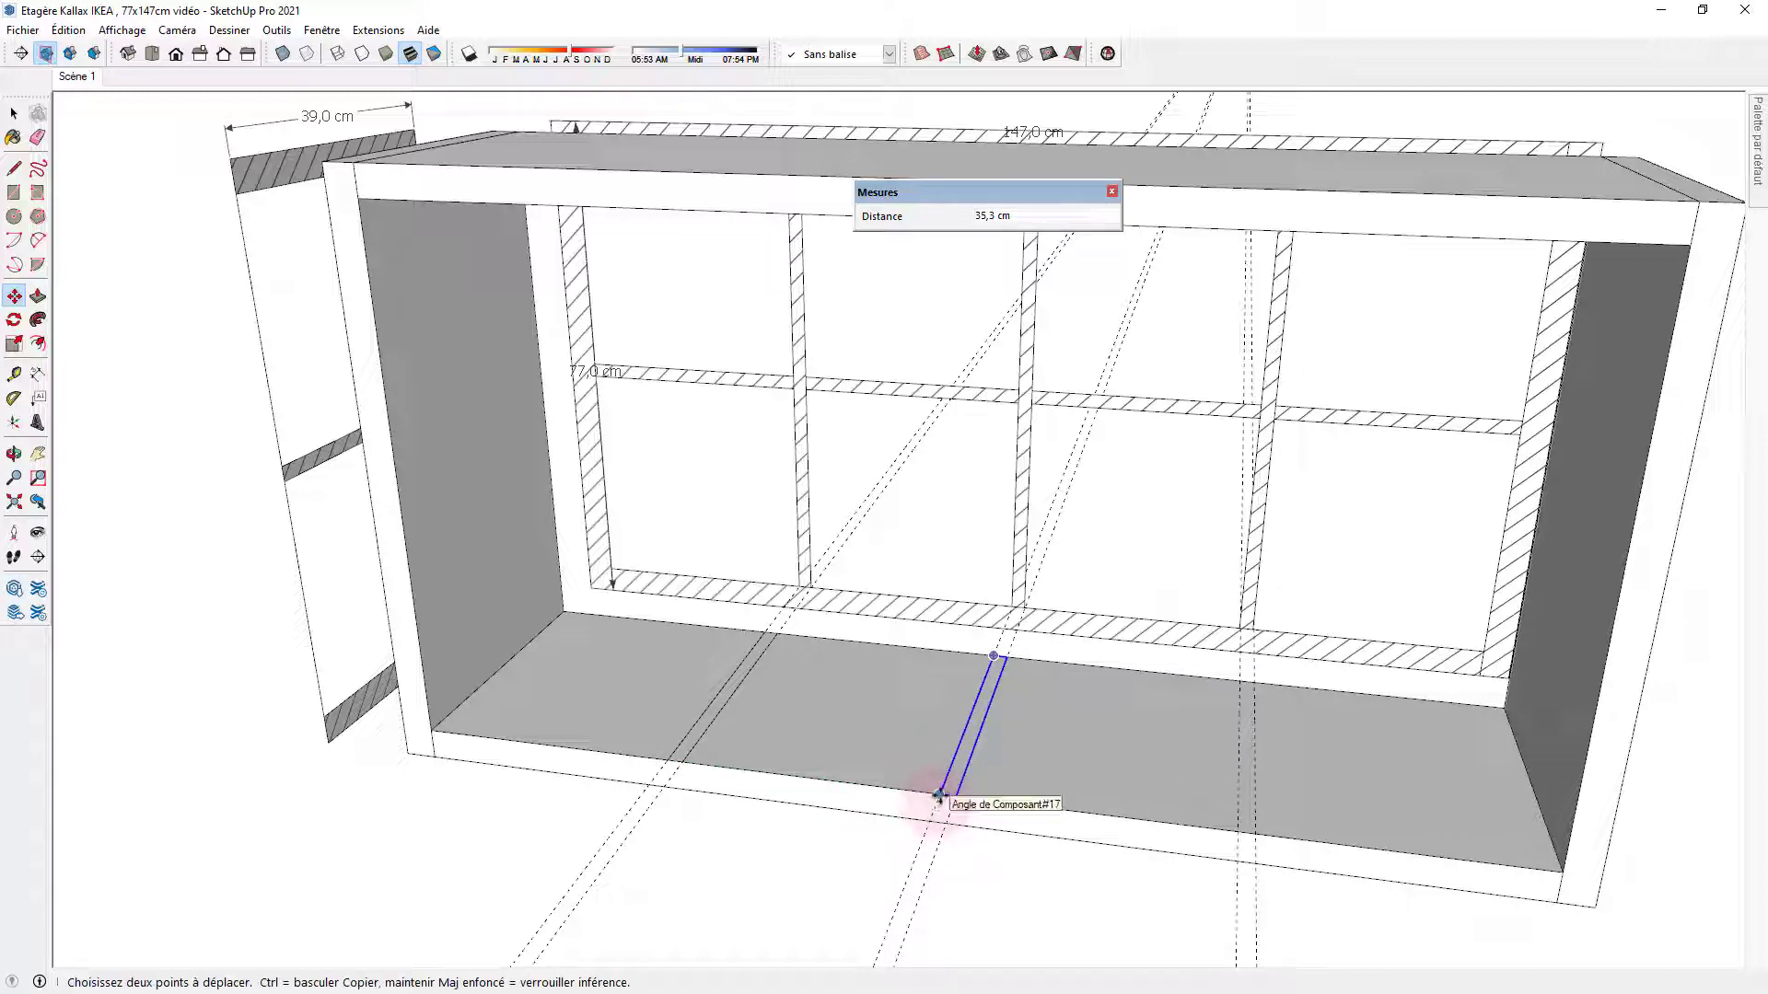
Copy the second divider component another 35.3 cm along the front edge onto the third pair of guides.
left_click(939, 795)
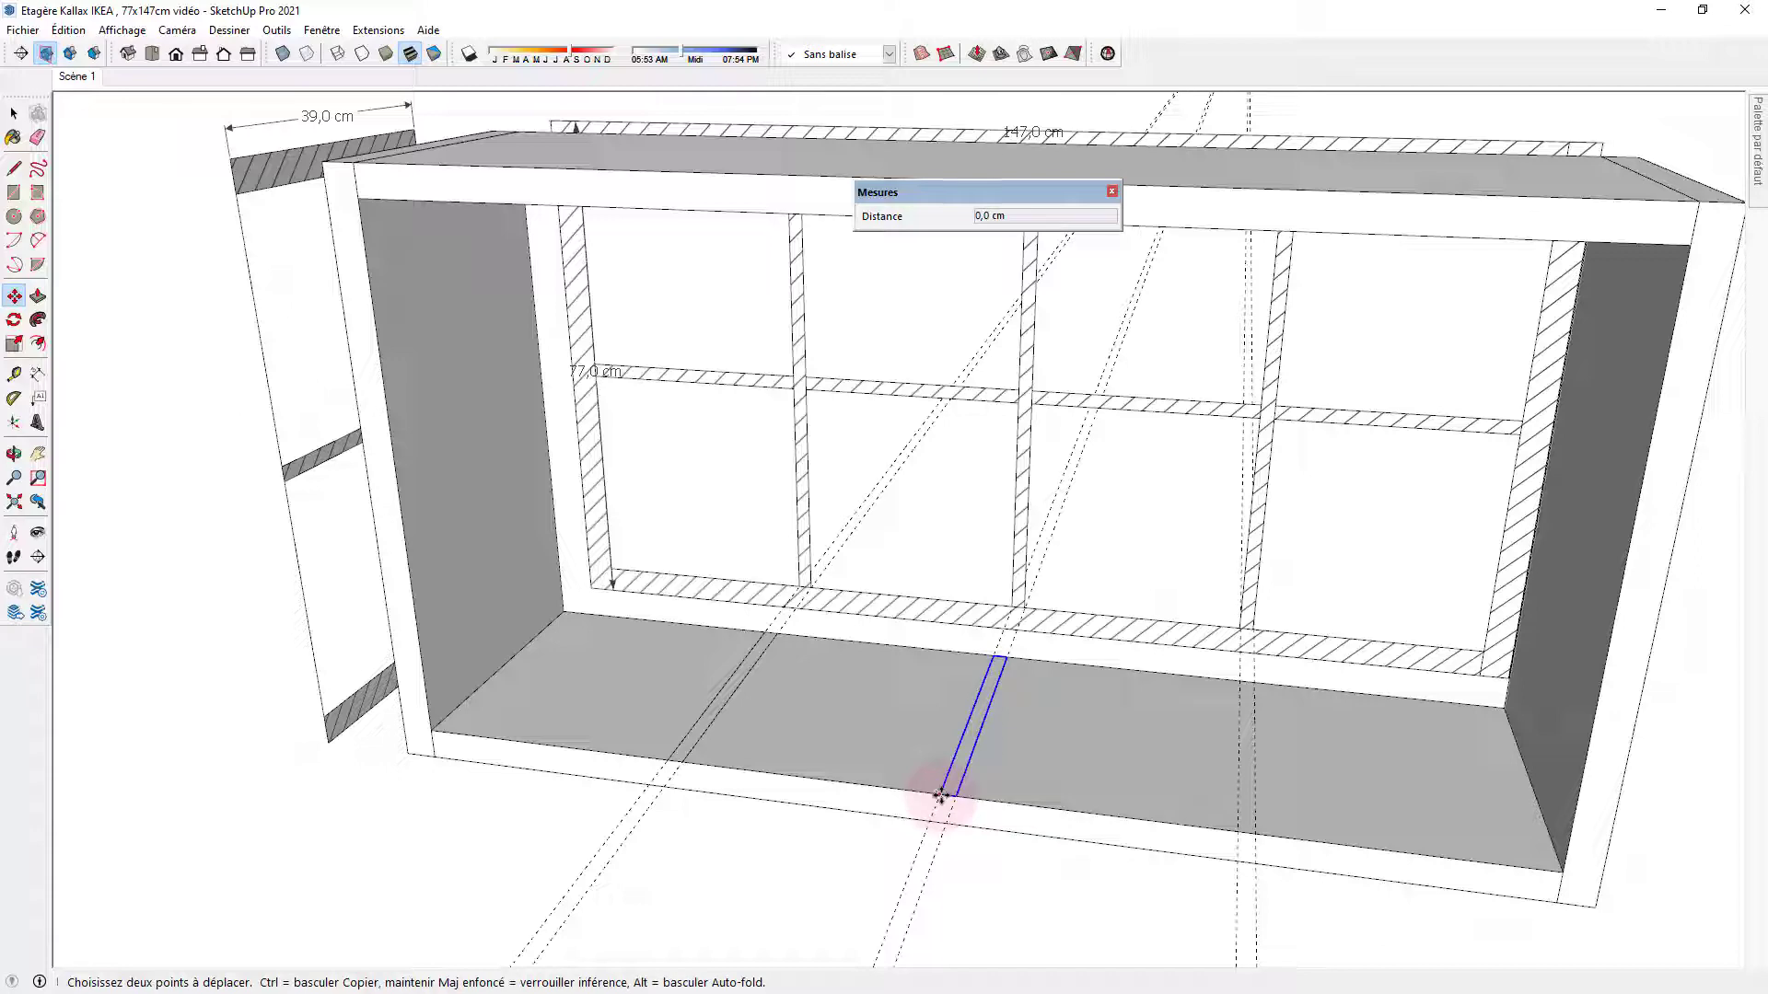
key("ctrl")
left_click(940, 796)
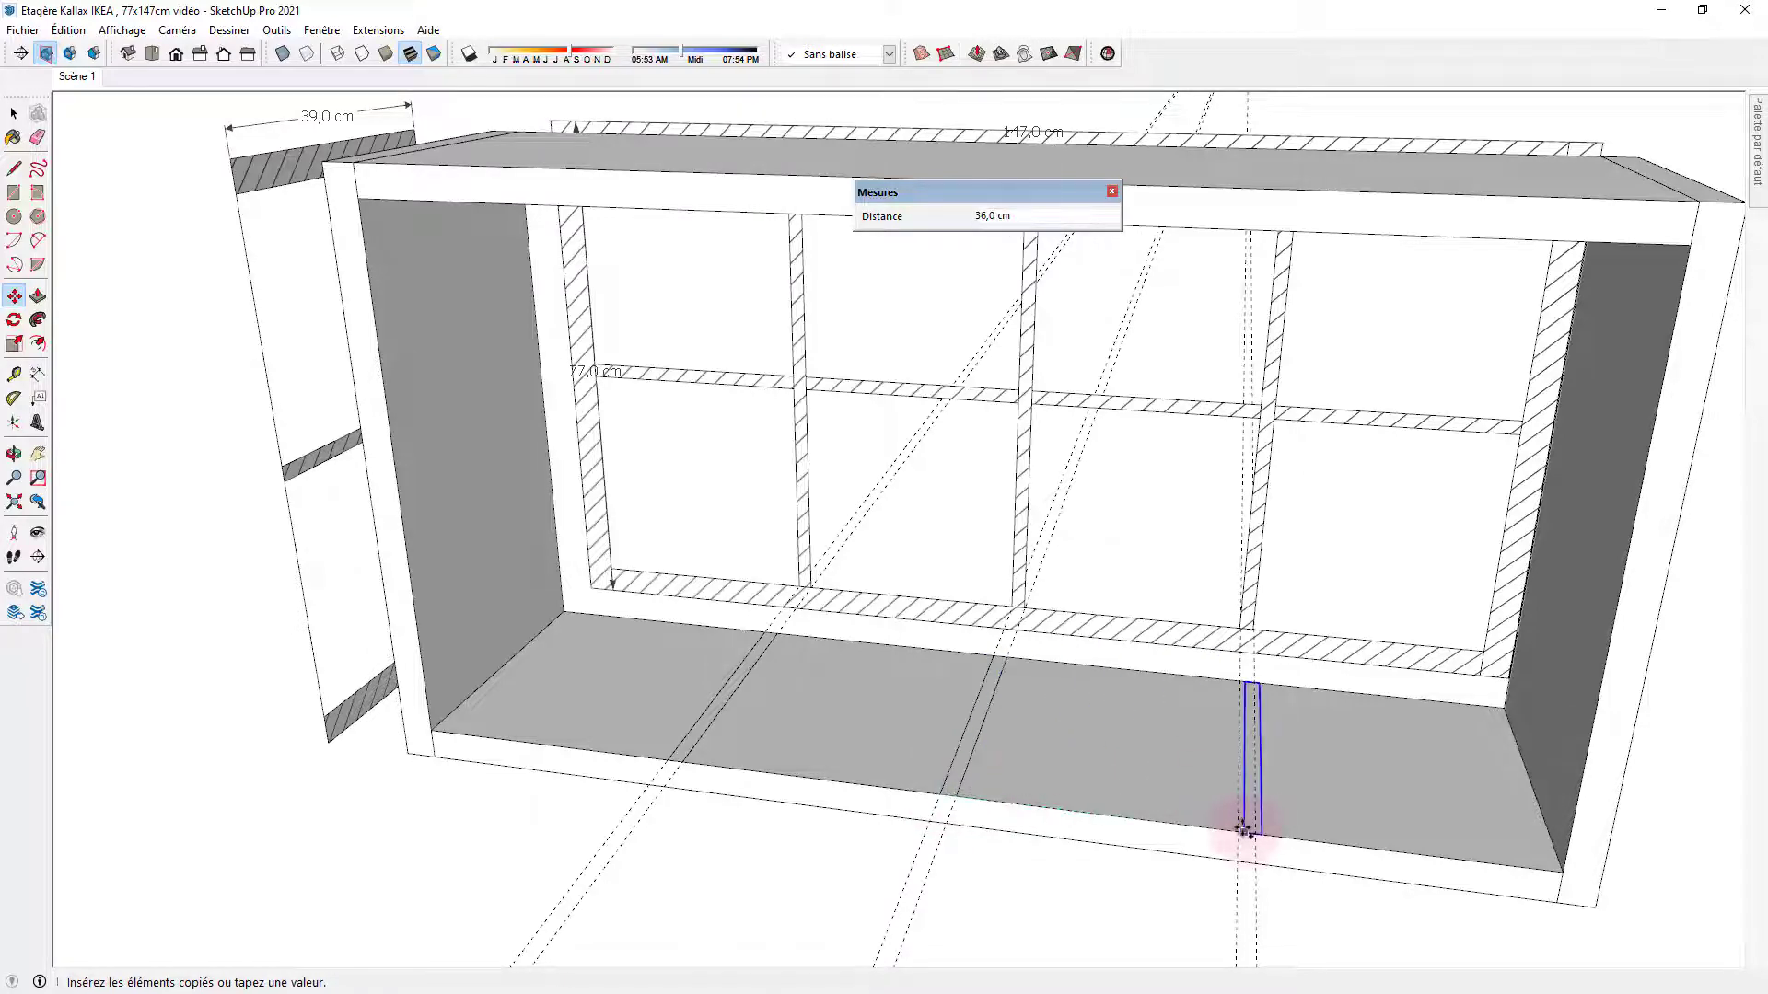
scroll(1234, 833, "up", 4)
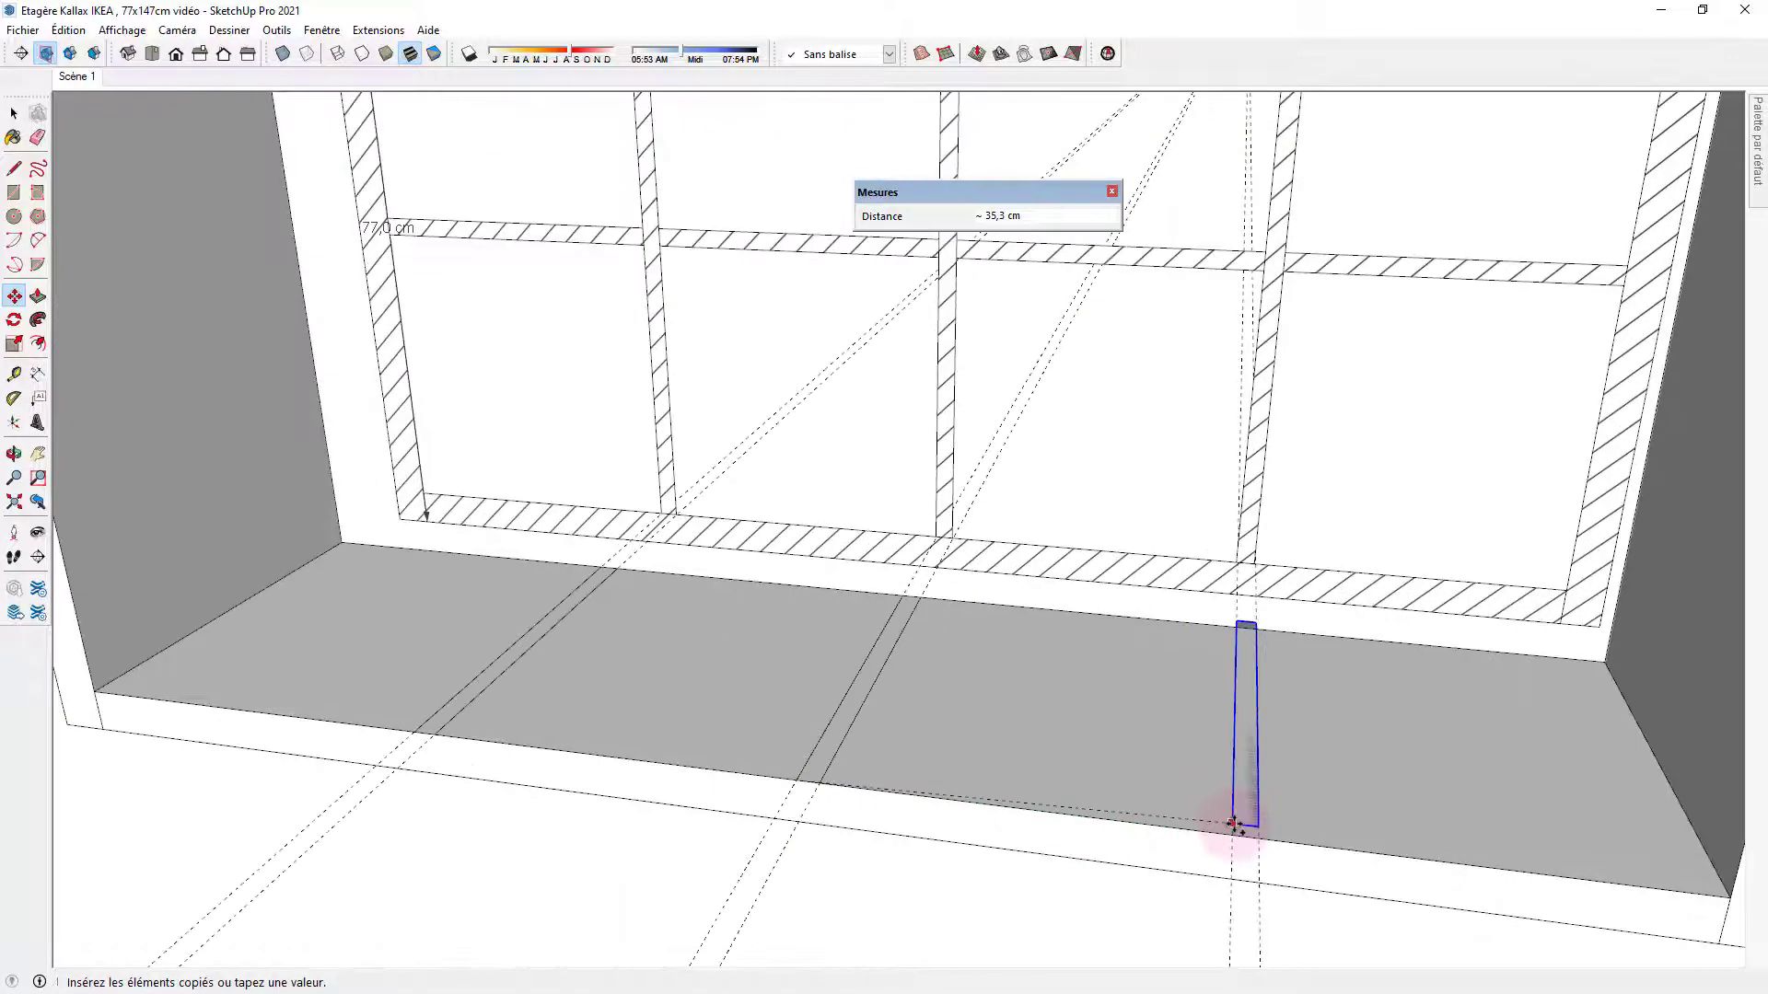
left_click(1241, 838)
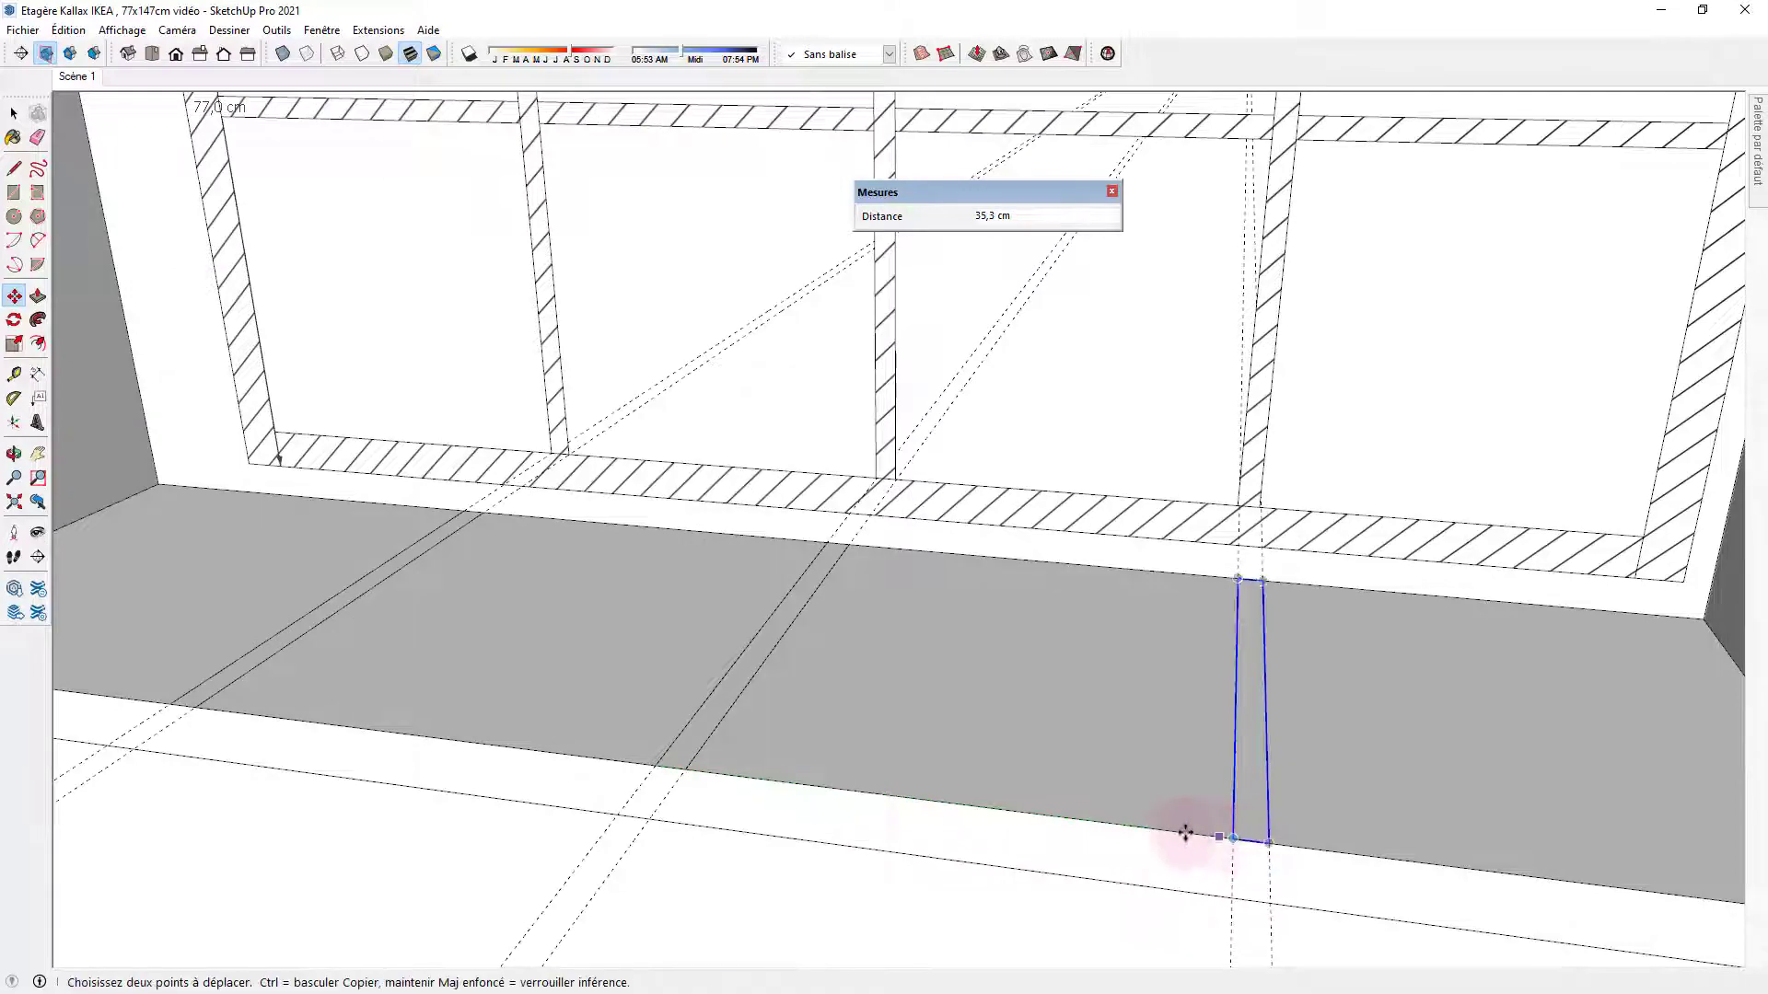
Delete all construction guides from the model.
scroll(793, 715, "down", 4)
middle_click_drag(702, 750, 644, 769)
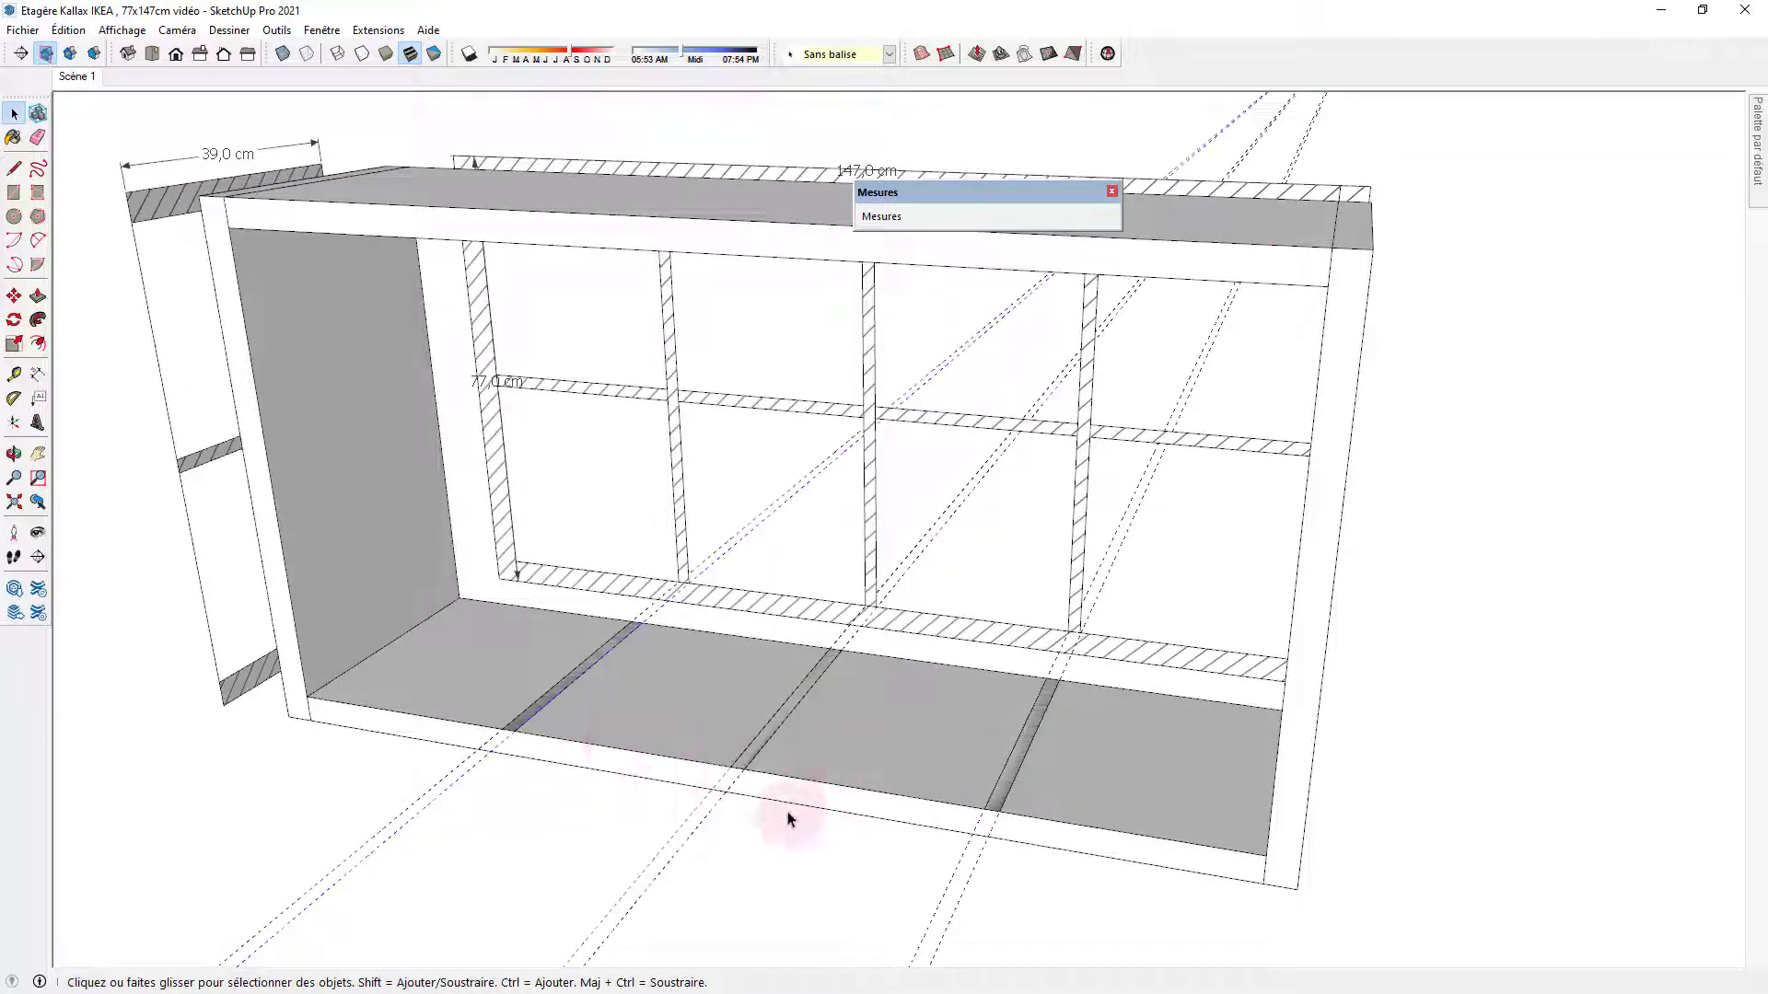
left_click(67, 30)
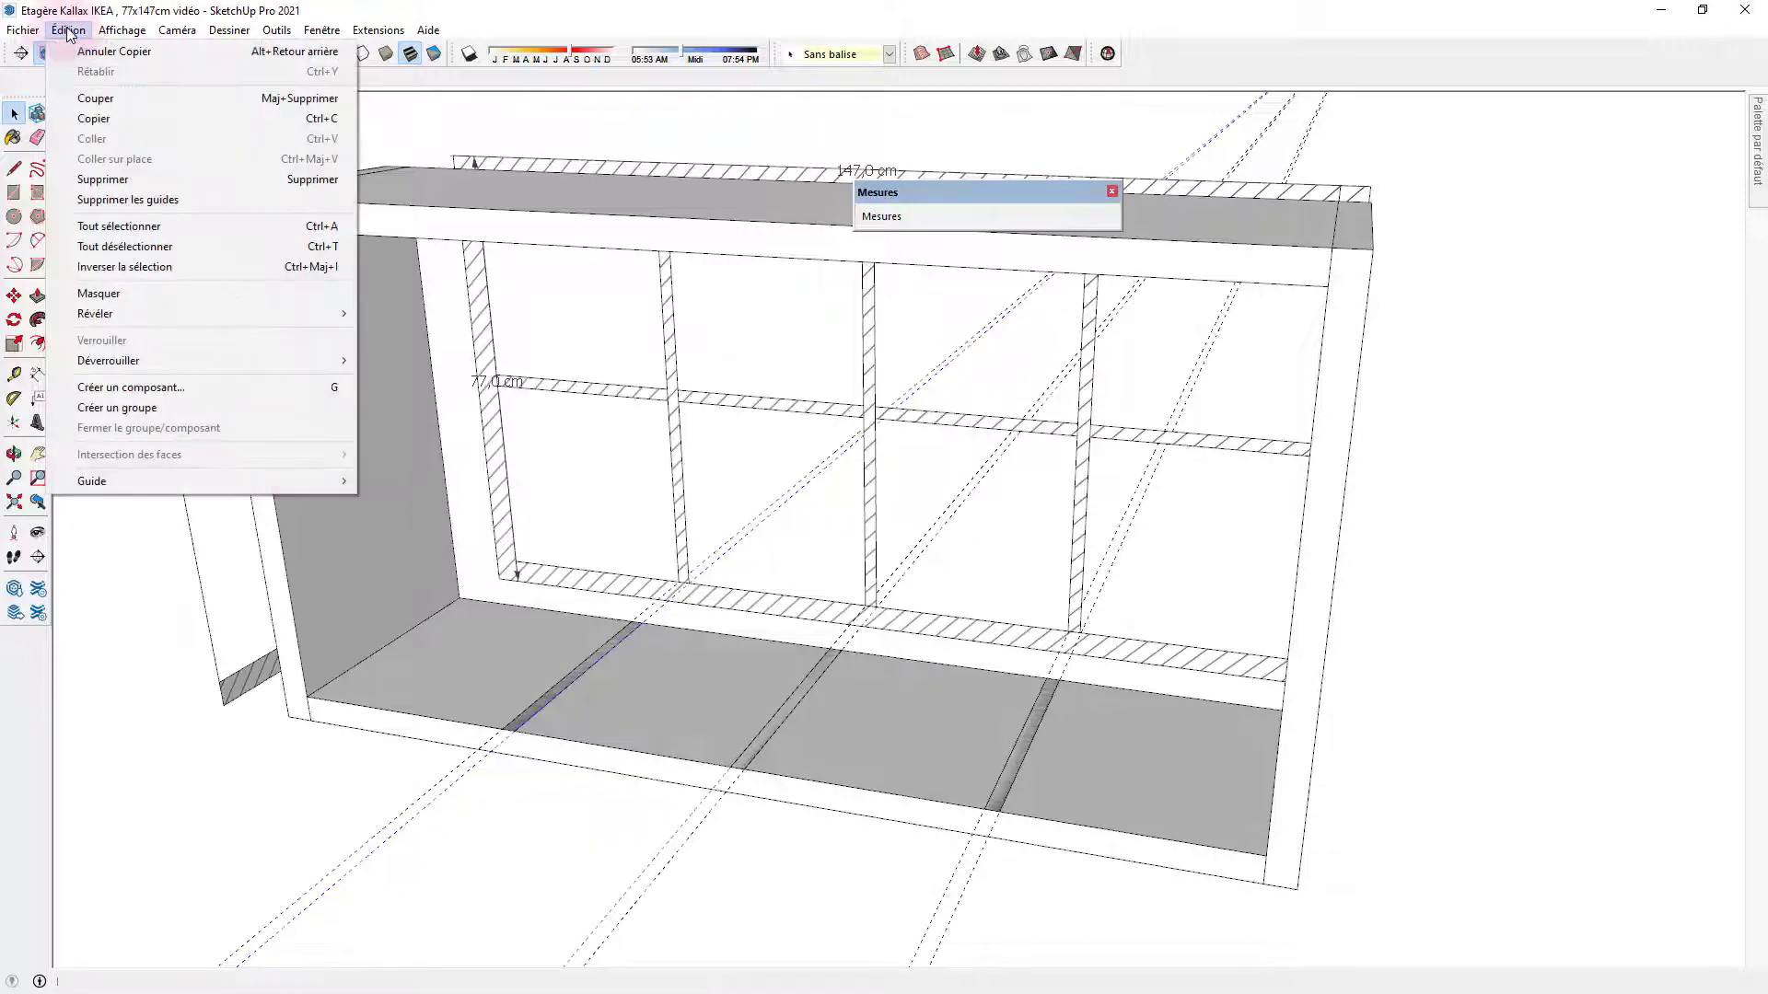
left_click(171, 200)
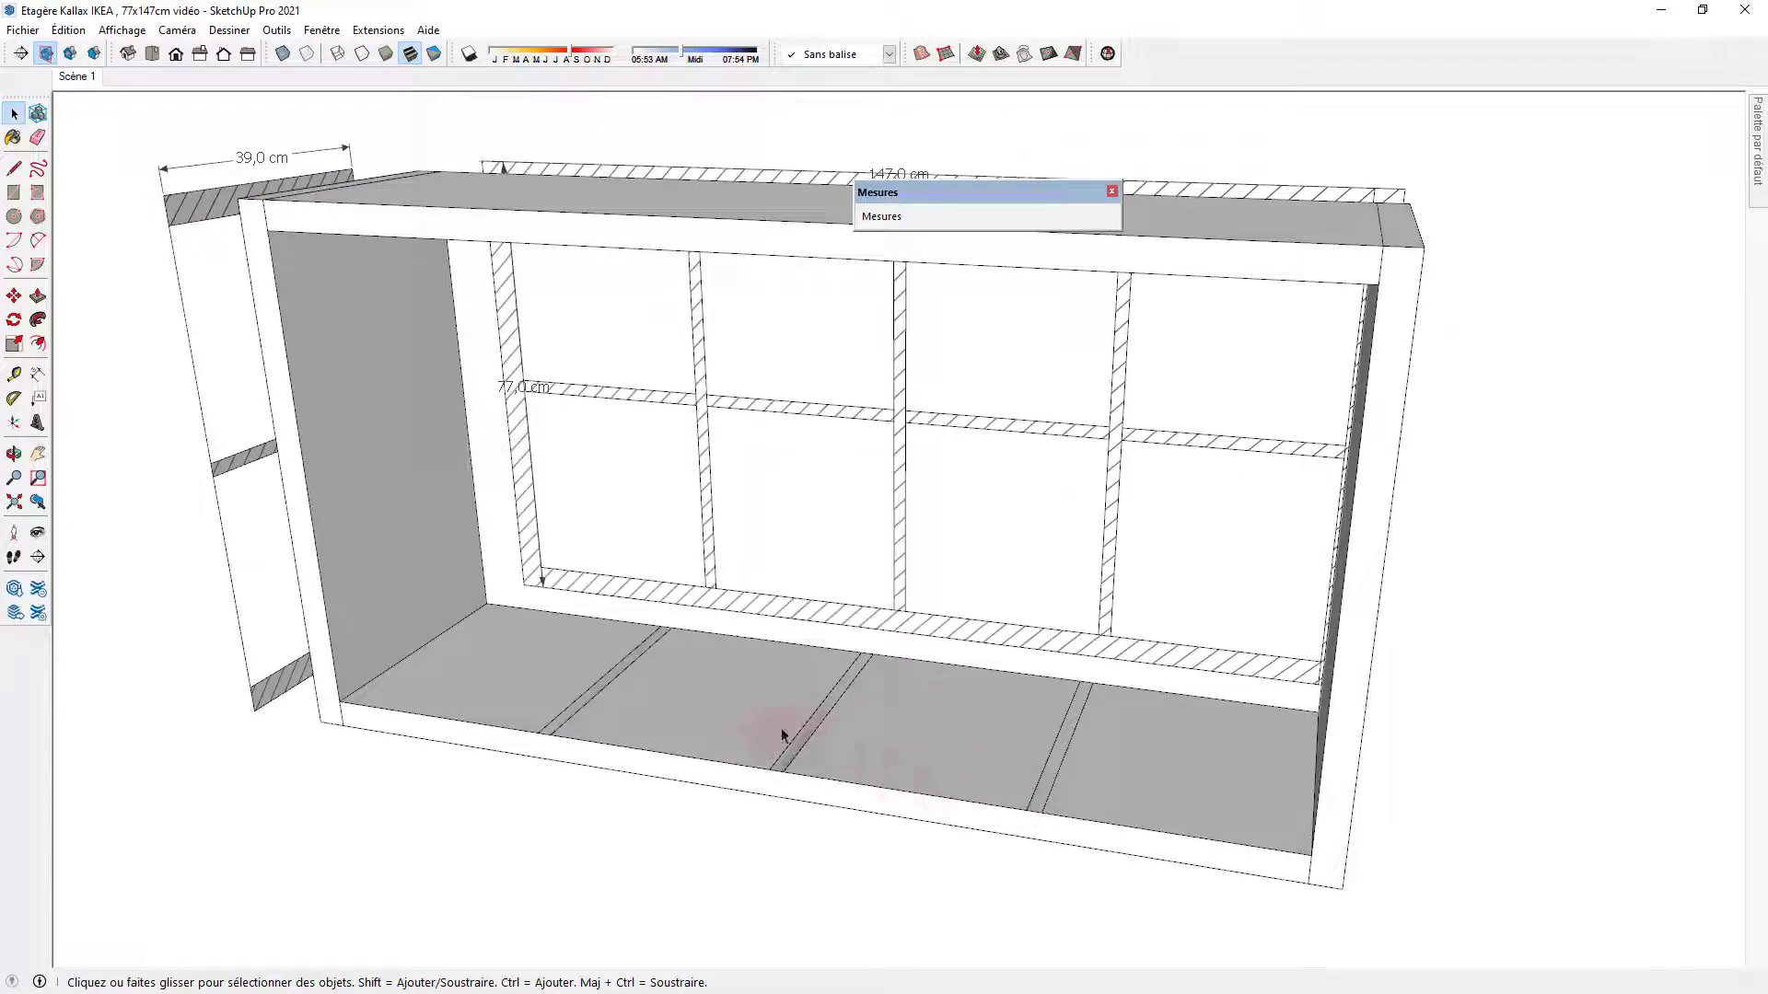
double_click(592, 698)
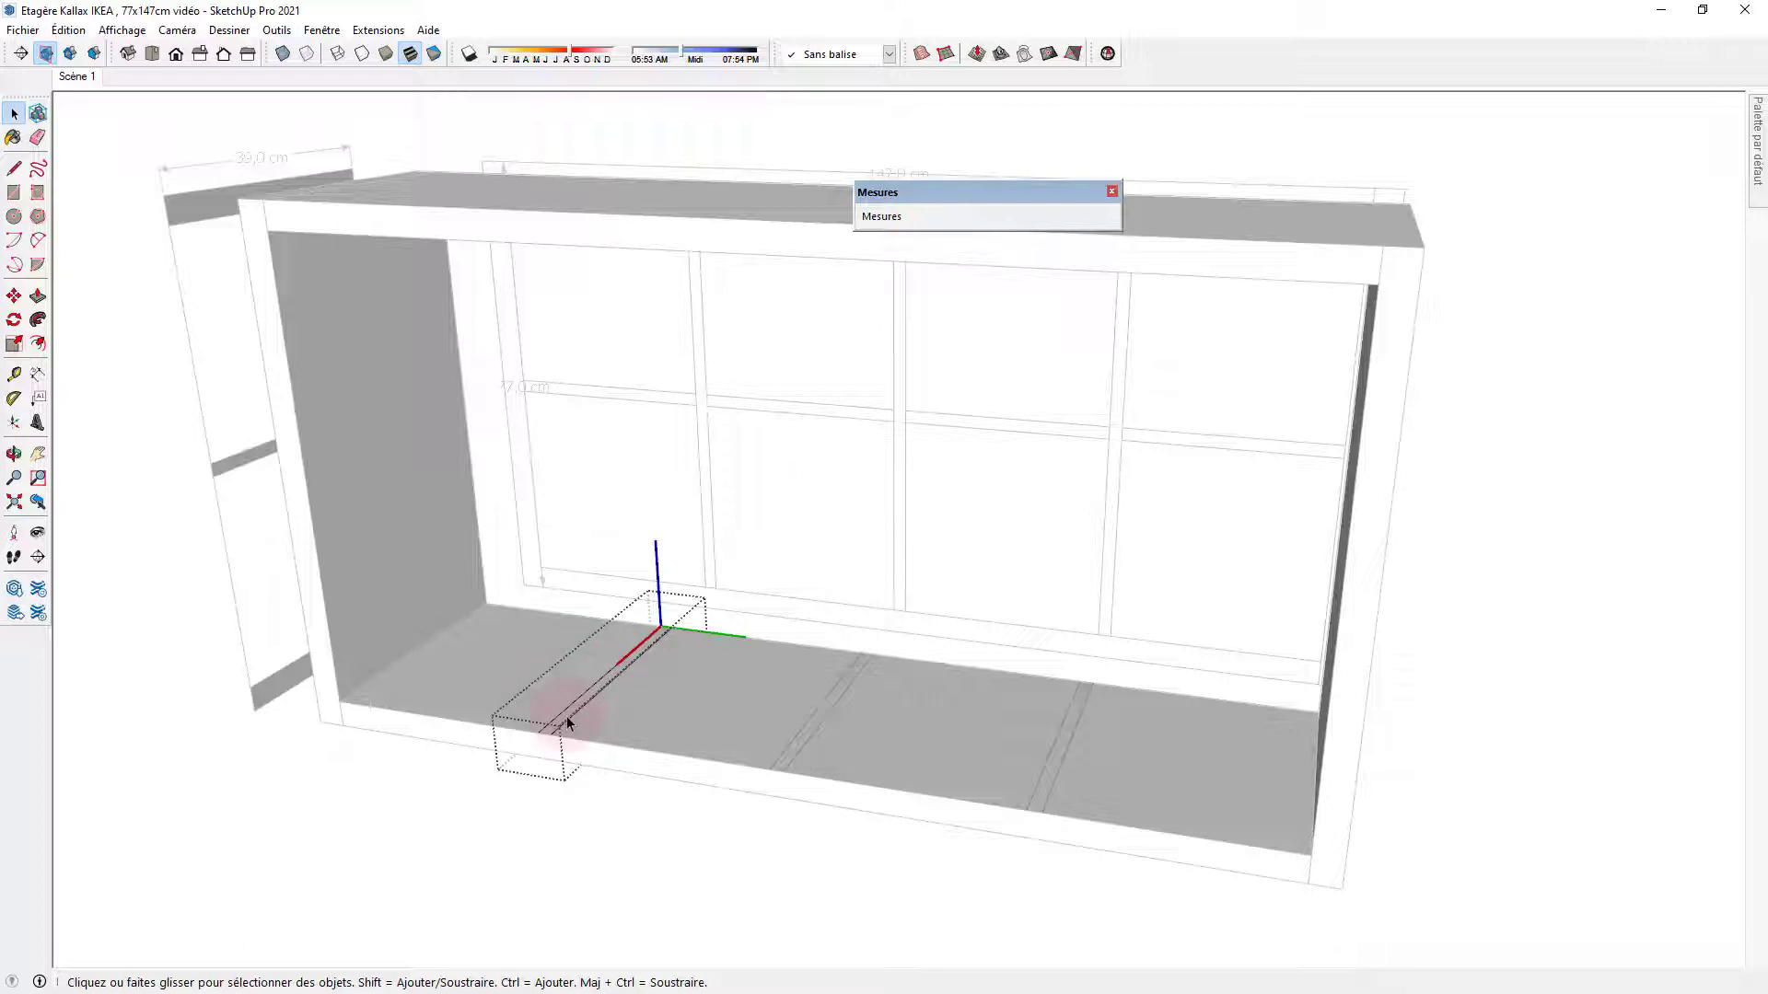
left_click(37, 296)
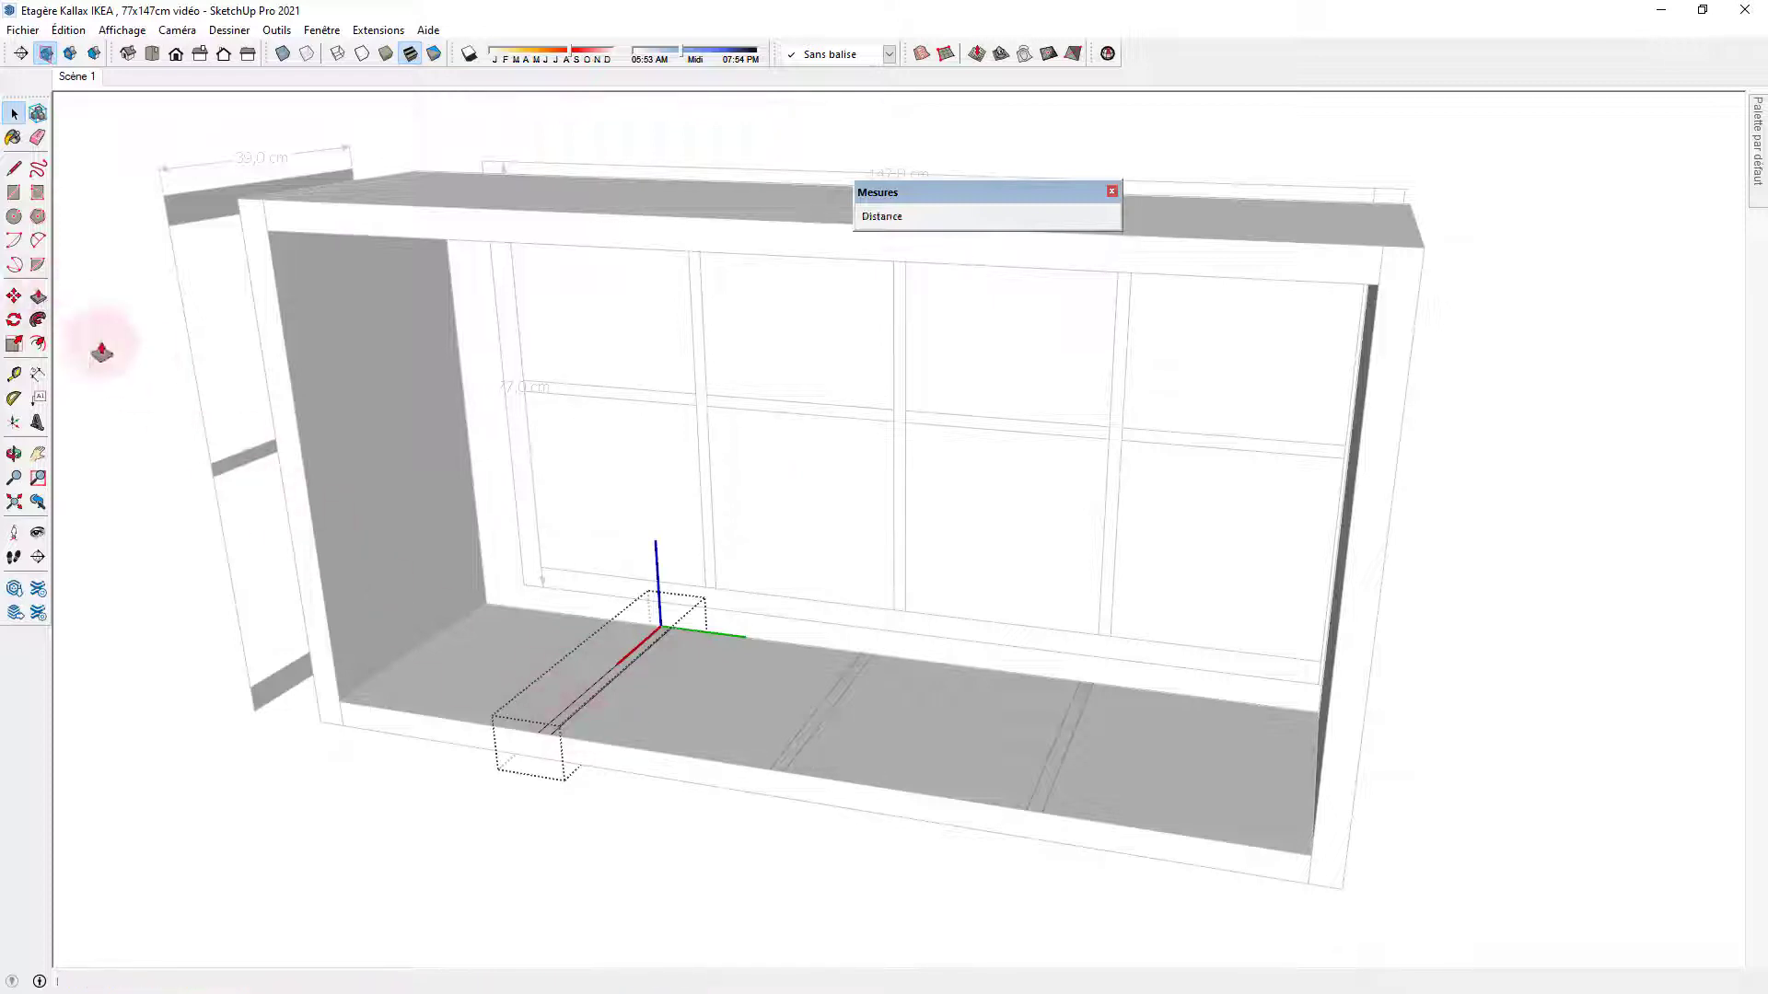
left_click(560, 734)
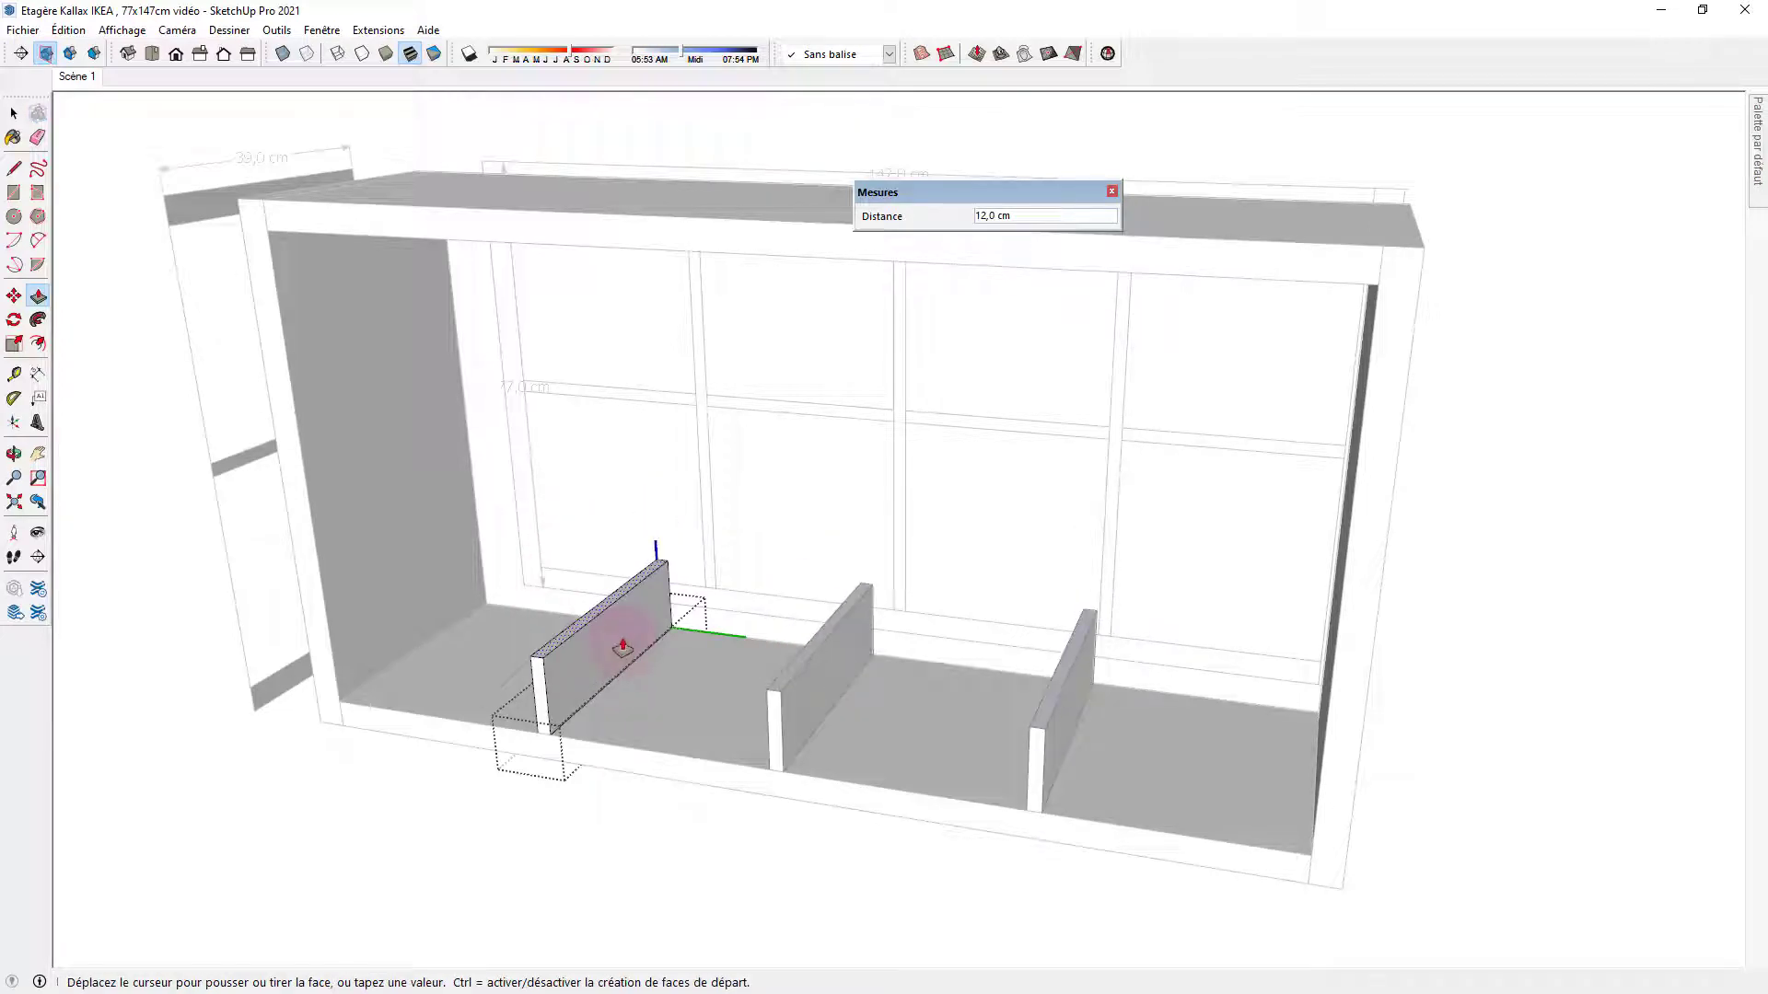
key("Escape")
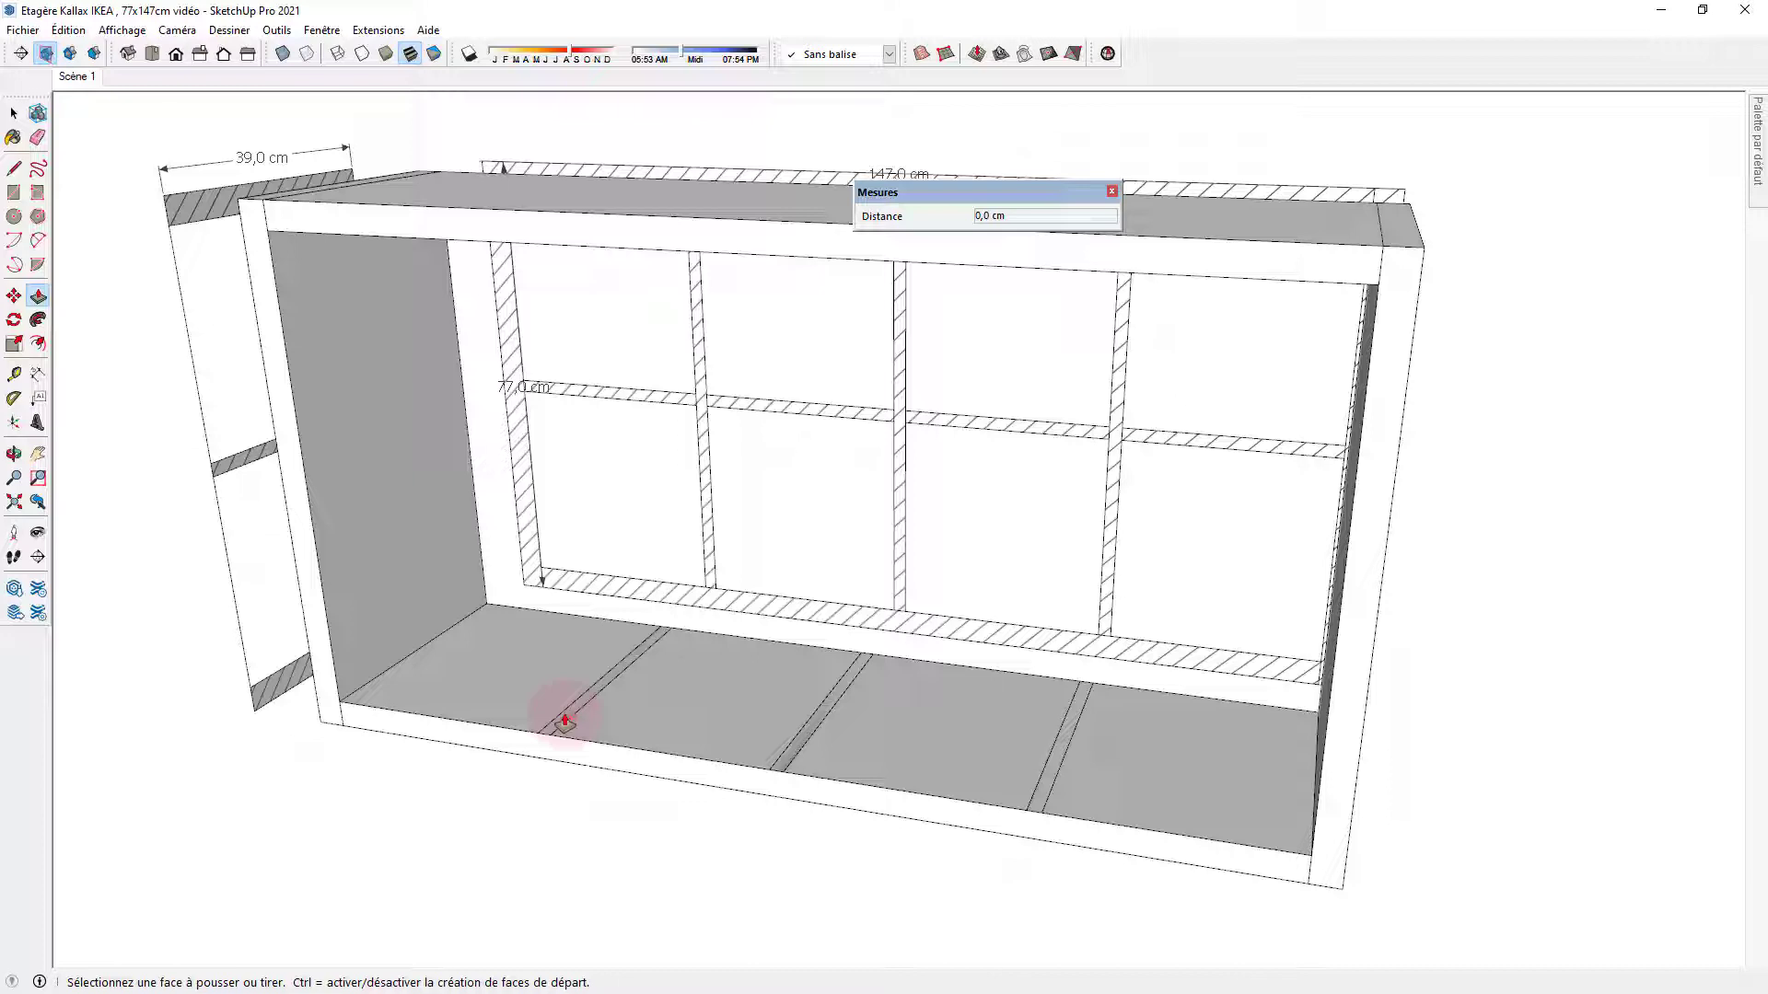
key("space")
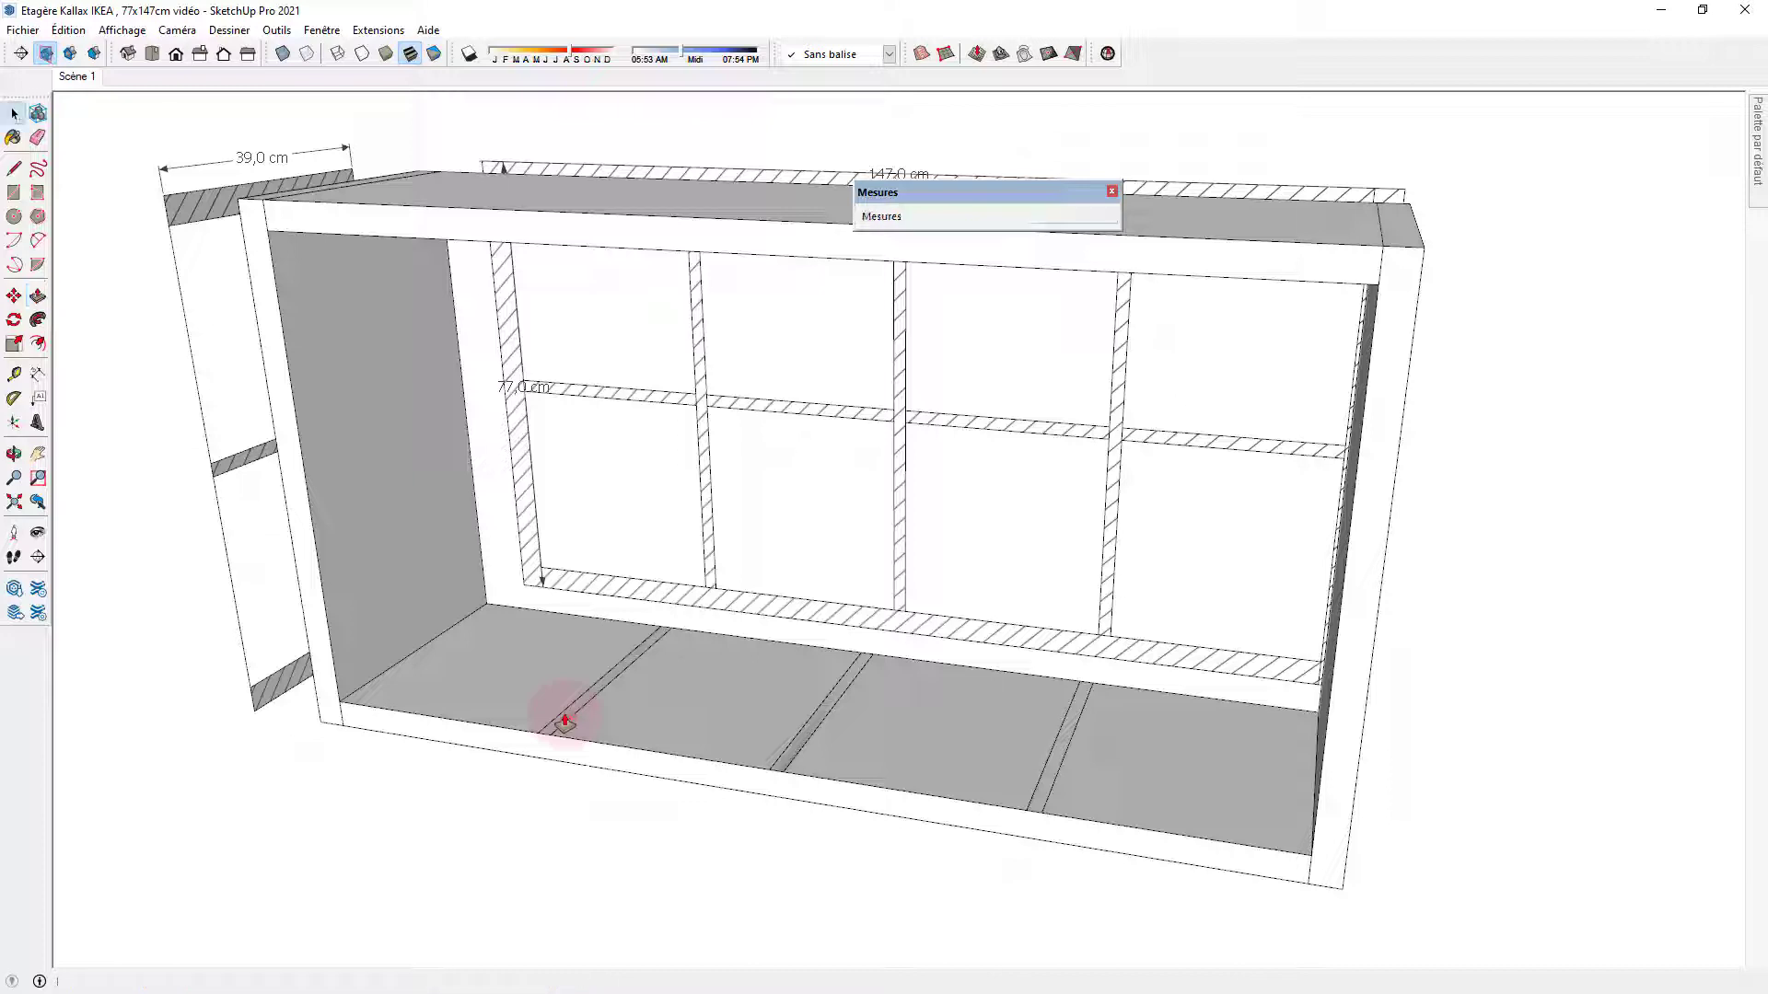
Inside the first divider component, extrude the rectangle 69 cm up to the underside of the top panel.
double_click(565, 720)
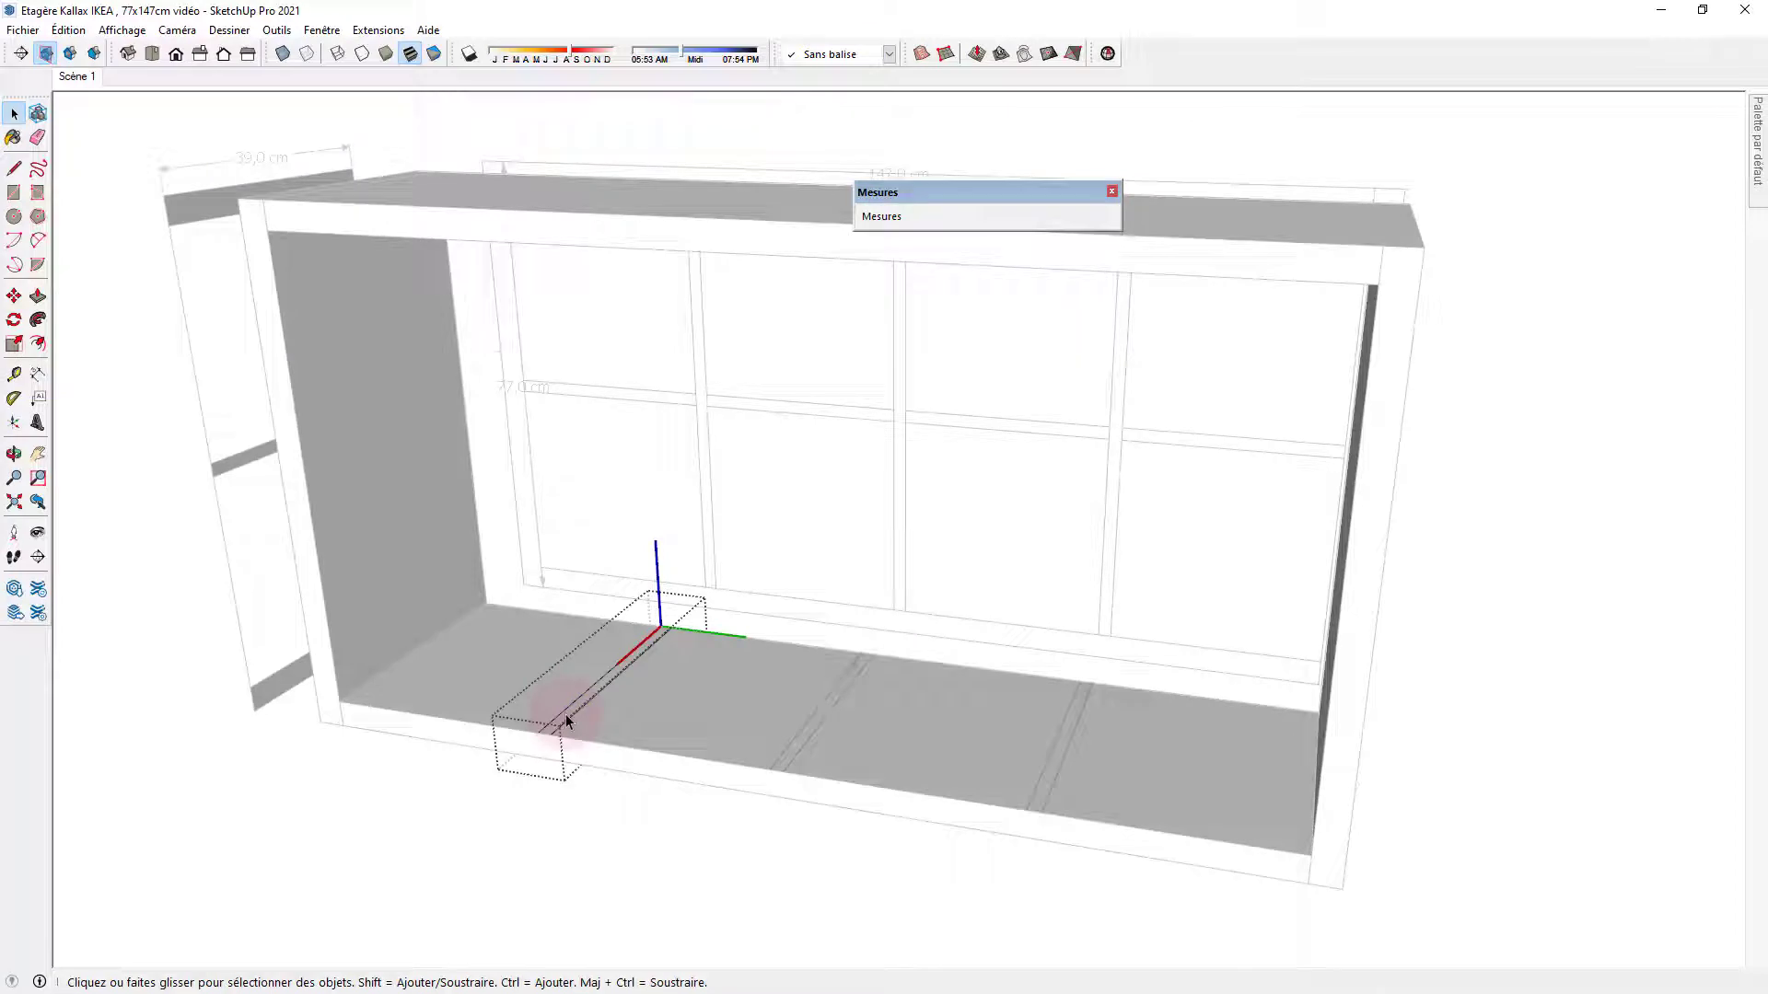
key("p")
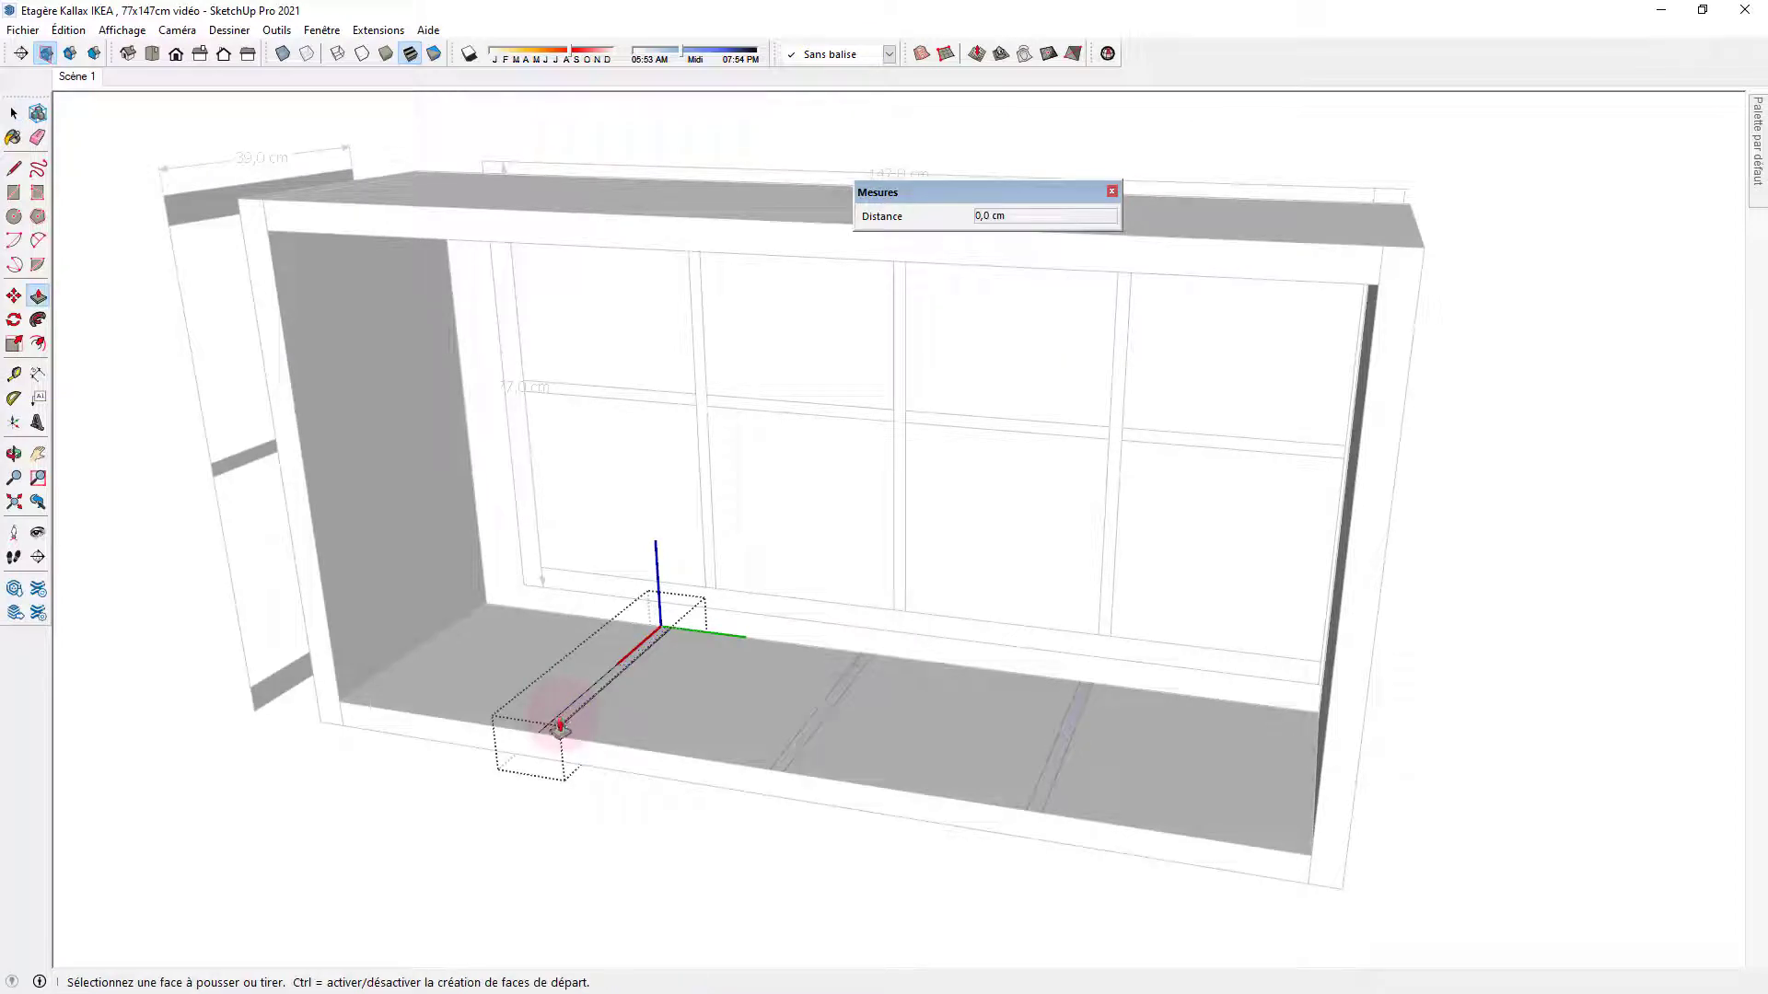
left_click(558, 727)
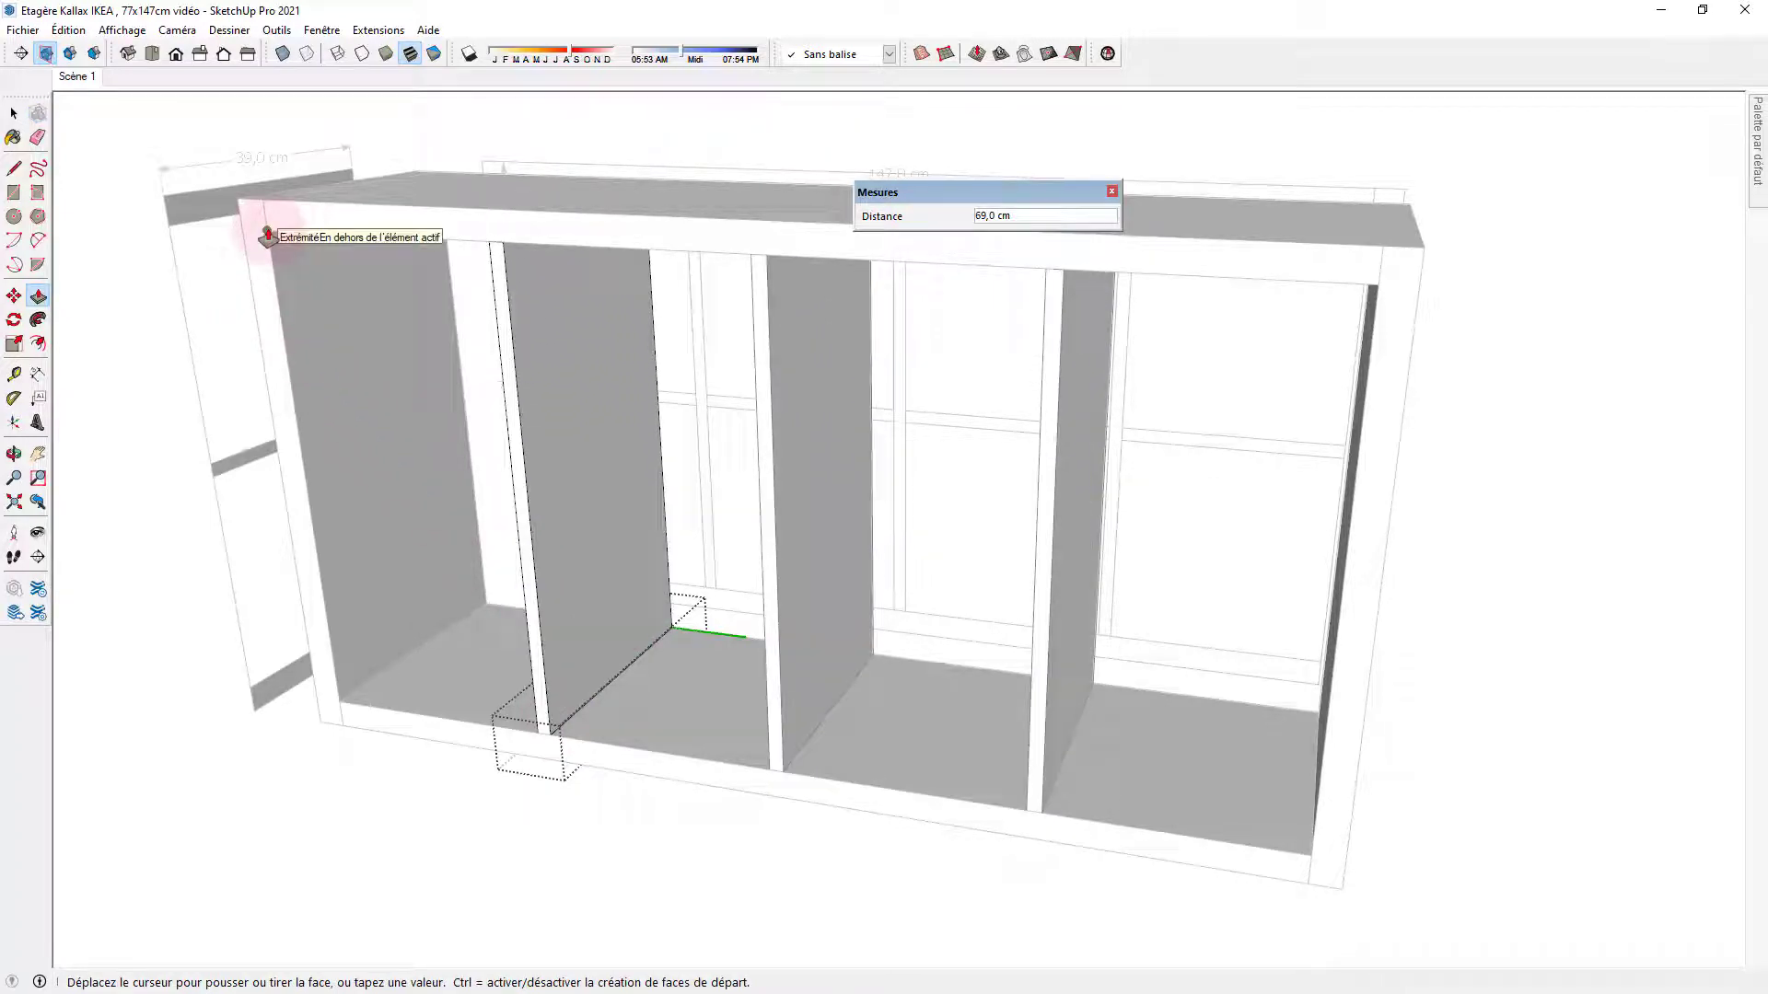
left_click(267, 237)
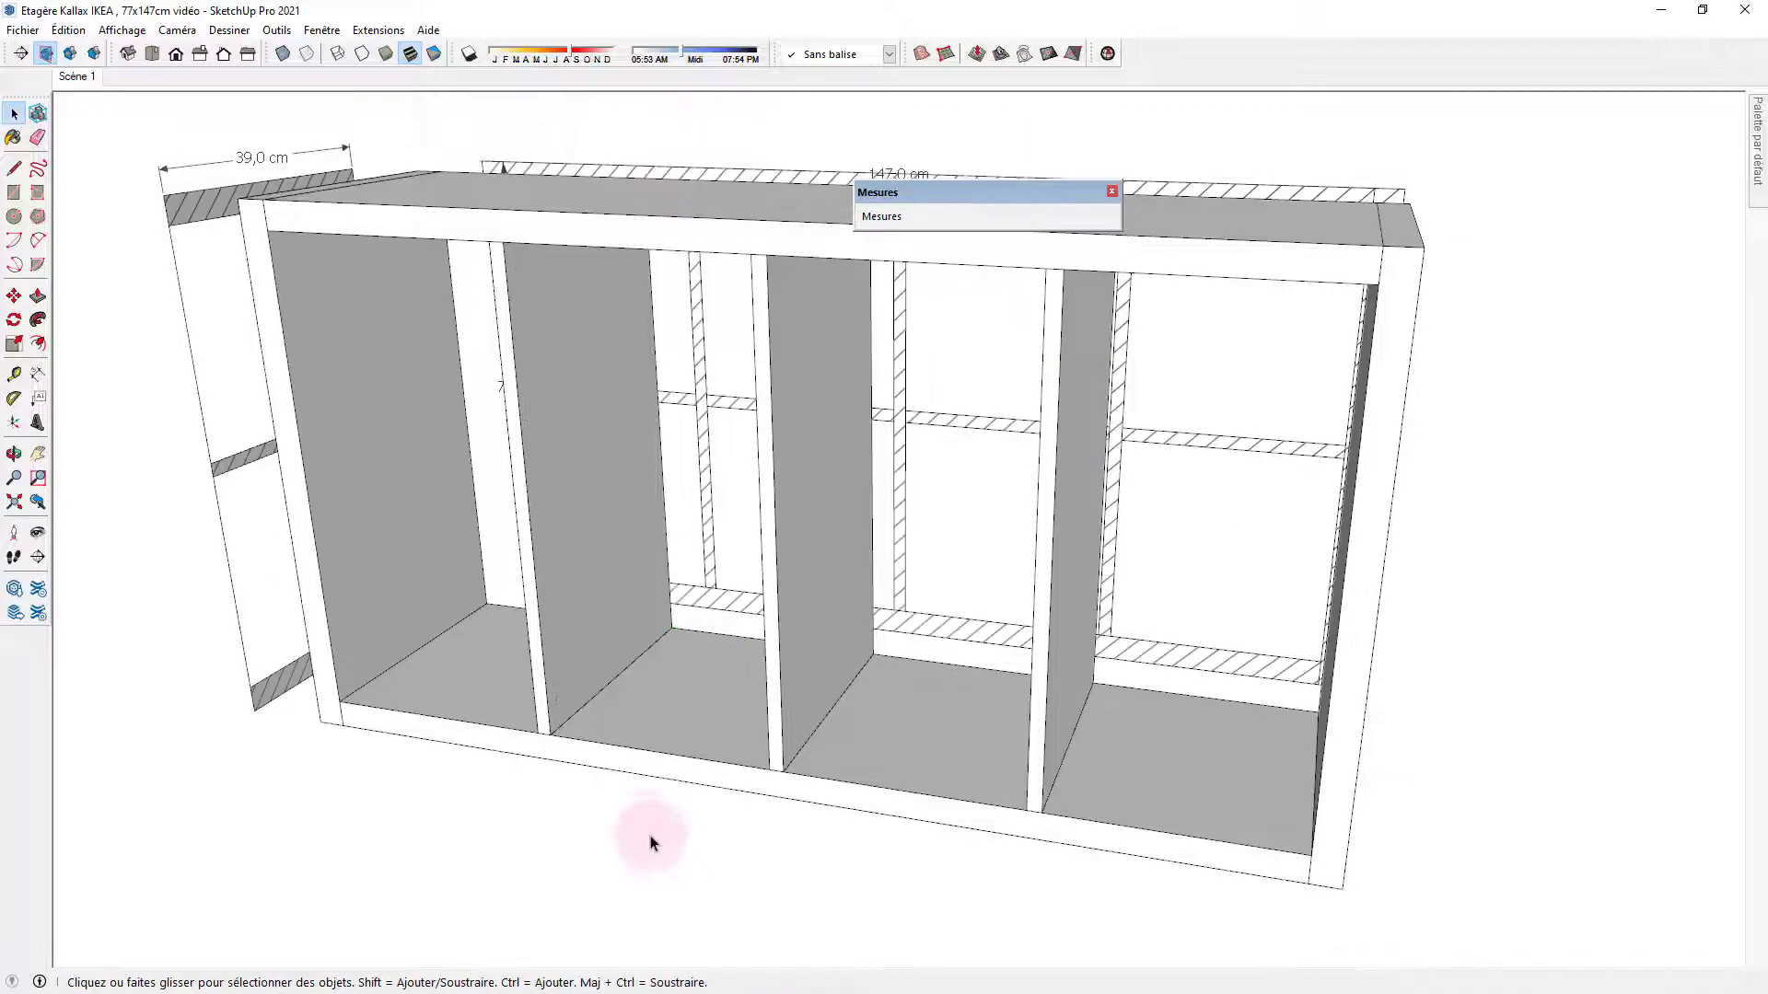
Draw a rectangle covering the floor of the leftmost compartment, from the front corner by the side panel to the first divider's back corner.
middle_click_drag(619, 808, 836, 787)
left_click_drag(835, 787, 1006, 840)
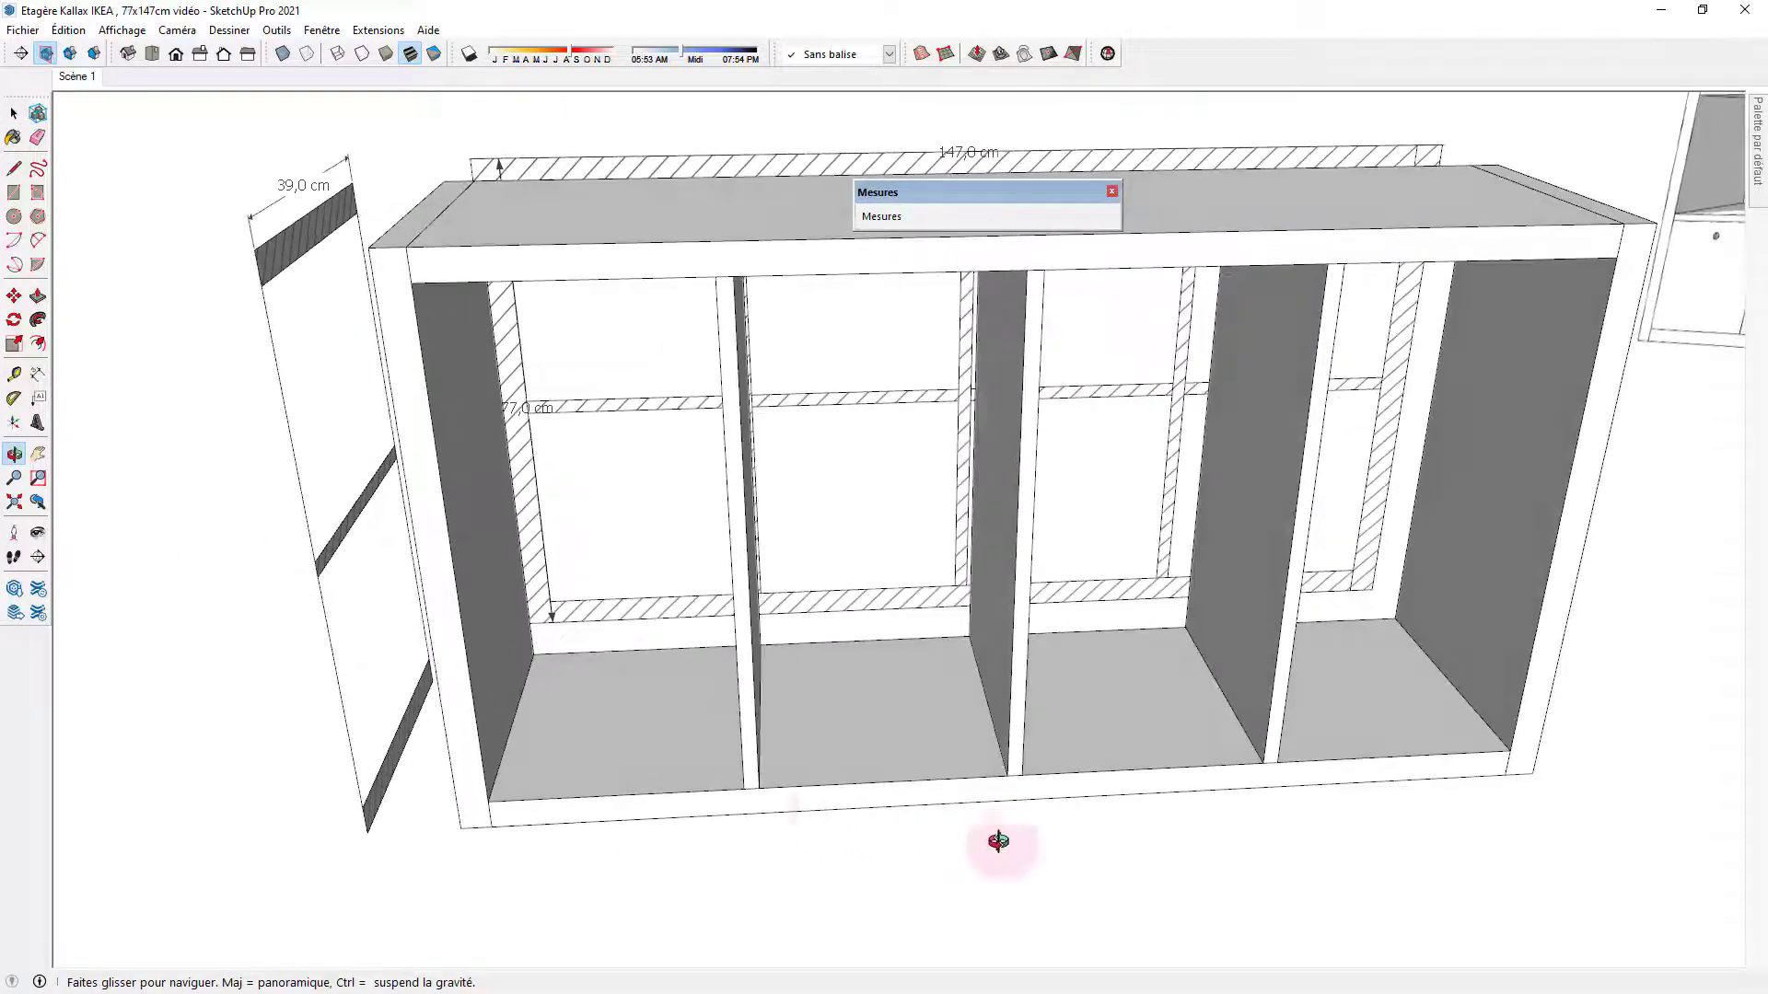
key("space")
middle_click_drag(761, 813, 737, 786)
key("r")
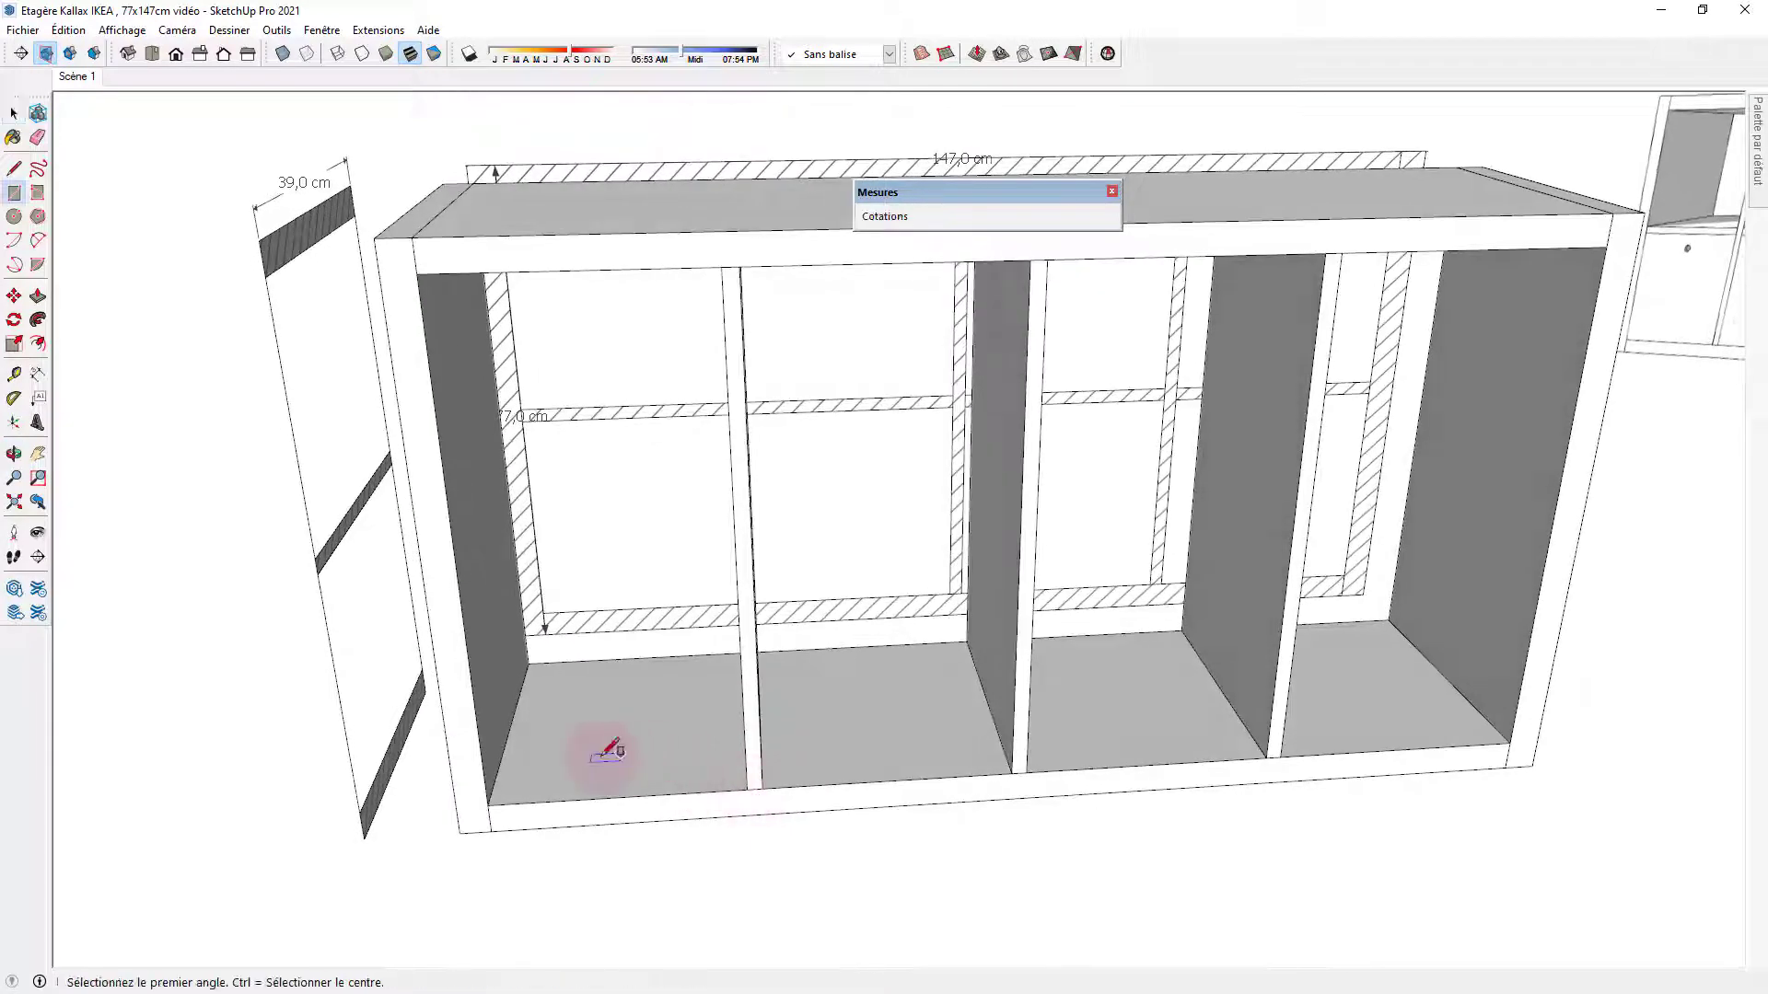
left_click(487, 806)
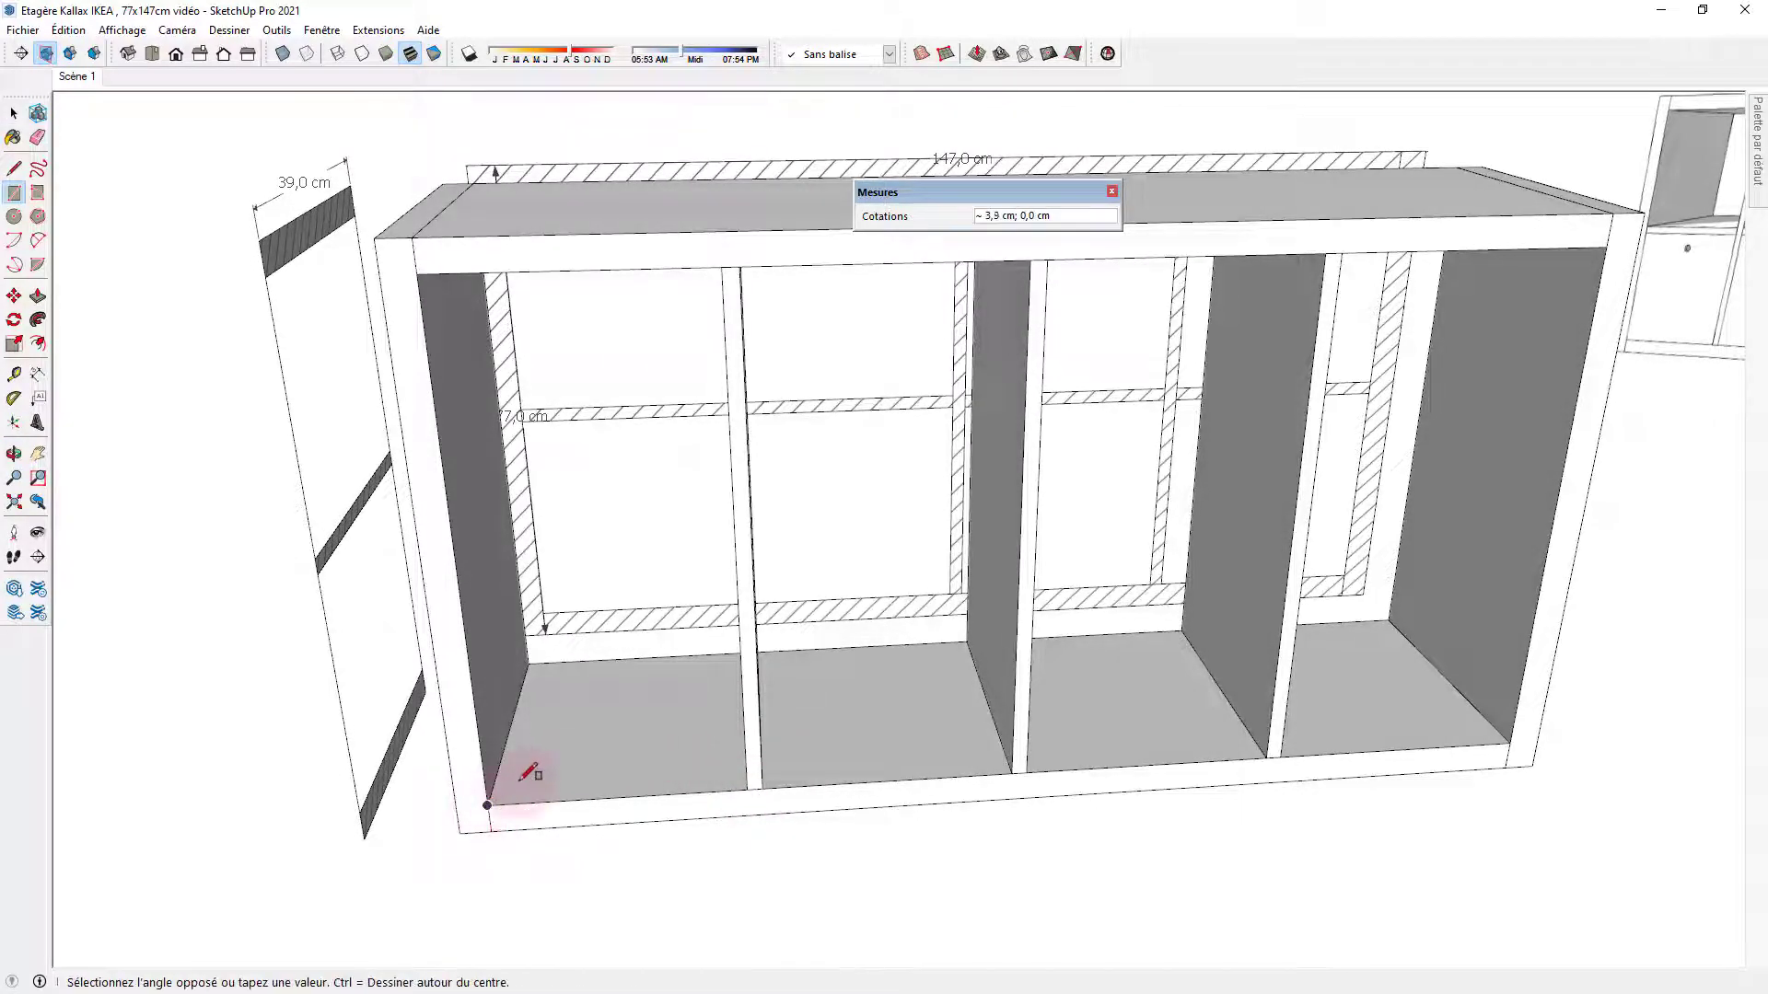
middle_click_drag(686, 686, 742, 722)
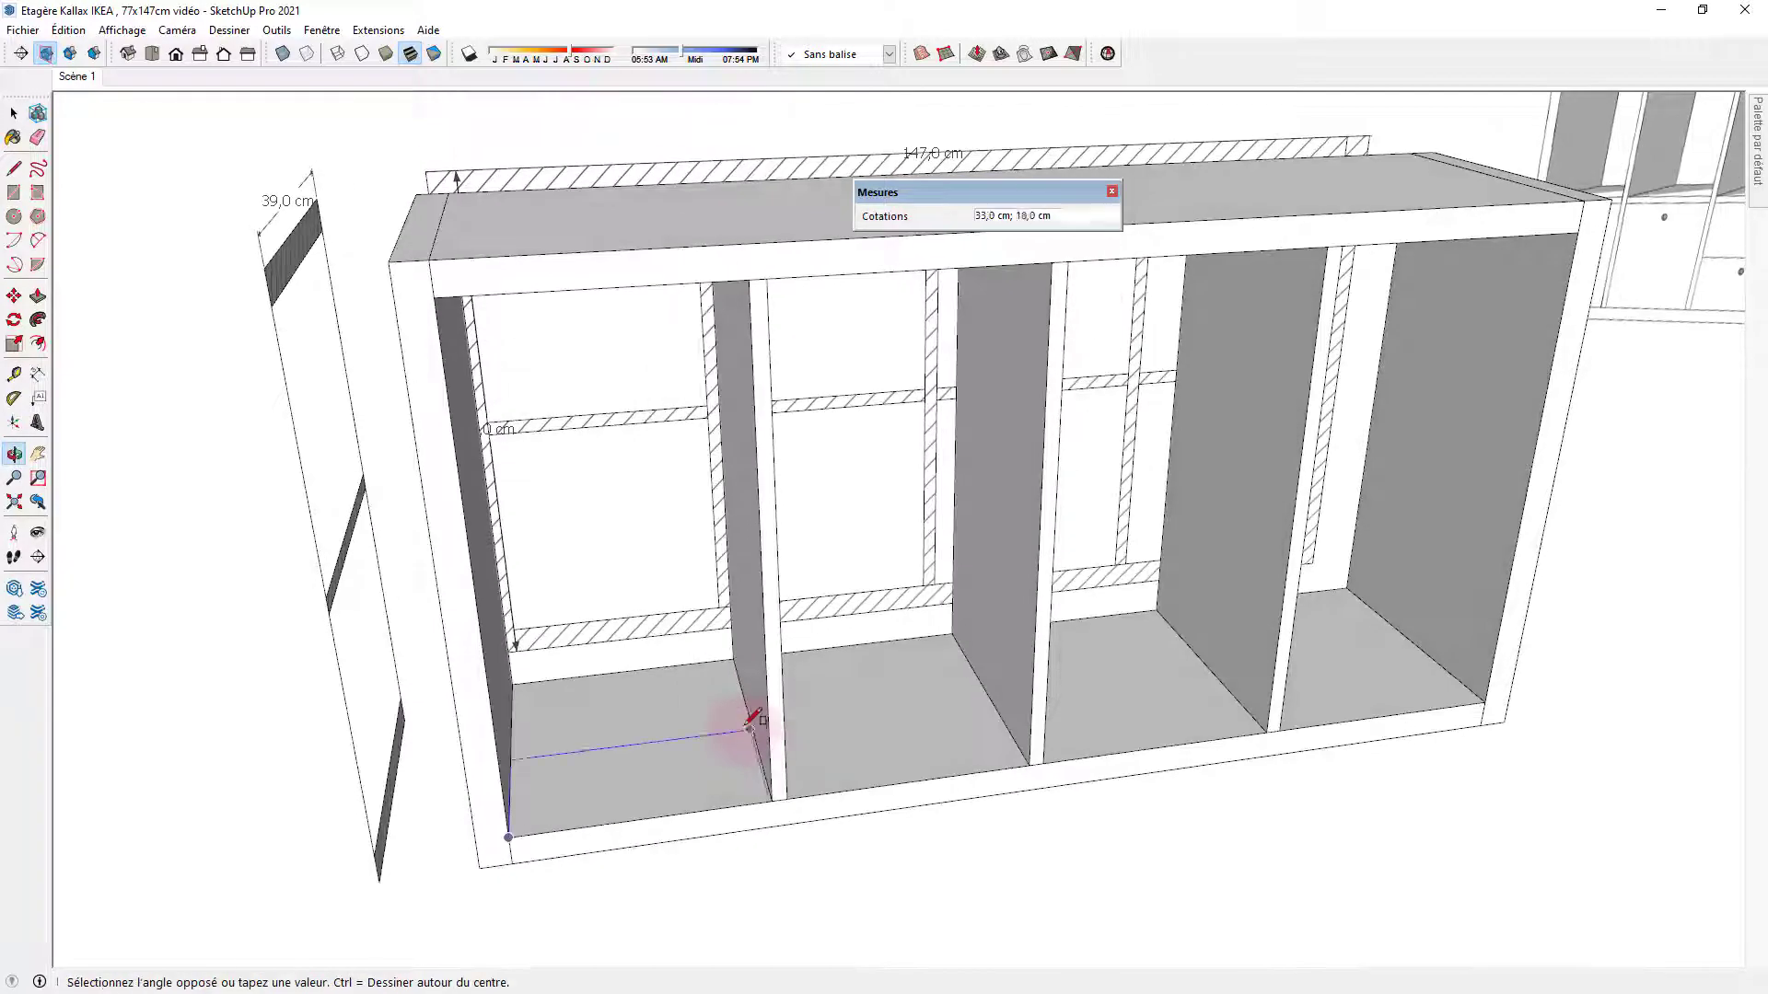
left_click(732, 658)
Extrude the leftmost compartment's floor rectangle upward into a thin horizontal shelf board.
middle_click_drag(761, 880, 597, 858)
key("space")
key("p")
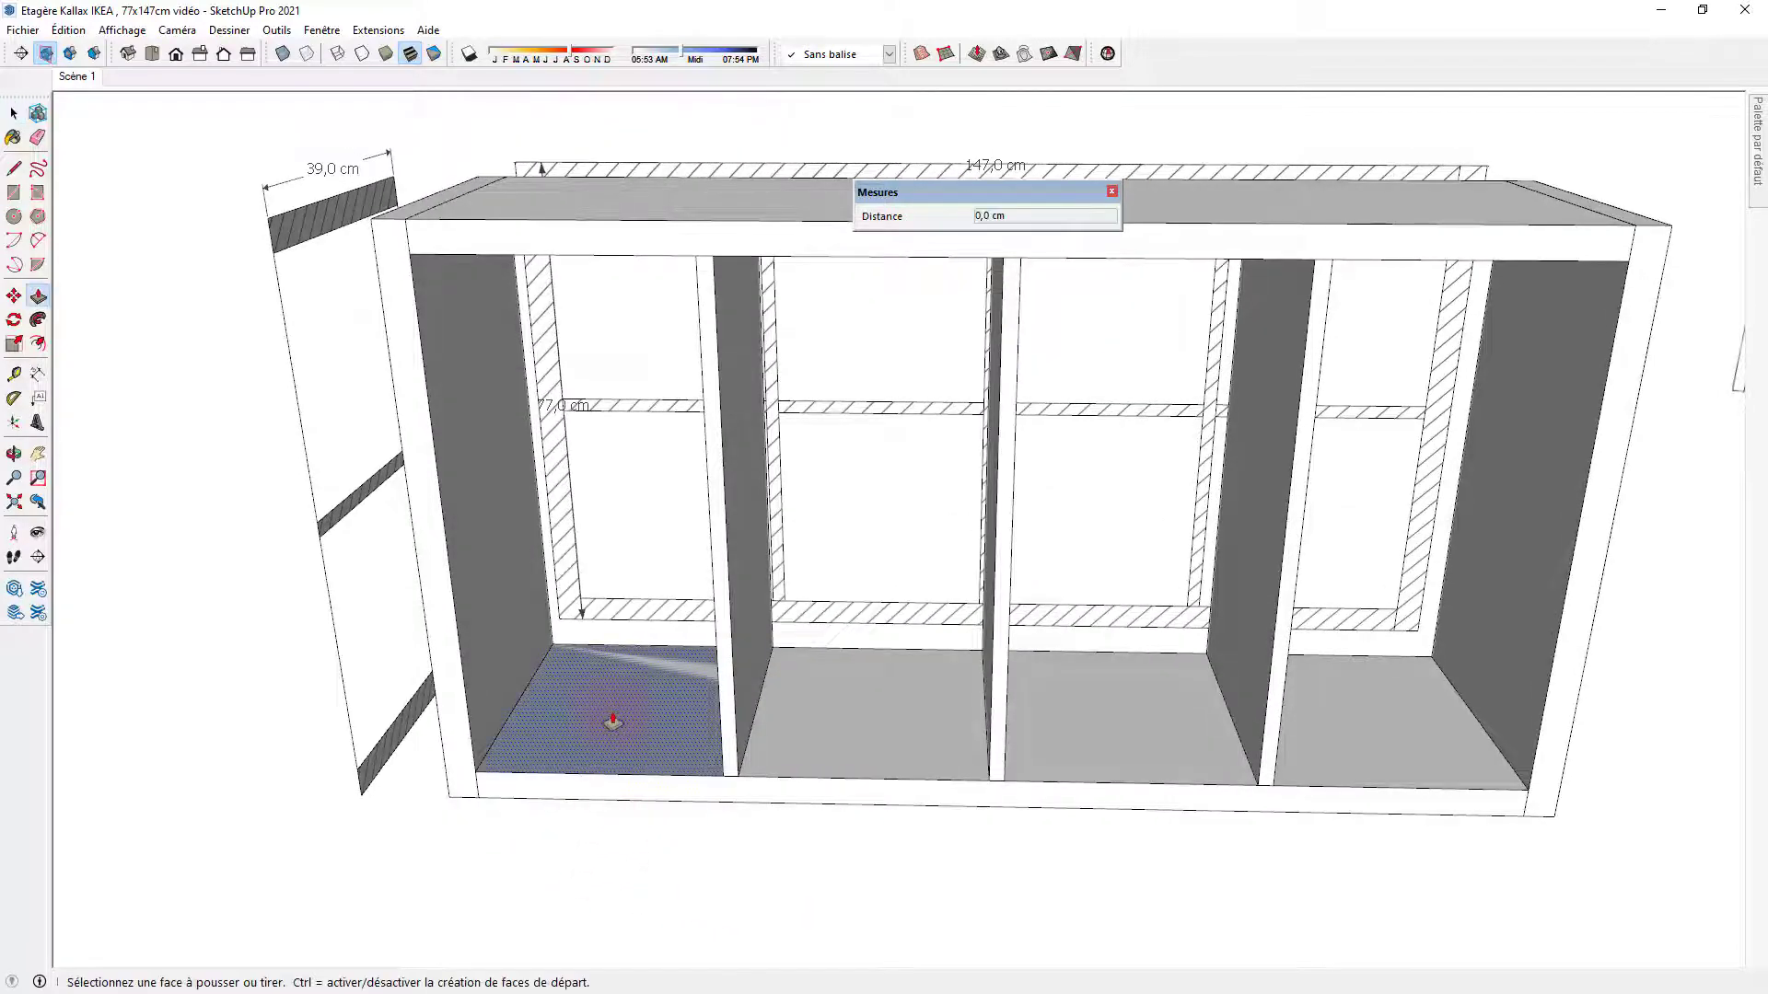
left_click(613, 722)
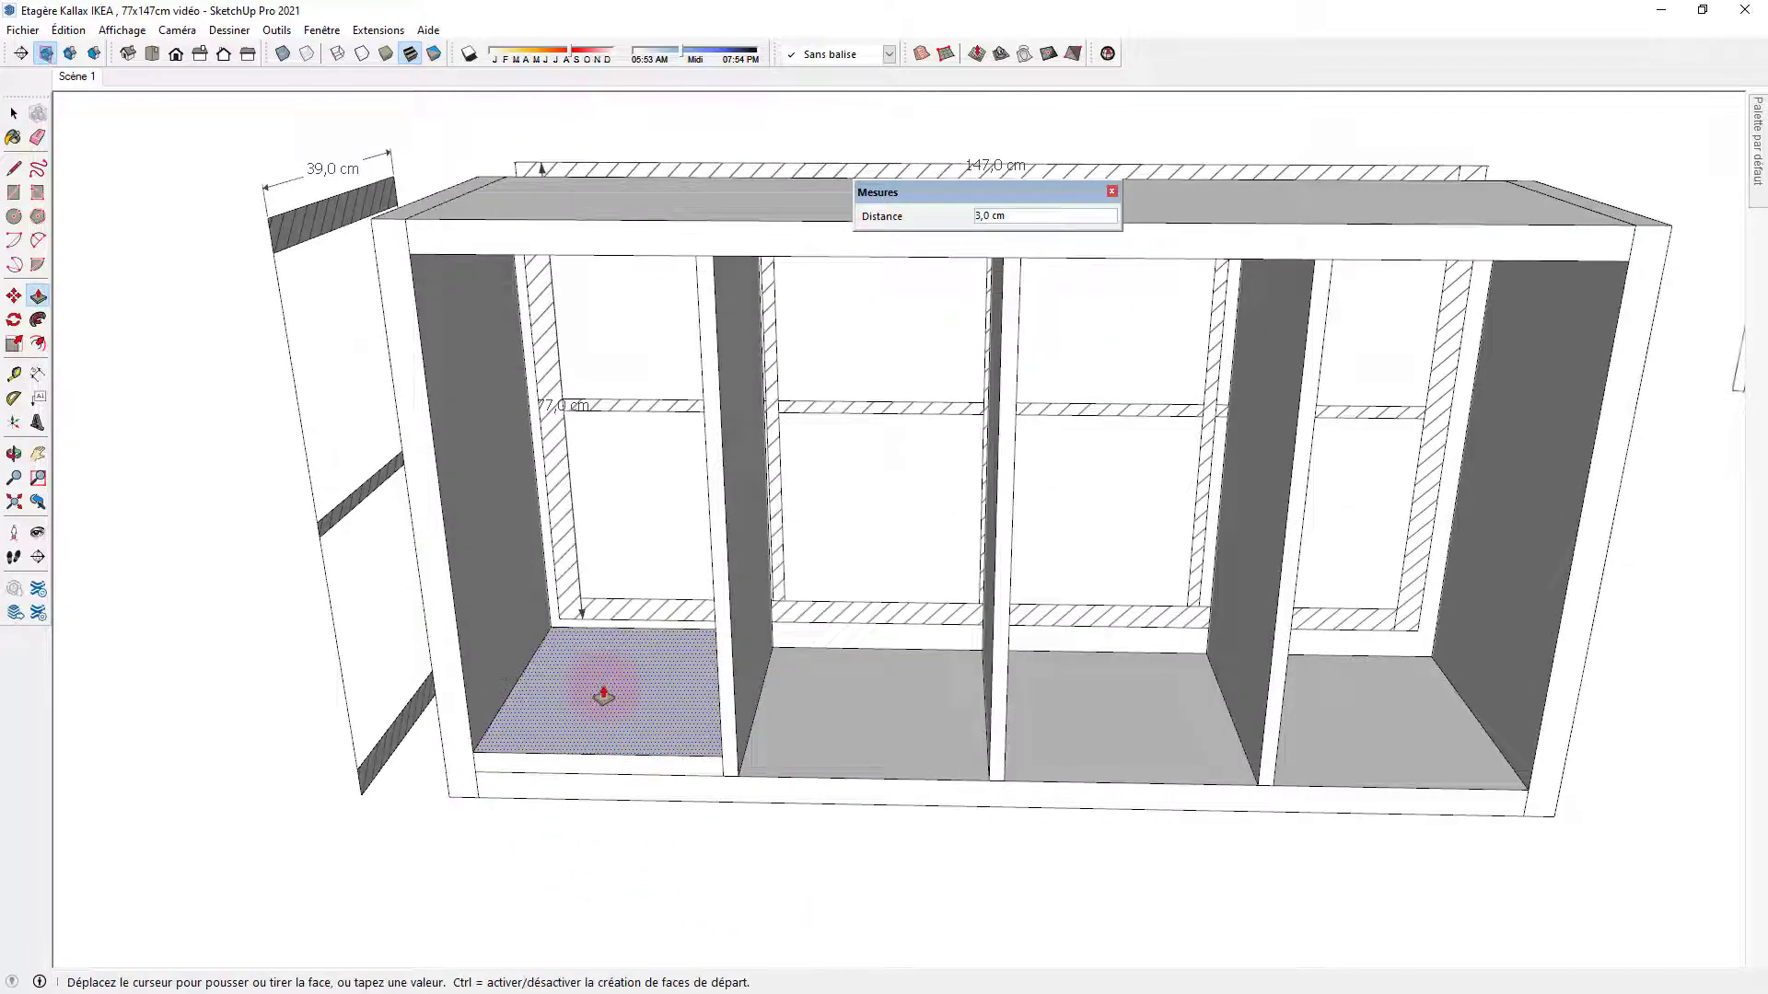
key("Return")
key("space")
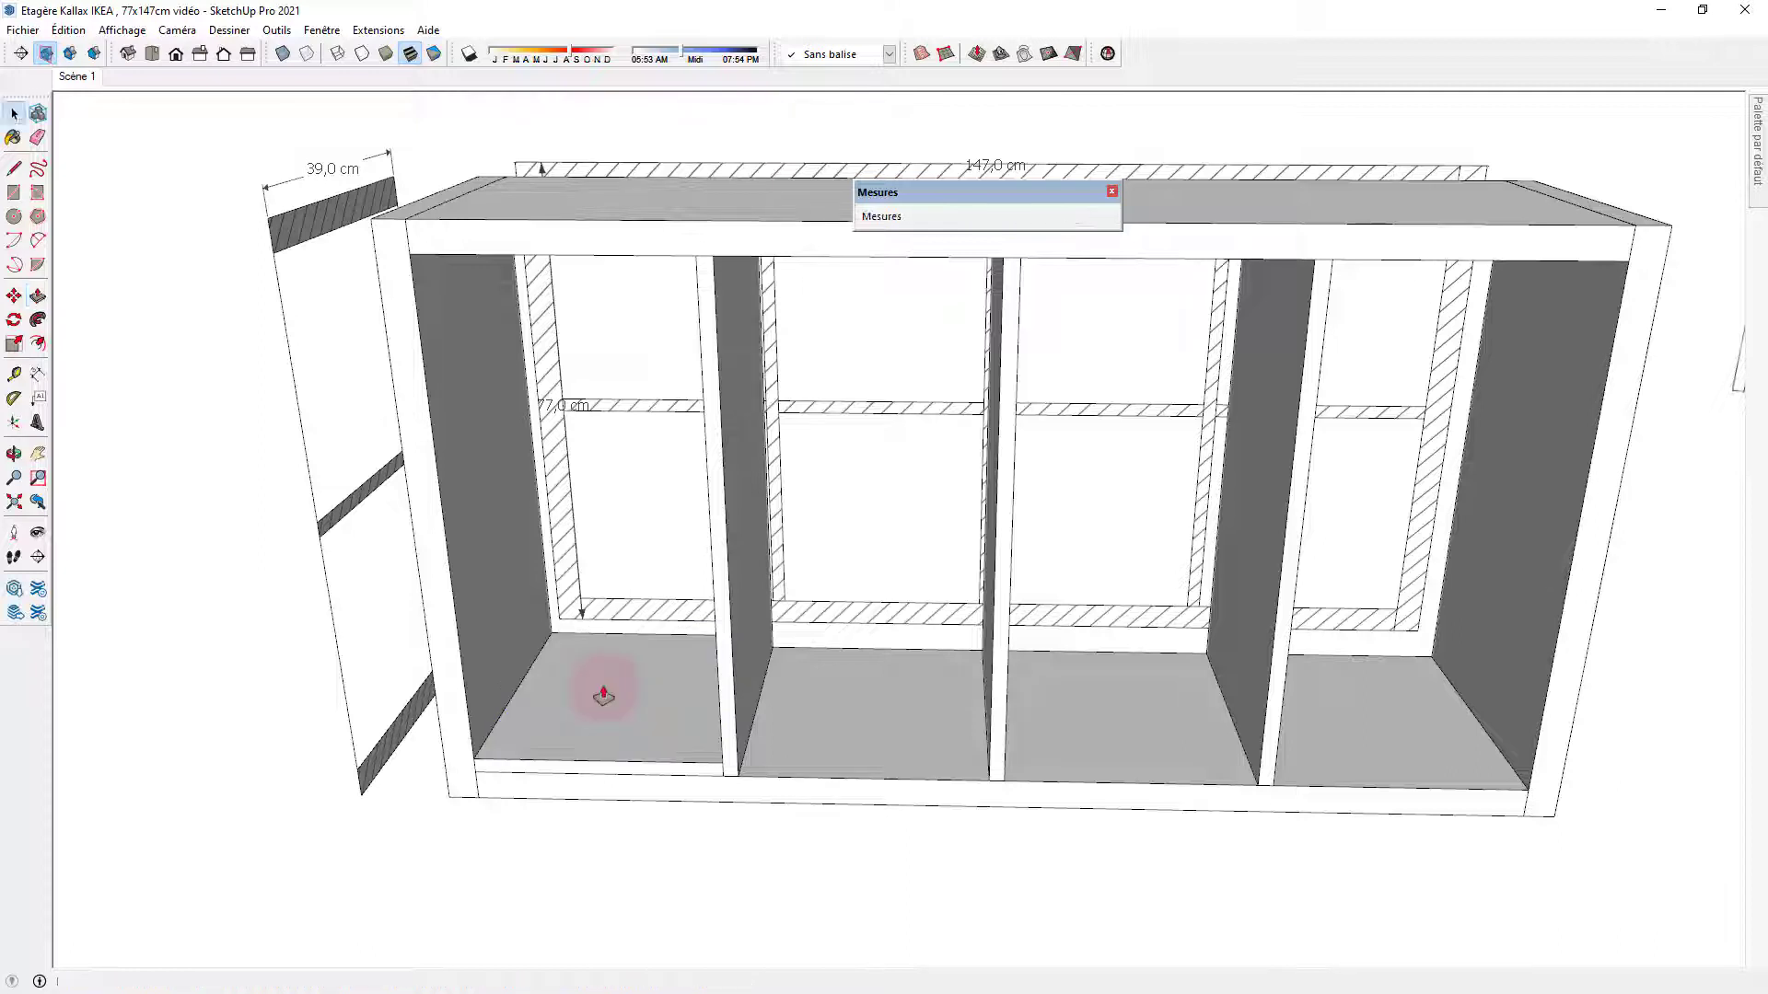
Turn the shelf board in the leftmost compartment into a component with the default settings.
left_click(612, 715)
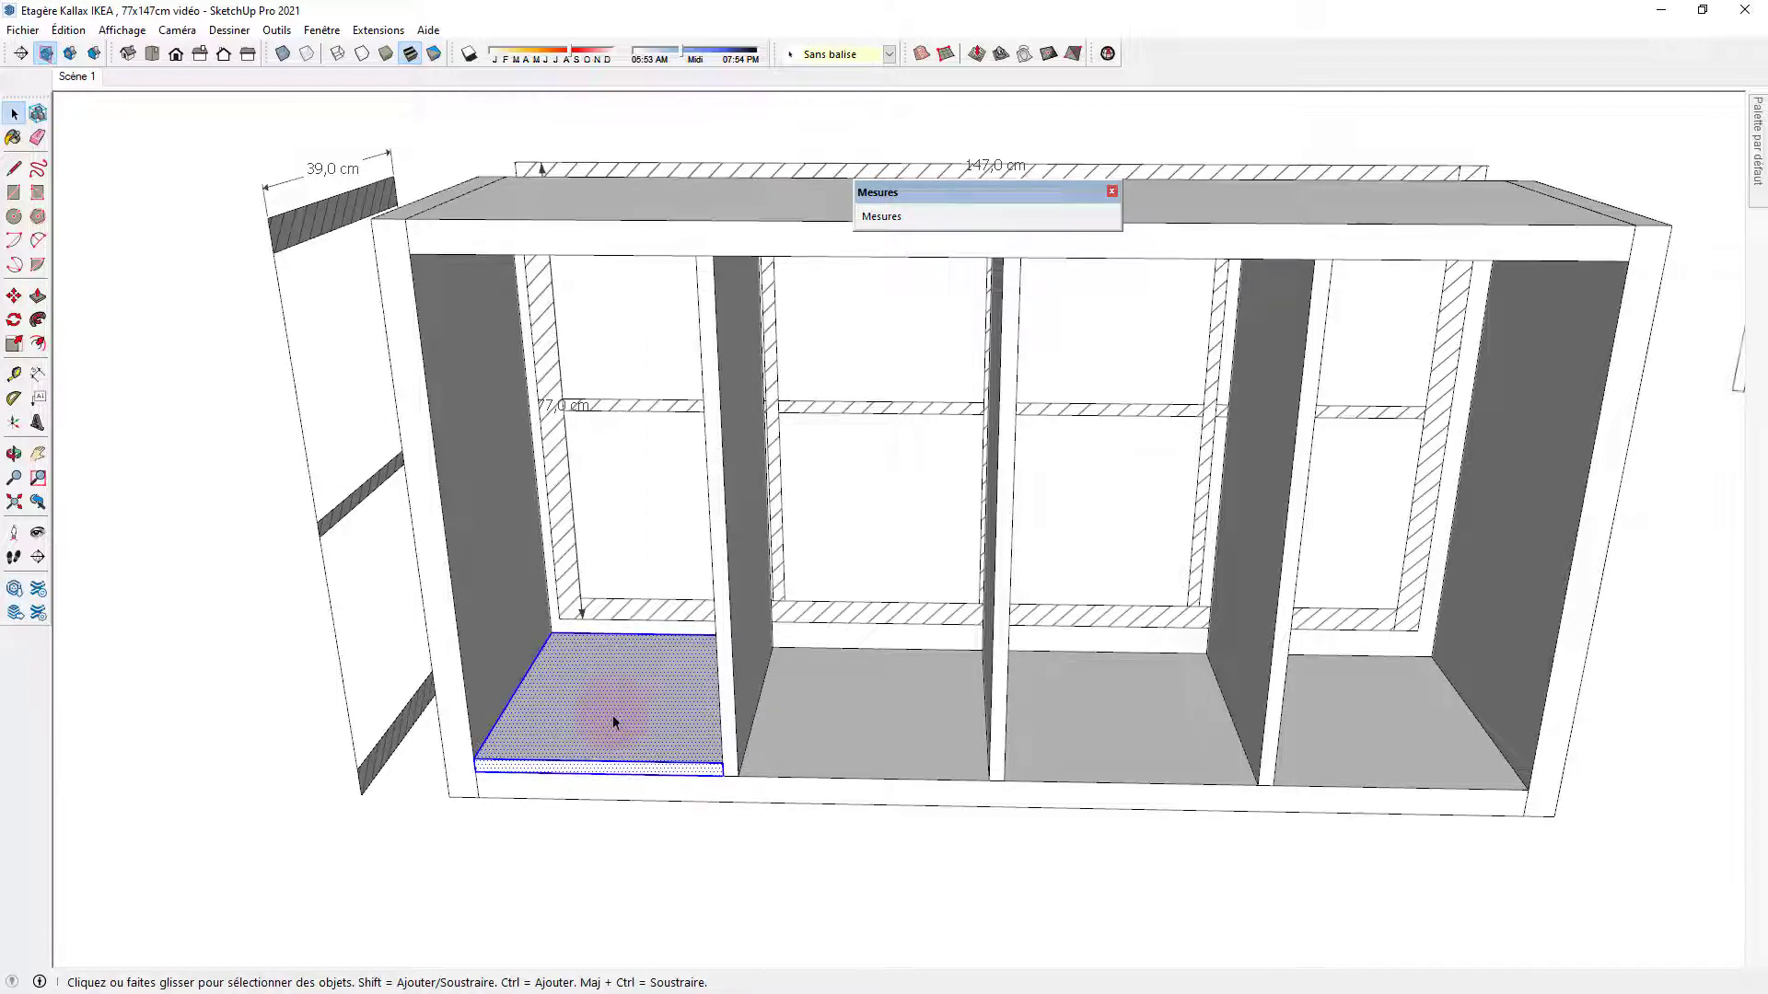
right_click(612, 715)
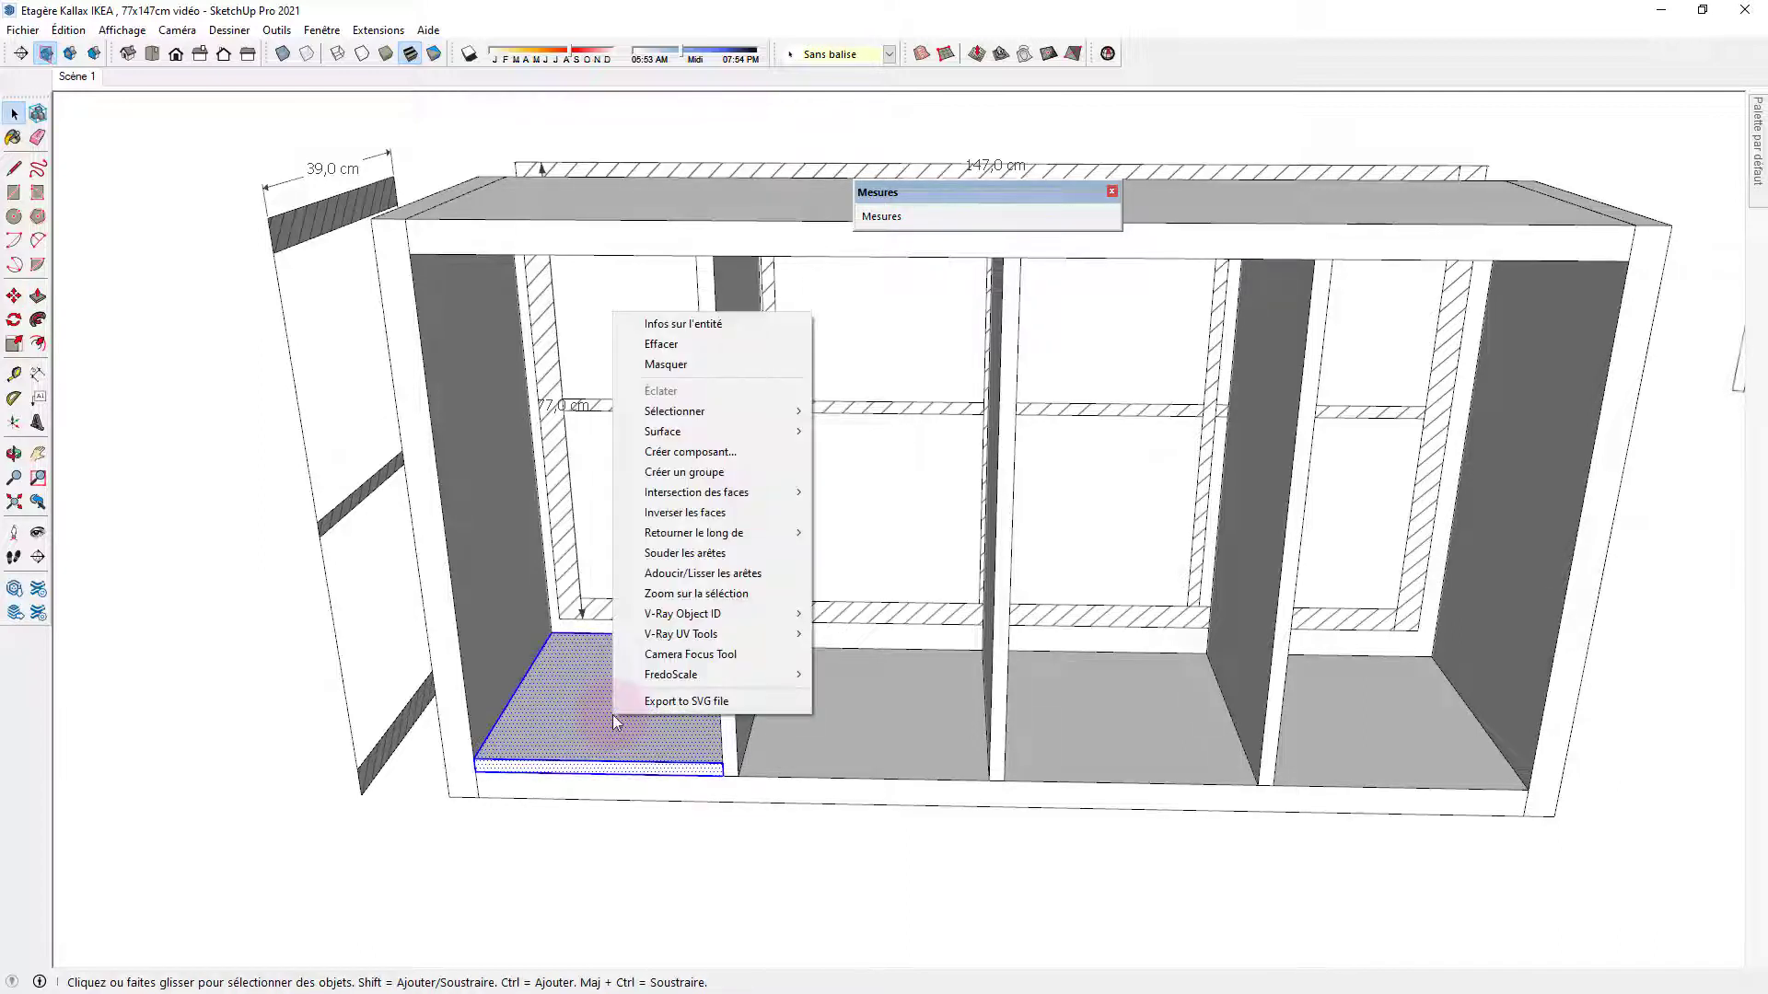
left_click(674, 452)
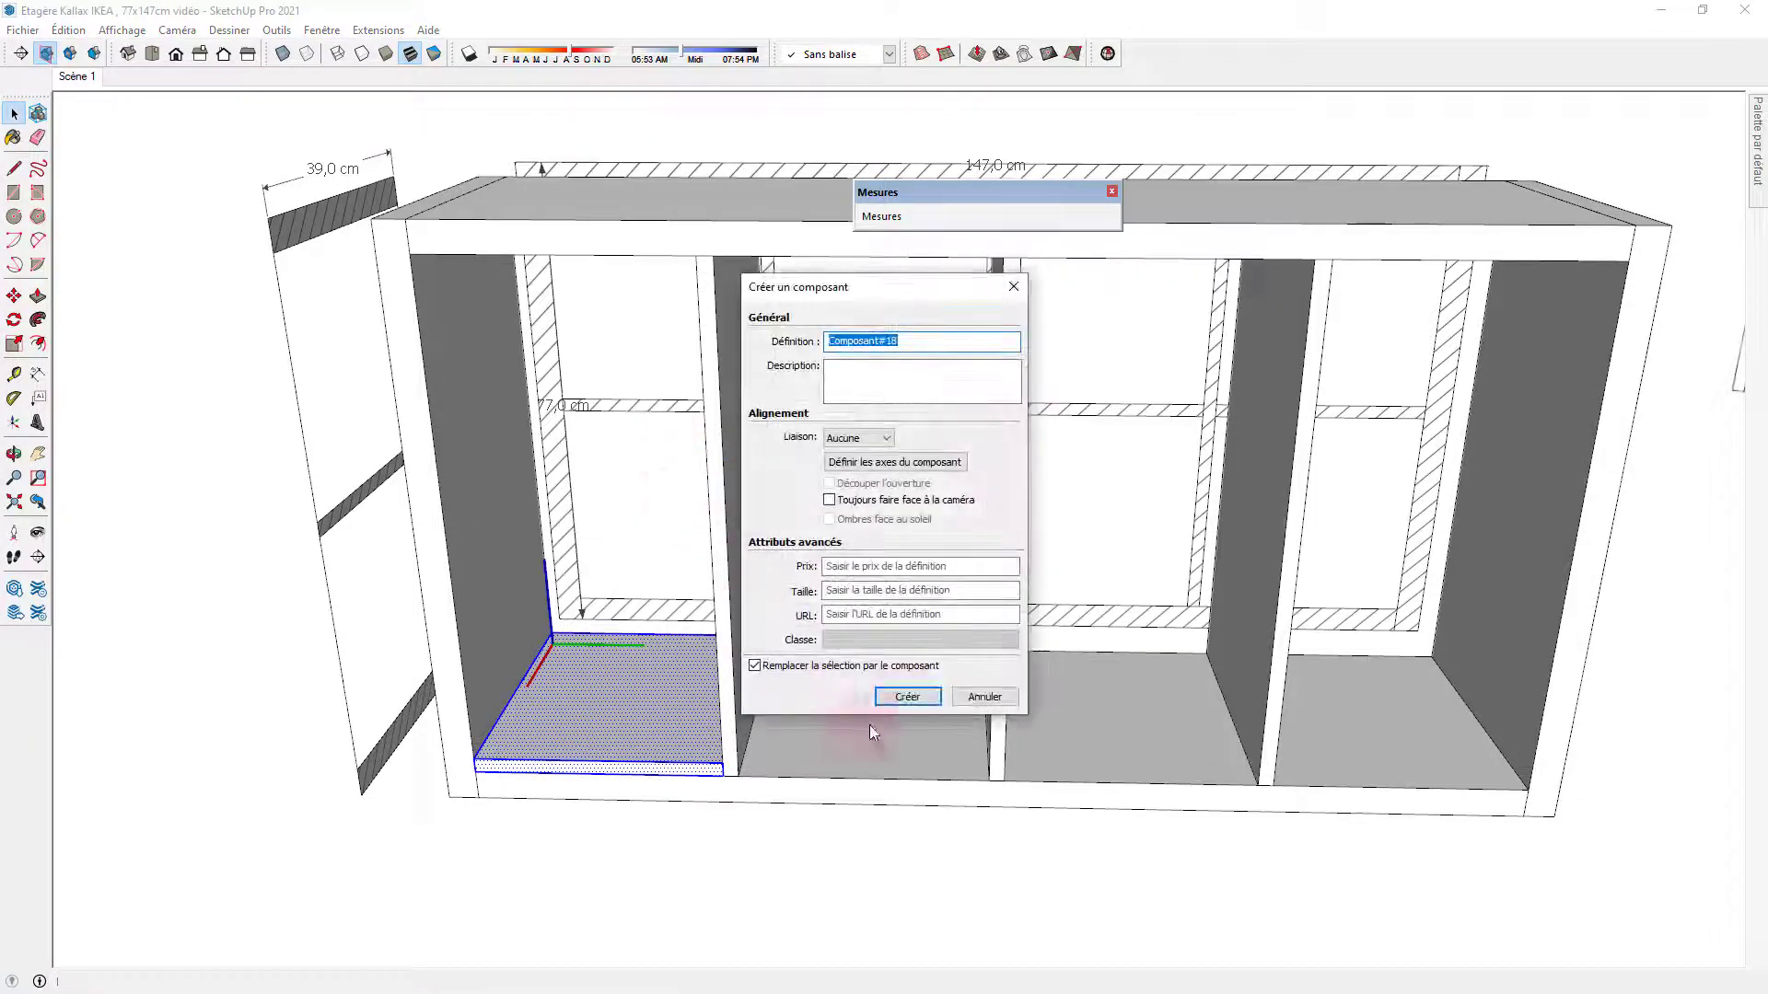
left_click(907, 697)
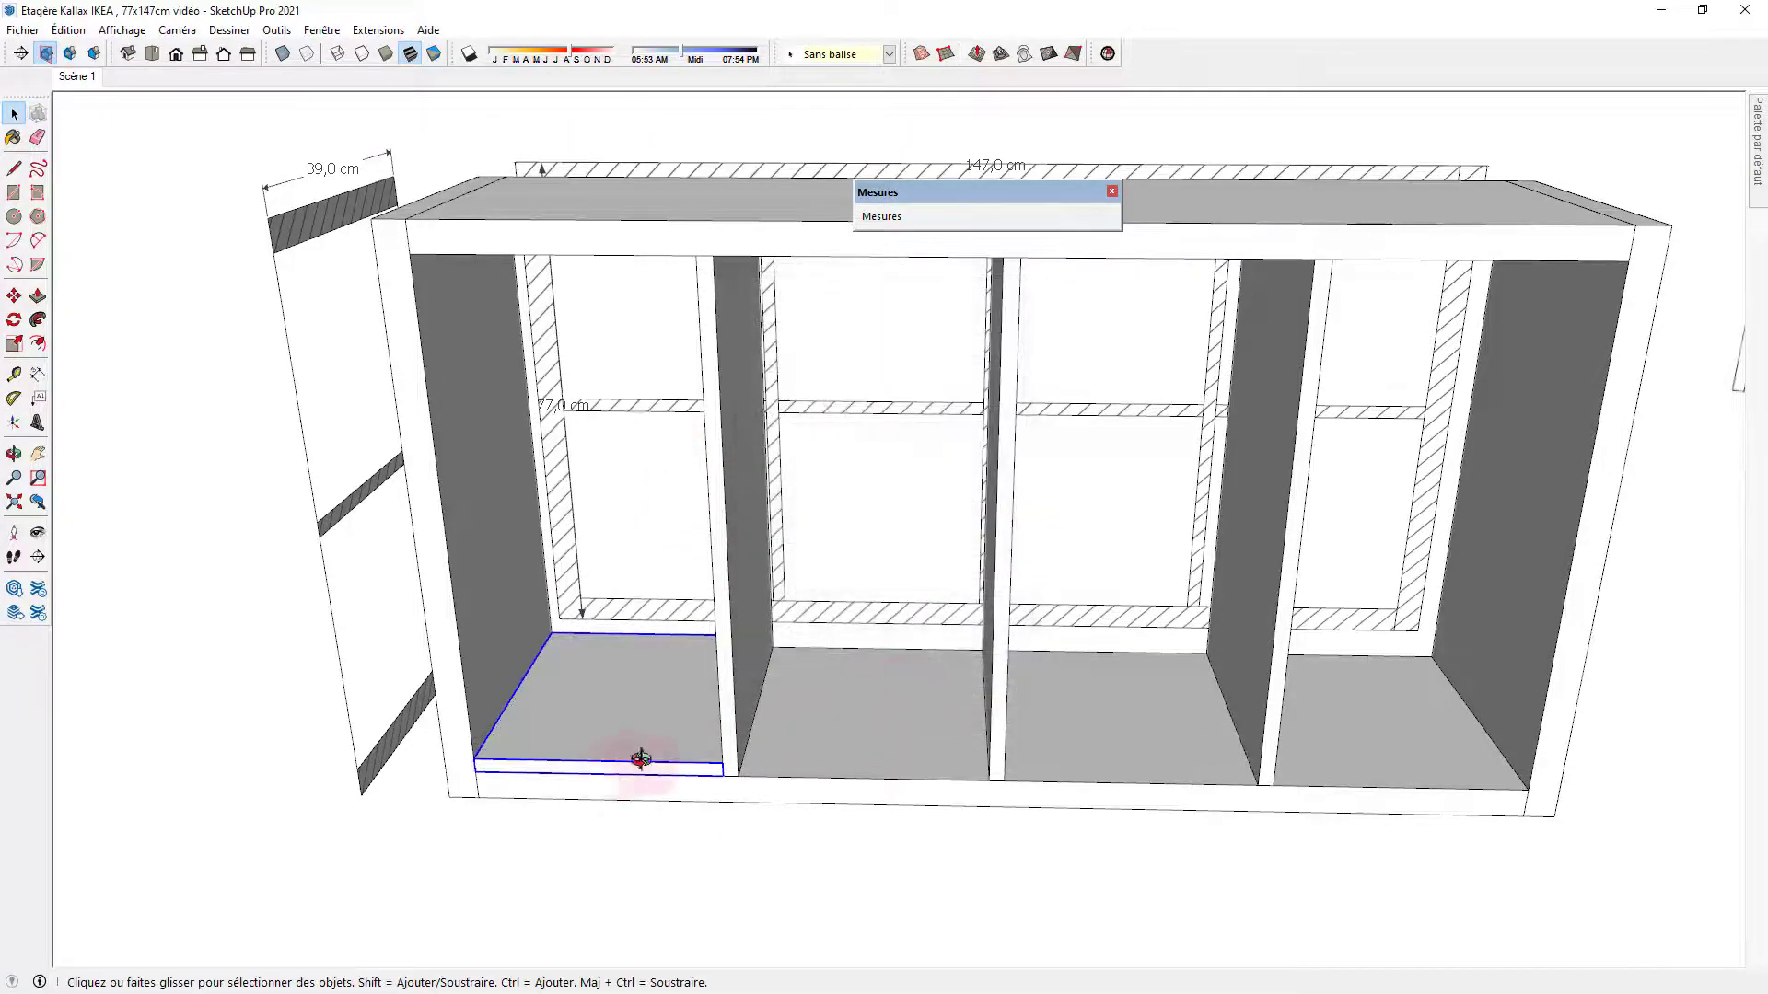
Try to raise the leftmost shelf board vertically to the level of the drawing's middle shelf, and undo the move.
mouse_move(631, 757)
middle_mouse_down()
mouse_move(784, 702)
mouse_move(761, 675)
middle_mouse_up()
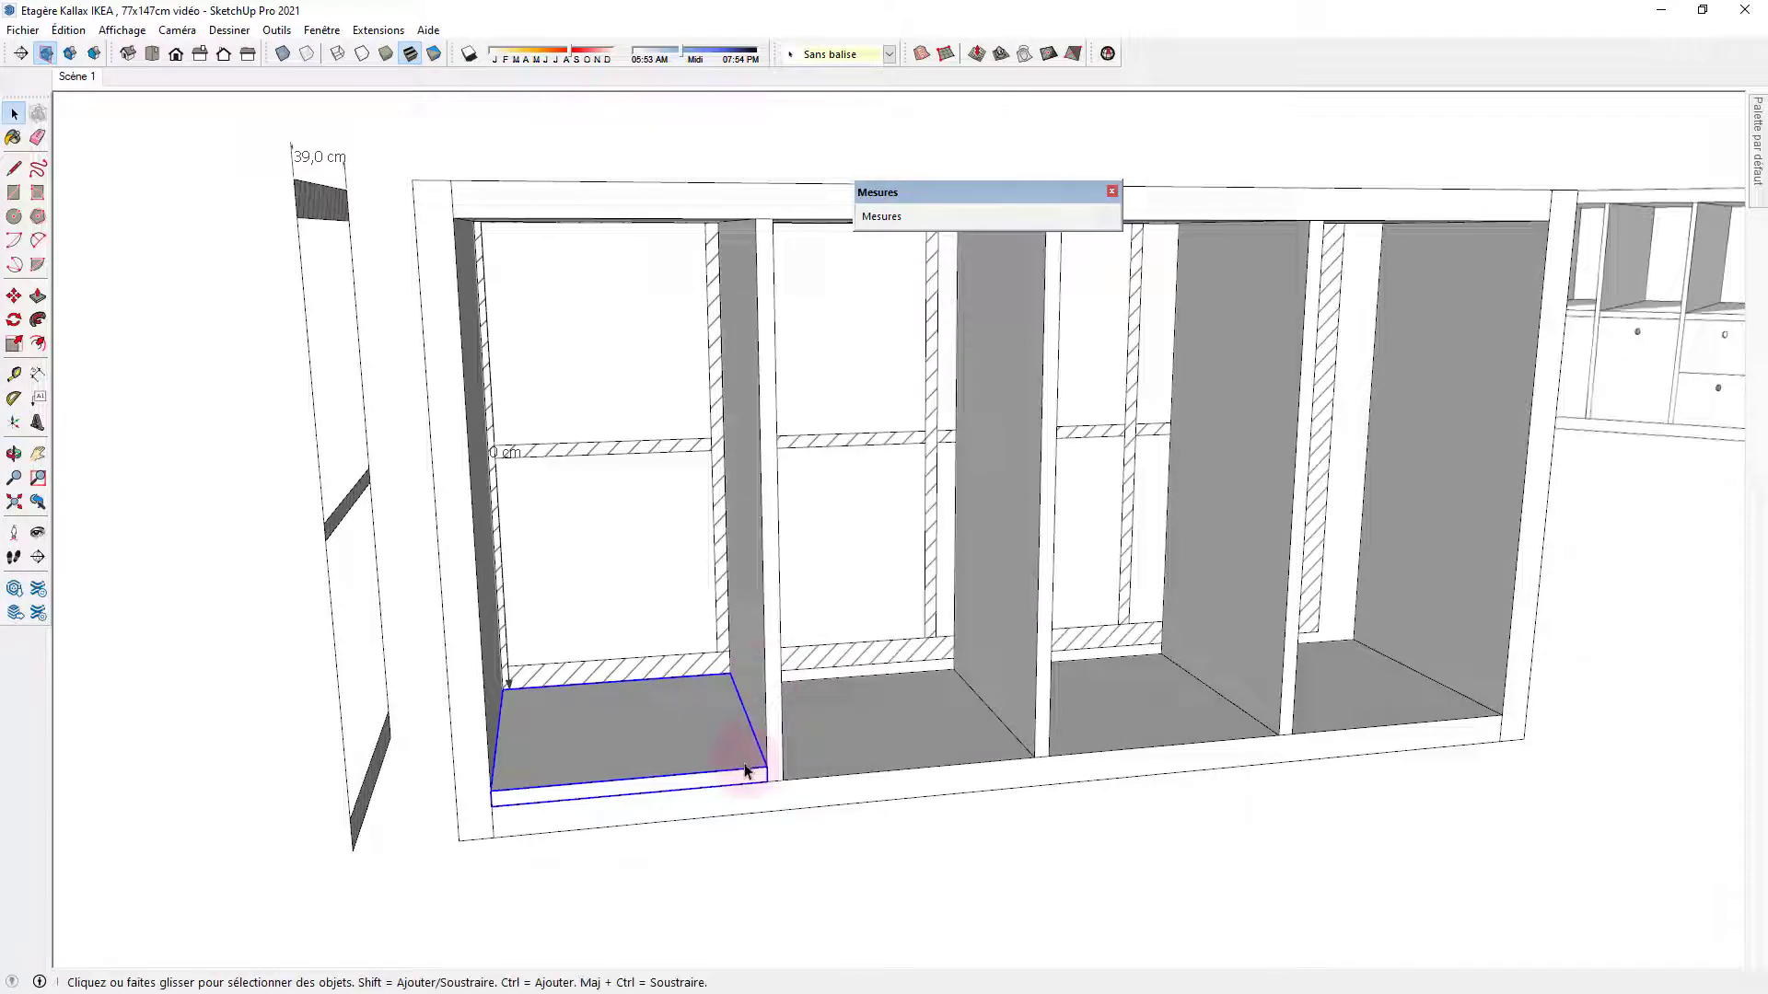
key("m")
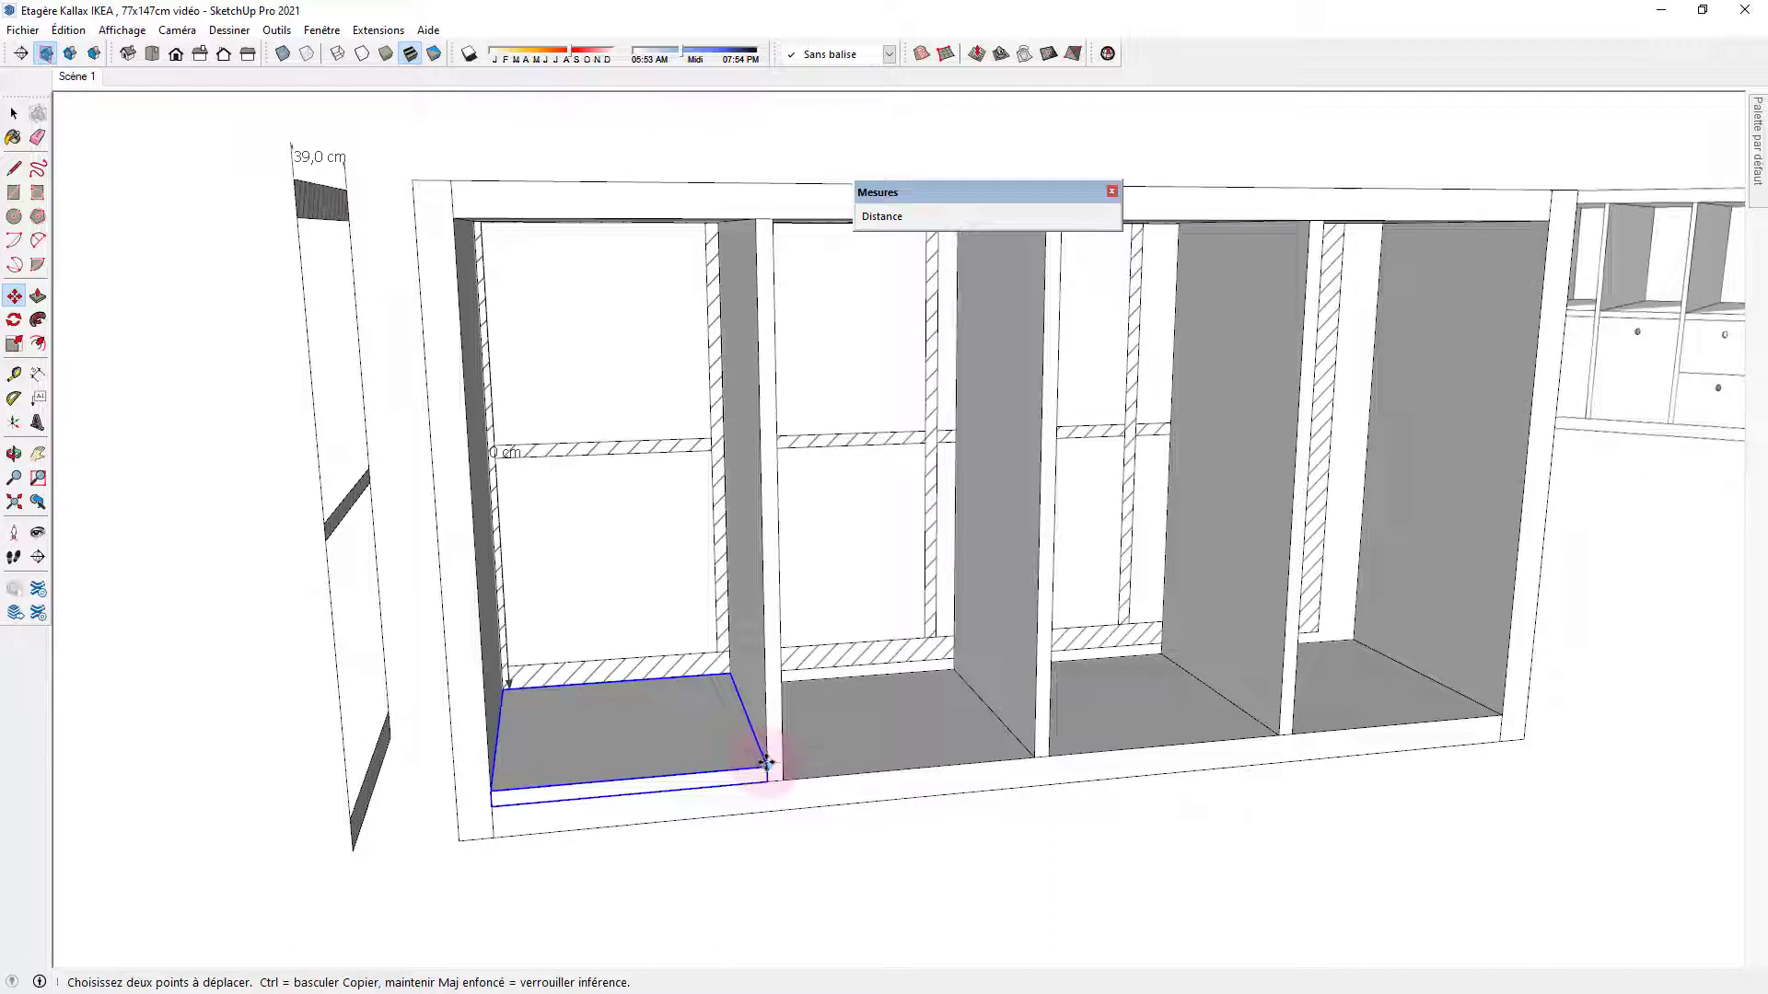
left_click(765, 764)
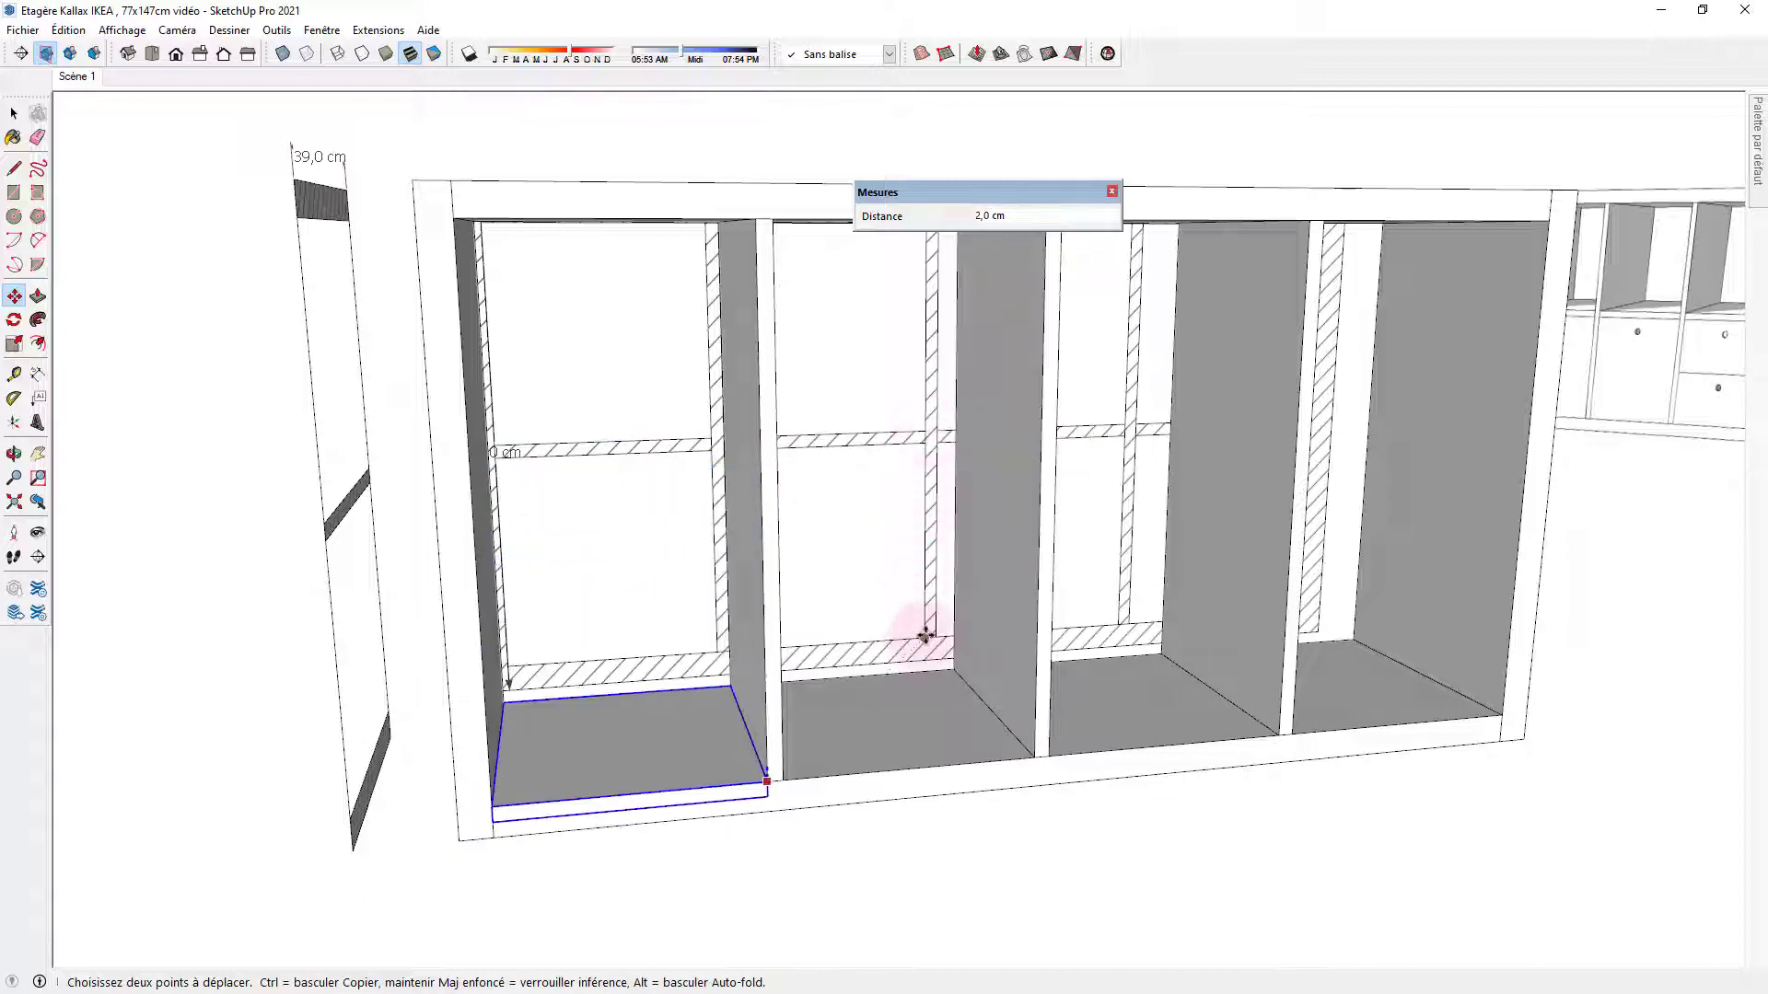
left_click(926, 430)
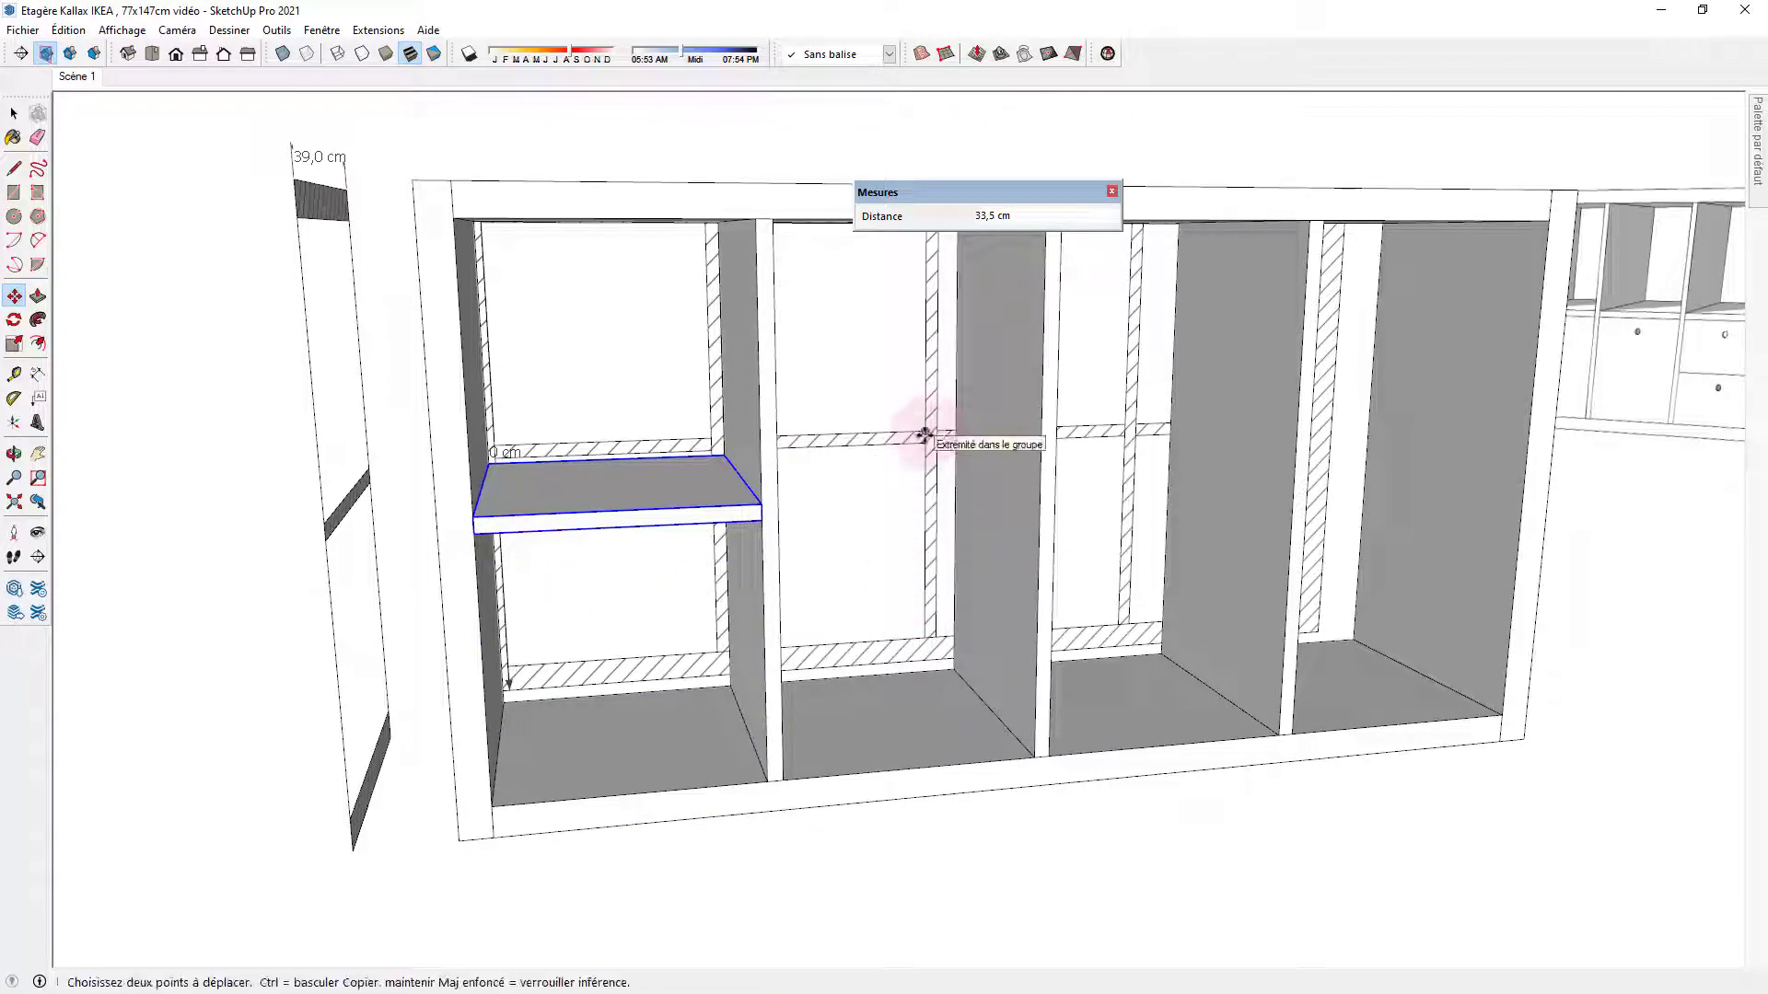
key("ctrl+z")
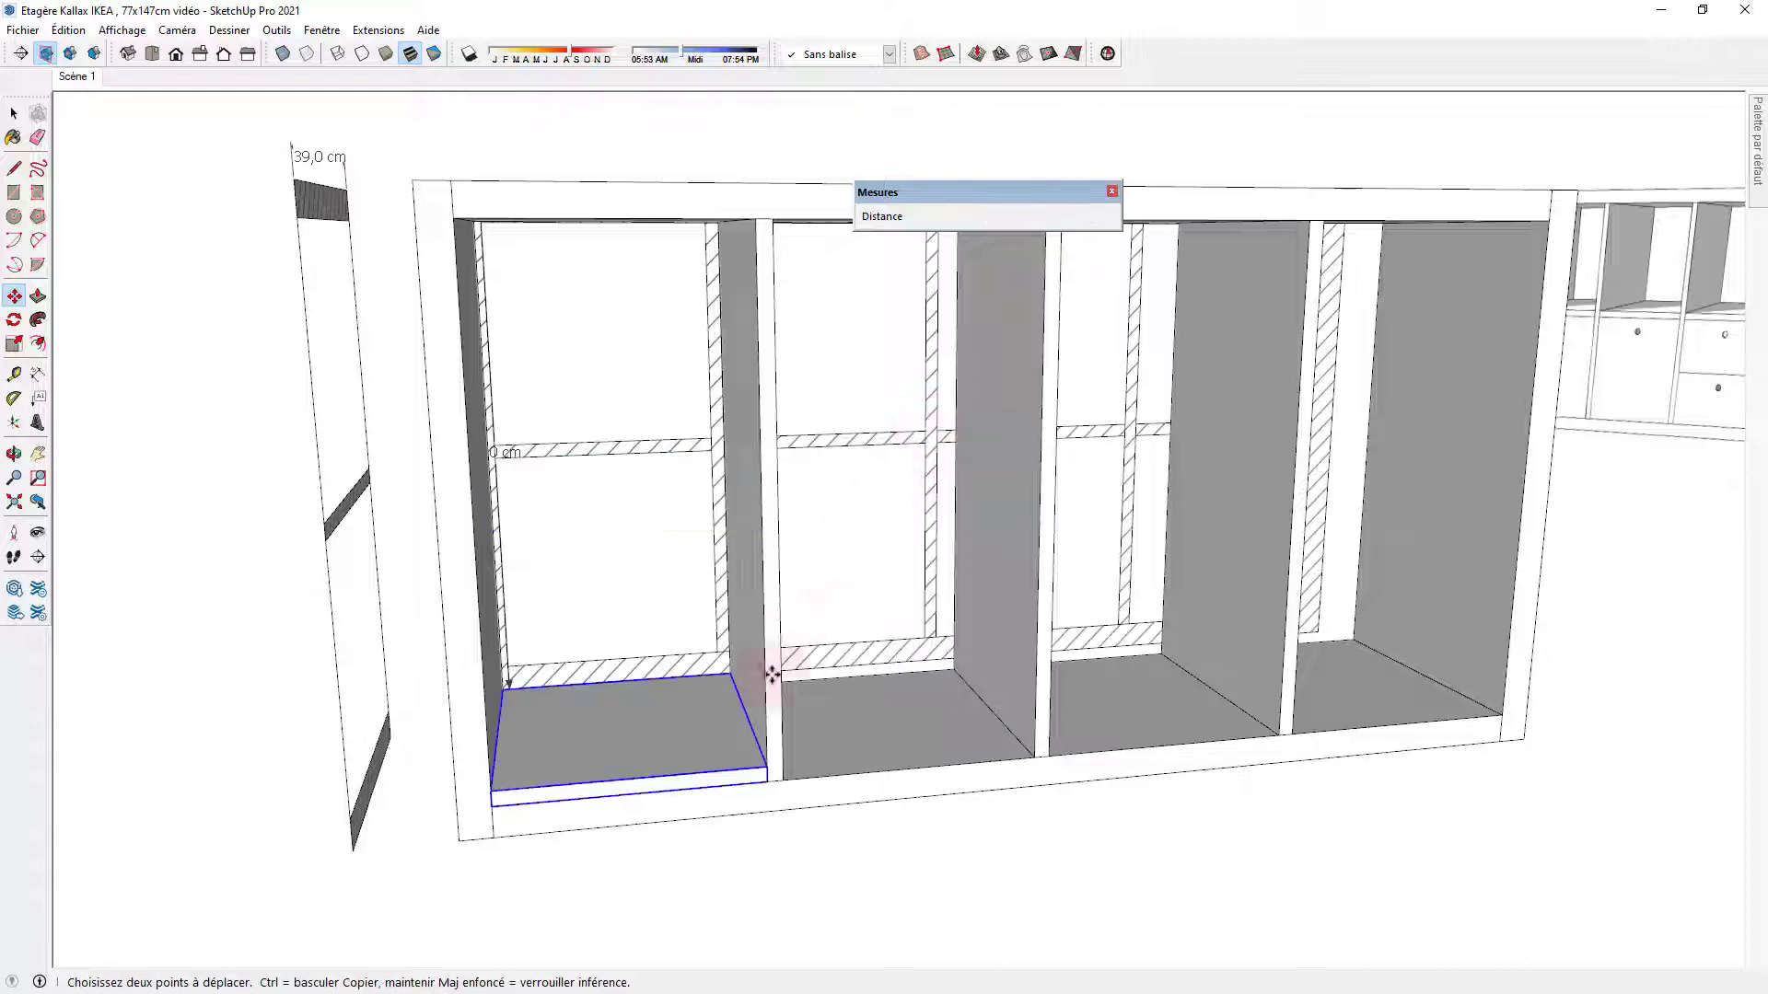
Move the leftmost shelf board 33.5 cm up so it lines up with the middle shelf in the drawing.
left_click(768, 766)
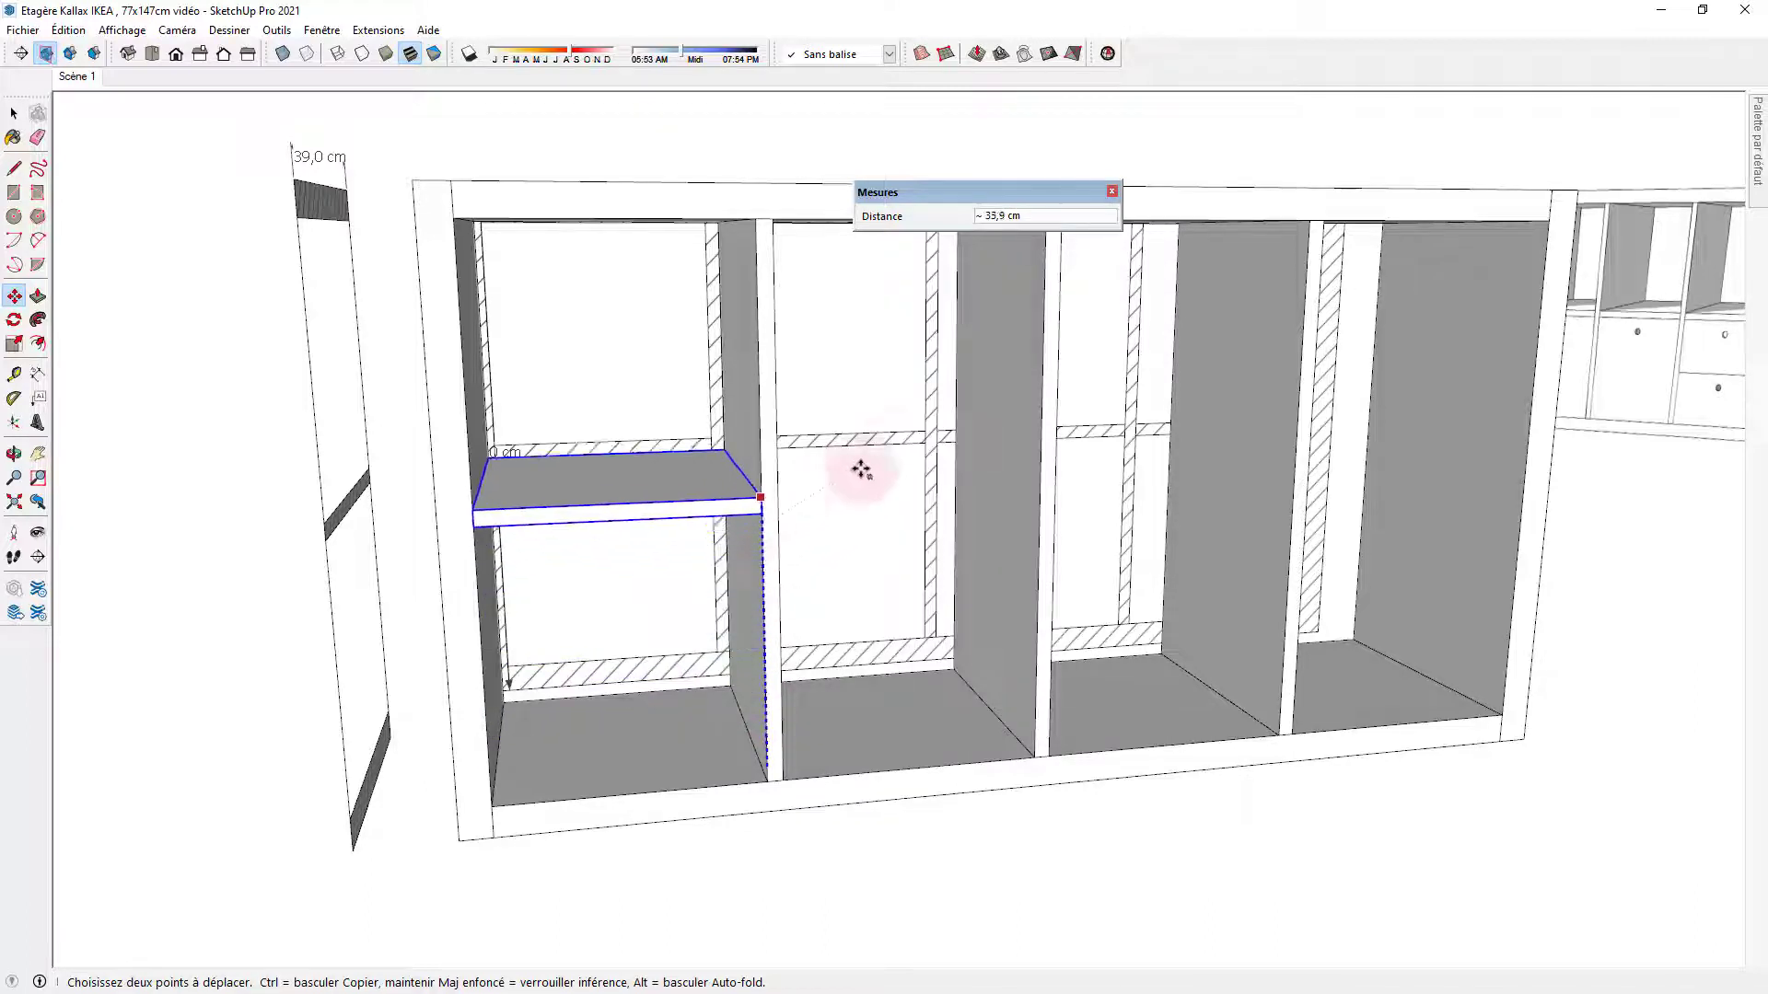
left_click(923, 429)
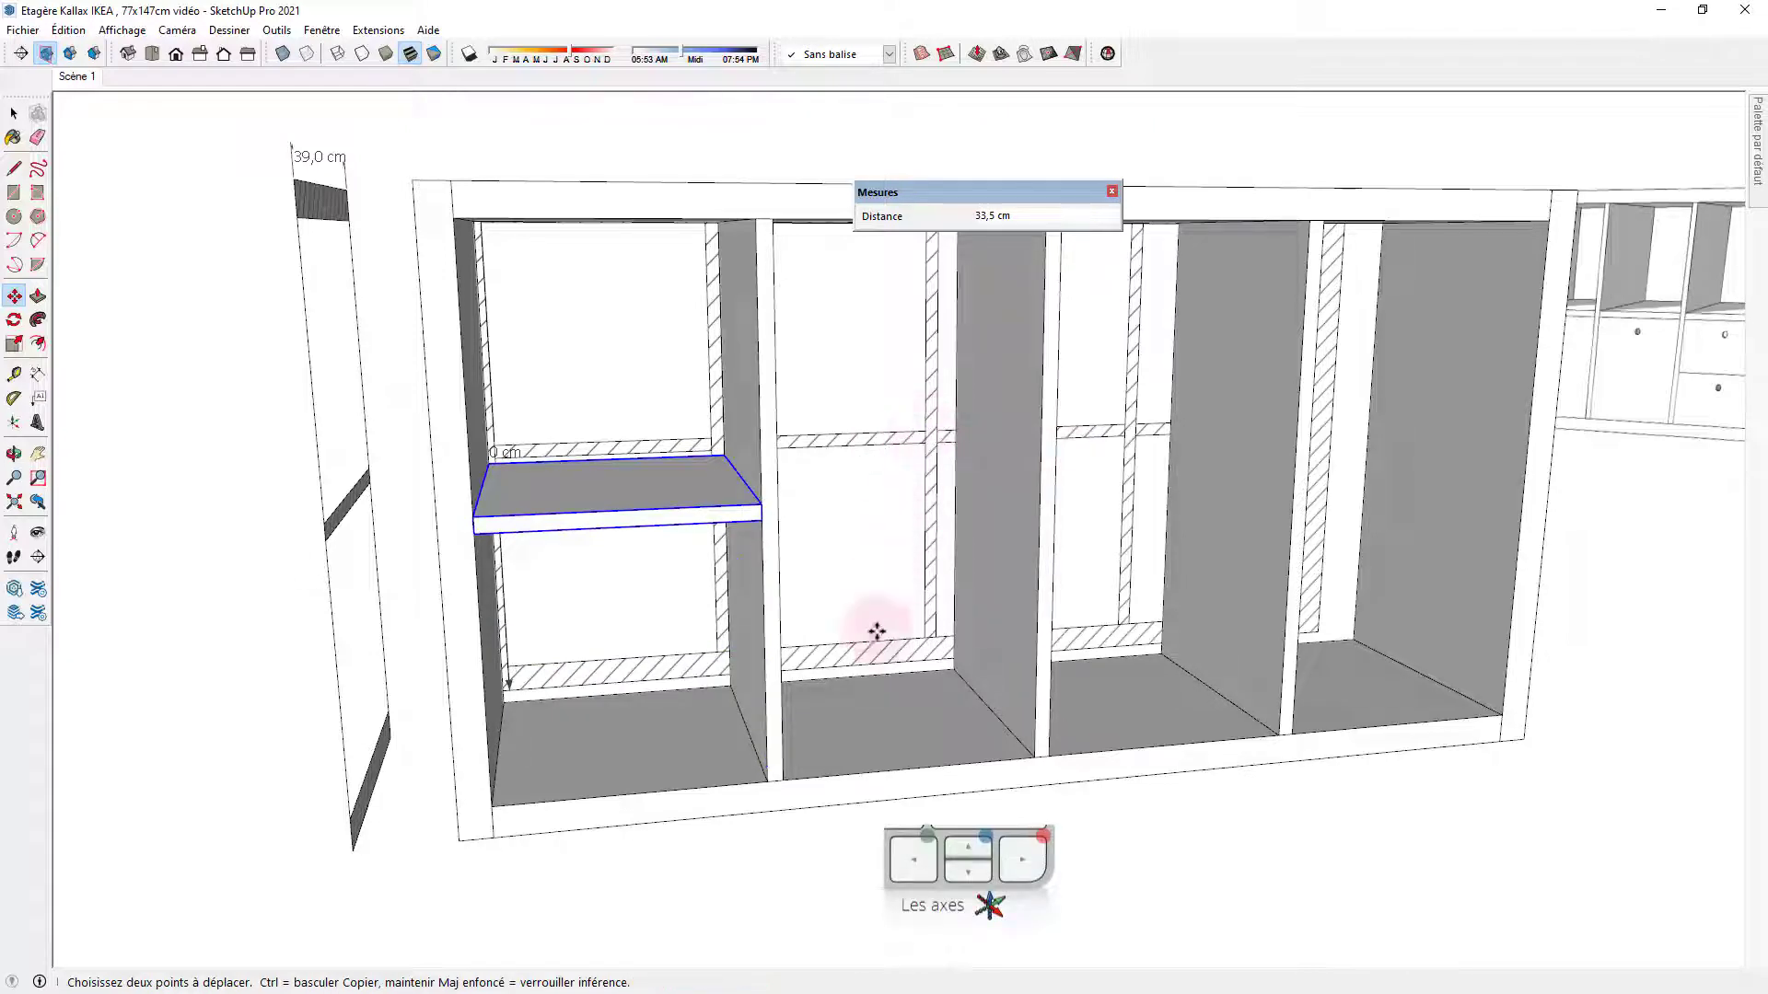
Copy the shelf board sideways at the same height into the second and third compartments.
middle_click_drag(876, 623, 742, 675)
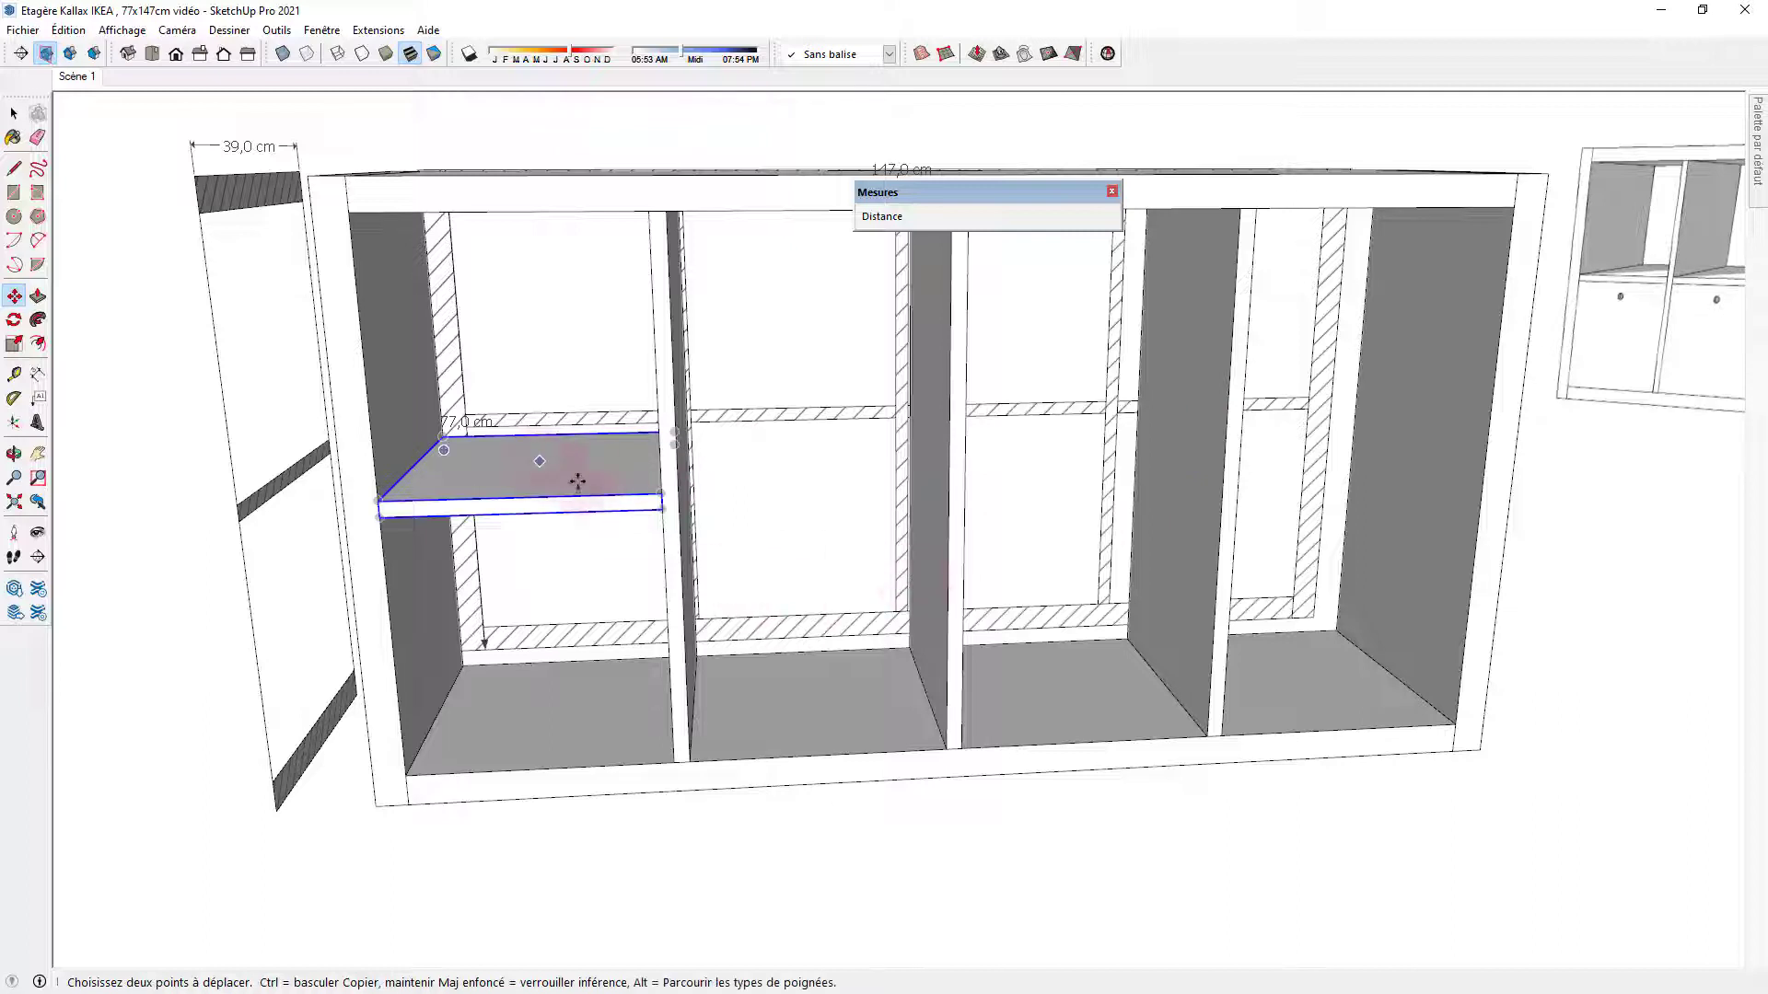
key("space")
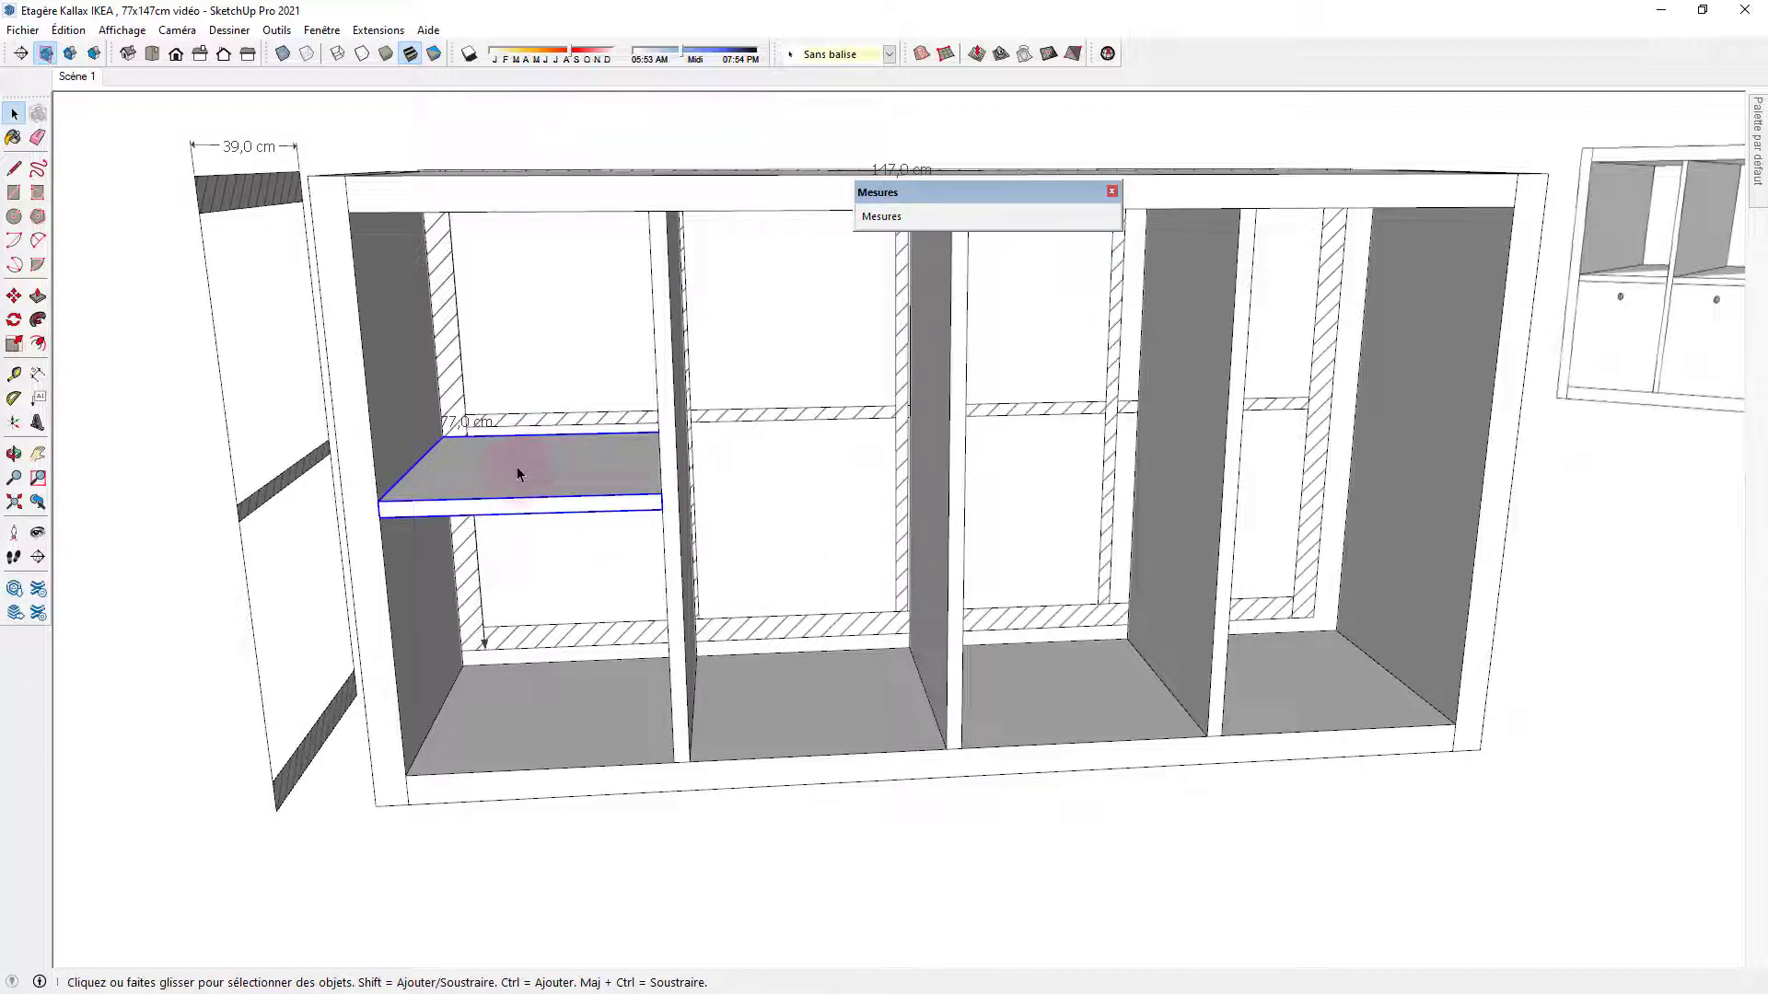
key("m")
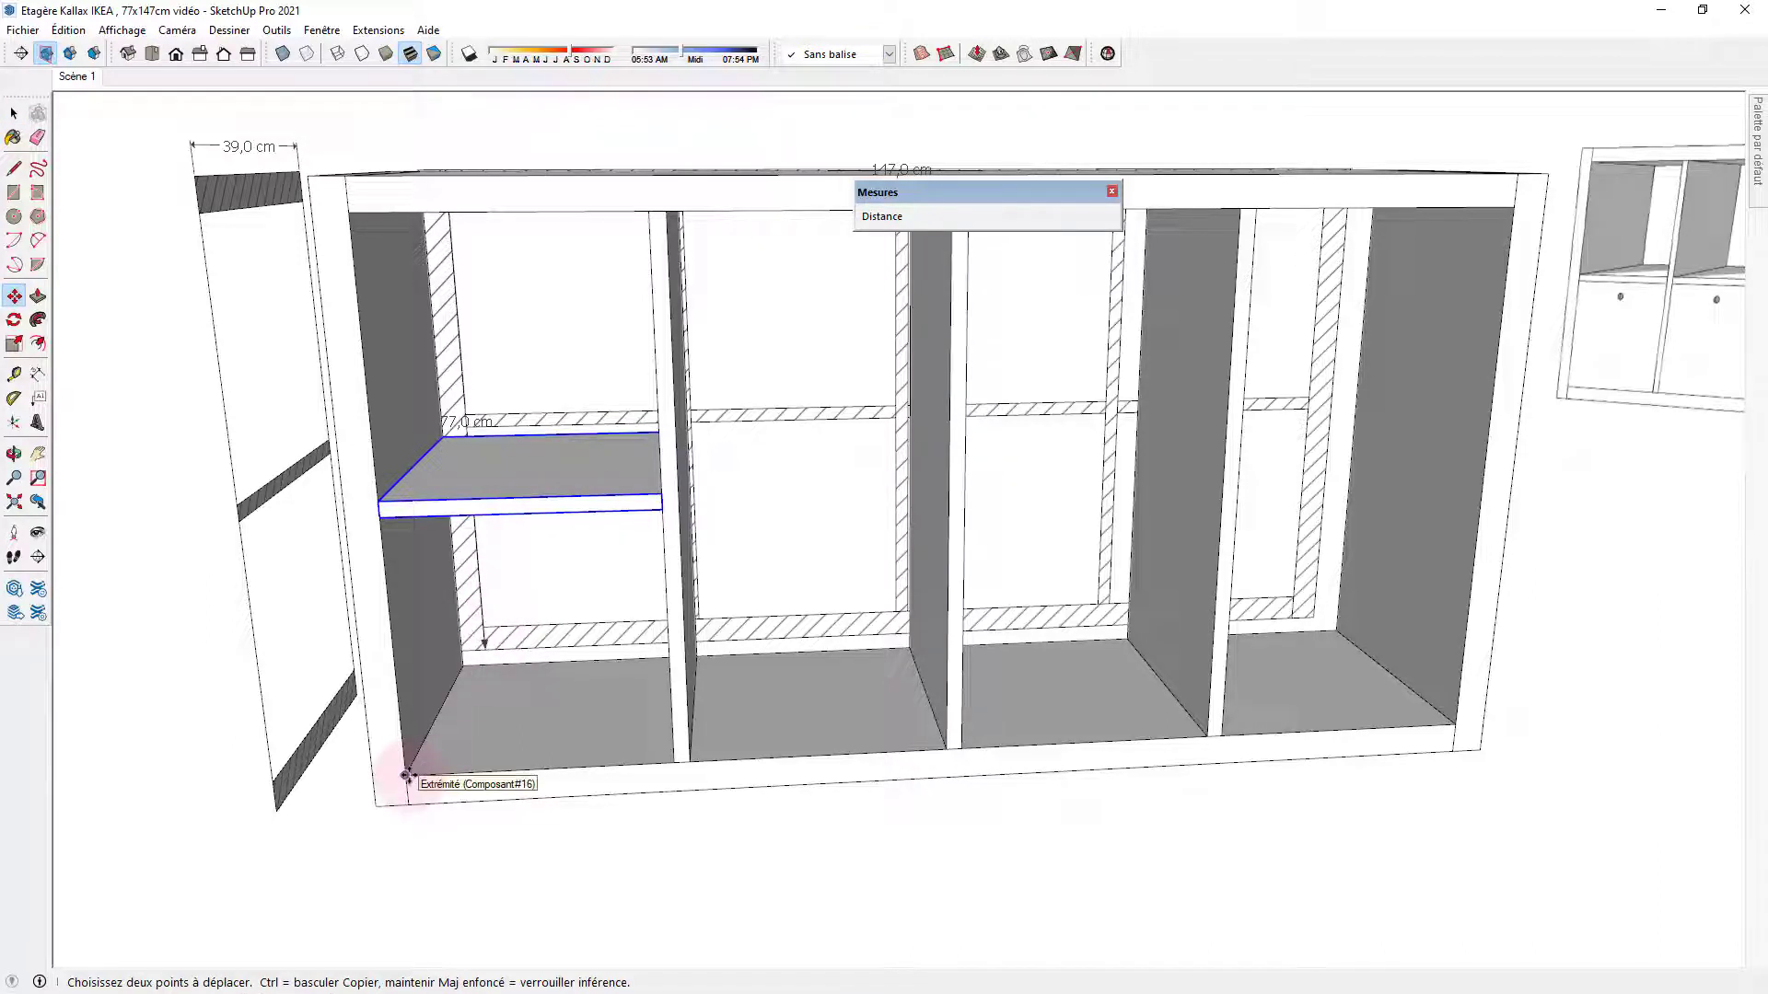
left_click(380, 518)
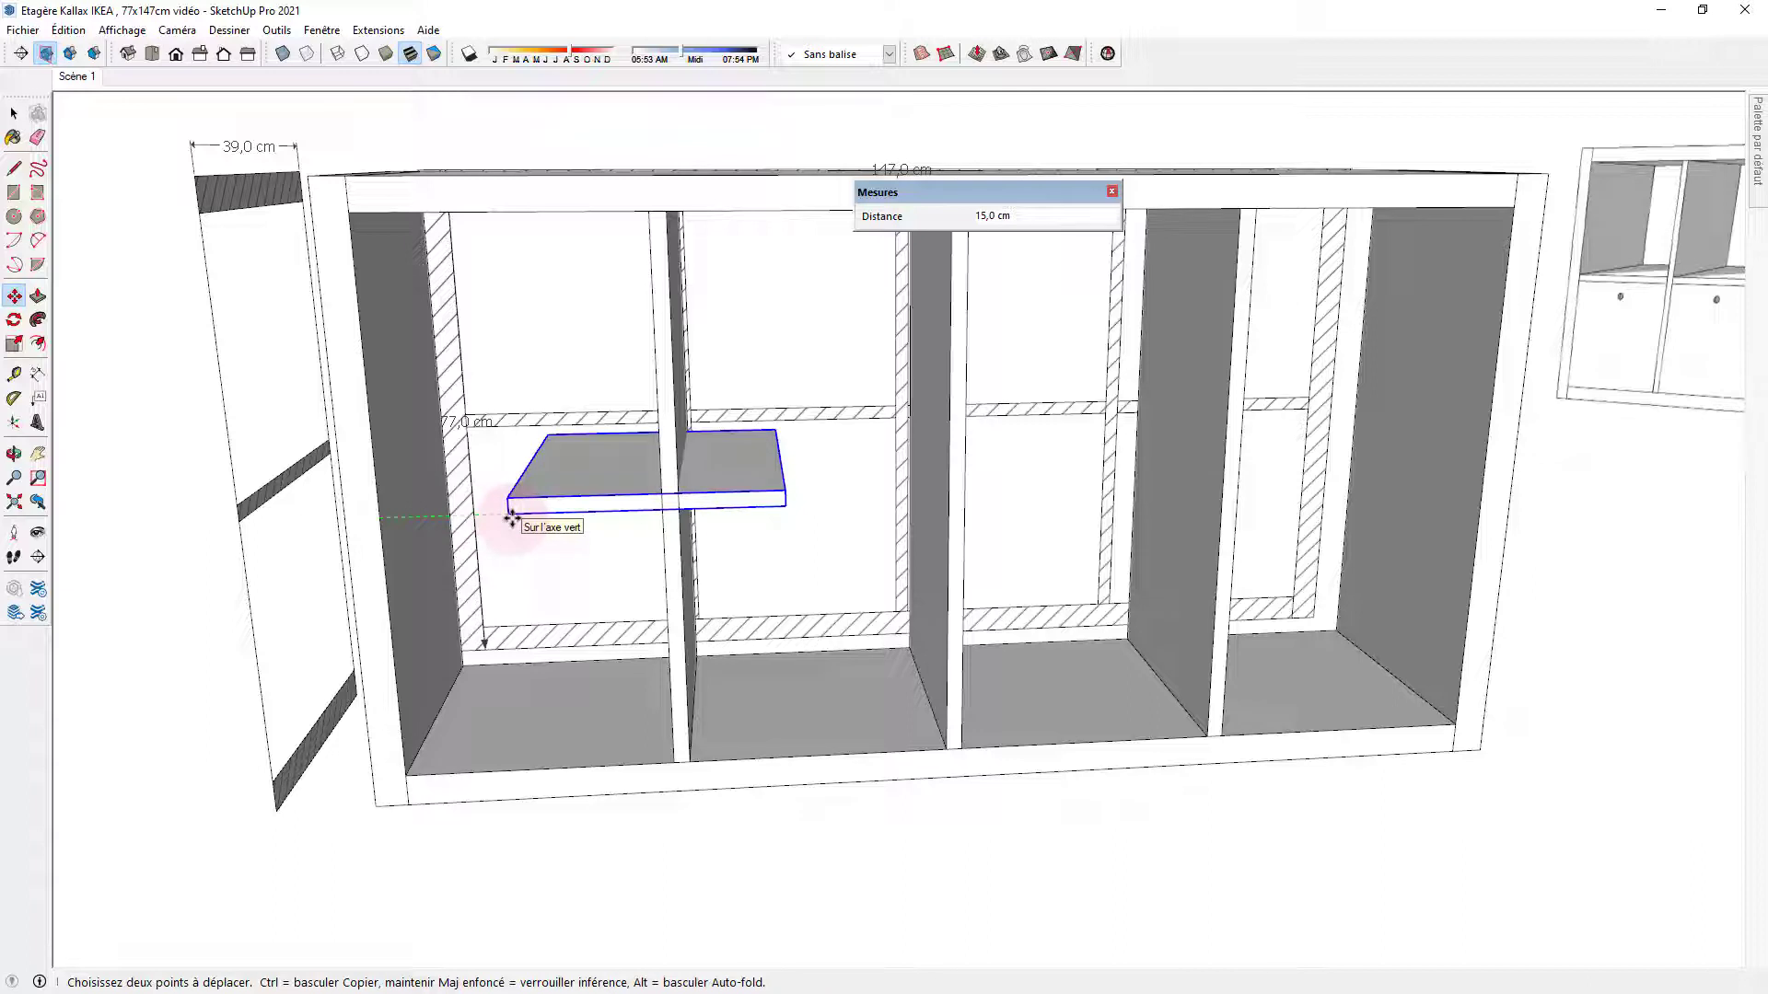
key("ctrl")
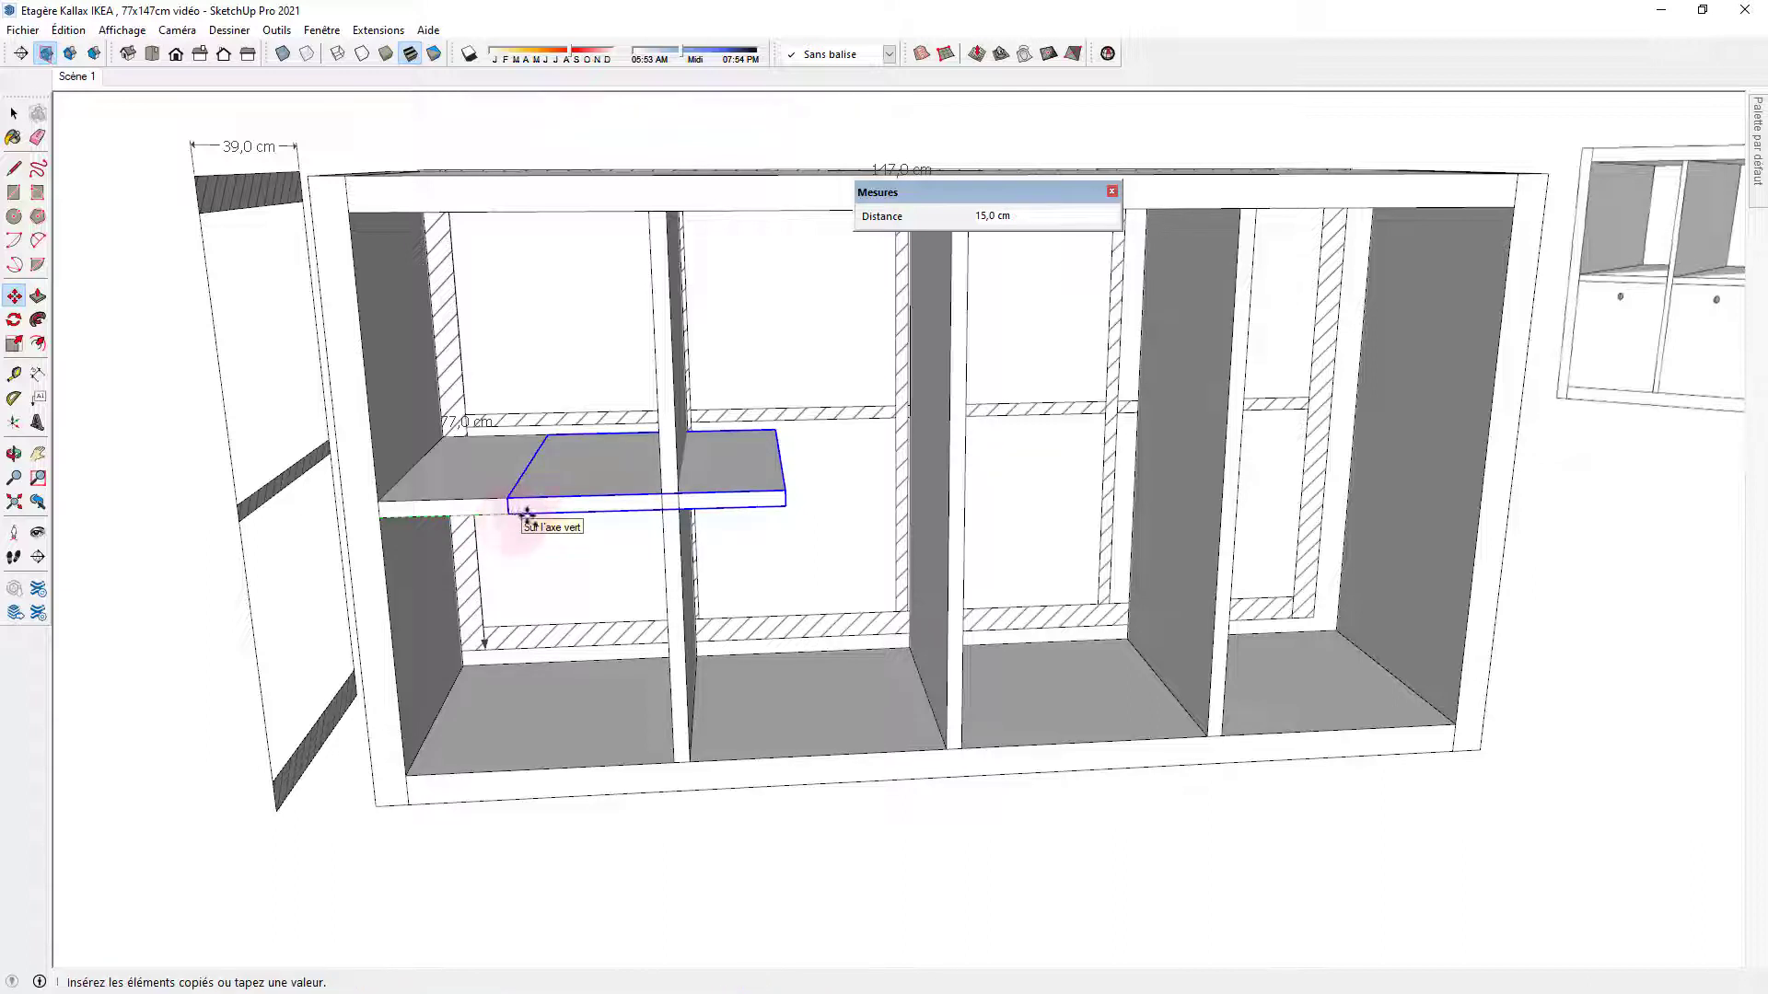
left_click(677, 509)
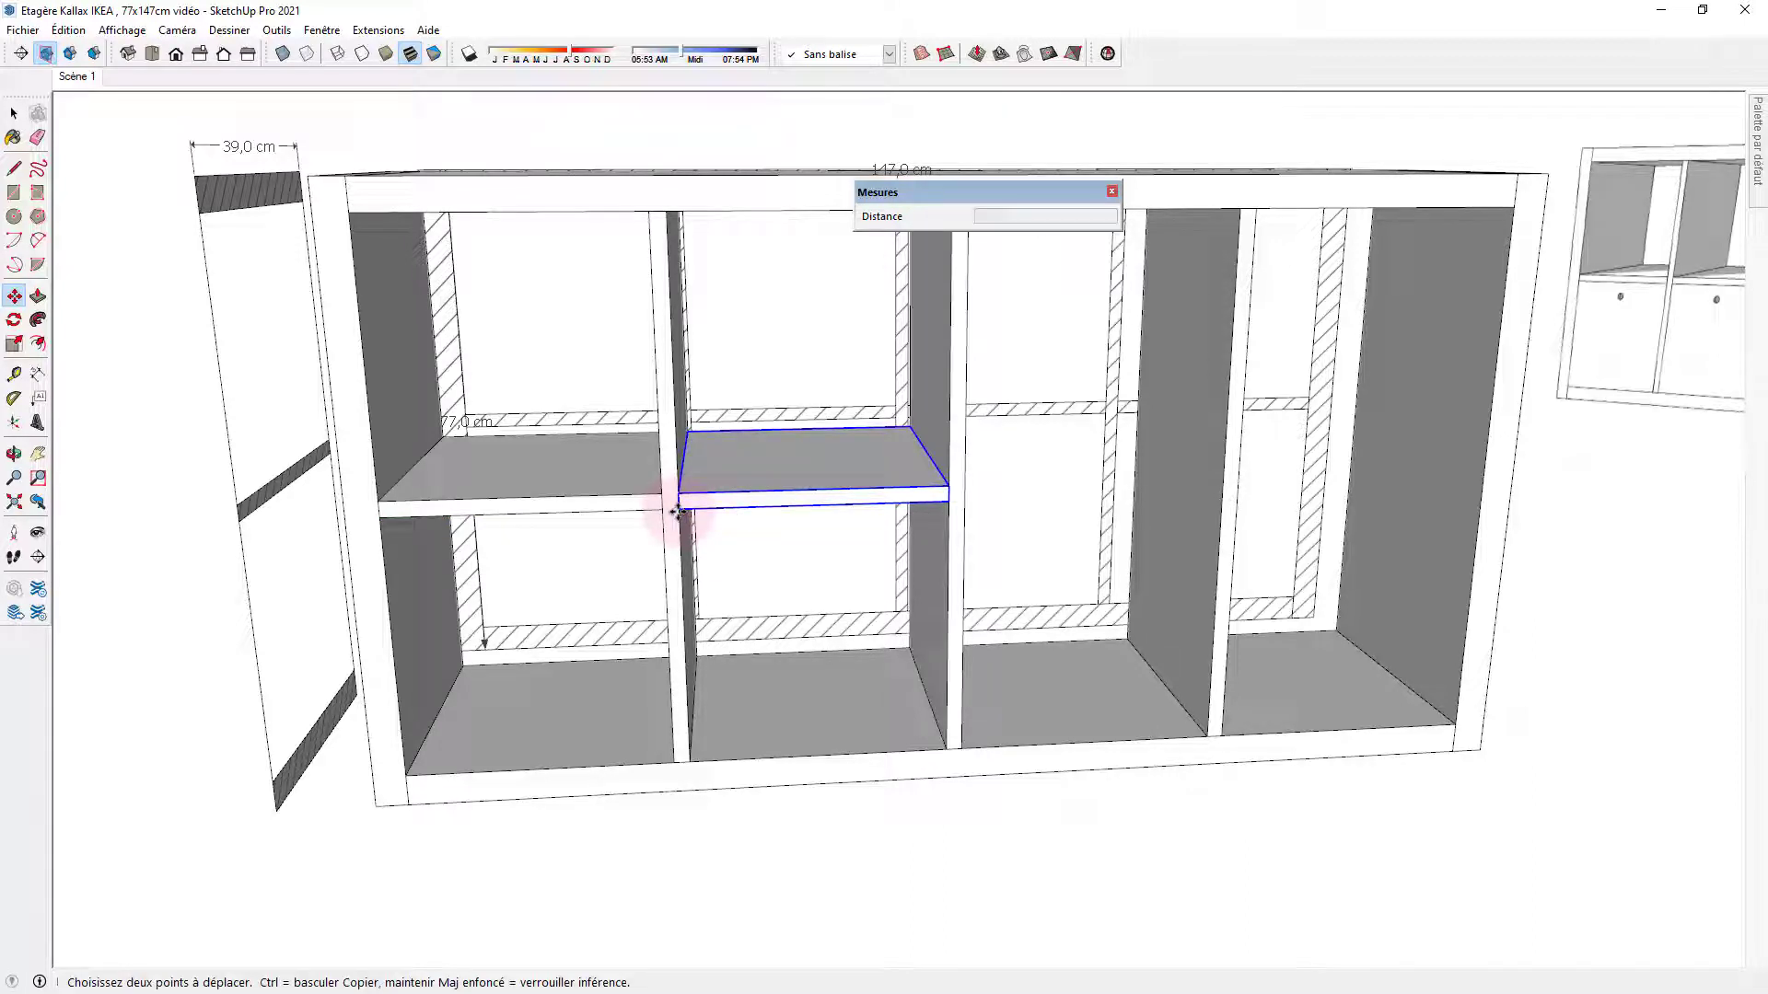
left_click(677, 509)
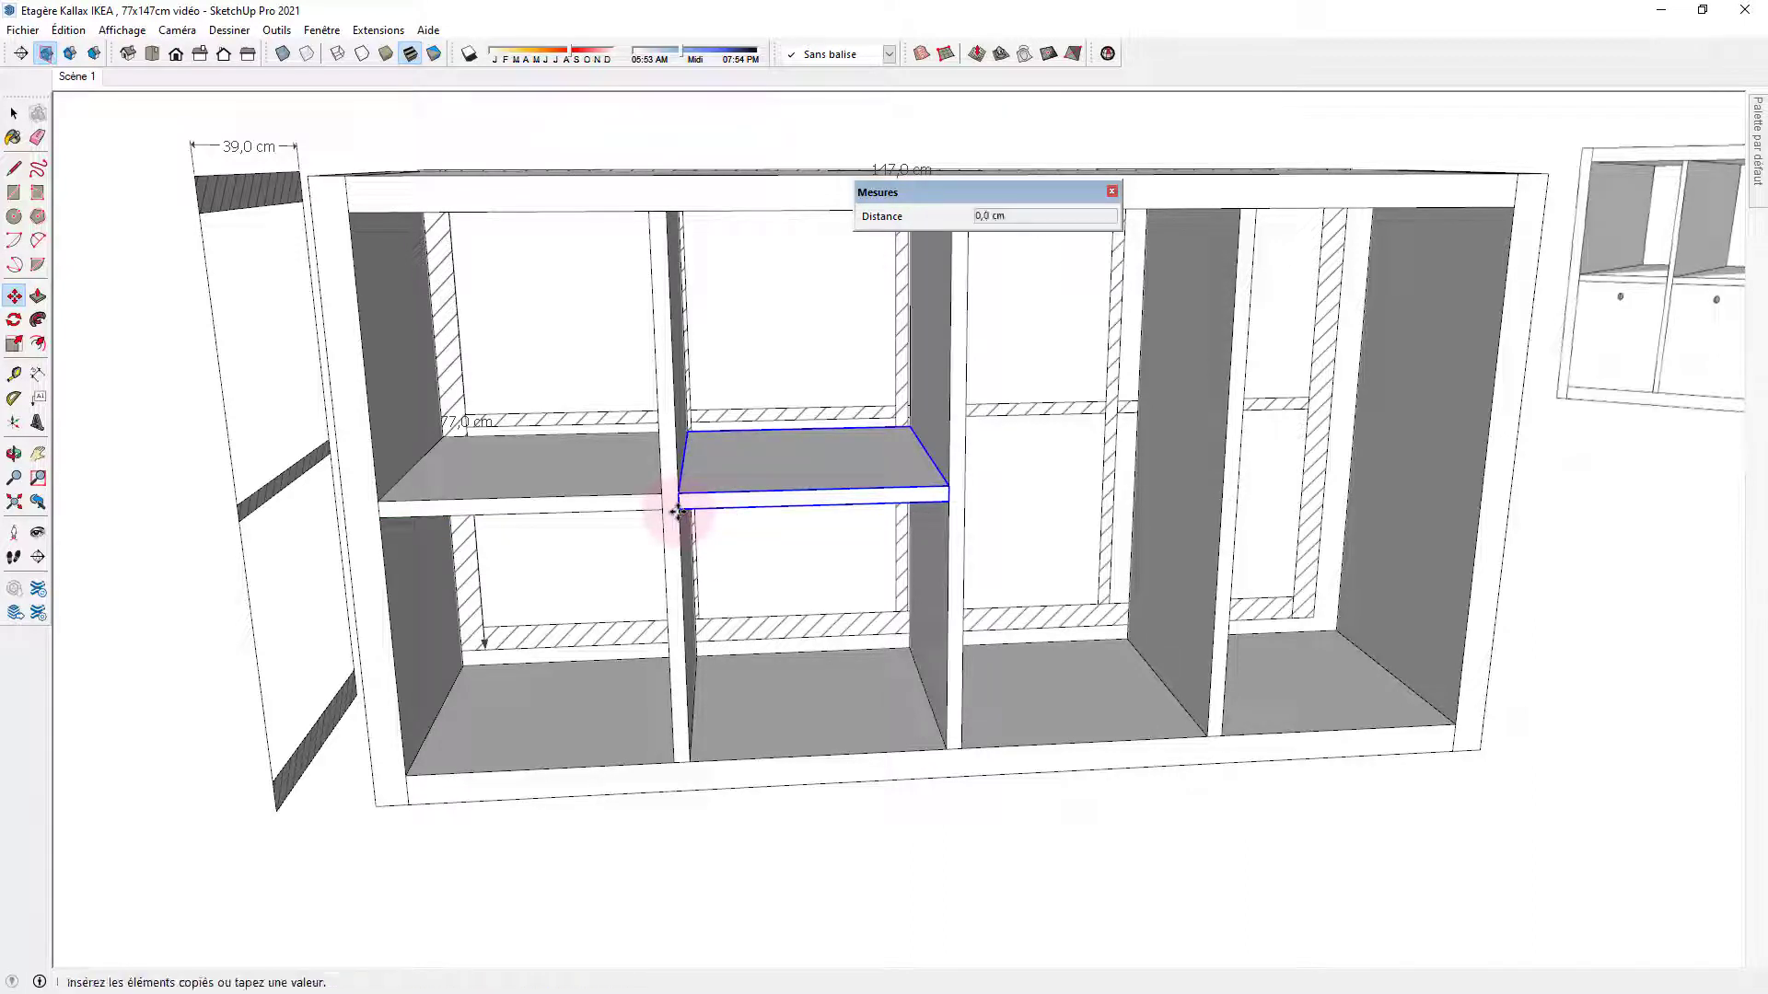
left_click(960, 496)
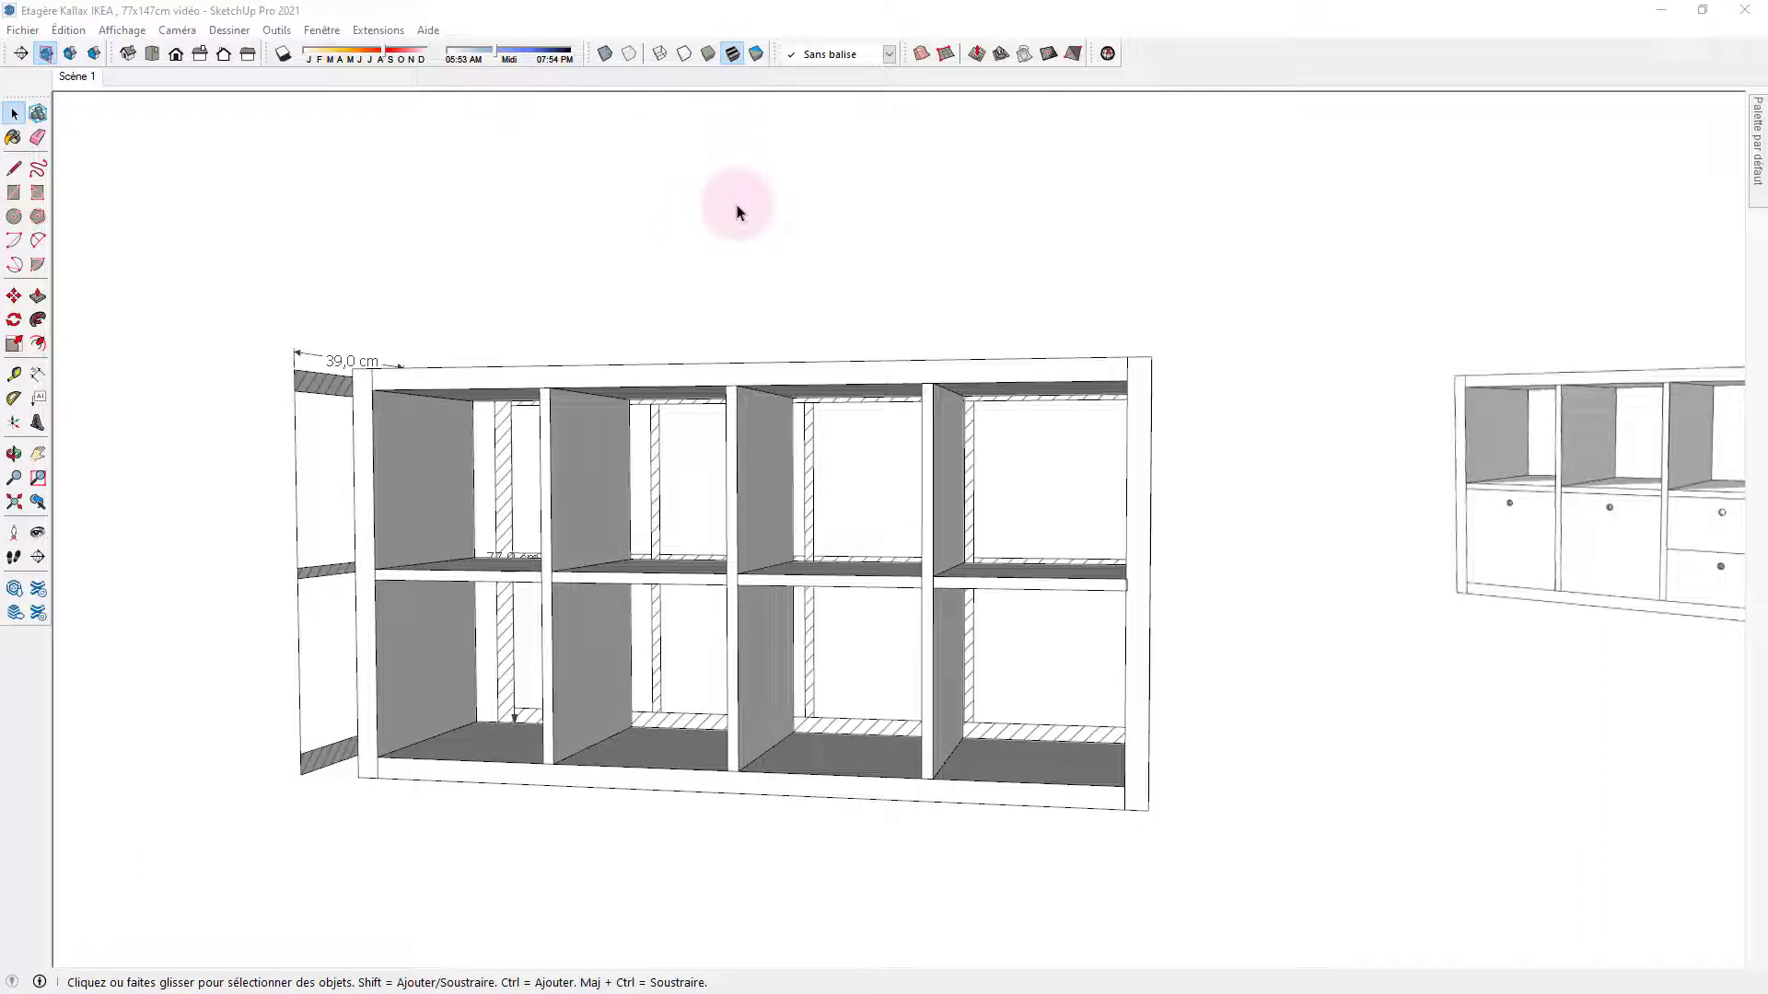
Draw a front rectangle of about 33.5 × 33.3 cm covering the opening of the lower leftmost compartment.
middle_click_drag(737, 212, 771, 254)
scroll(451, 681, "up", 2)
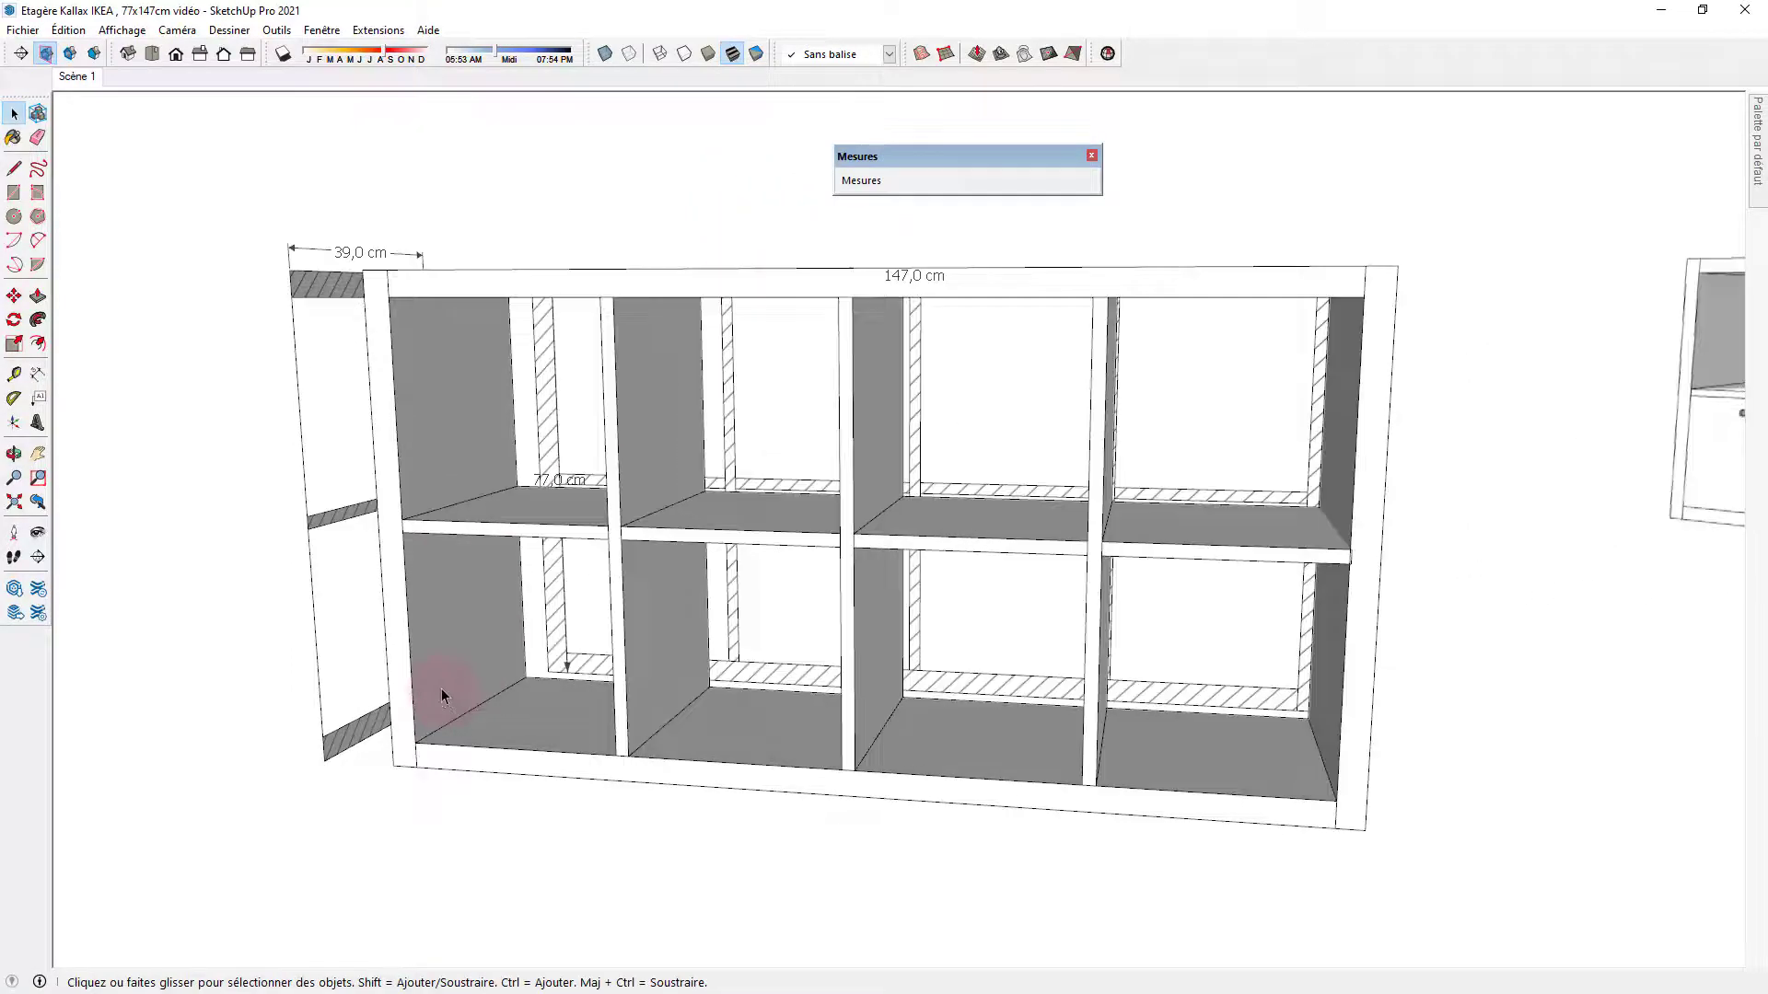
scroll(442, 691, "up", 3)
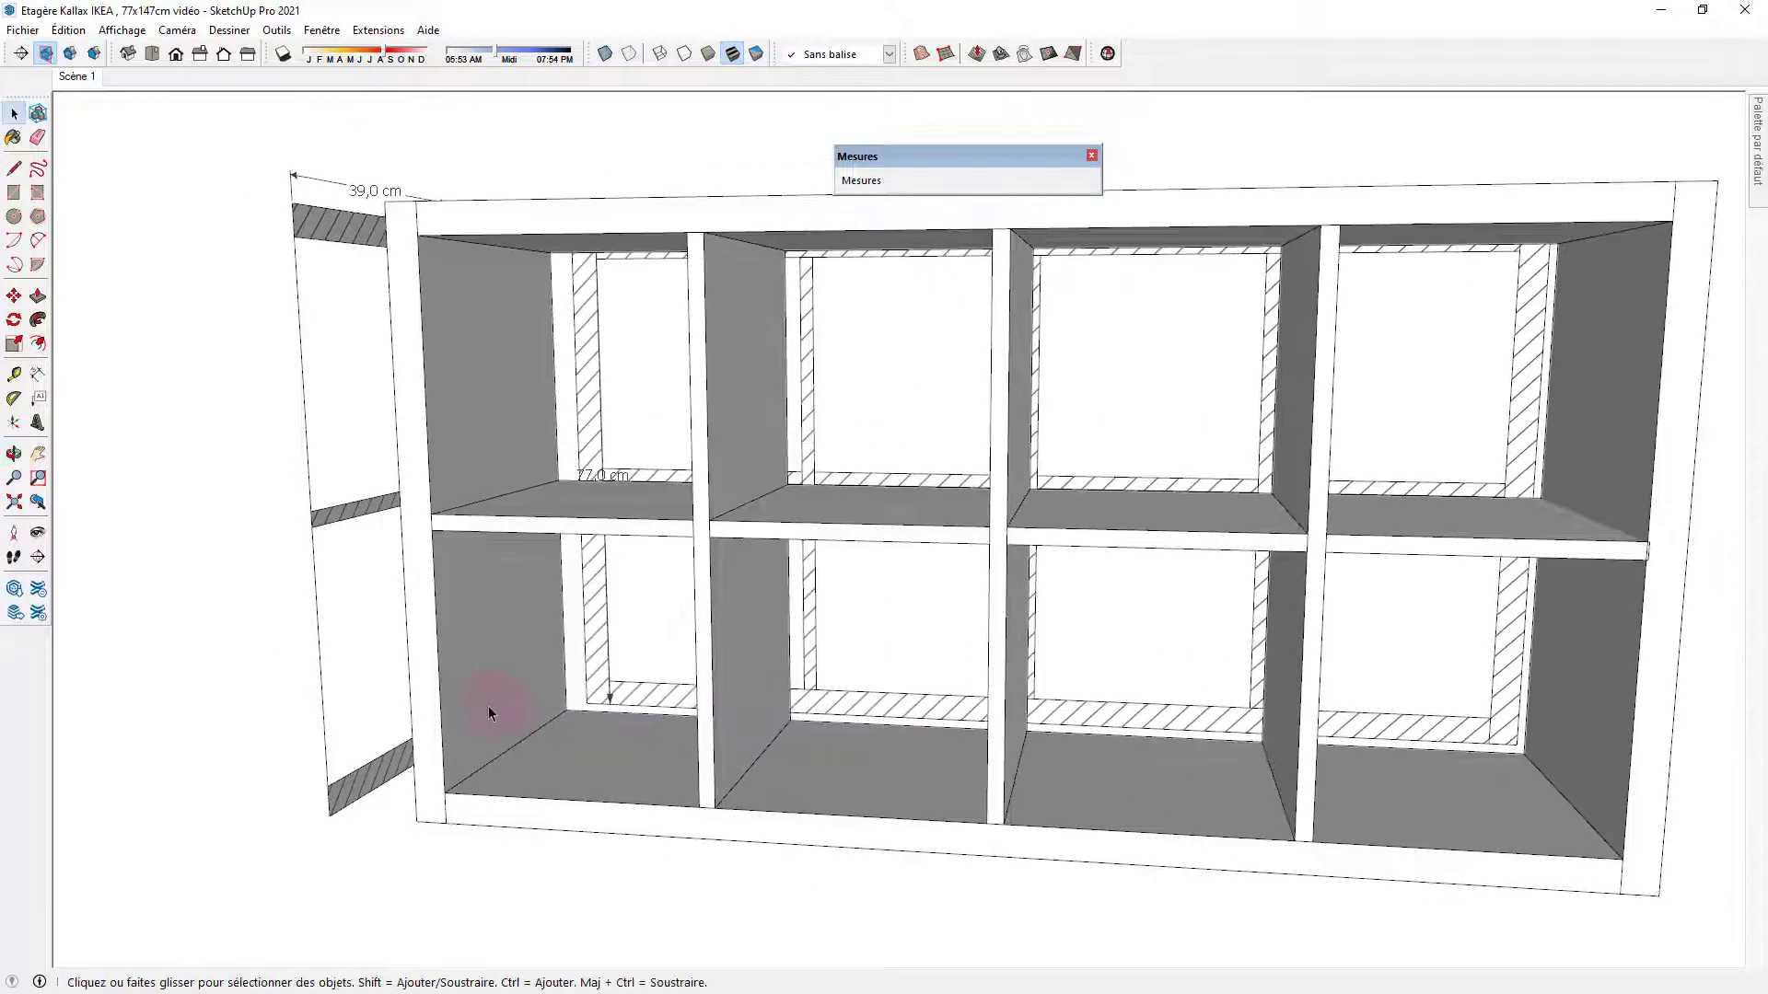
key("r")
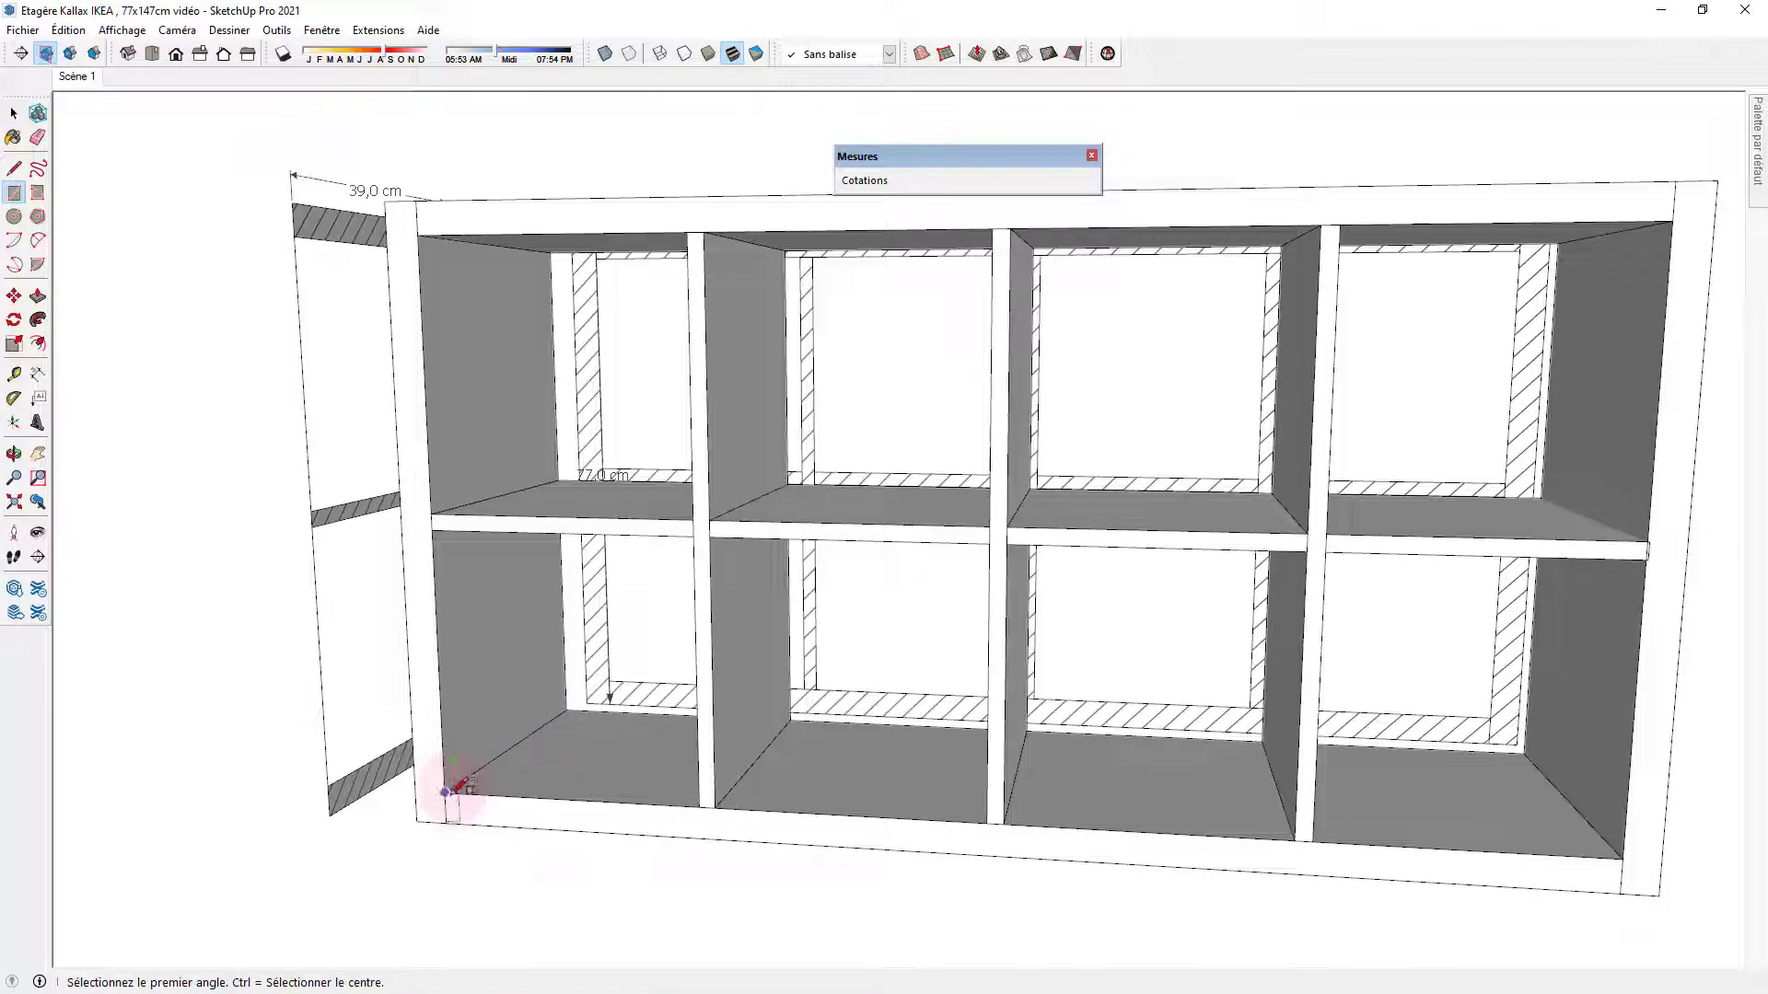
left_click(446, 791)
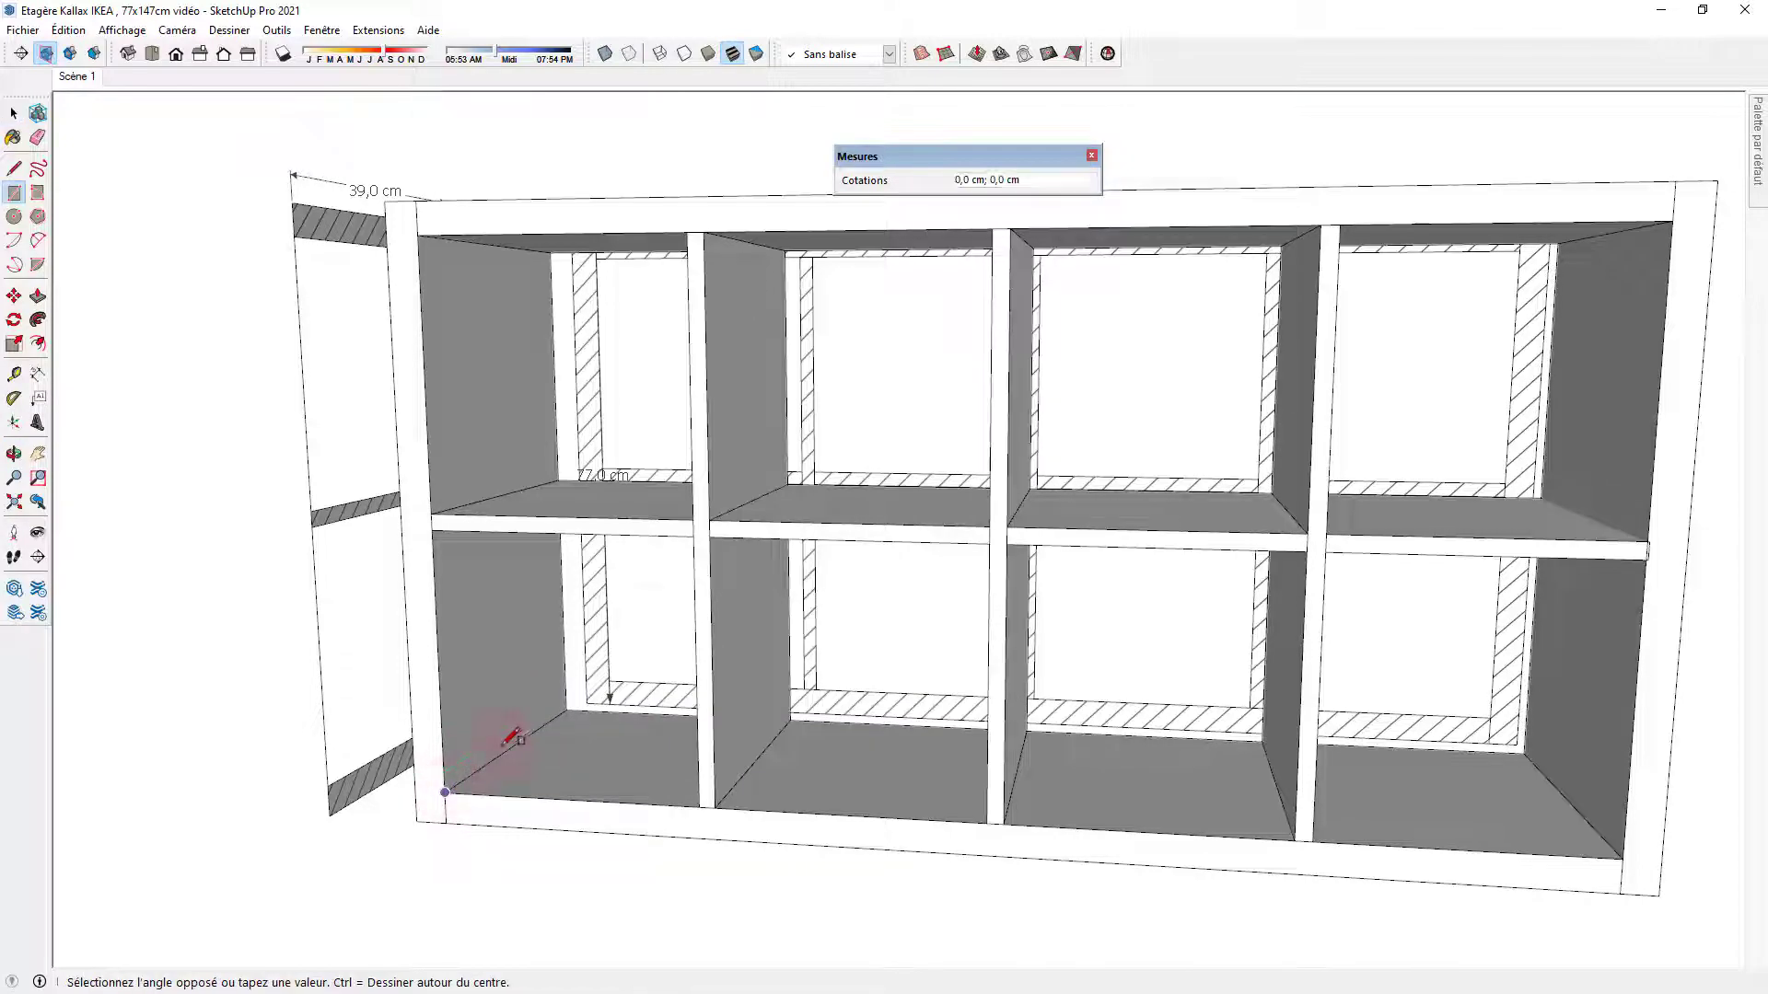
left_click(693, 535)
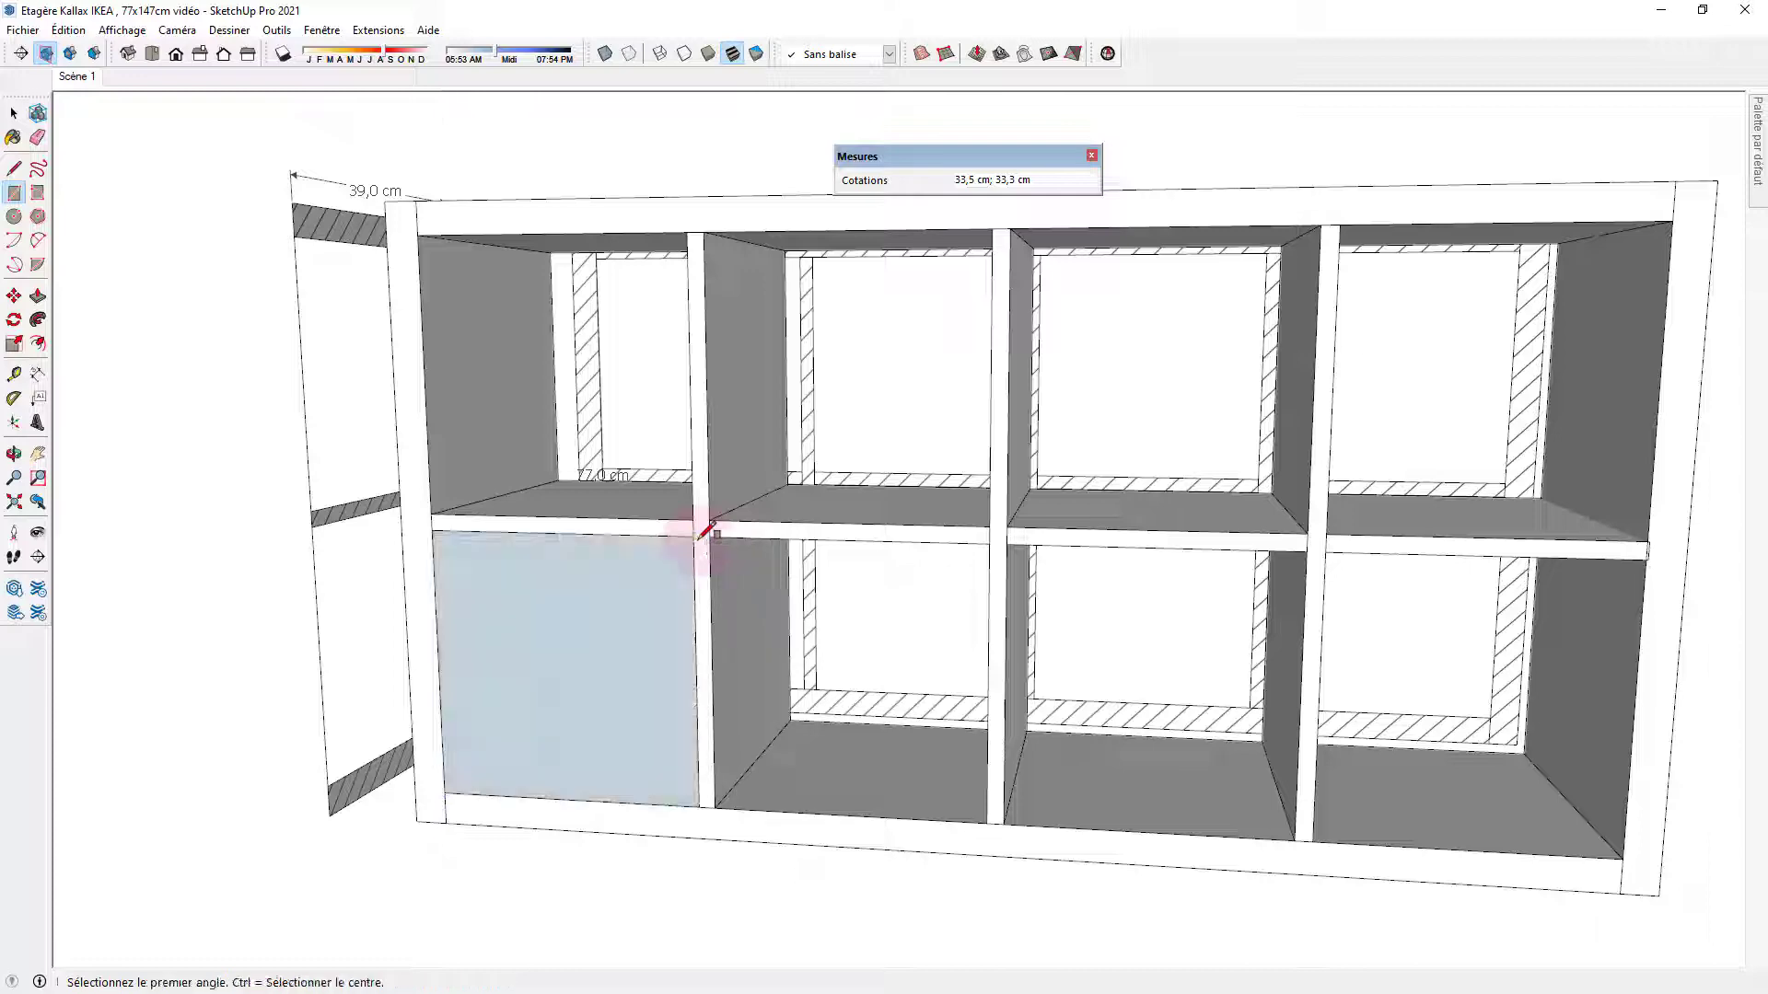
Draw a circle of 1 cm radius centred near the upper edge of the front rectangle and remove the face inside it.
middle_click_drag(685, 677, 659, 635)
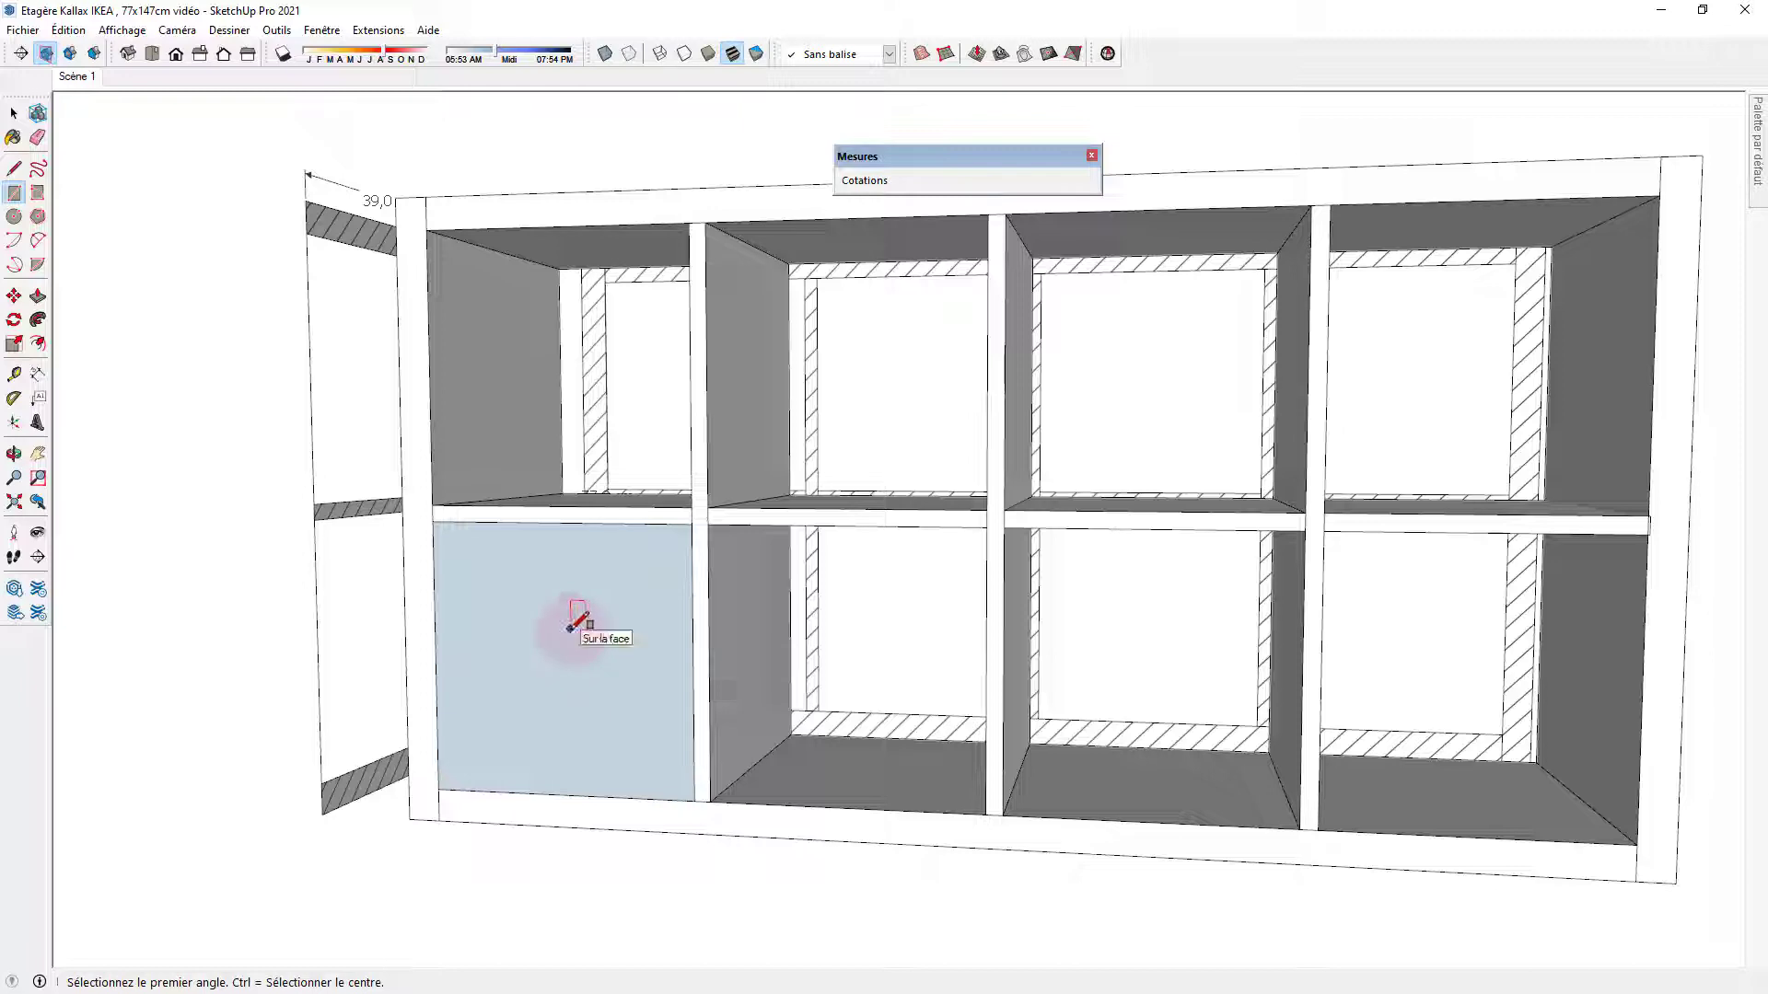
scroll(571, 626, "up", 3)
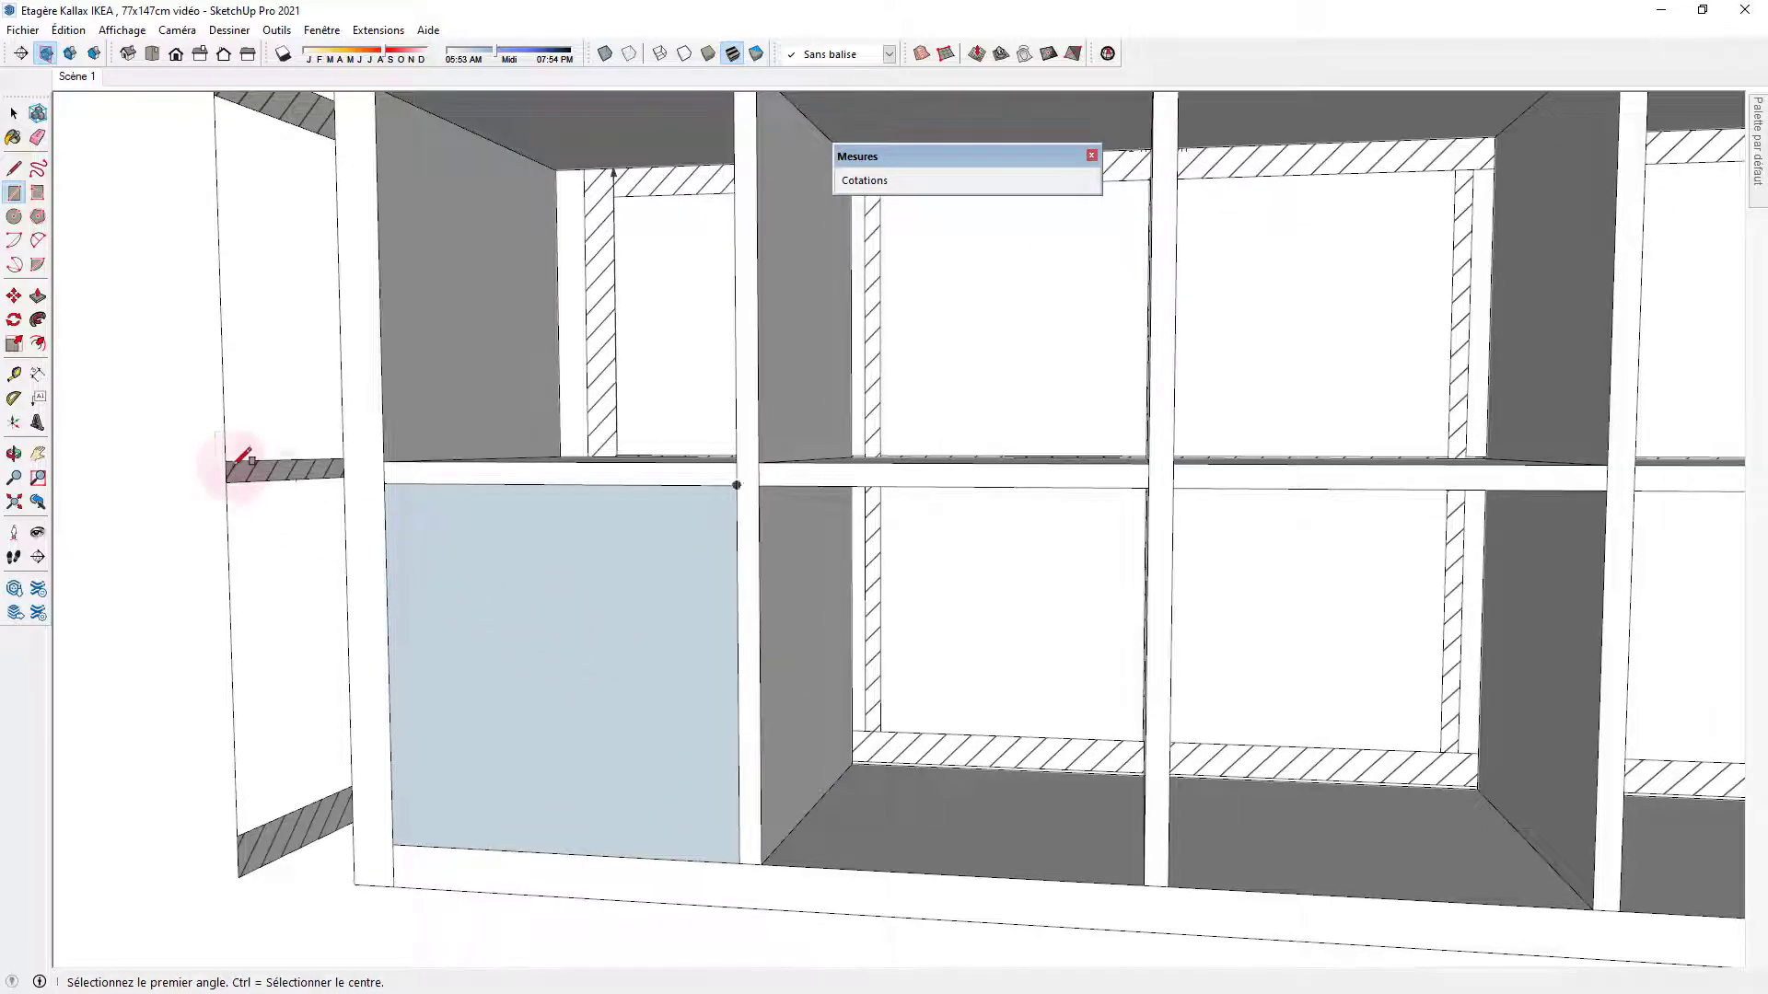
left_click(14, 217)
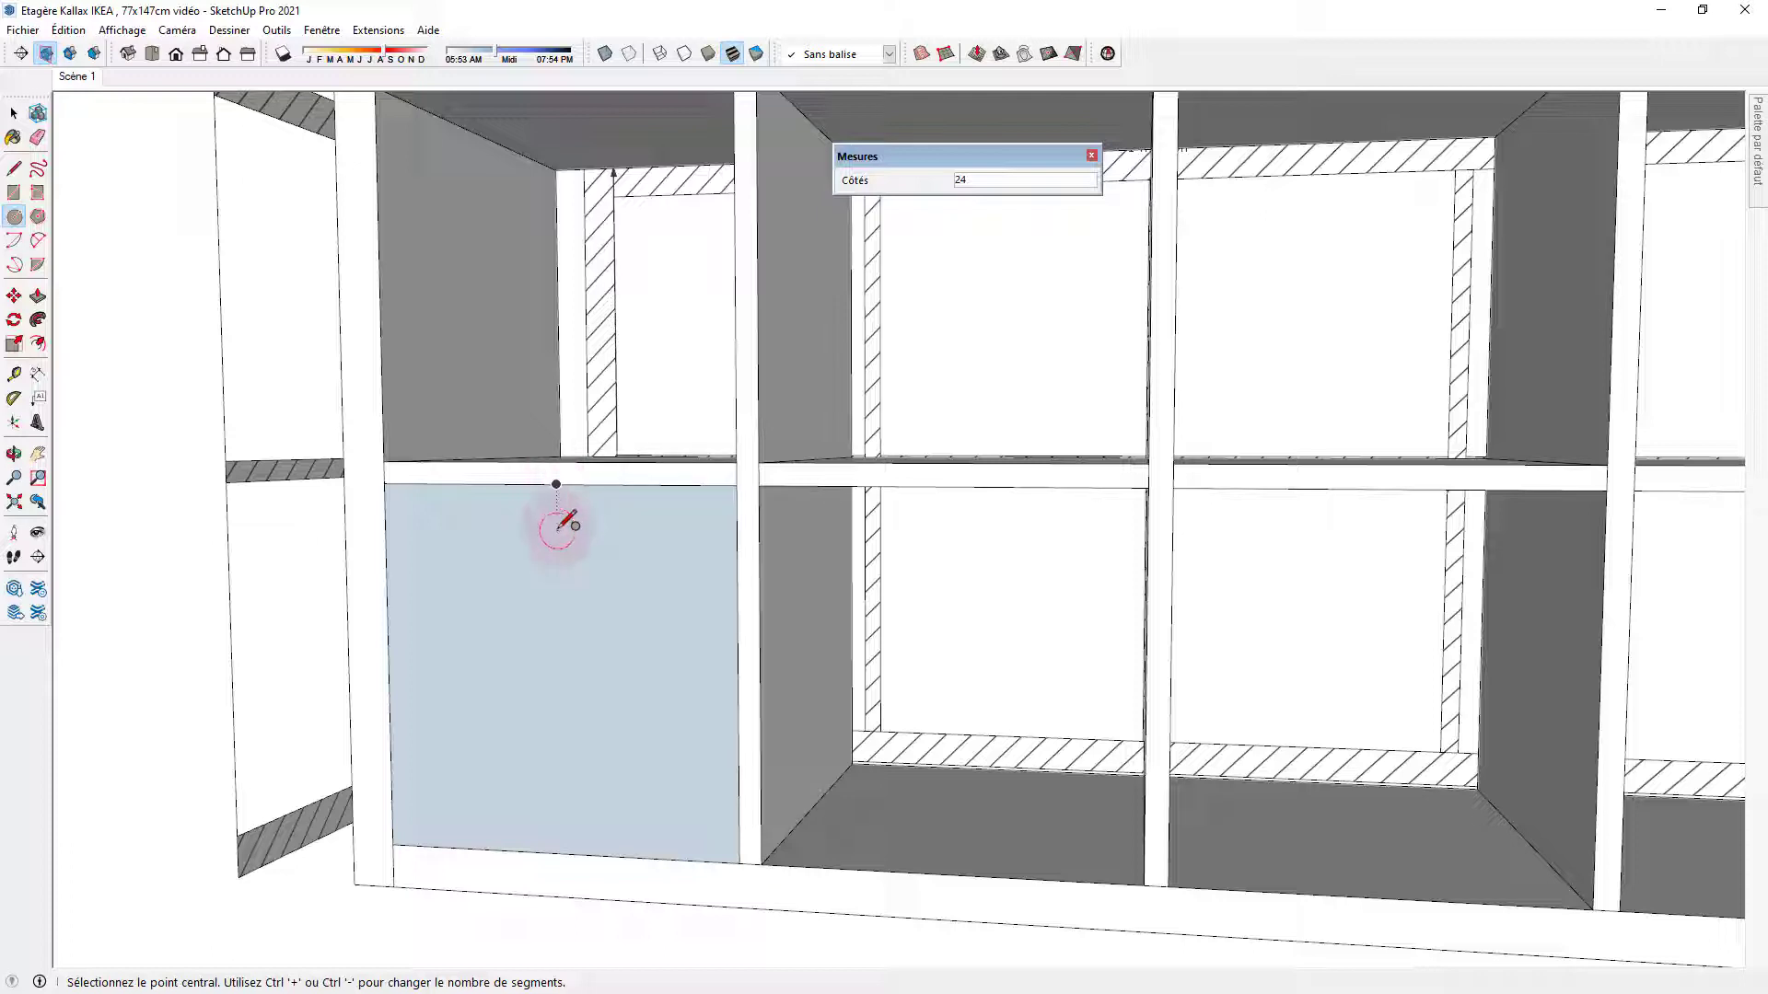
left_click(557, 519)
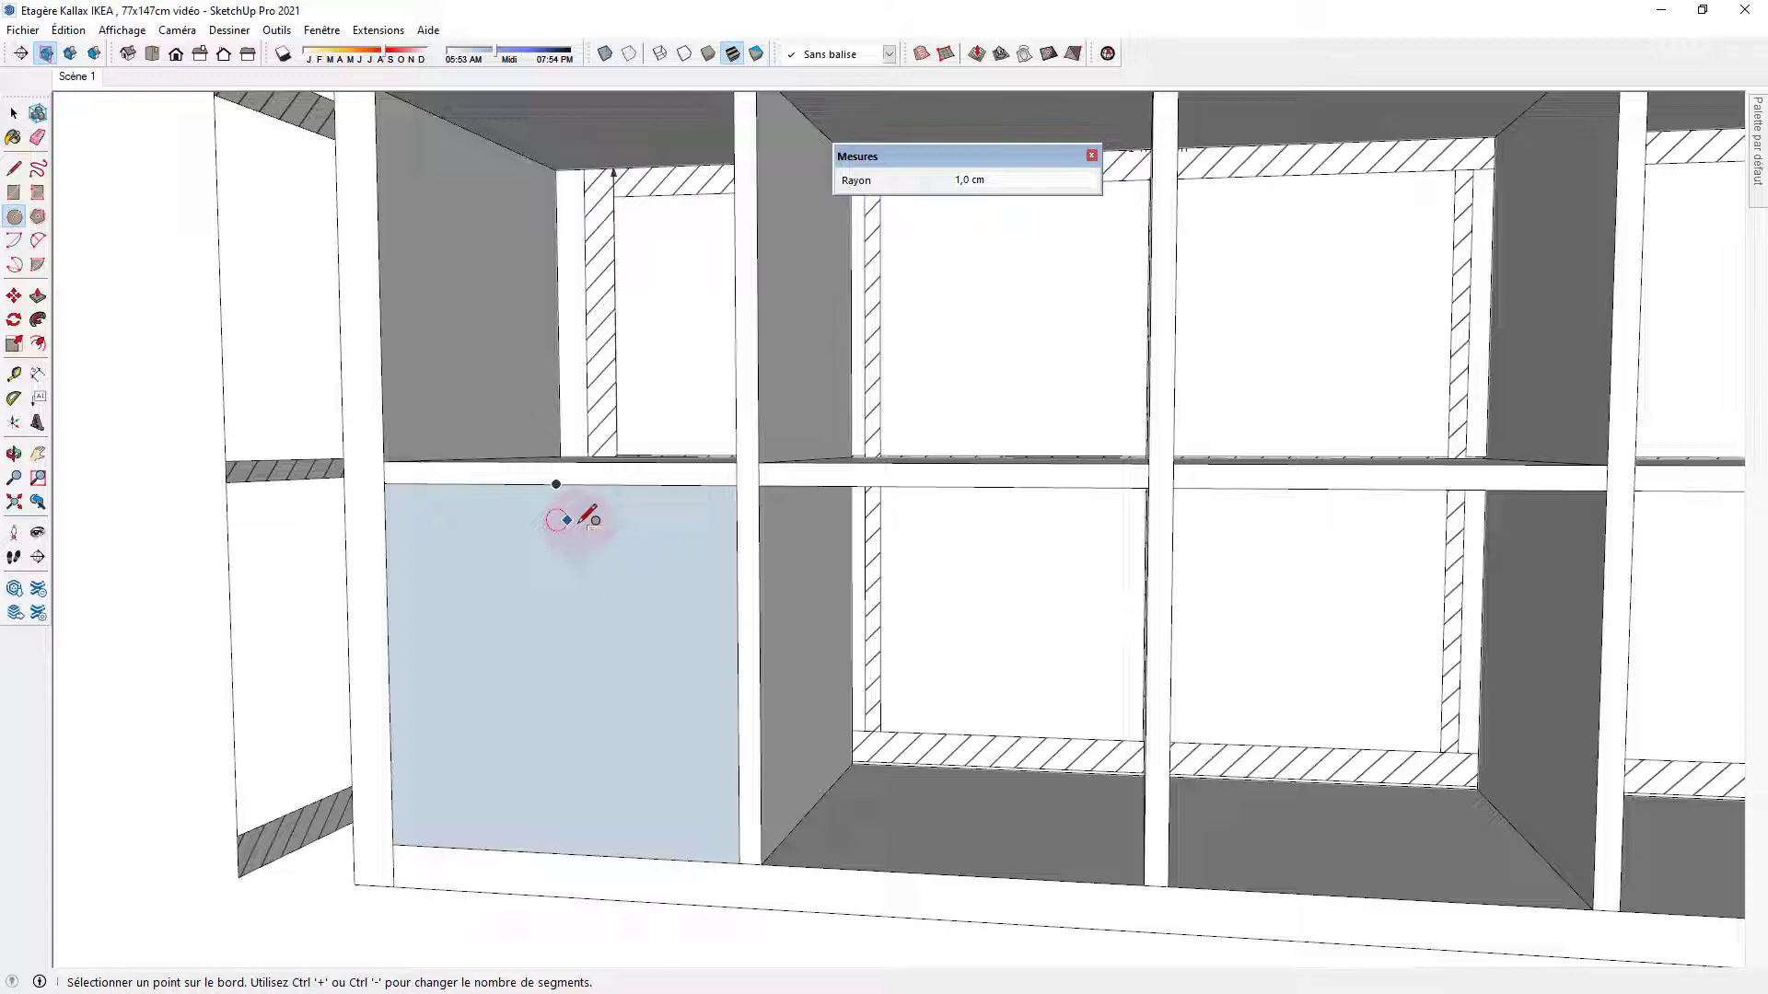
type("1")
key("Return")
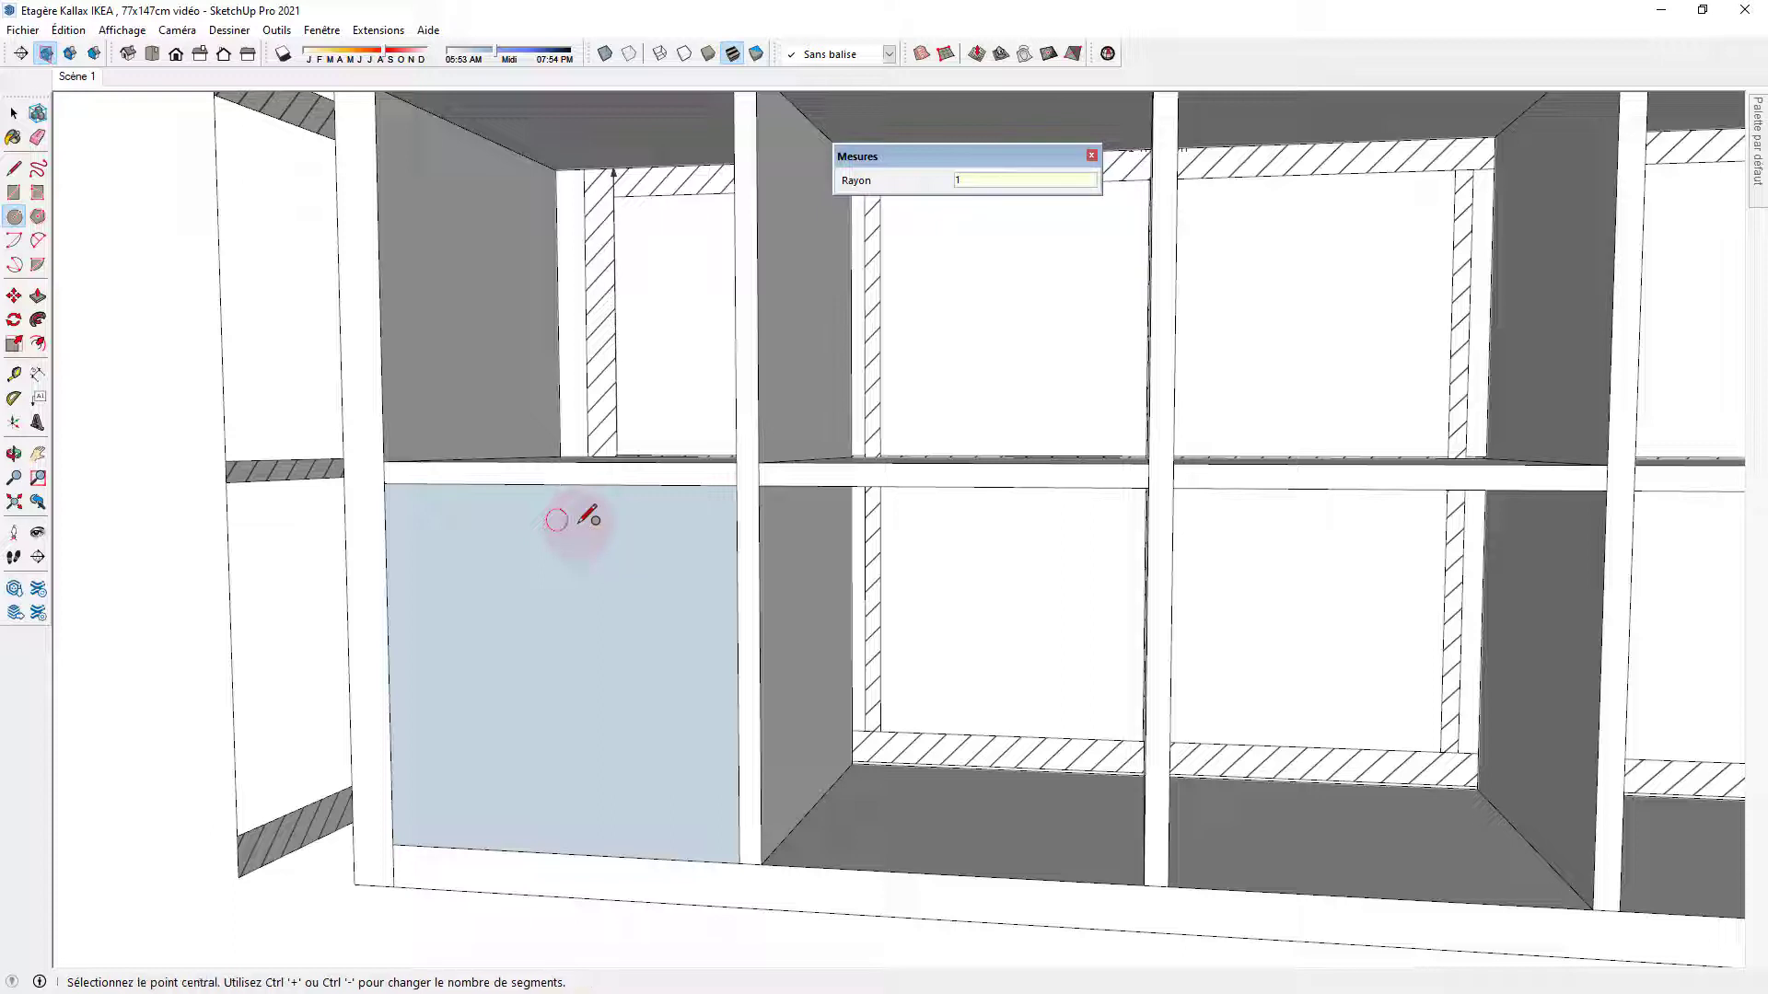
key("space")
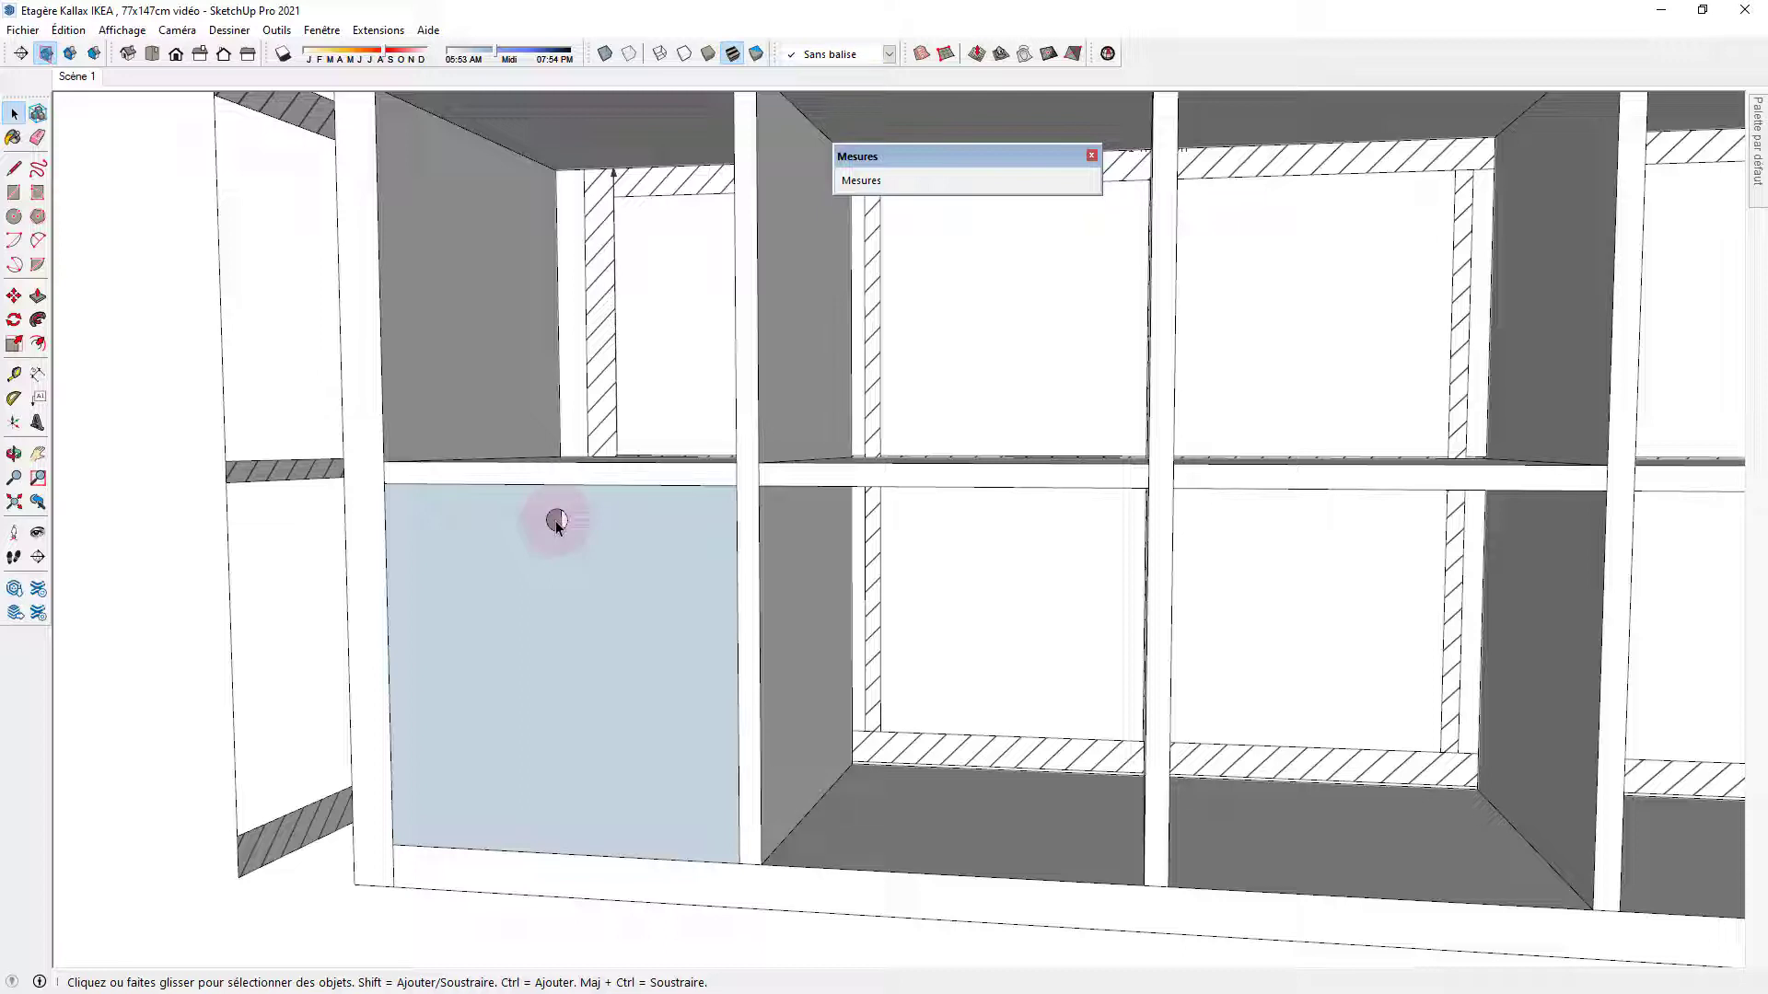
Extrude the front rectangle with the round hole 1 cm outward into a door panel.
key("p")
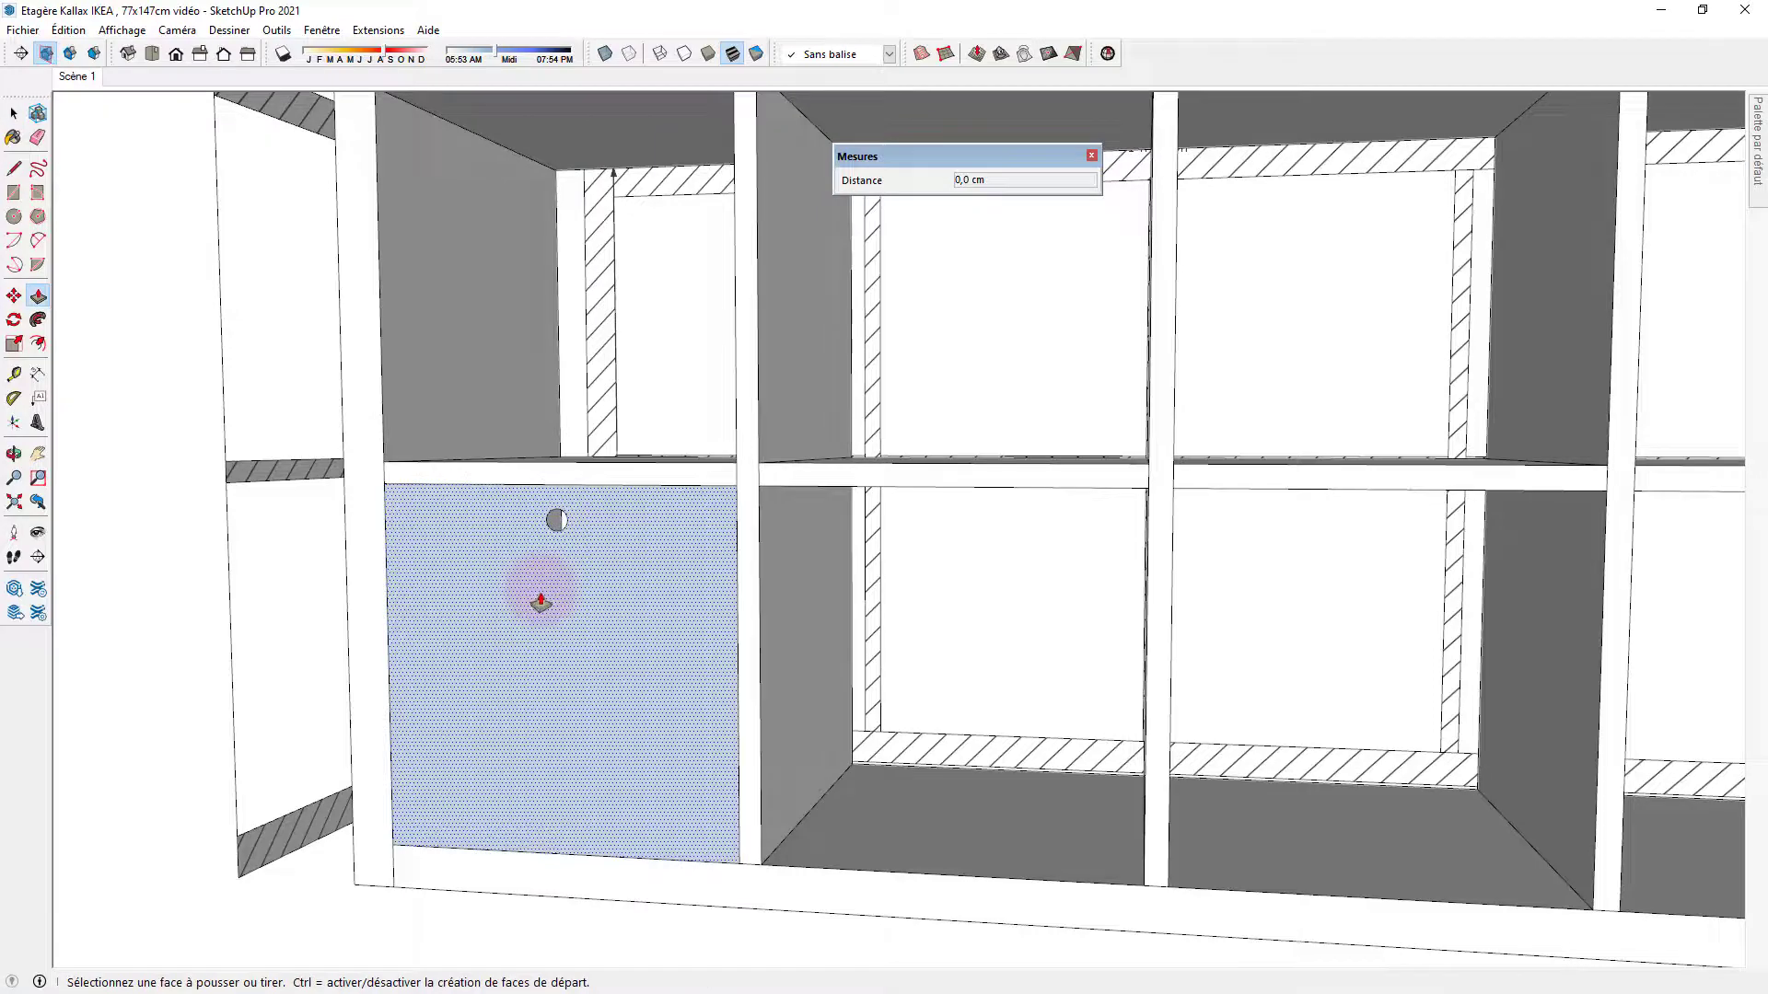
left_click(539, 592)
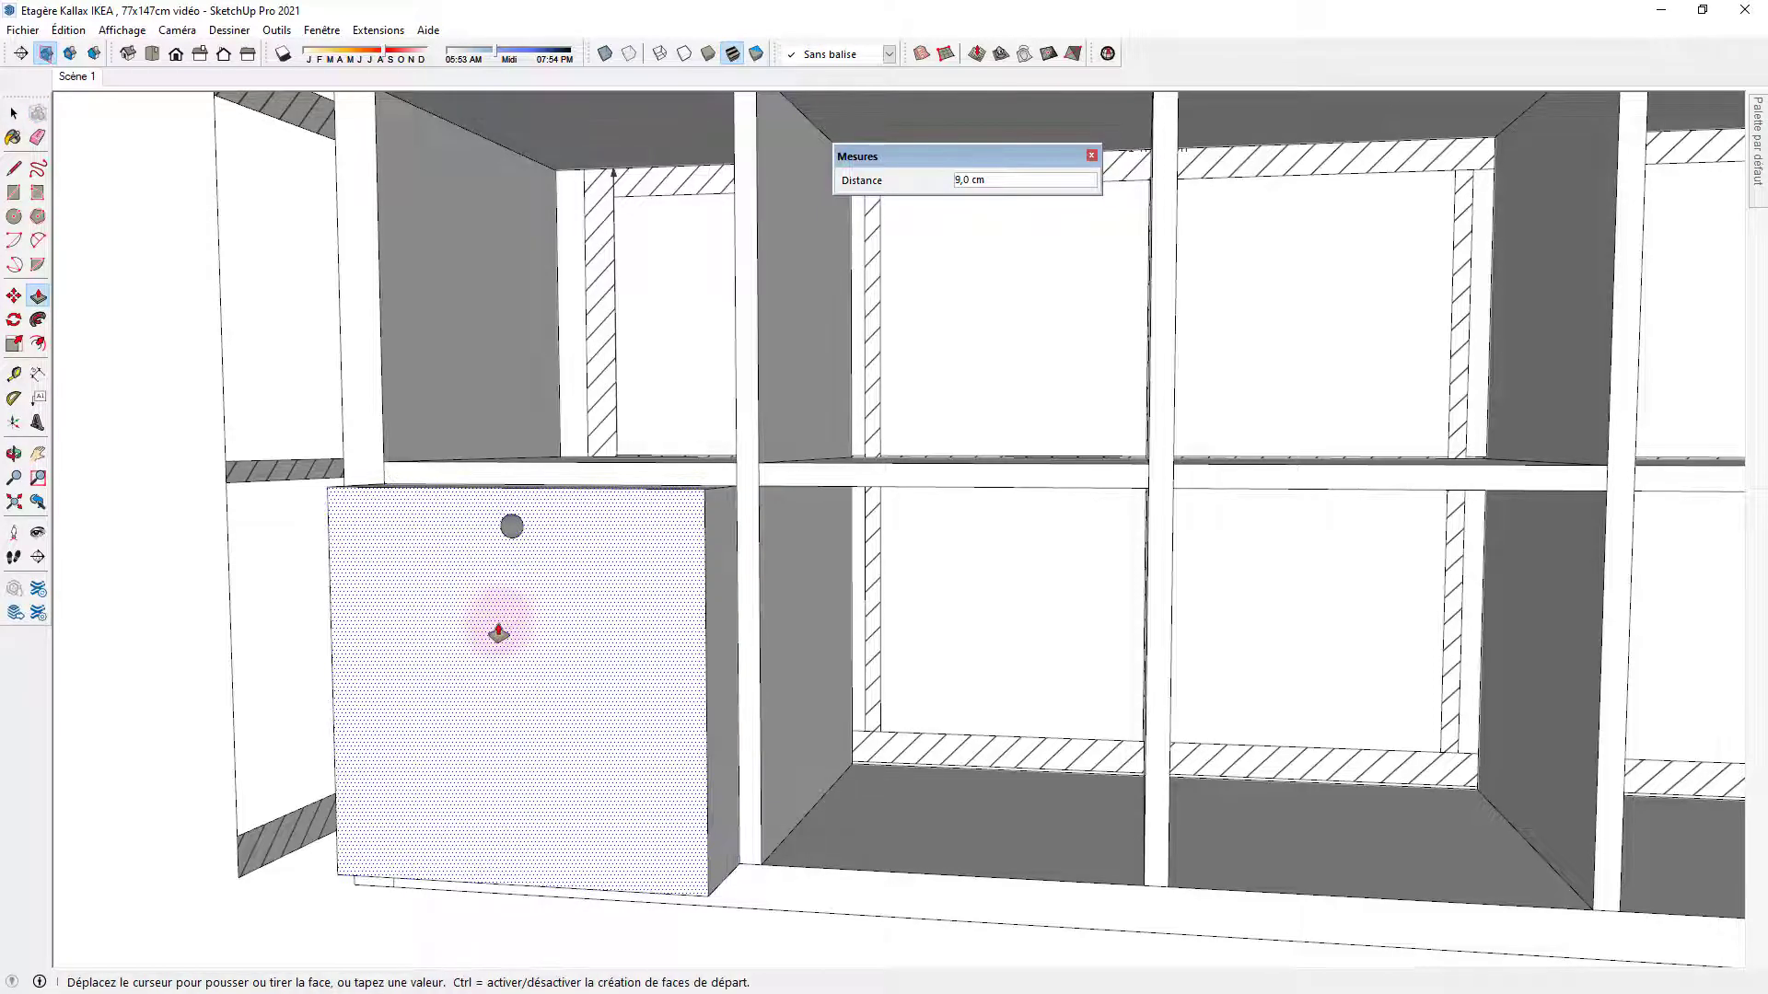
type("1")
key("Return")
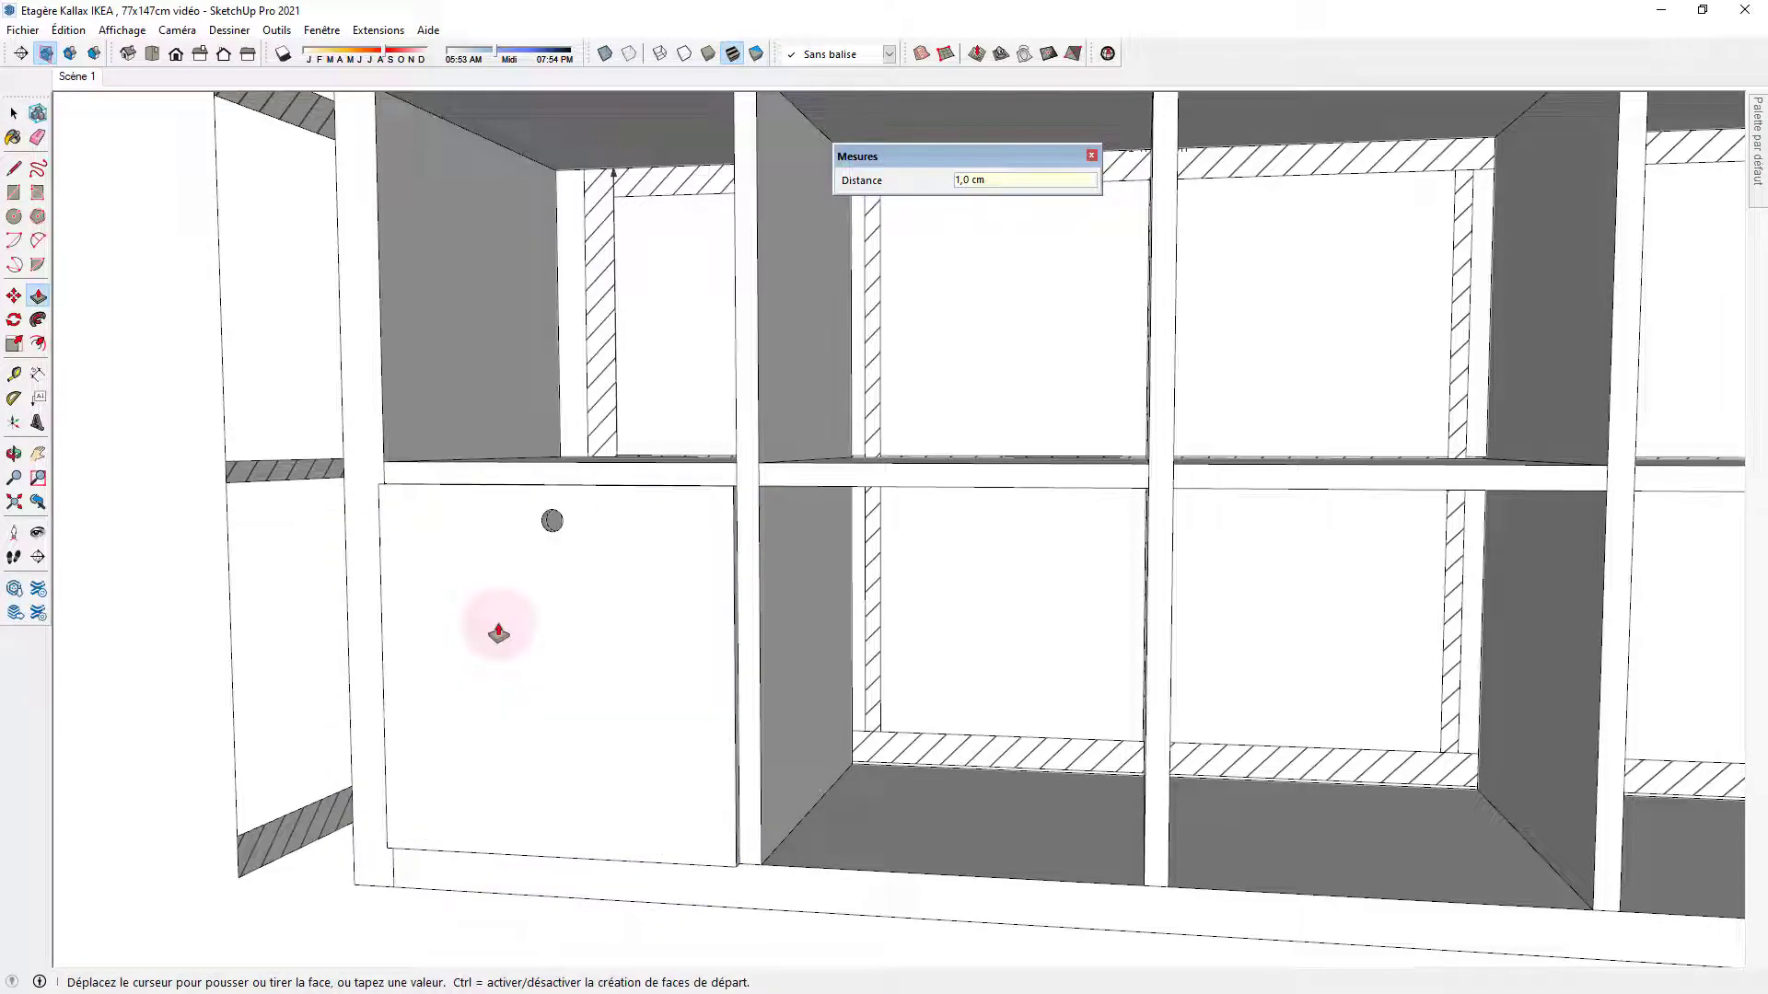
Turn the complete door panel on the lower leftmost compartment into a component with the default settings.
key("space")
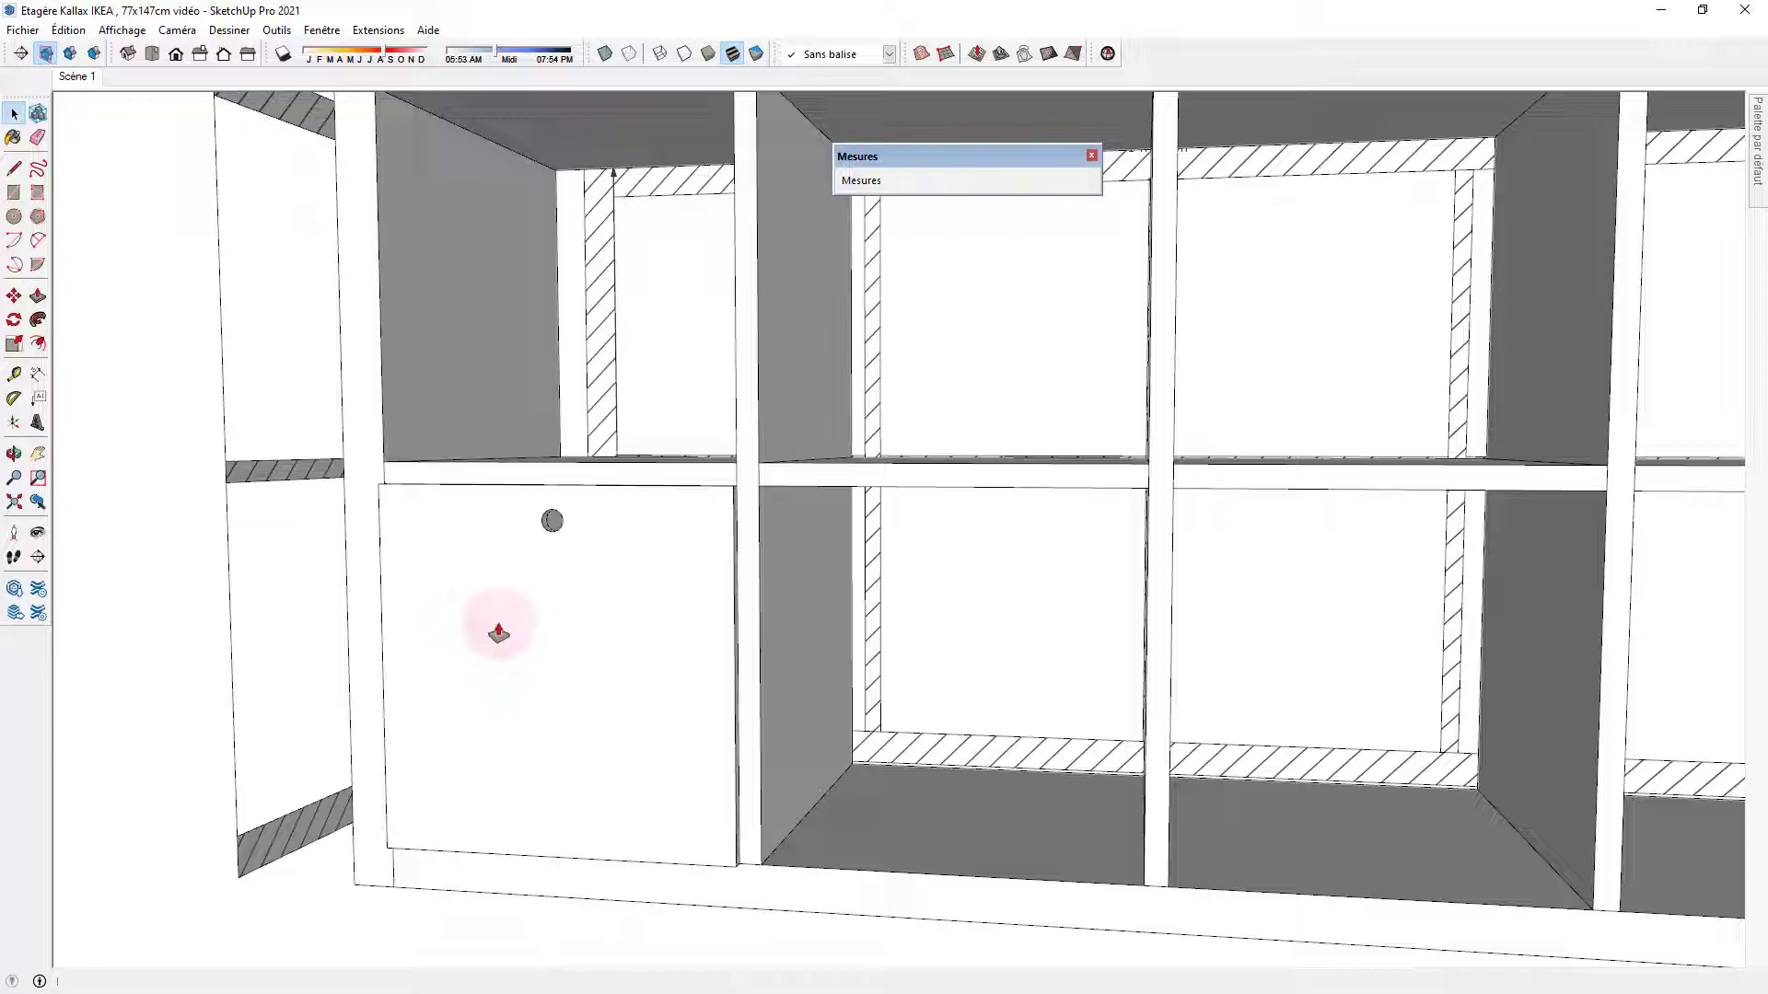
double_click(499, 632)
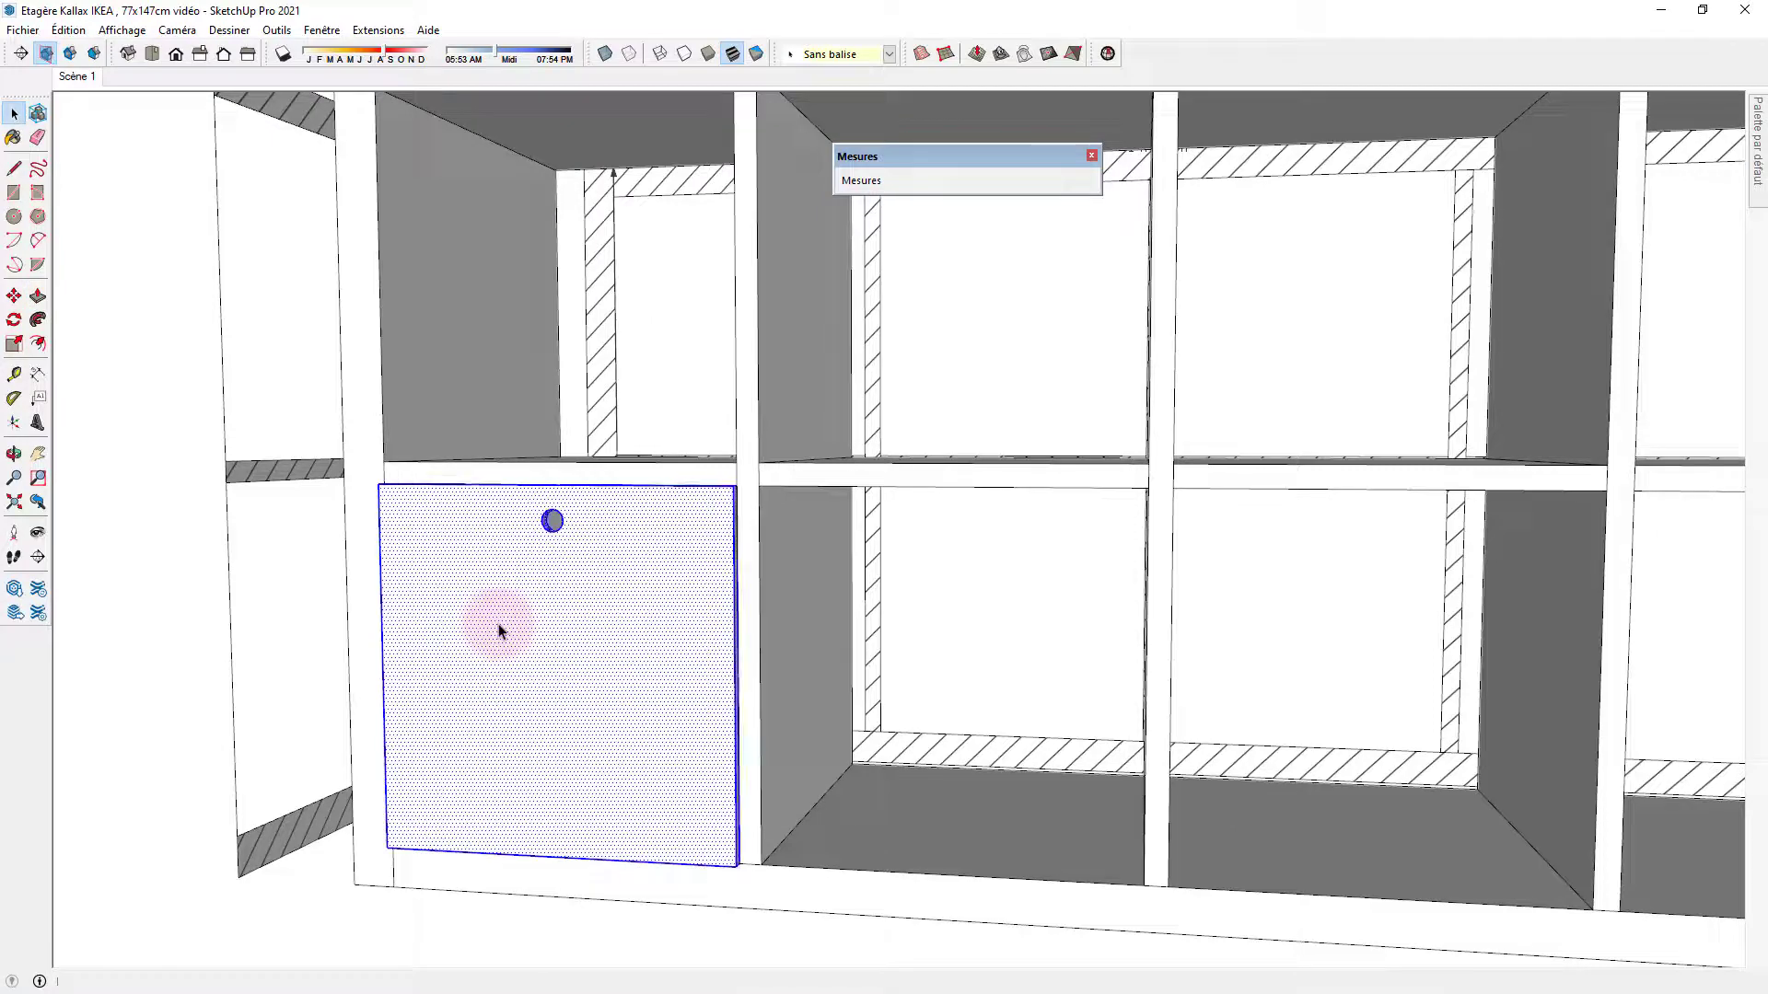
right_click(543, 683)
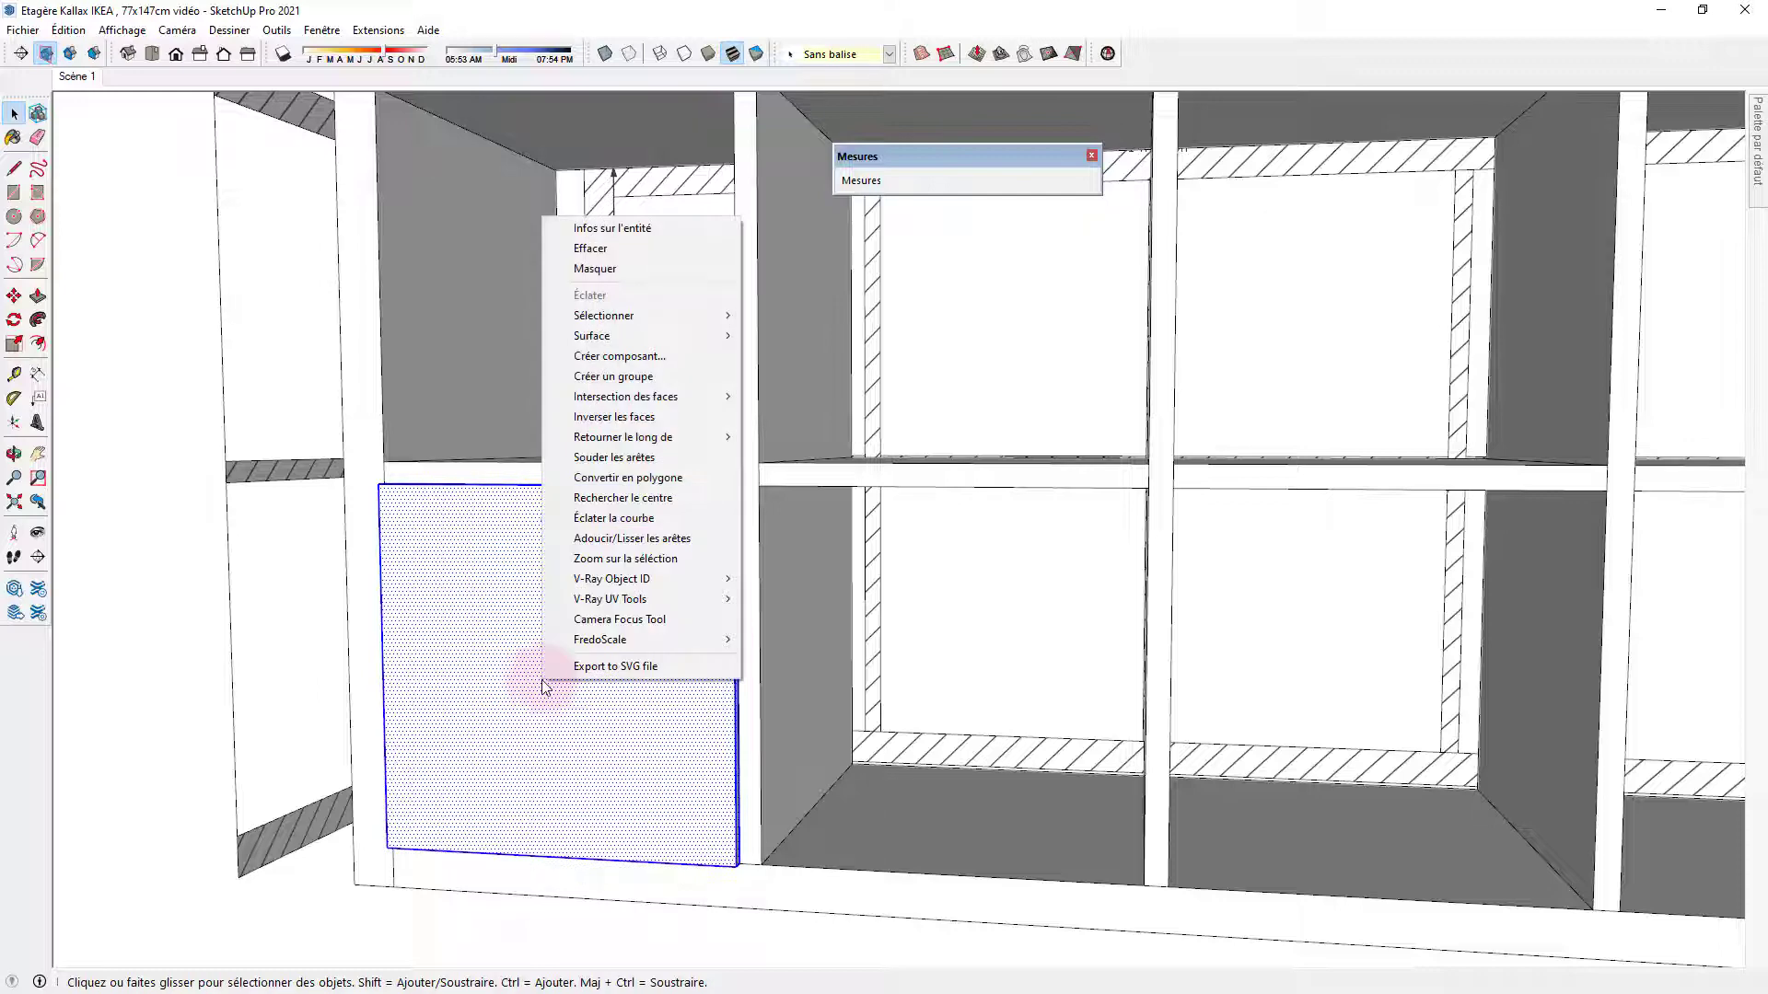
left_click(631, 357)
left_click(907, 695)
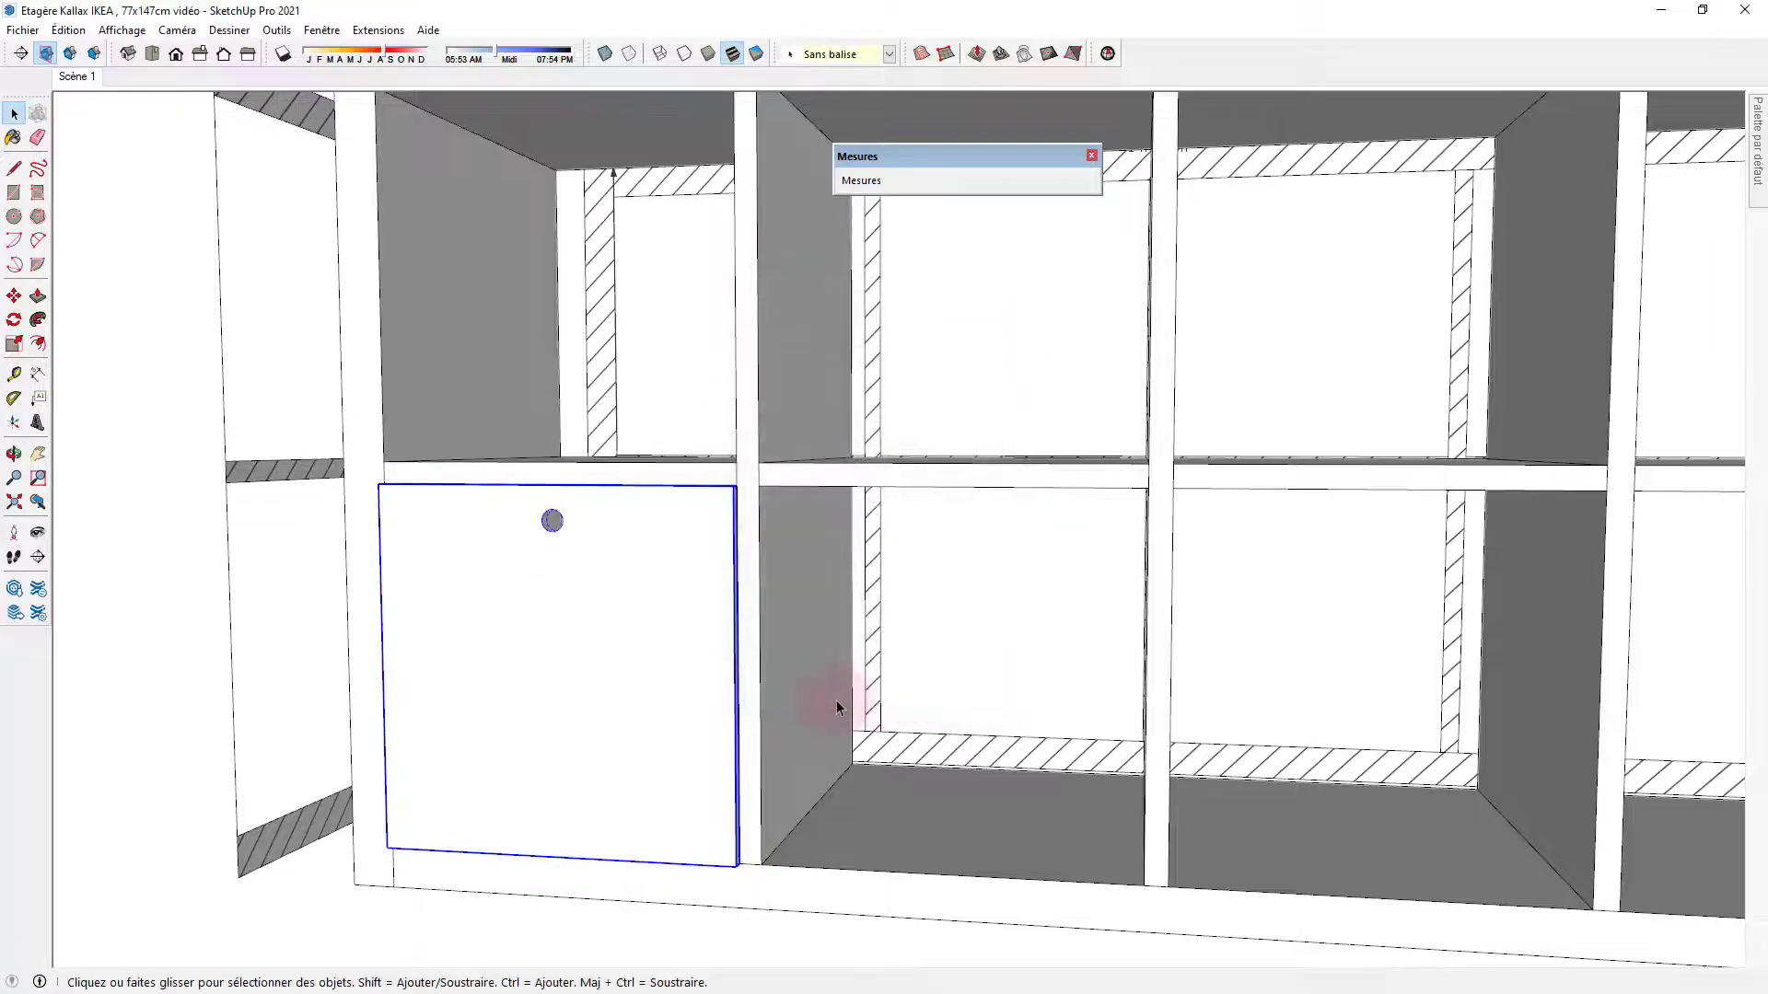
Move the door panel of the lower leftmost compartment 1 cm inward by its lower corner, flush with the shelf's front.
scroll(446, 869, "up", 4)
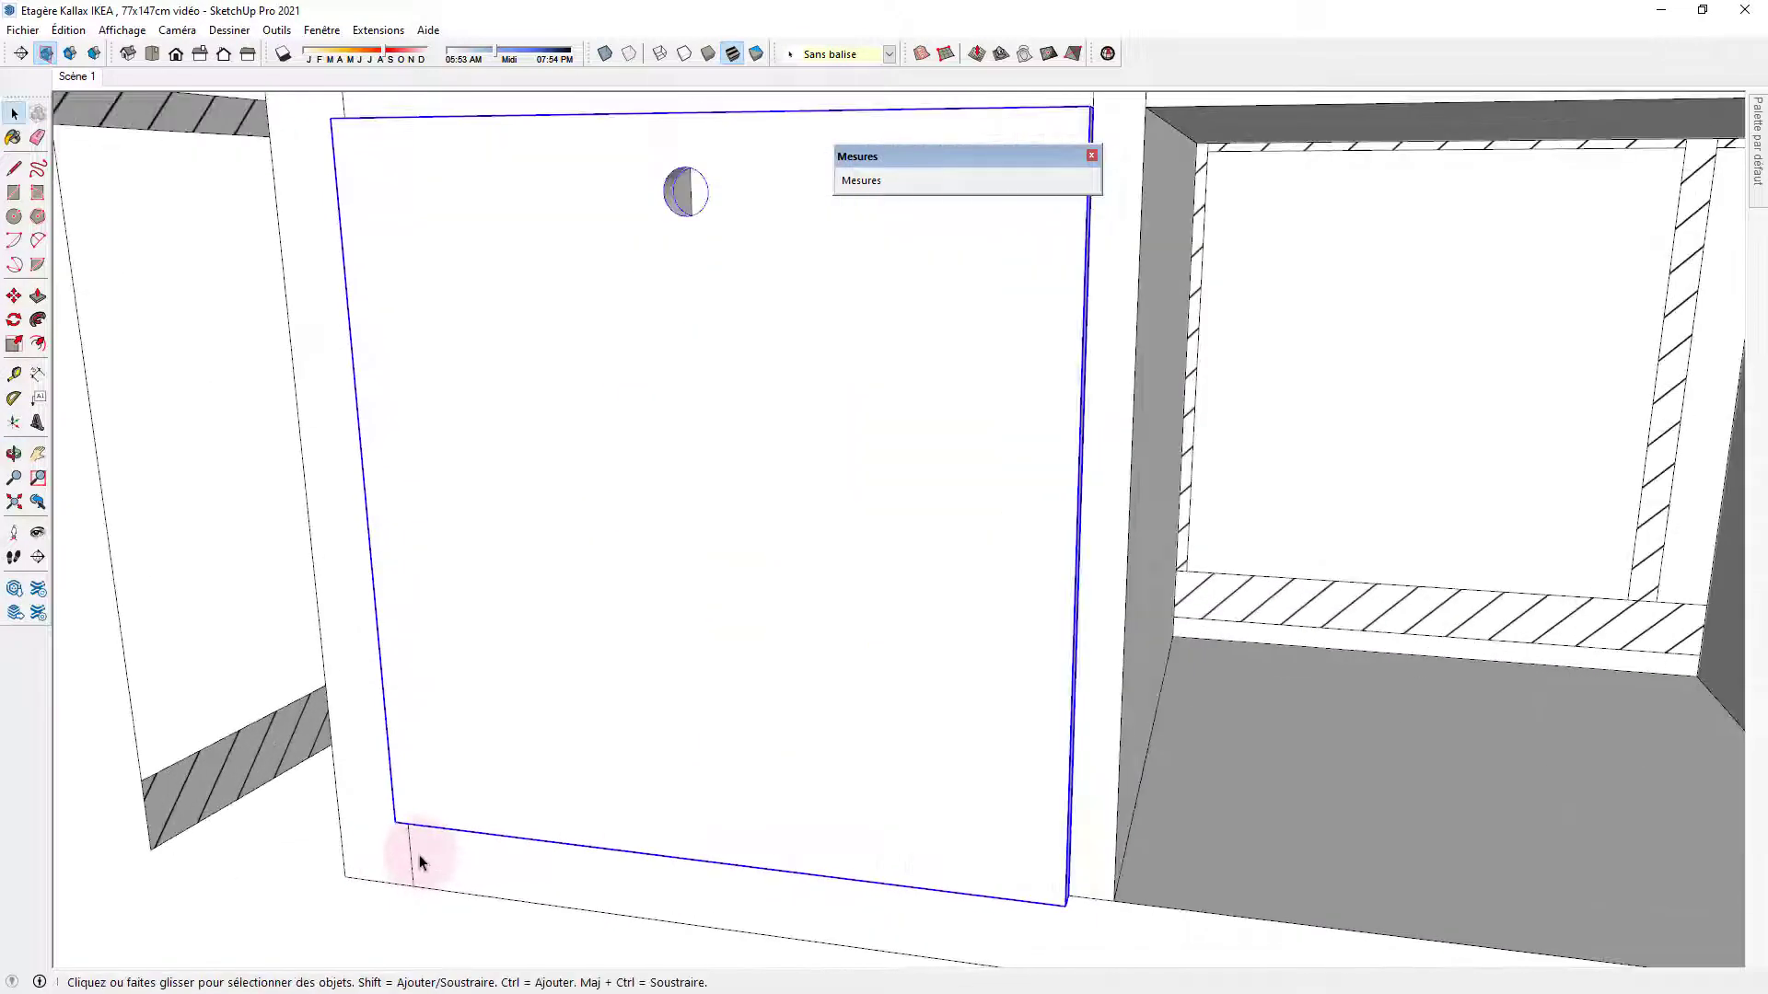
key("m")
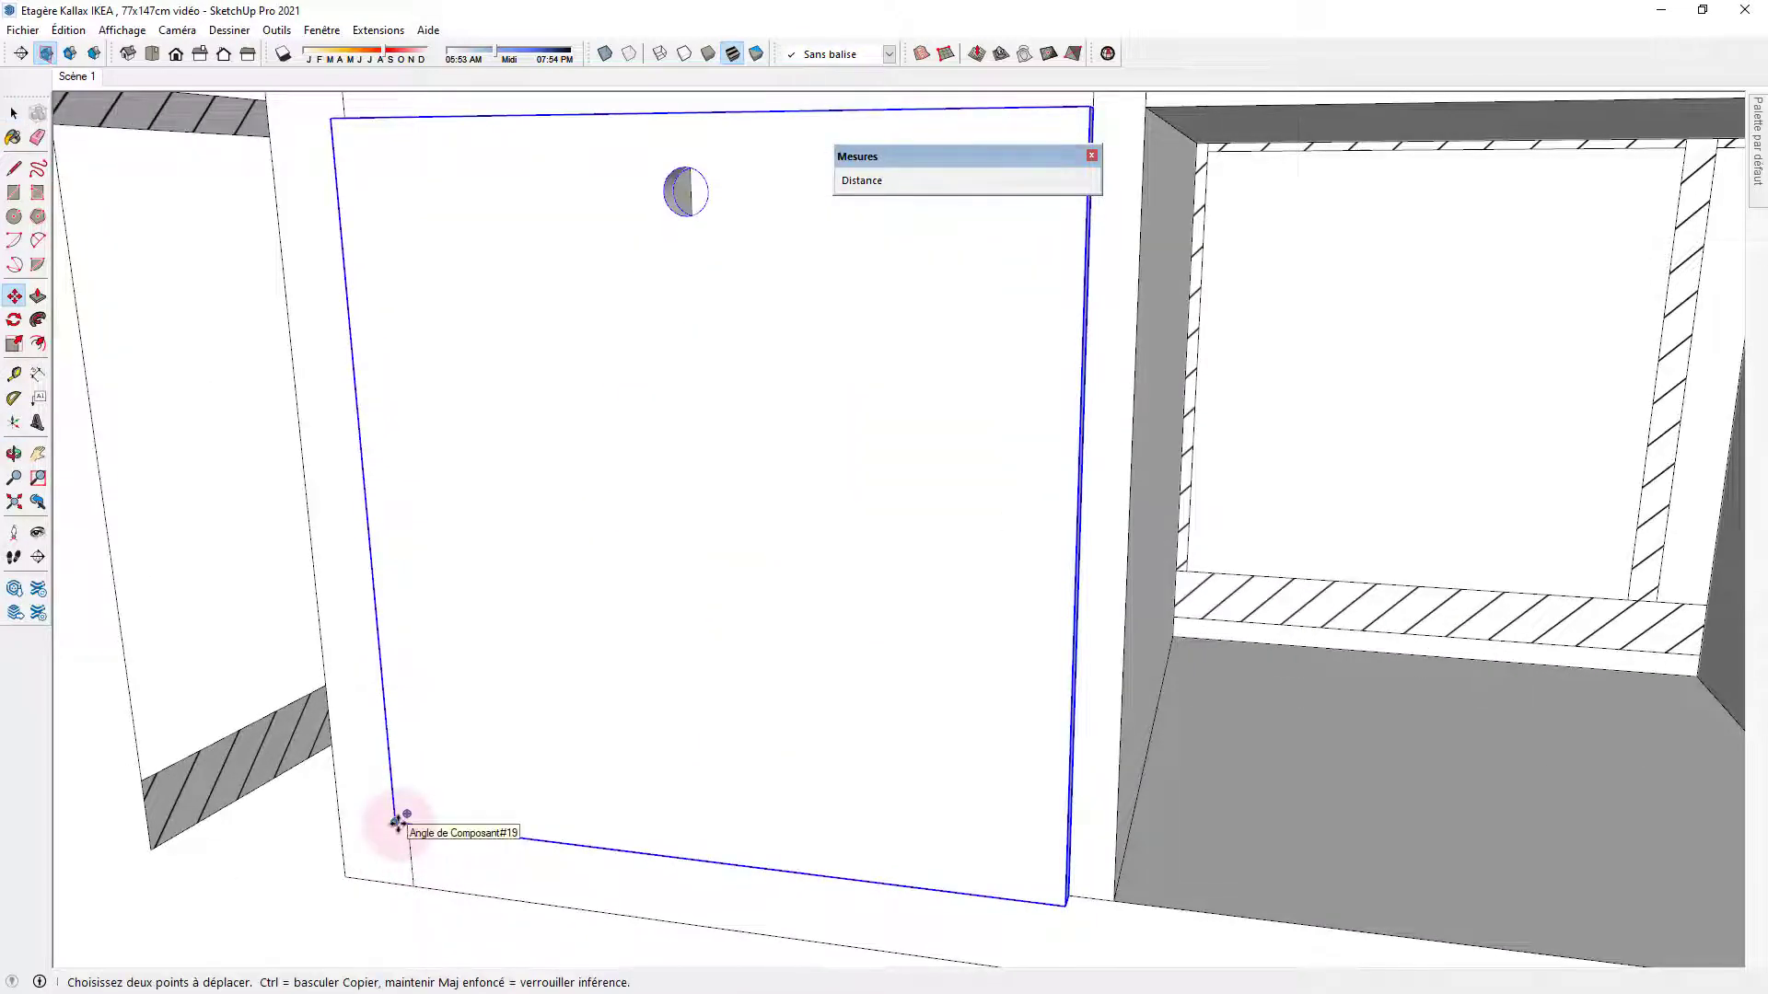
left_click(397, 823)
left_click(408, 811)
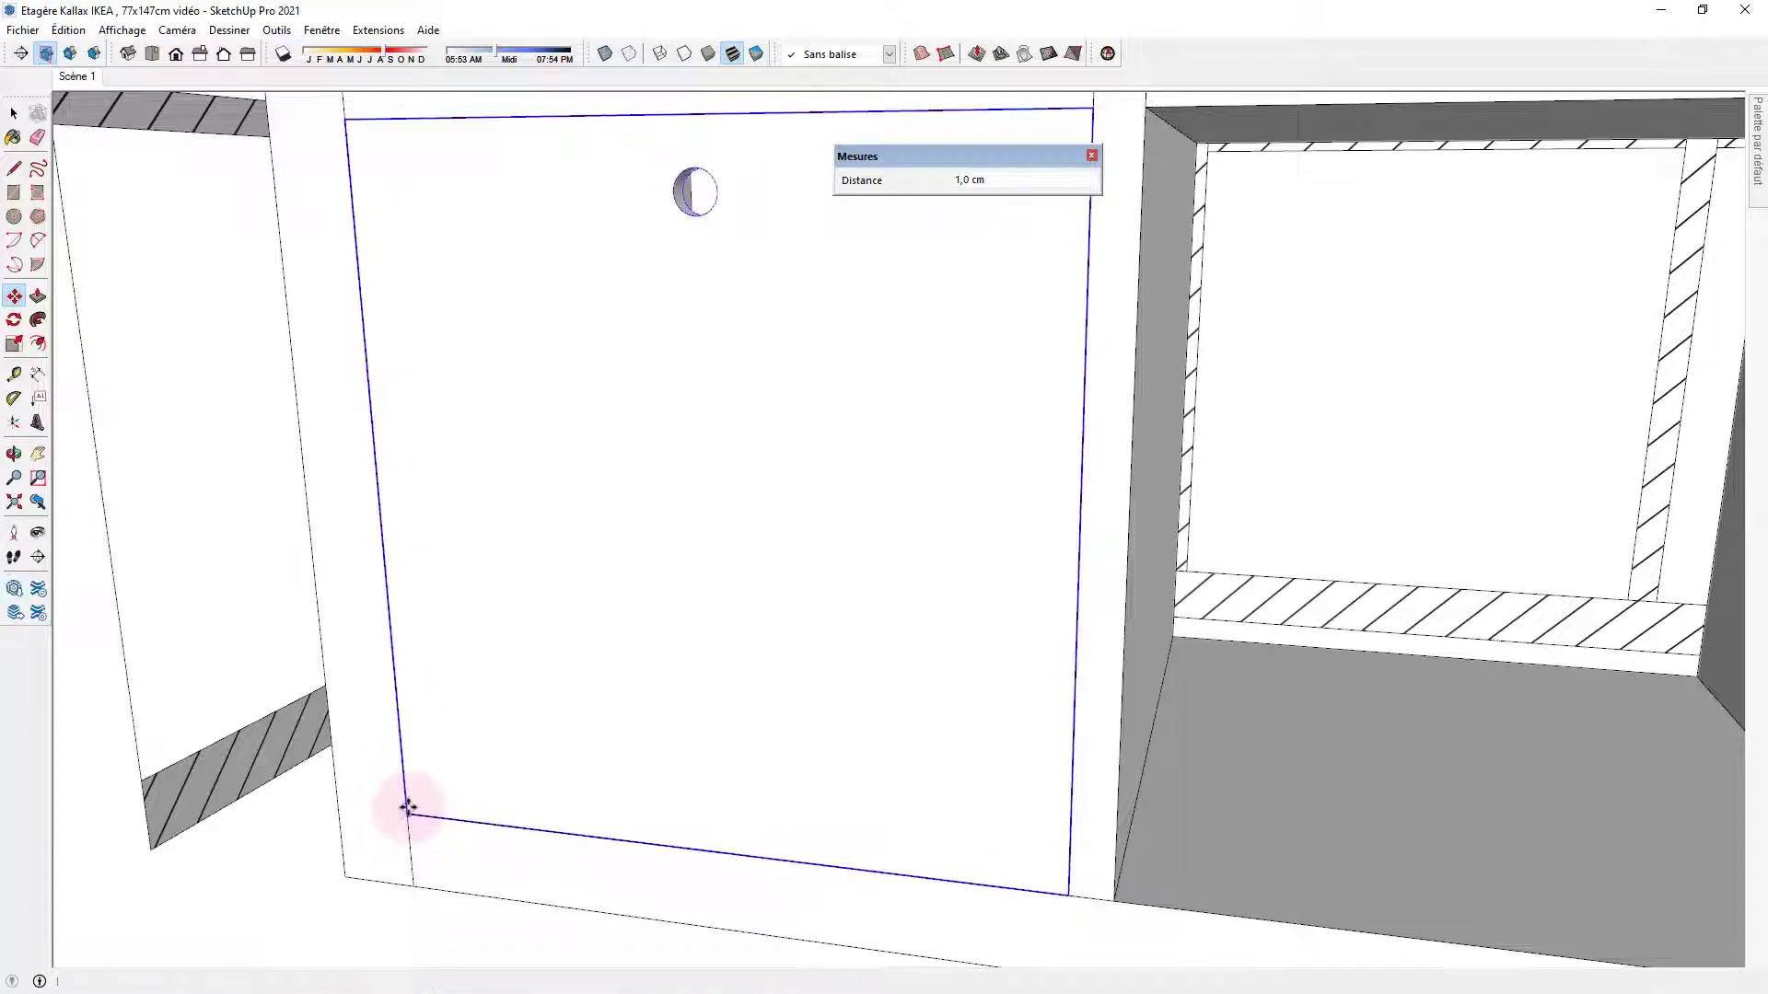
Copy the door panel from the lower leftmost compartment into the second and third lower compartments, aligned to their lower corners.
scroll(407, 808, "down", 3)
scroll(408, 808, "down", 1)
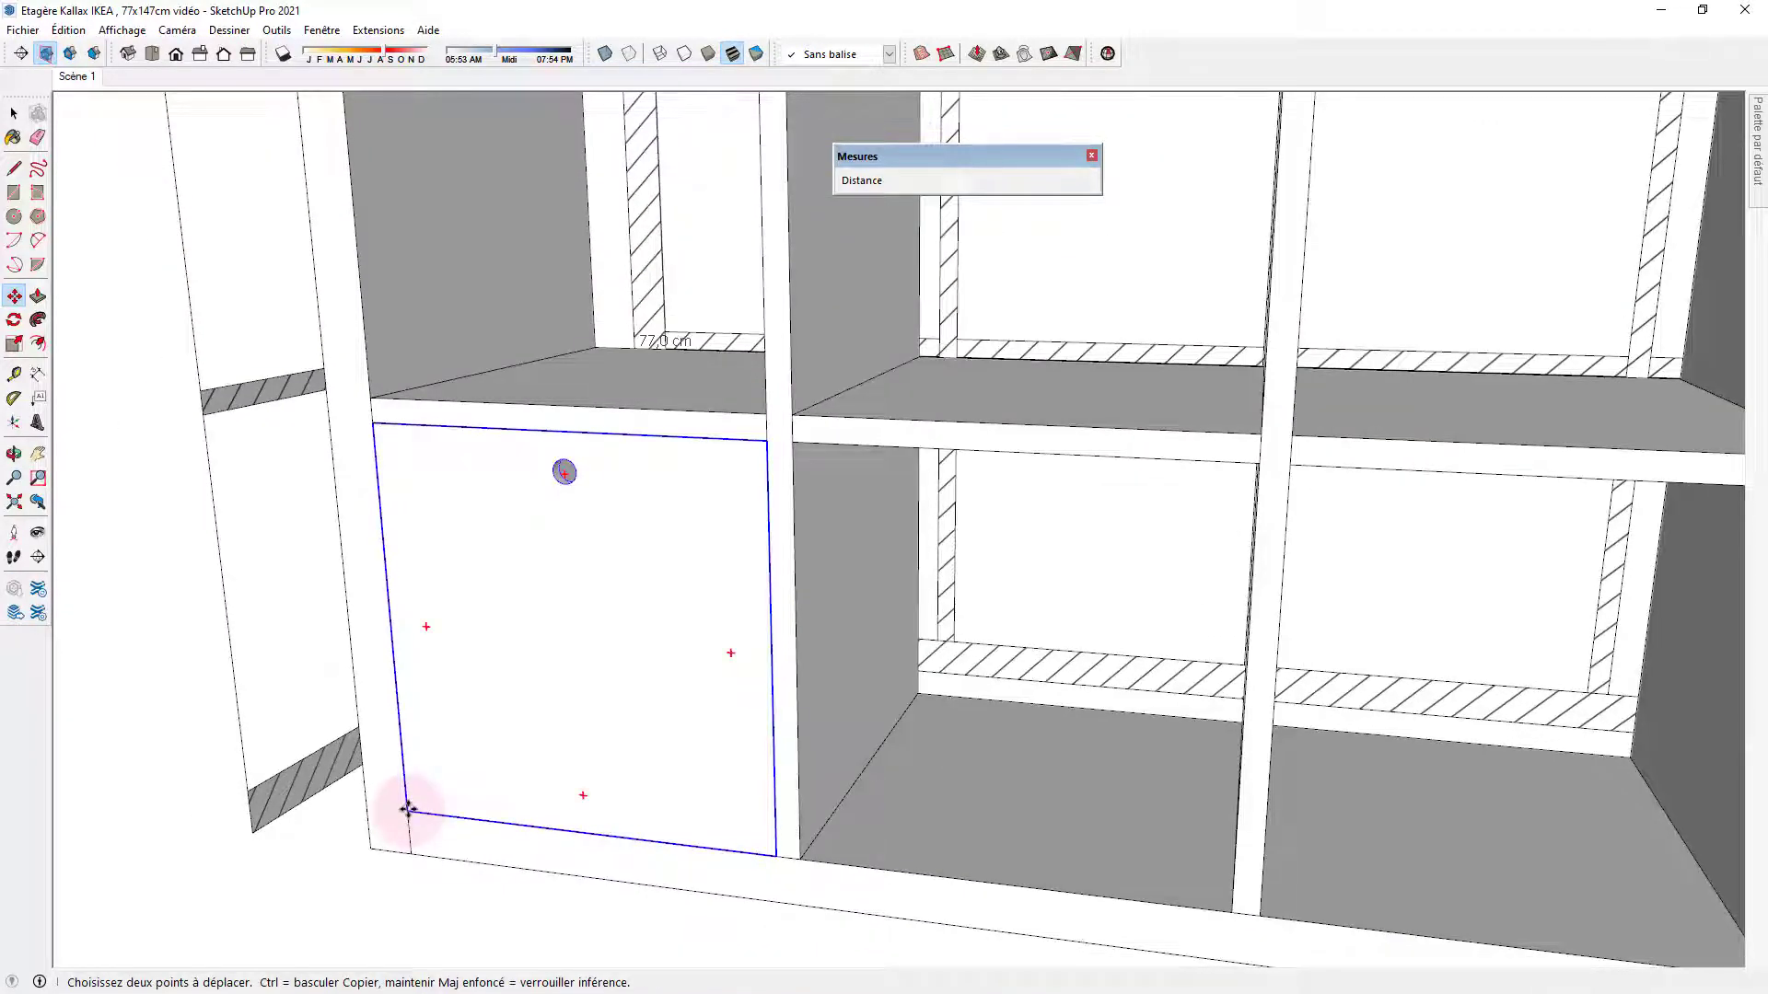
left_click(408, 810)
key("ctrl")
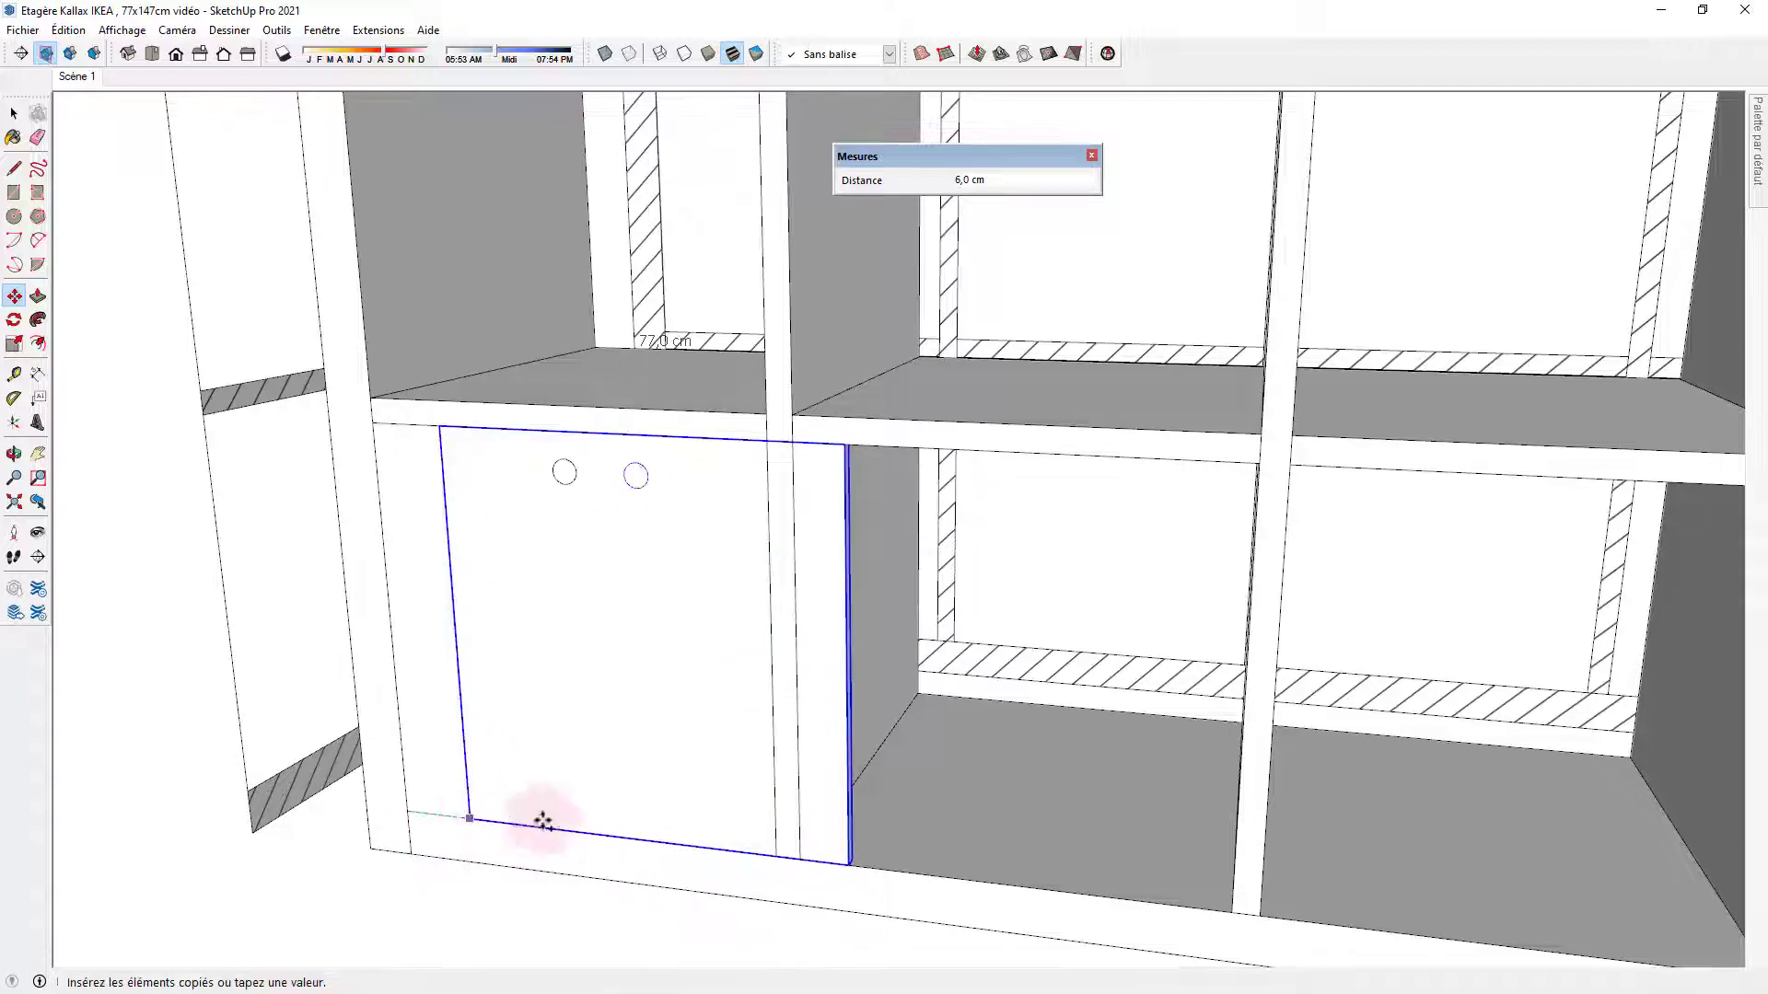
left_click(800, 854)
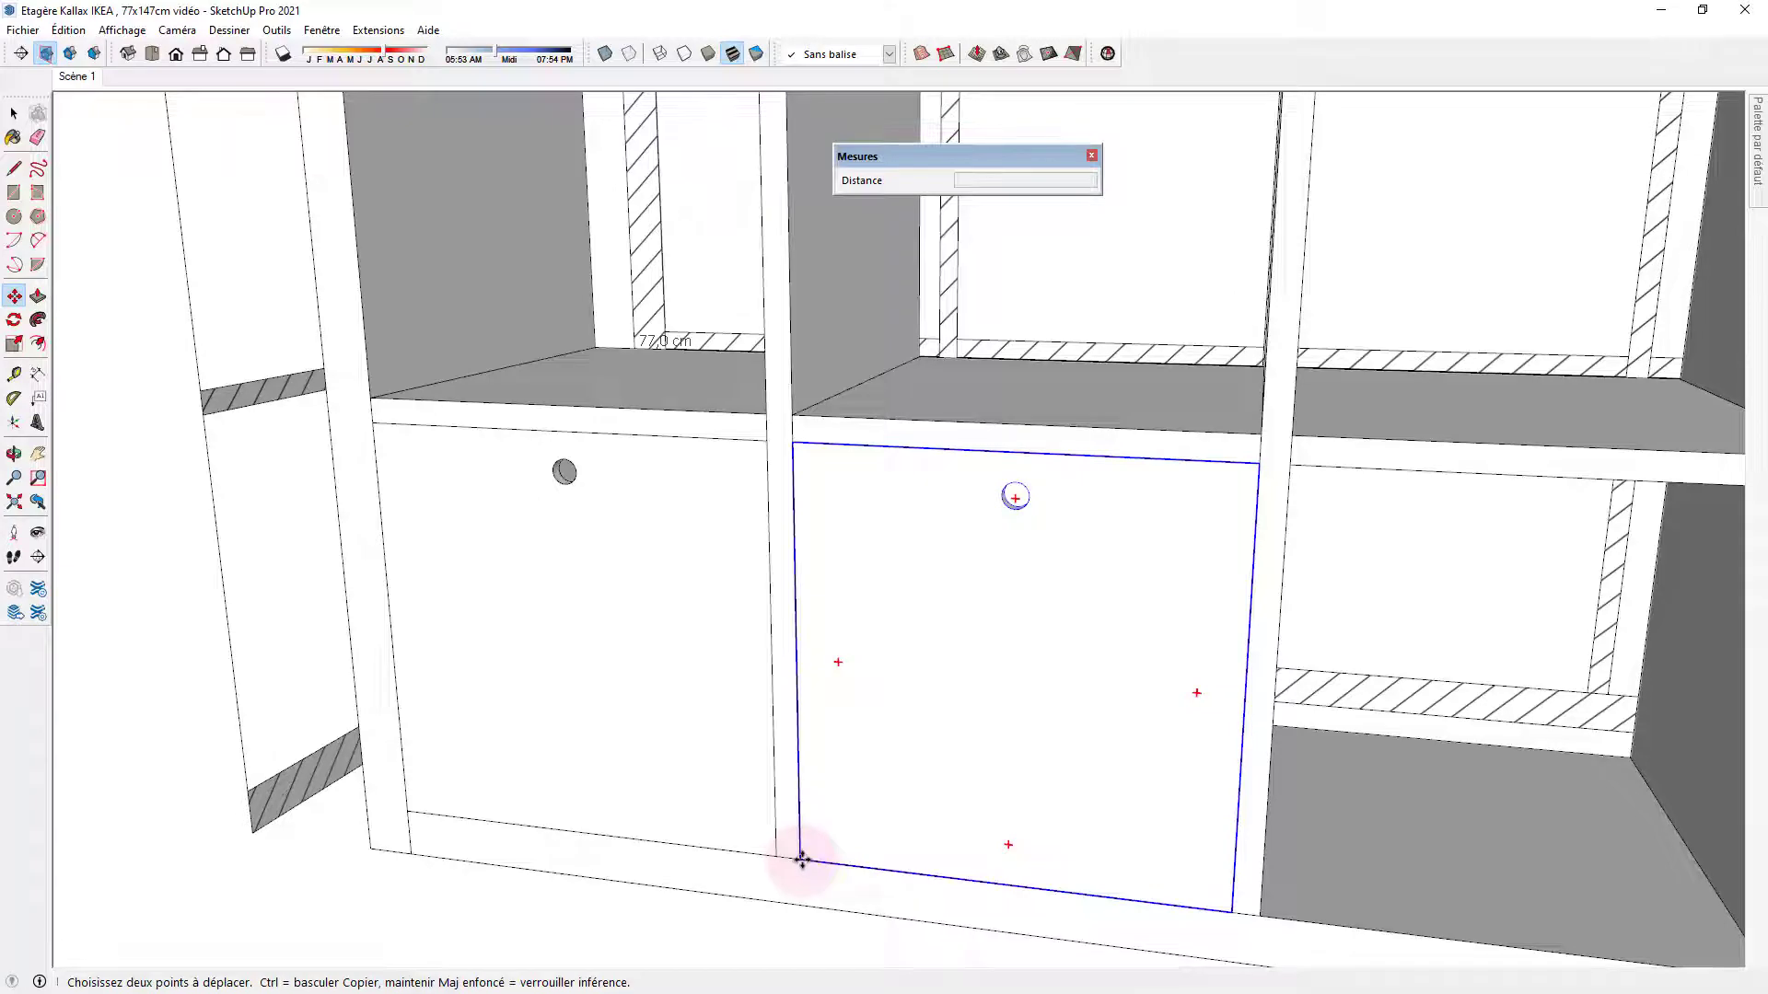
left_click(801, 858)
key("ctrl")
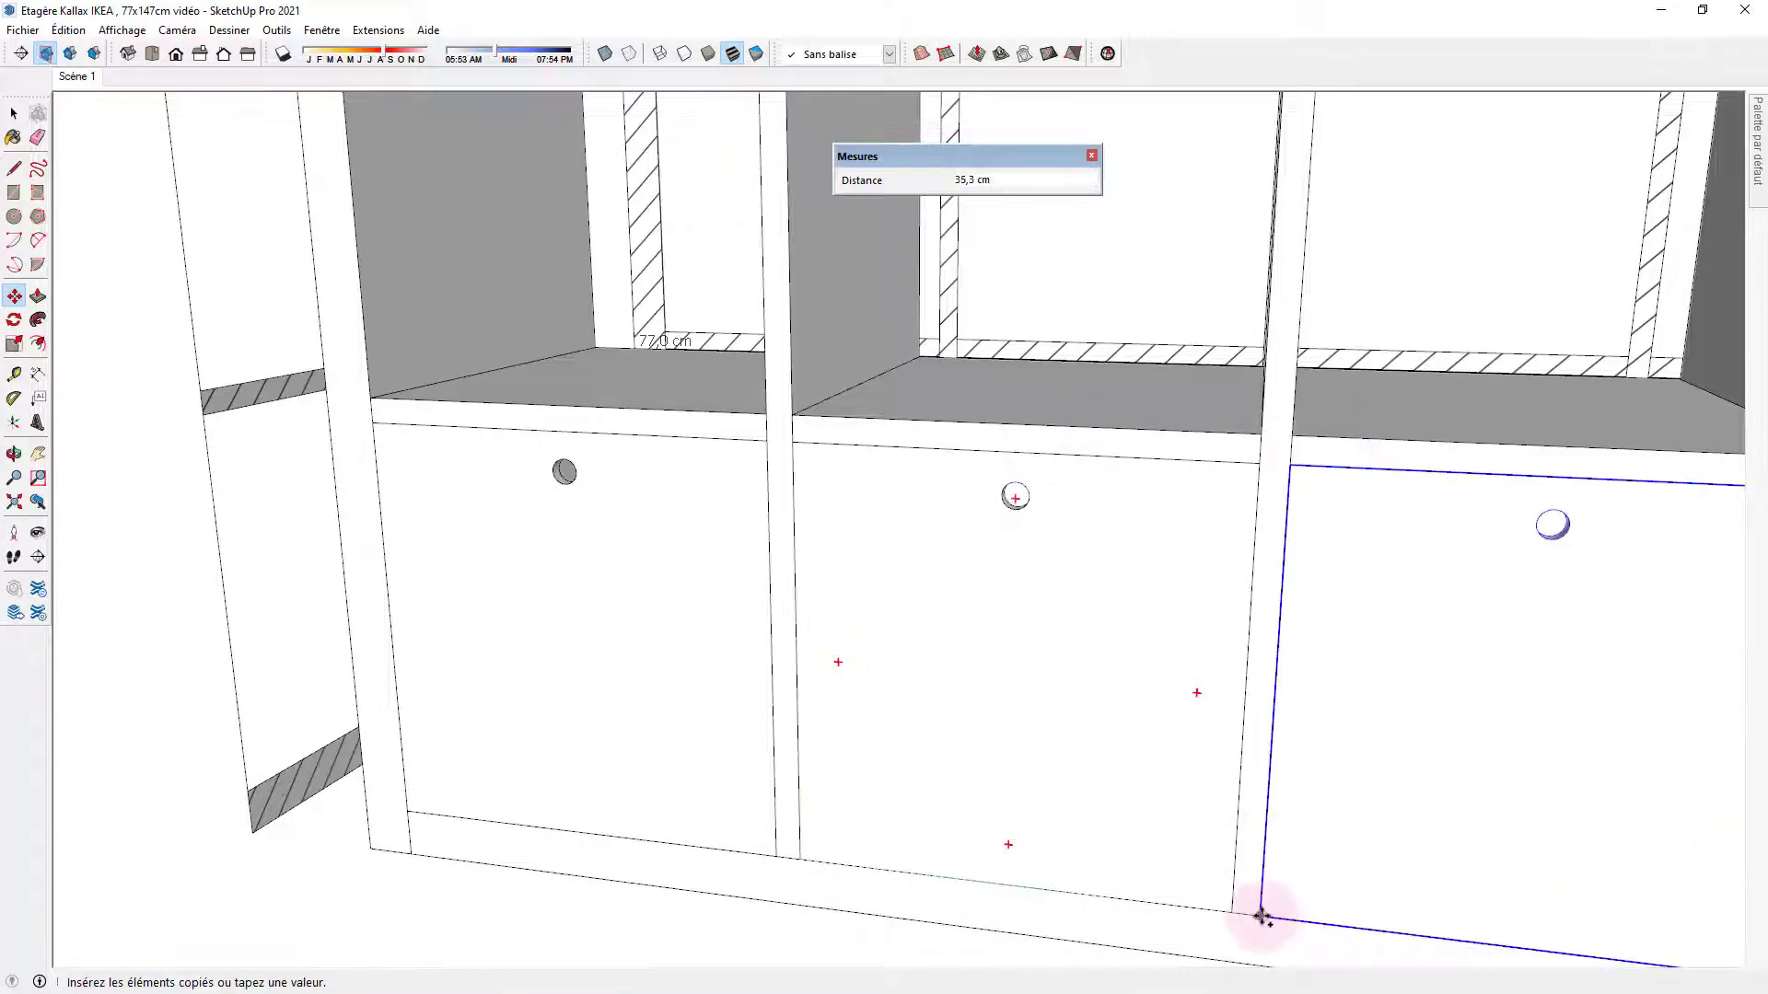
left_click(1258, 911)
Measure the height of the lower rightmost compartment's opening along its inner front edge.
middle_click_drag(1282, 840, 697, 790)
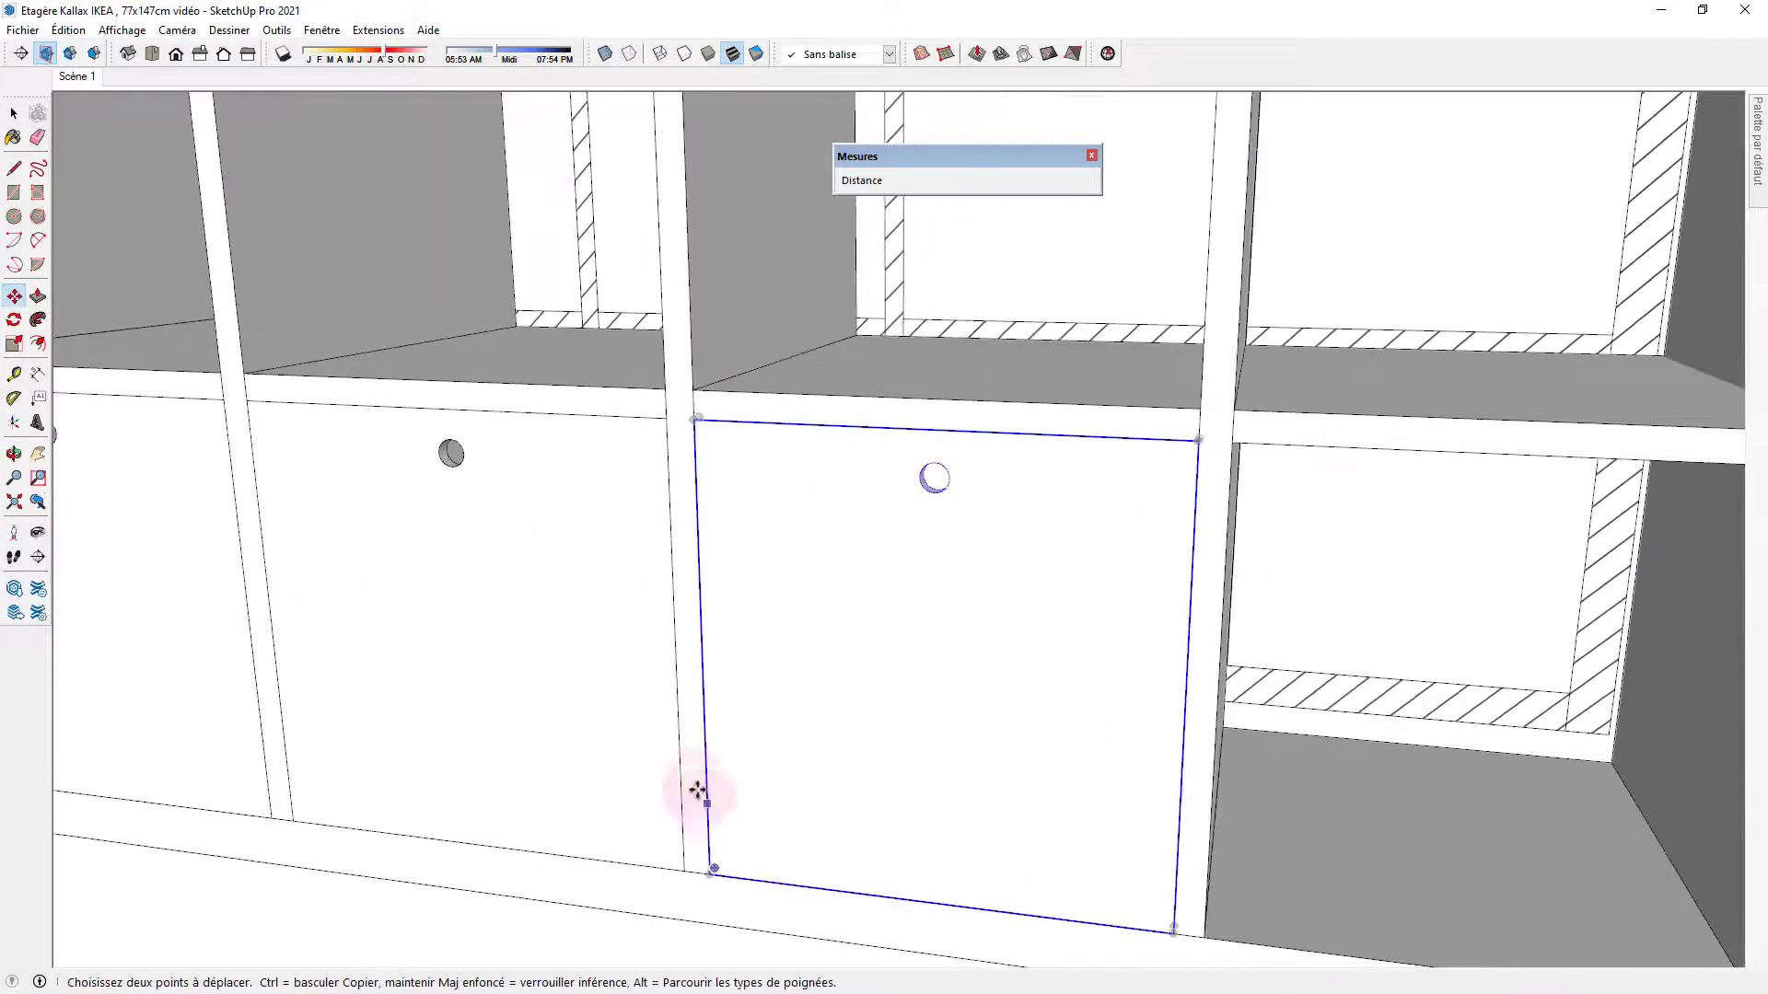
scroll(698, 790, "down", 3)
middle_click_drag(931, 793, 845, 675)
scroll(868, 753, "down", 3)
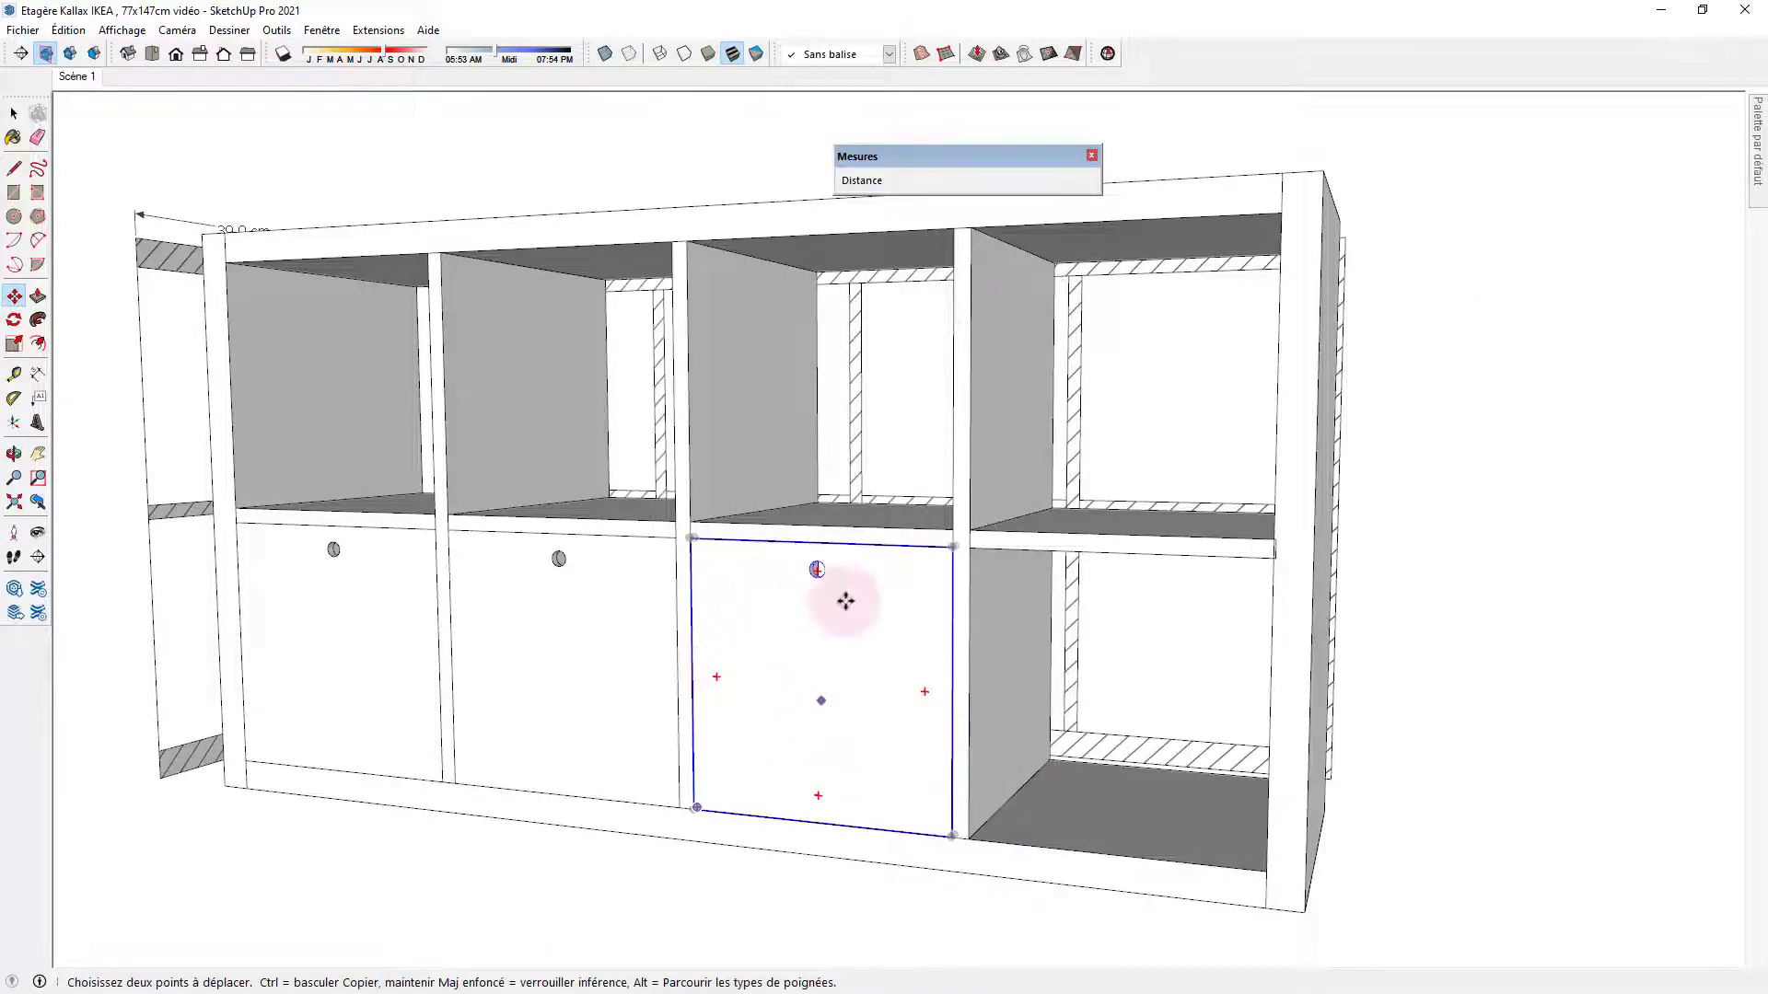
scroll(906, 695, "up", 5)
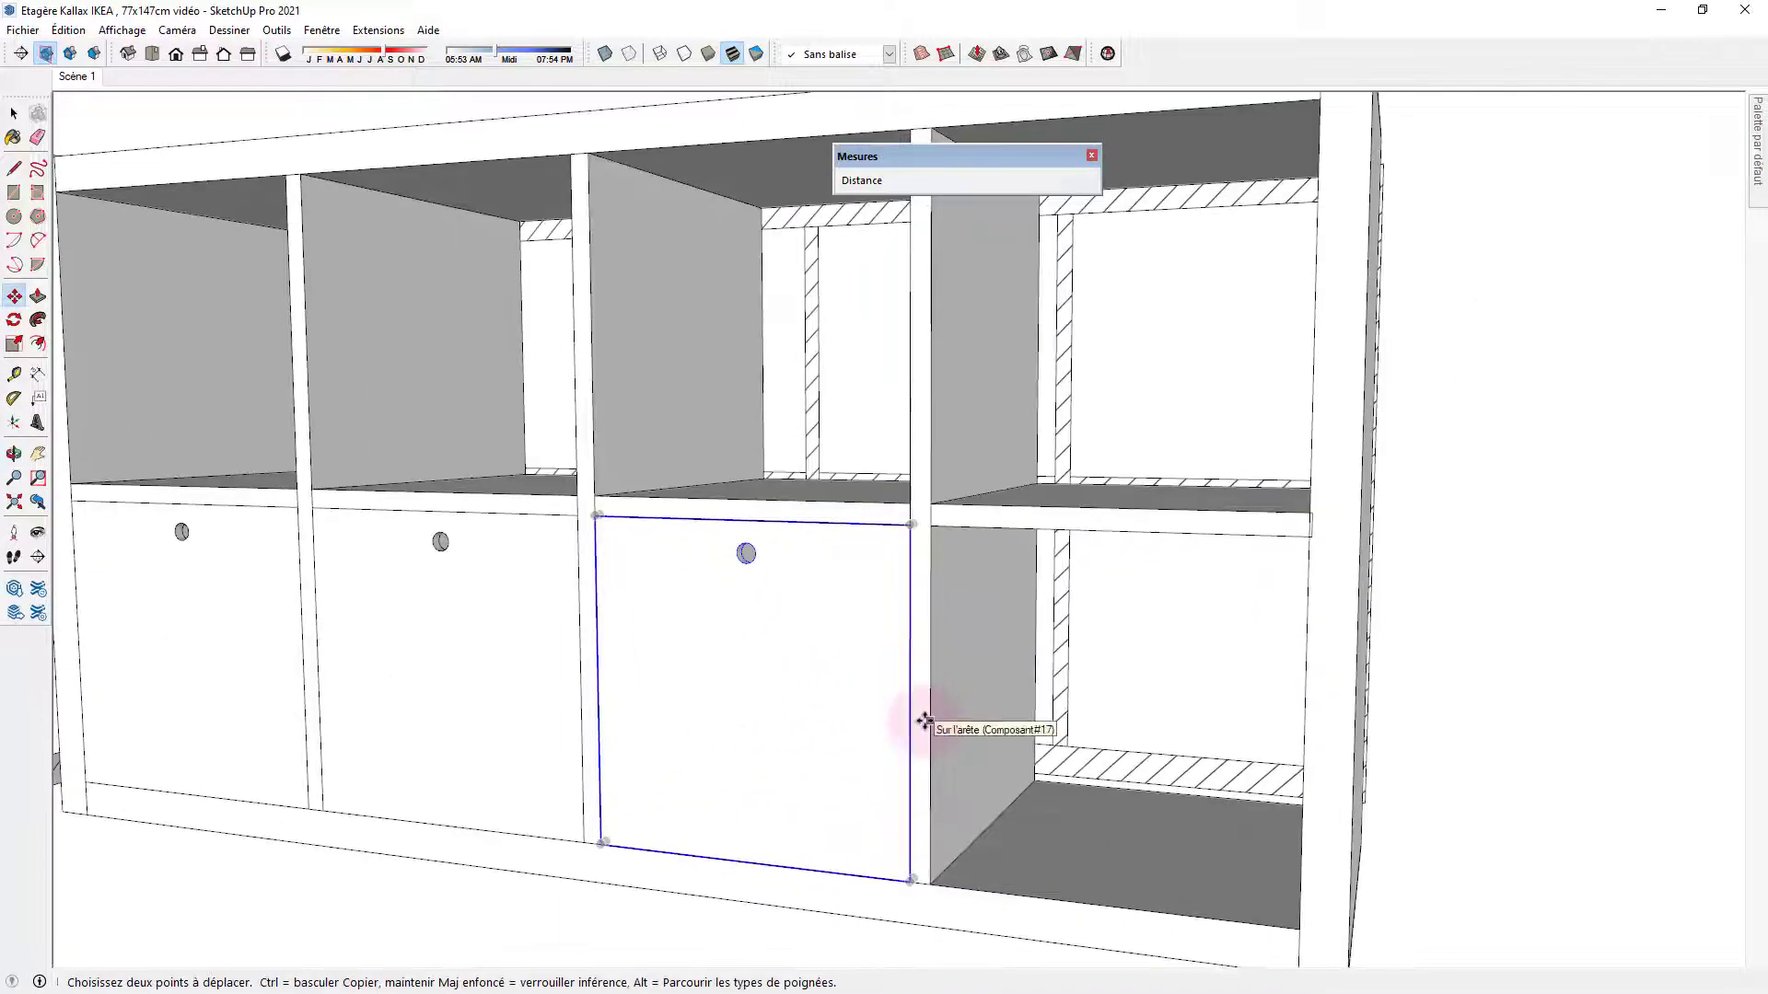
key("l")
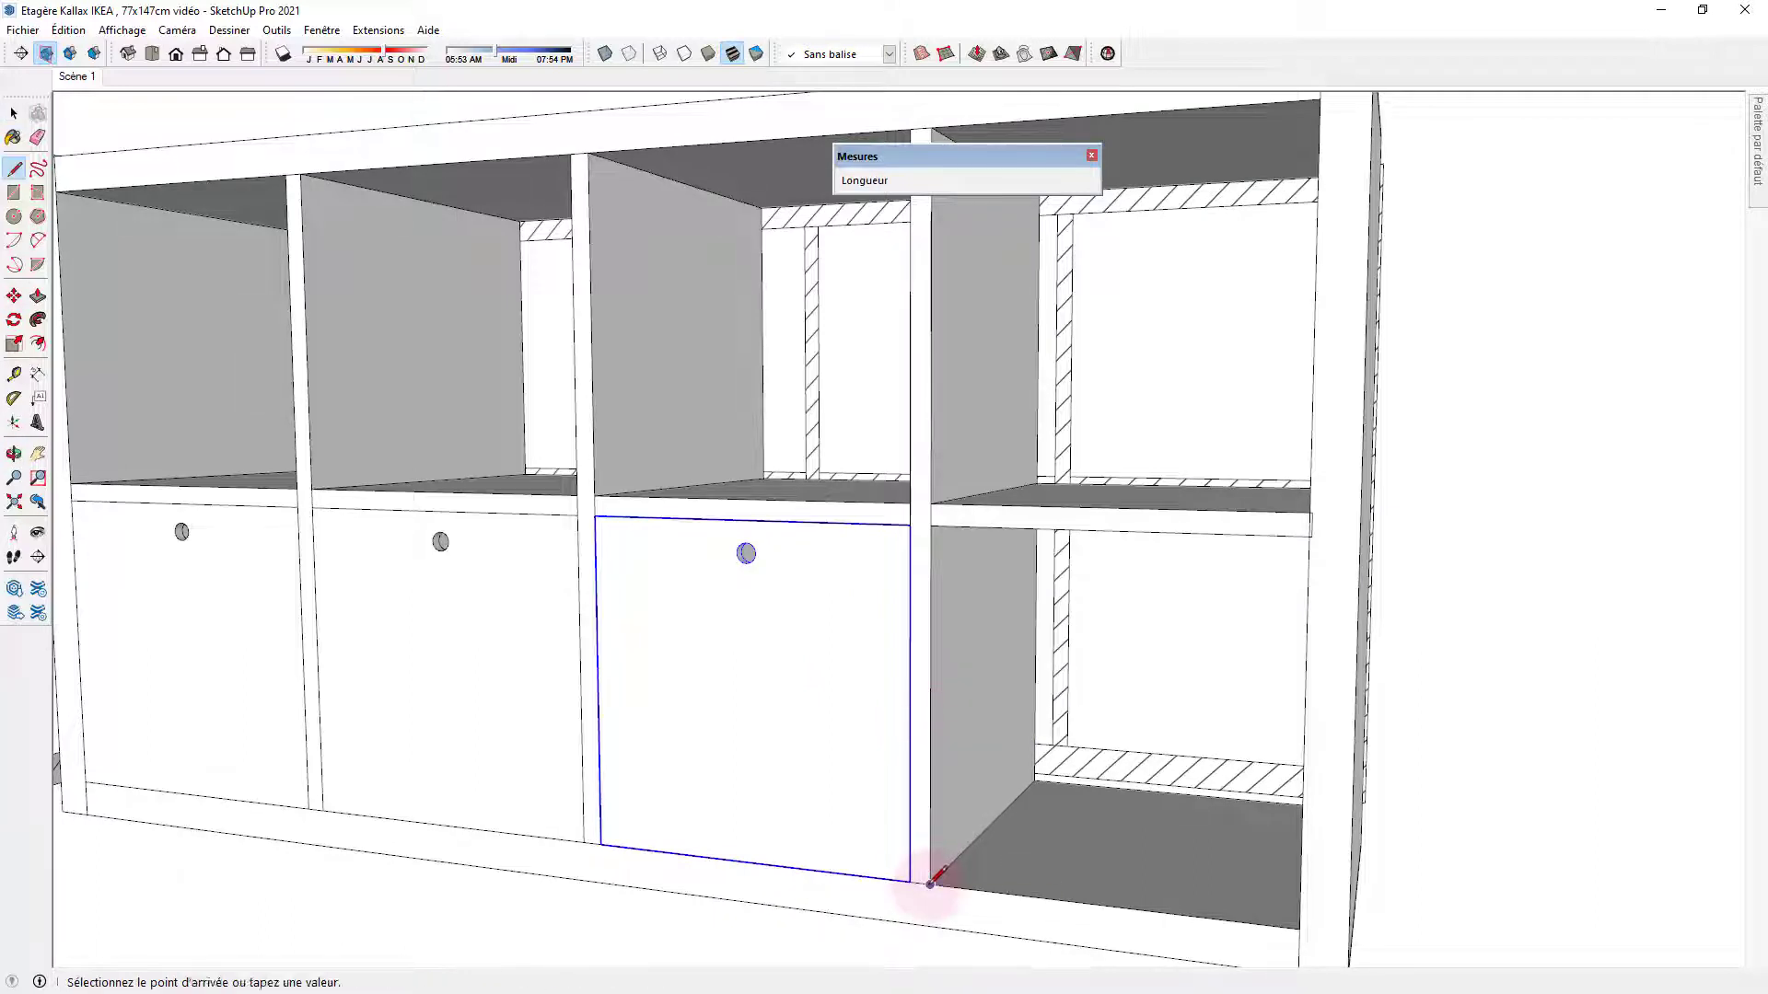
left_click(930, 884)
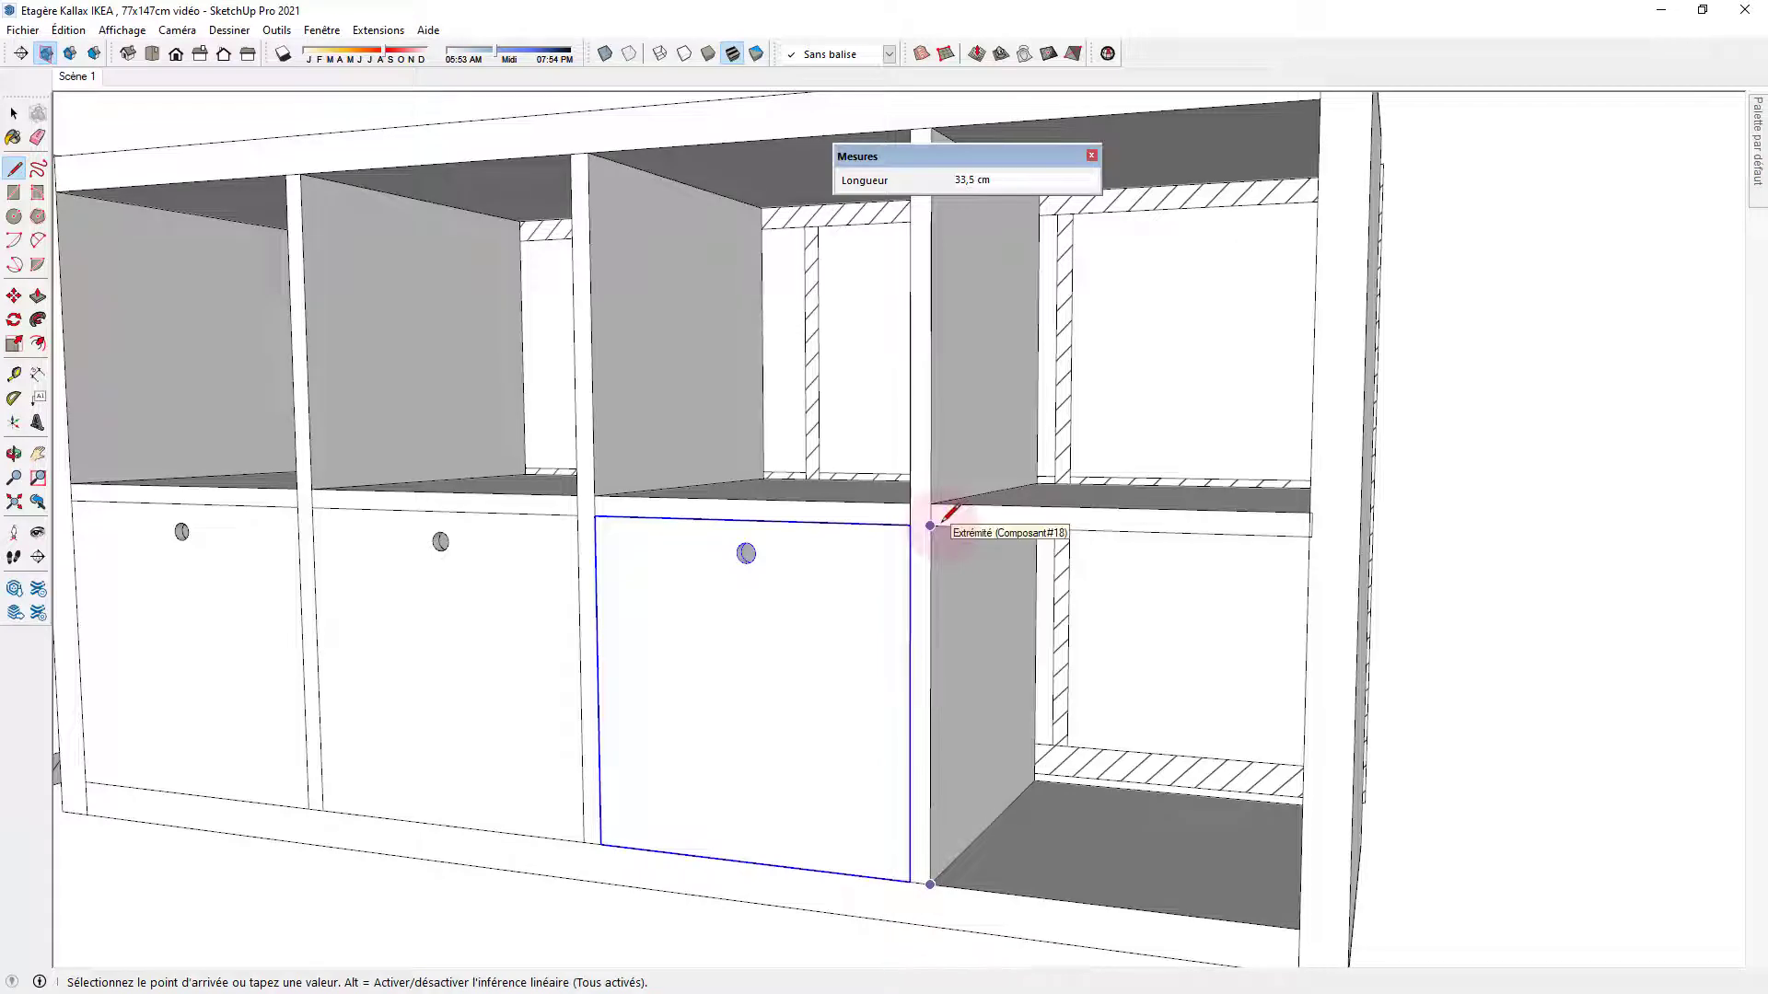
key("Escape")
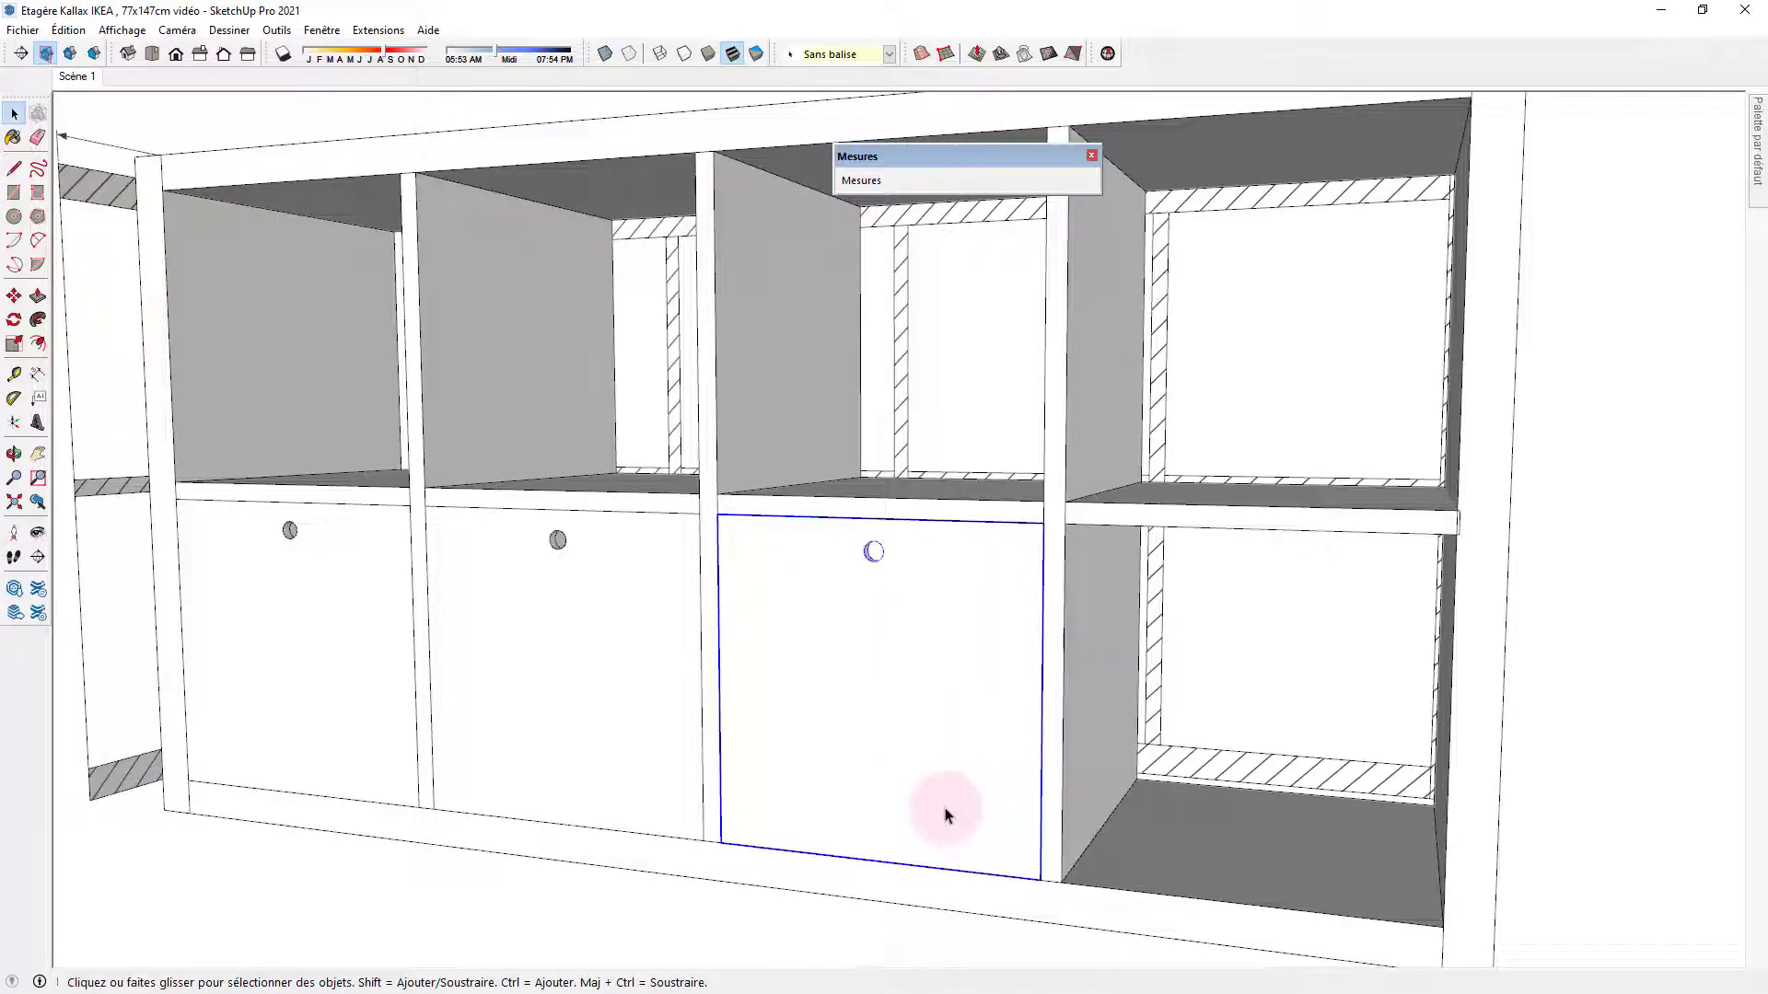
Try raising the lower edge of the third door inside its component, then leave the component.
double_click(946, 815)
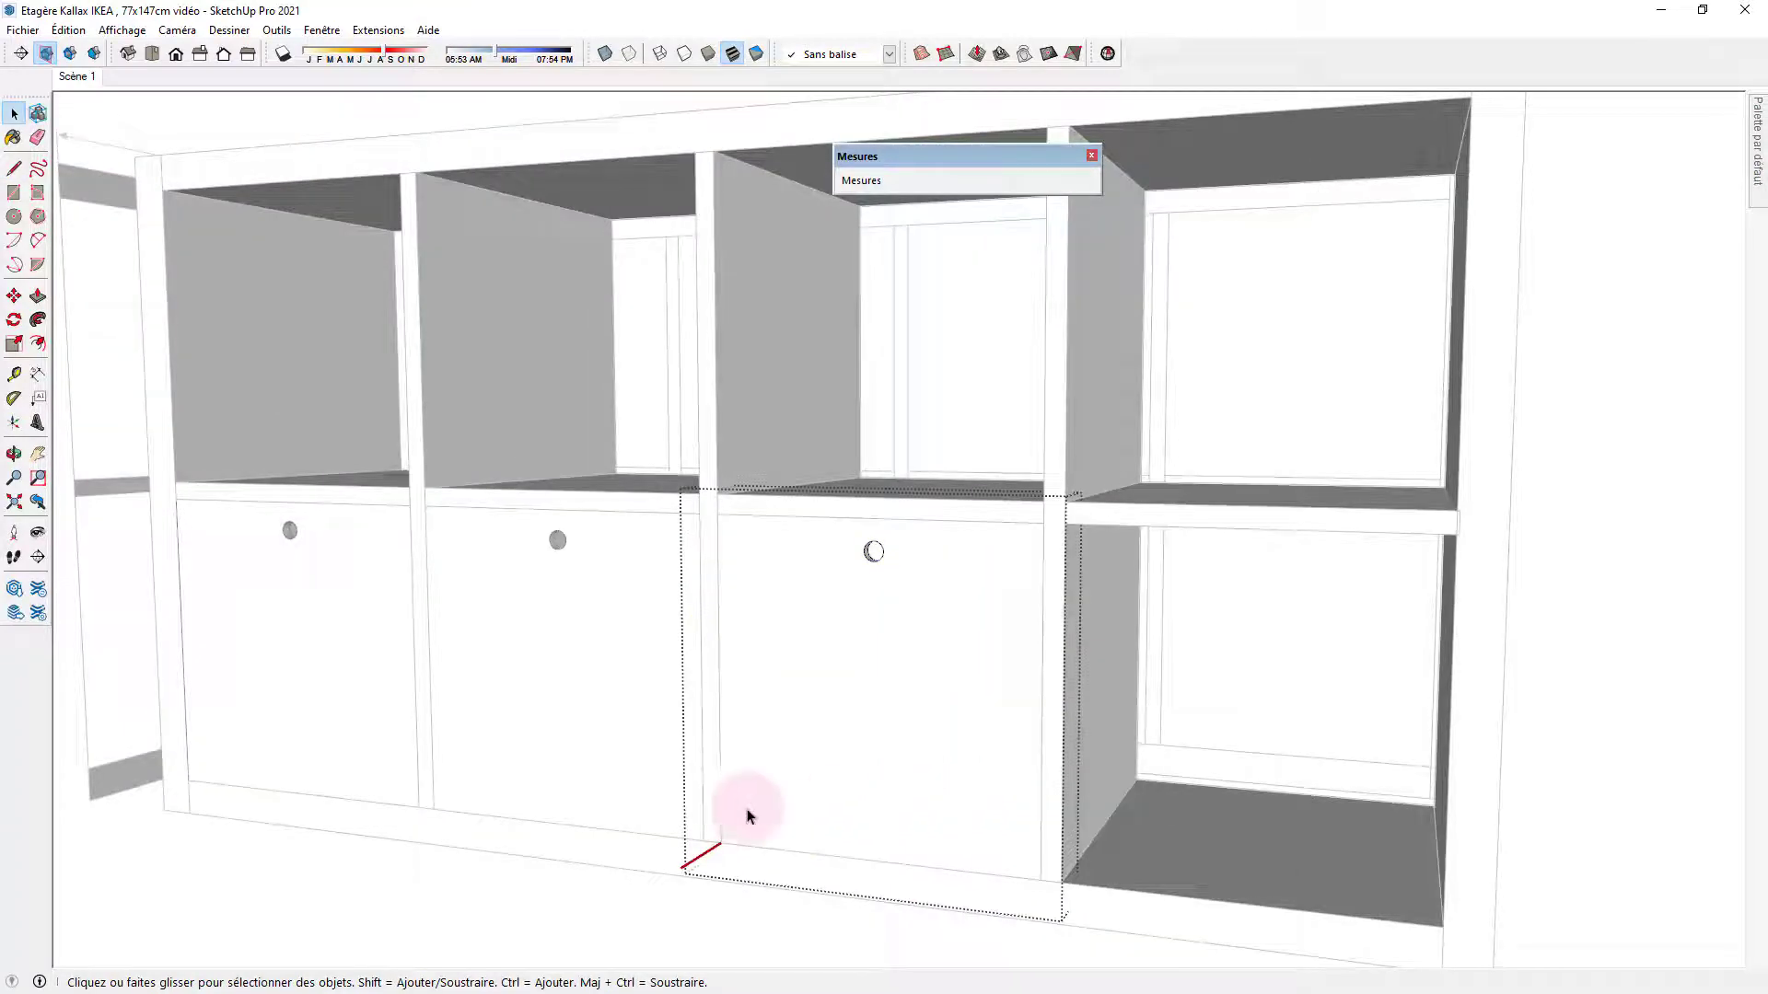
left_click_drag(643, 767, 1158, 924)
key("m")
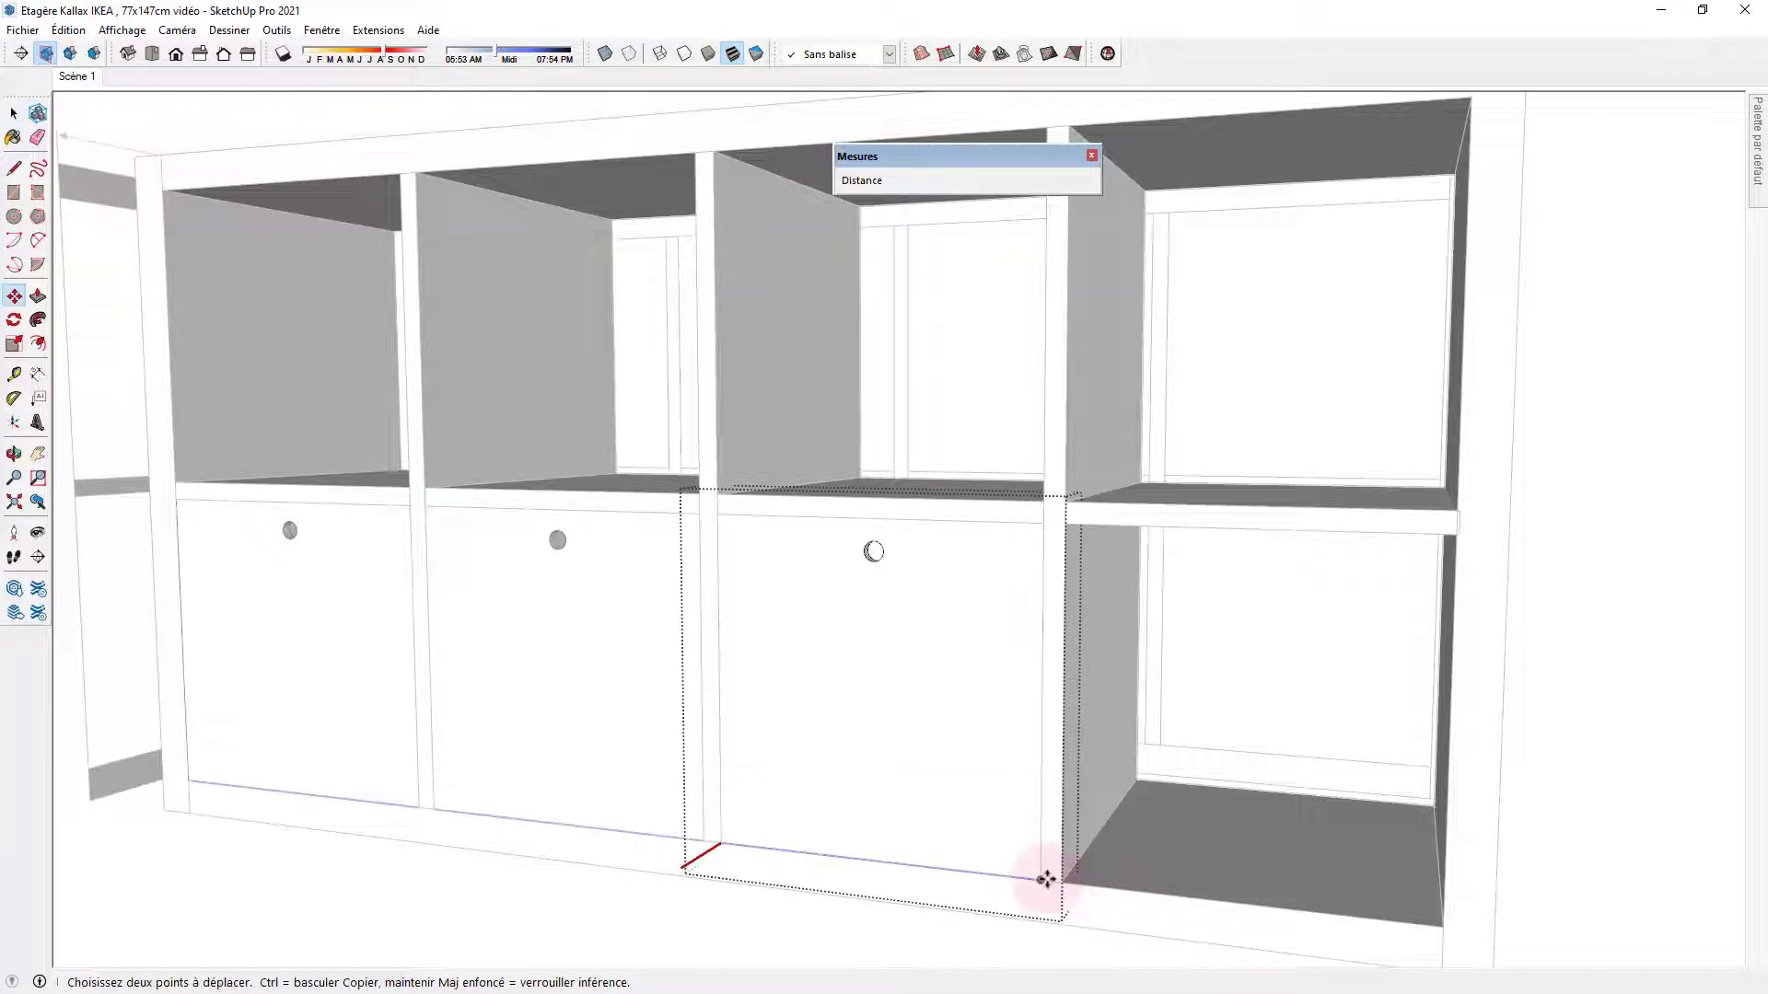
left_click(1045, 879)
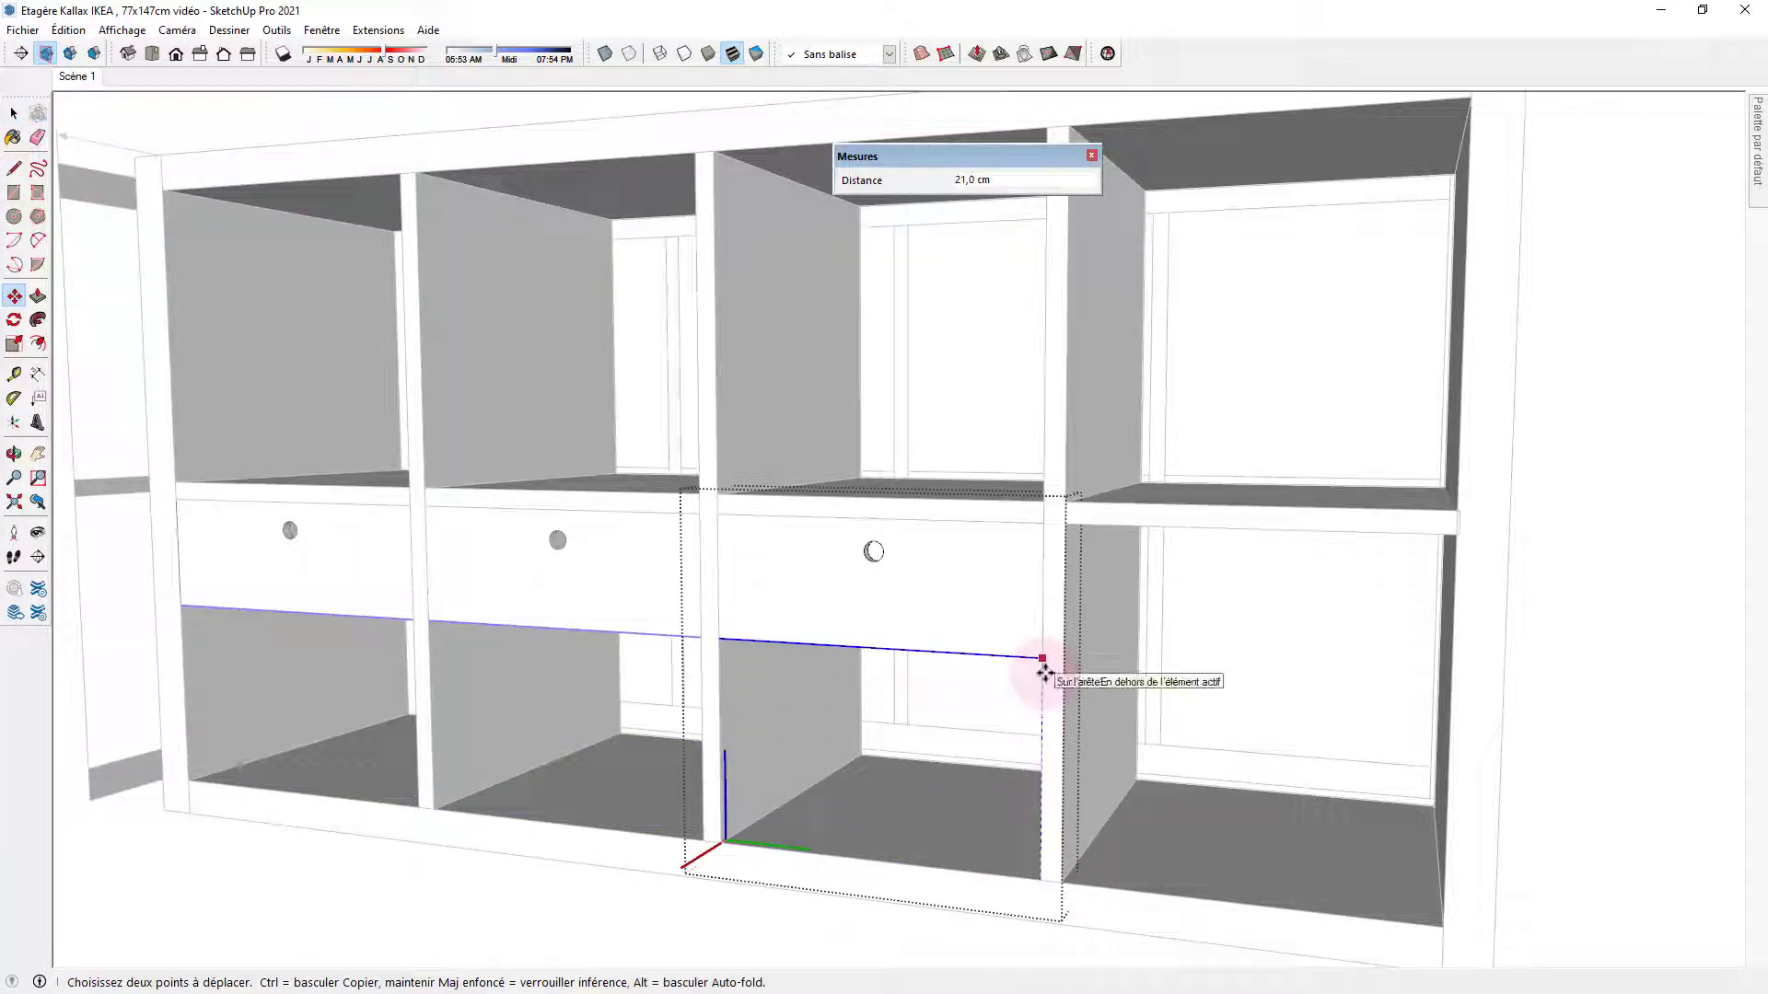
key("Escape")
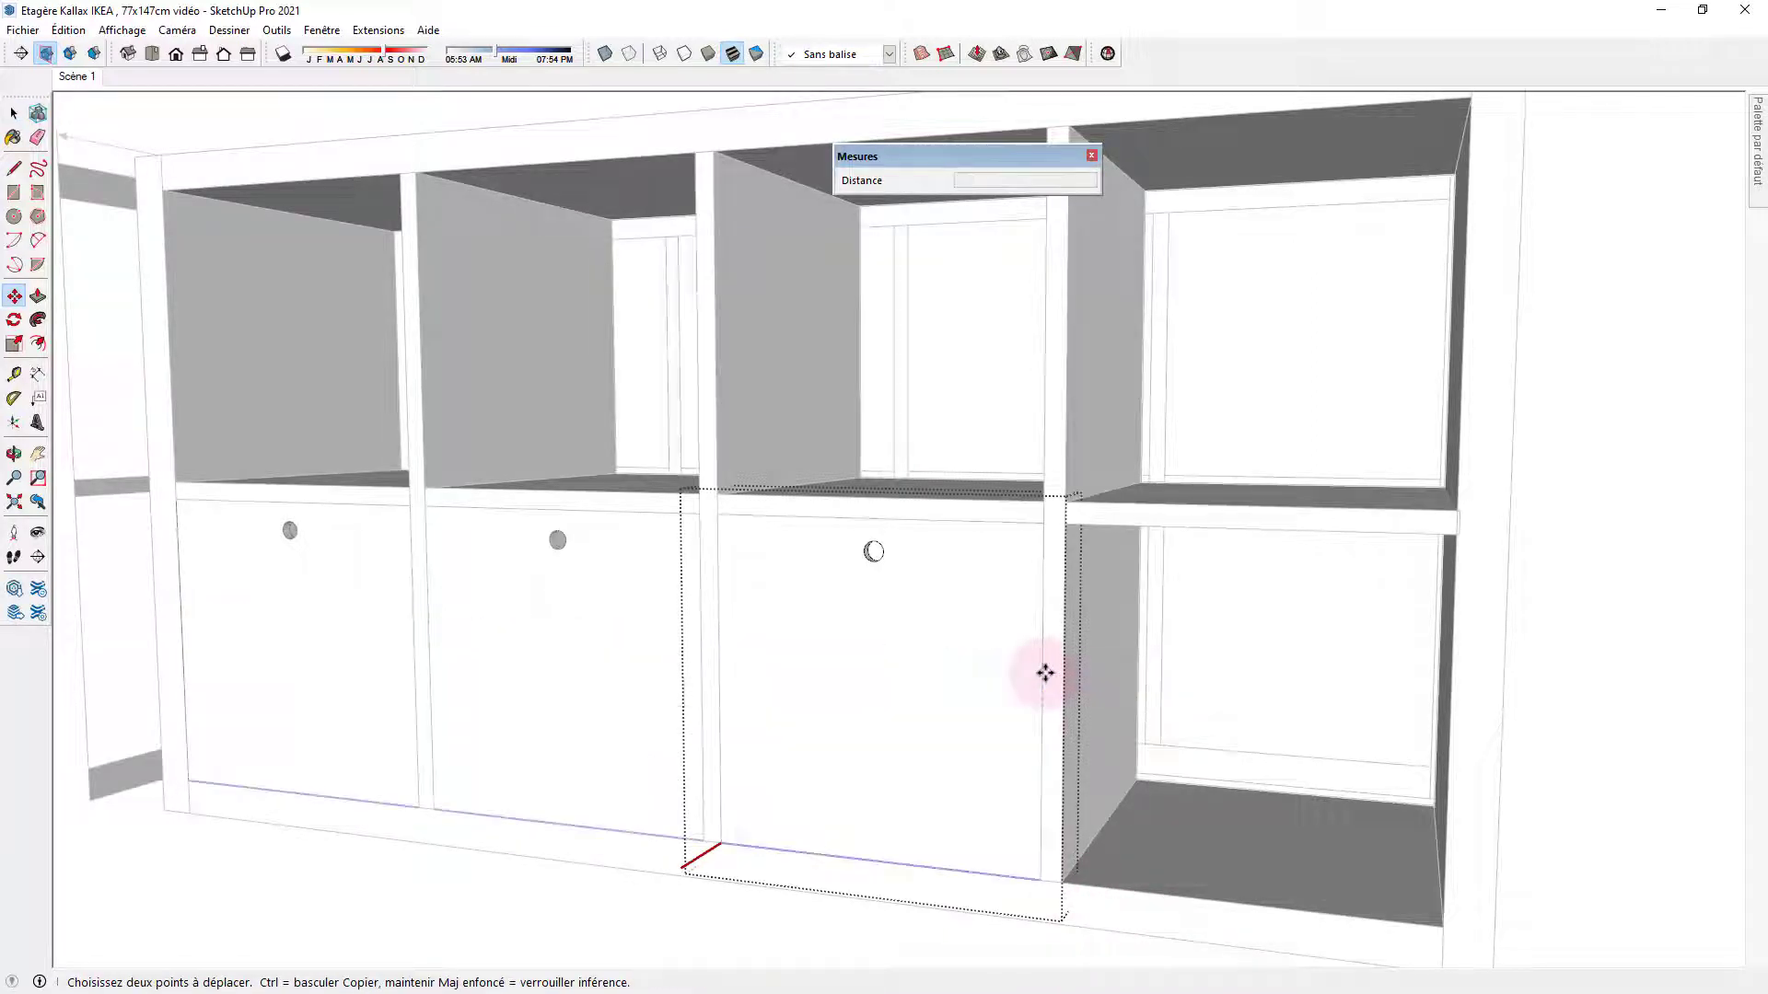
key("space")
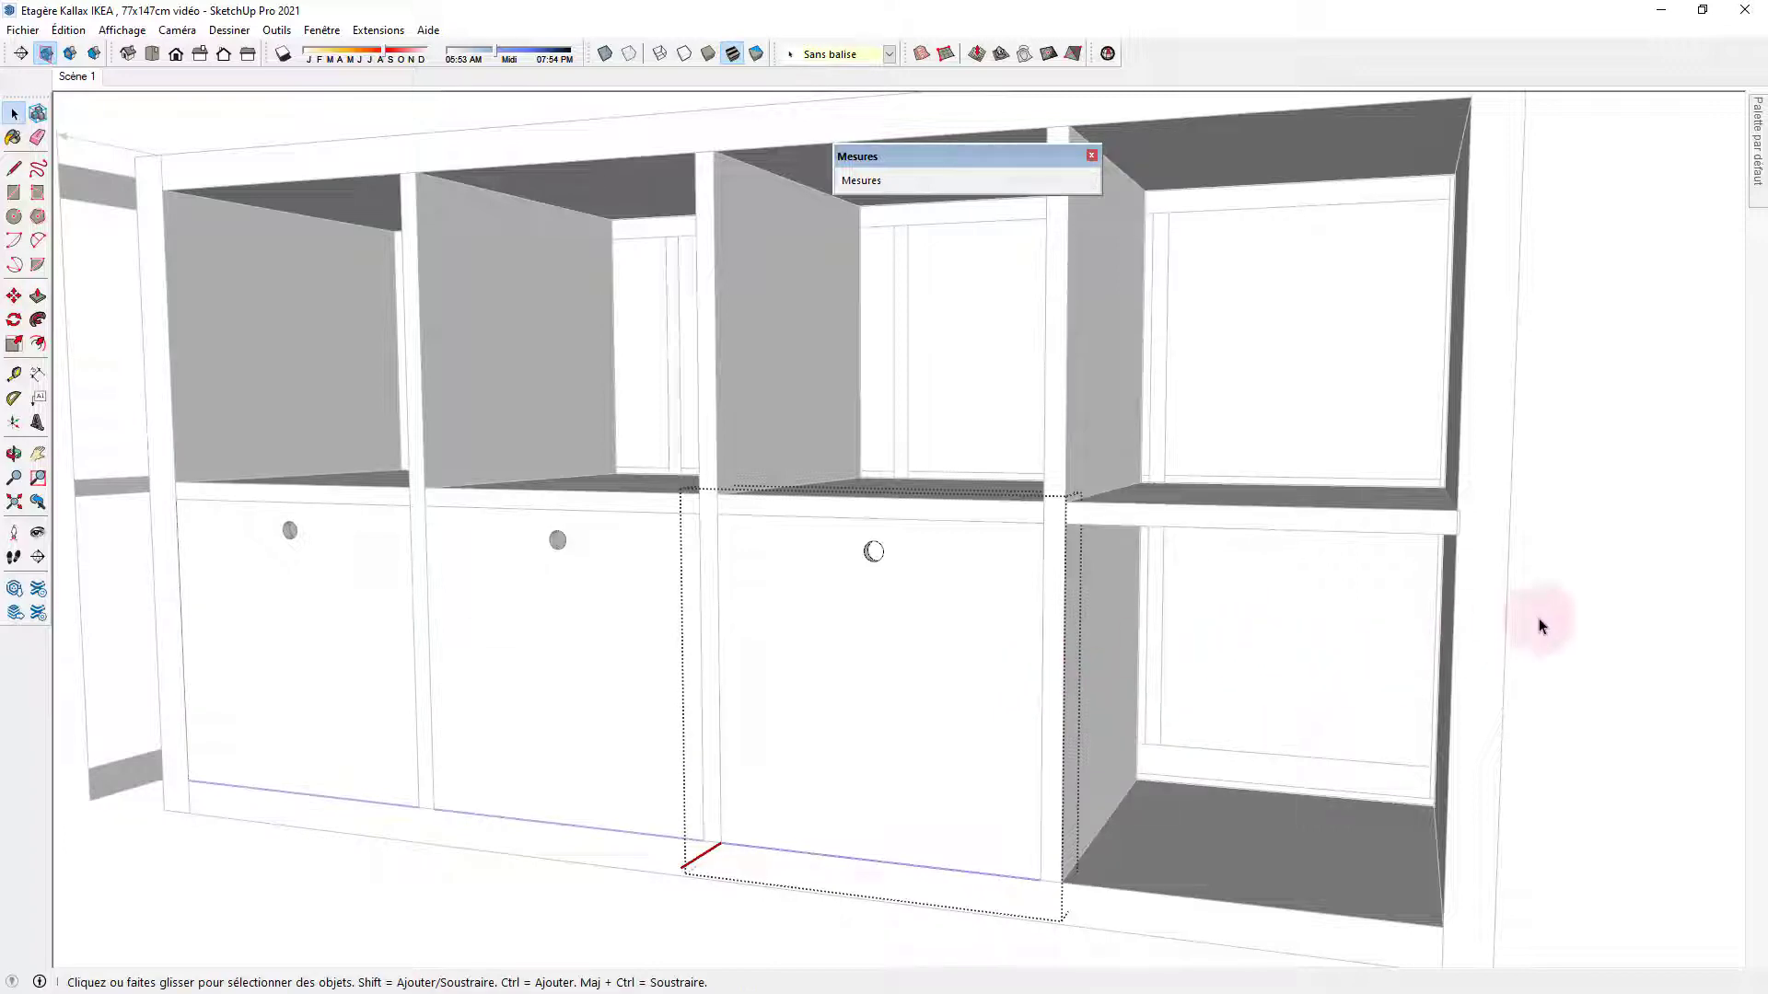
left_click(1612, 608)
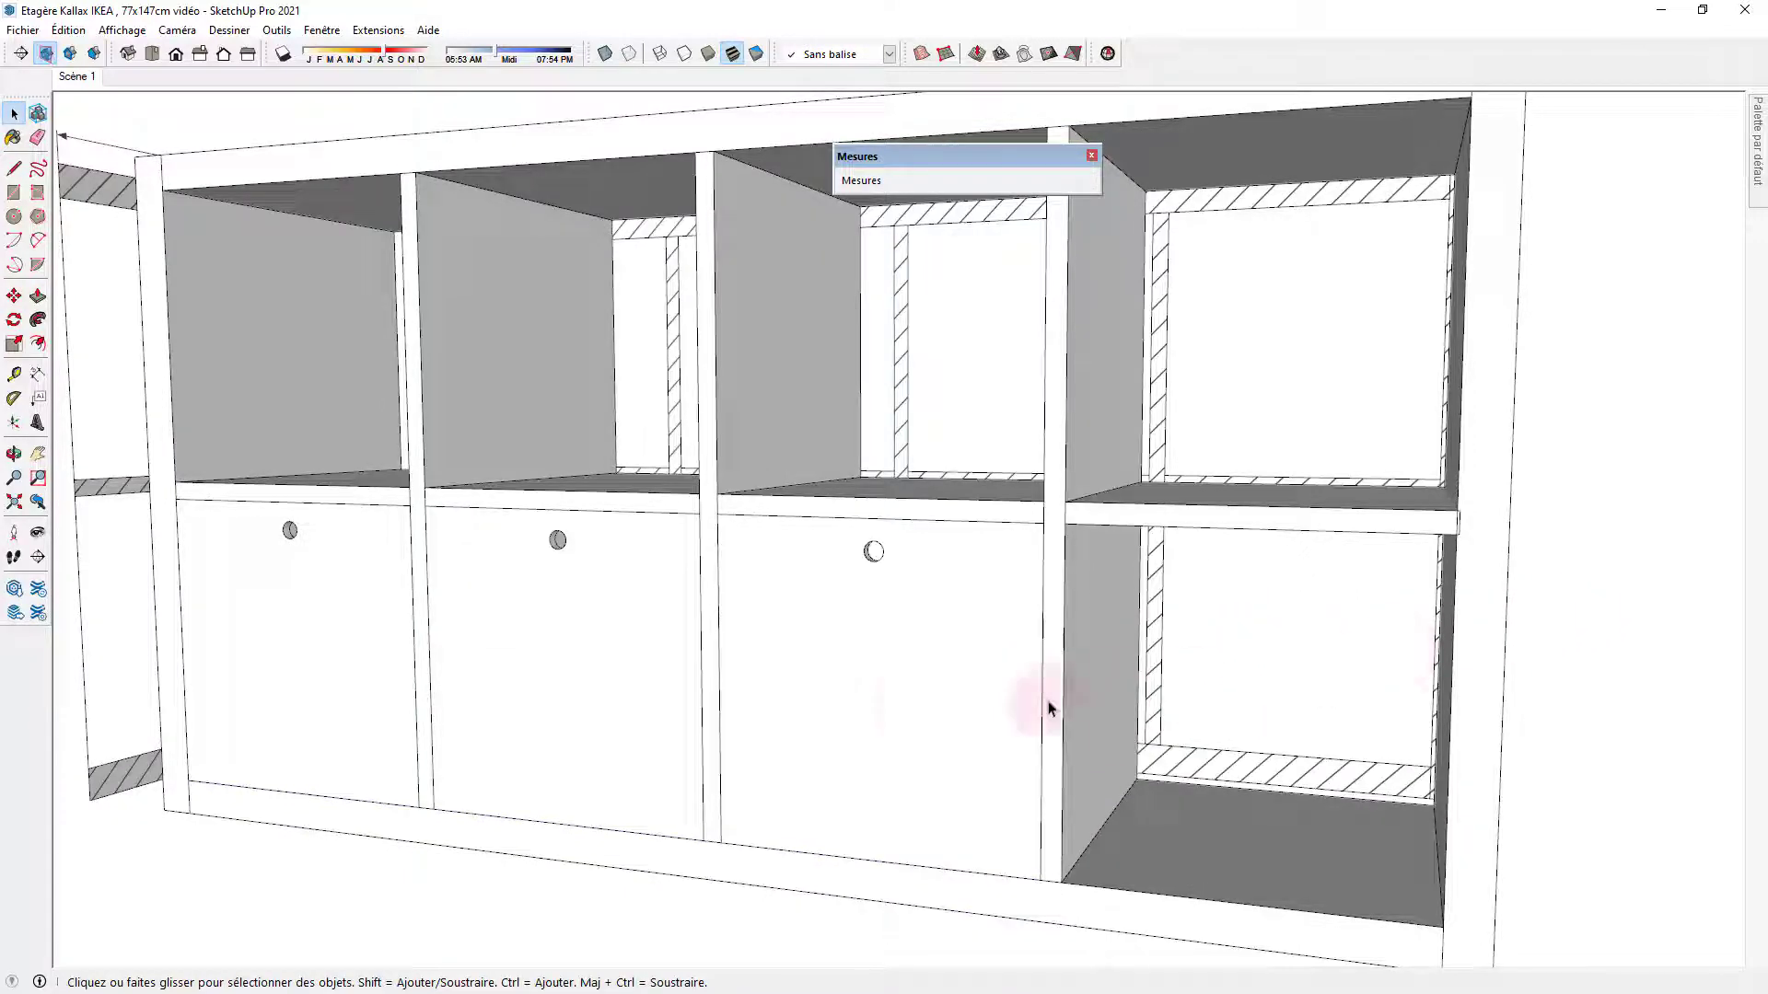
Make the third lower door a unique component and try raising its lower edge on its own.
right_click(886, 718)
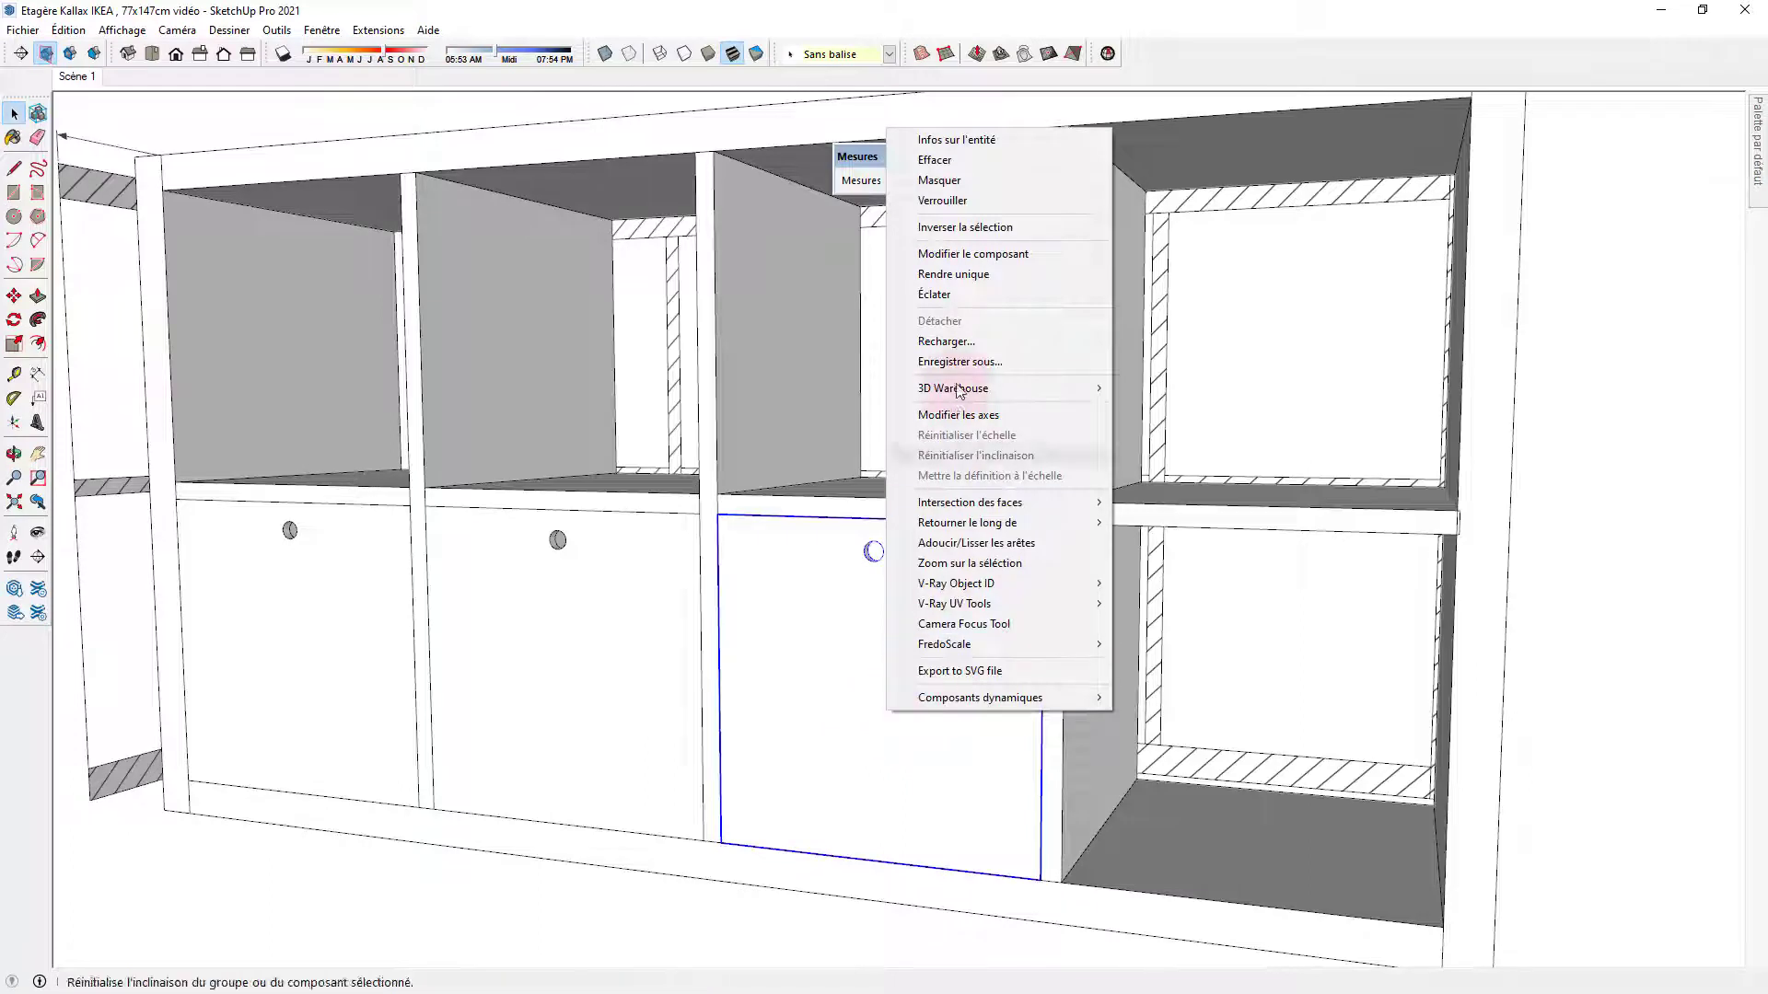
left_click(964, 273)
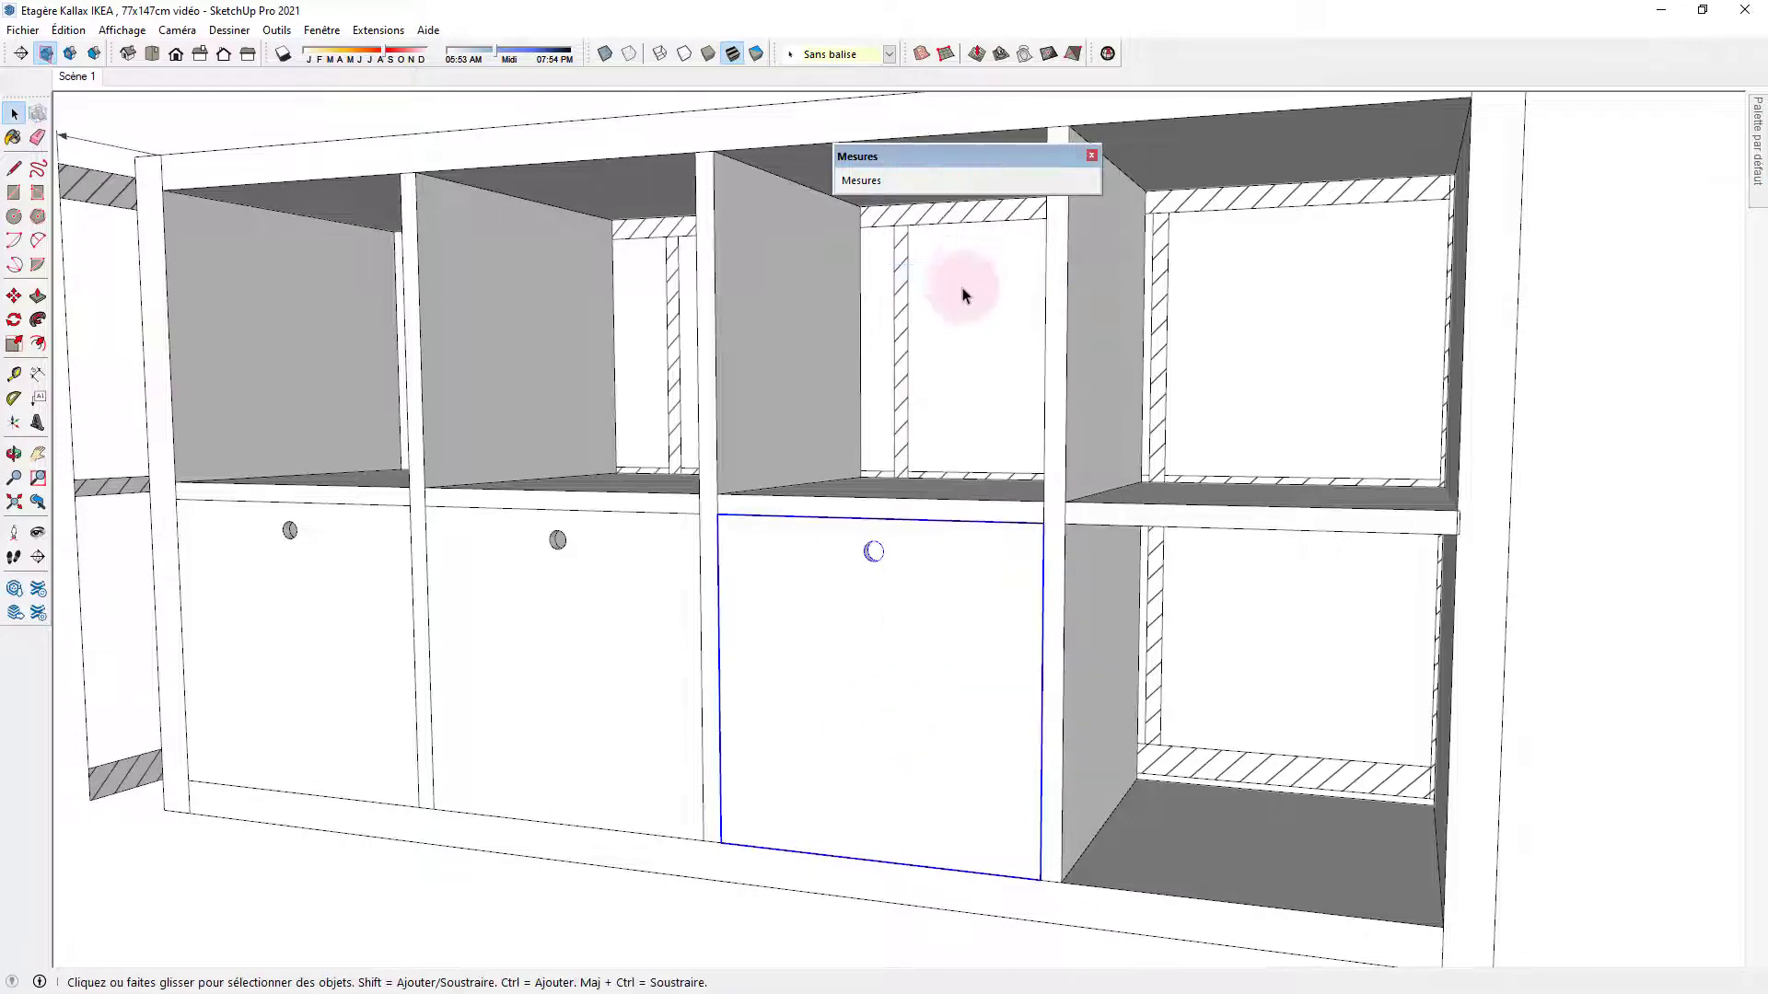
double_click(883, 750)
left_click_drag(678, 749, 1093, 920)
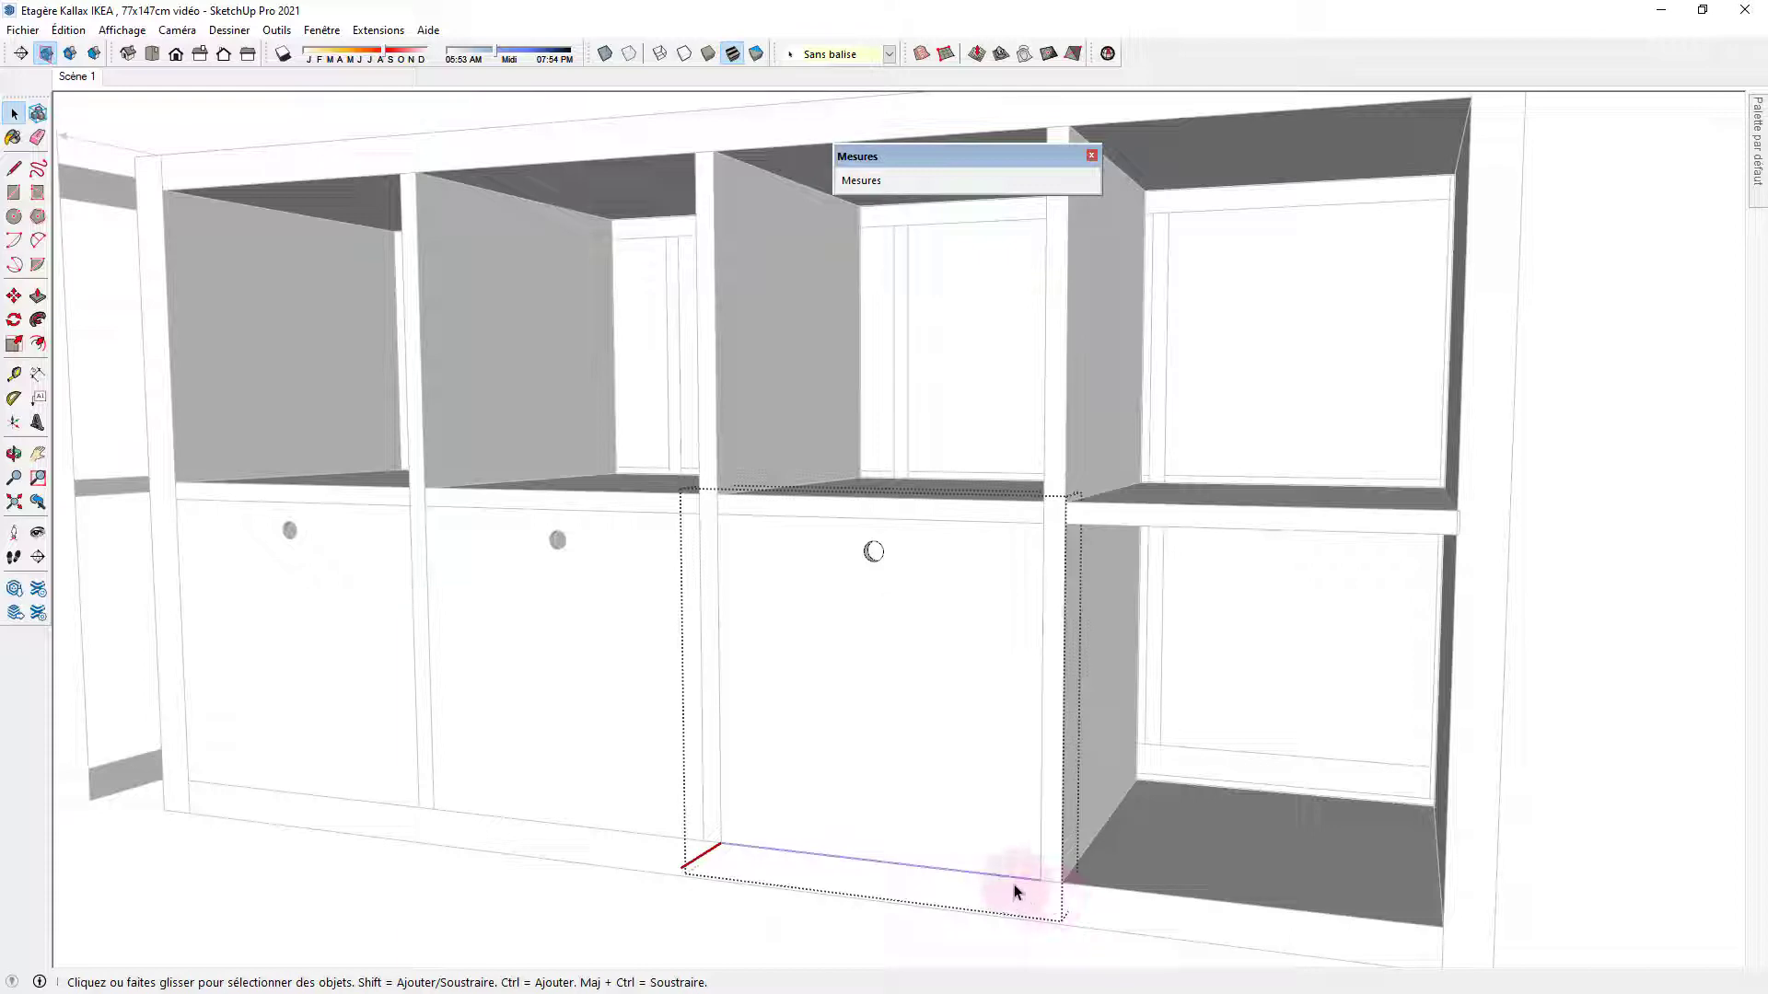
key("m")
left_click(1043, 877)
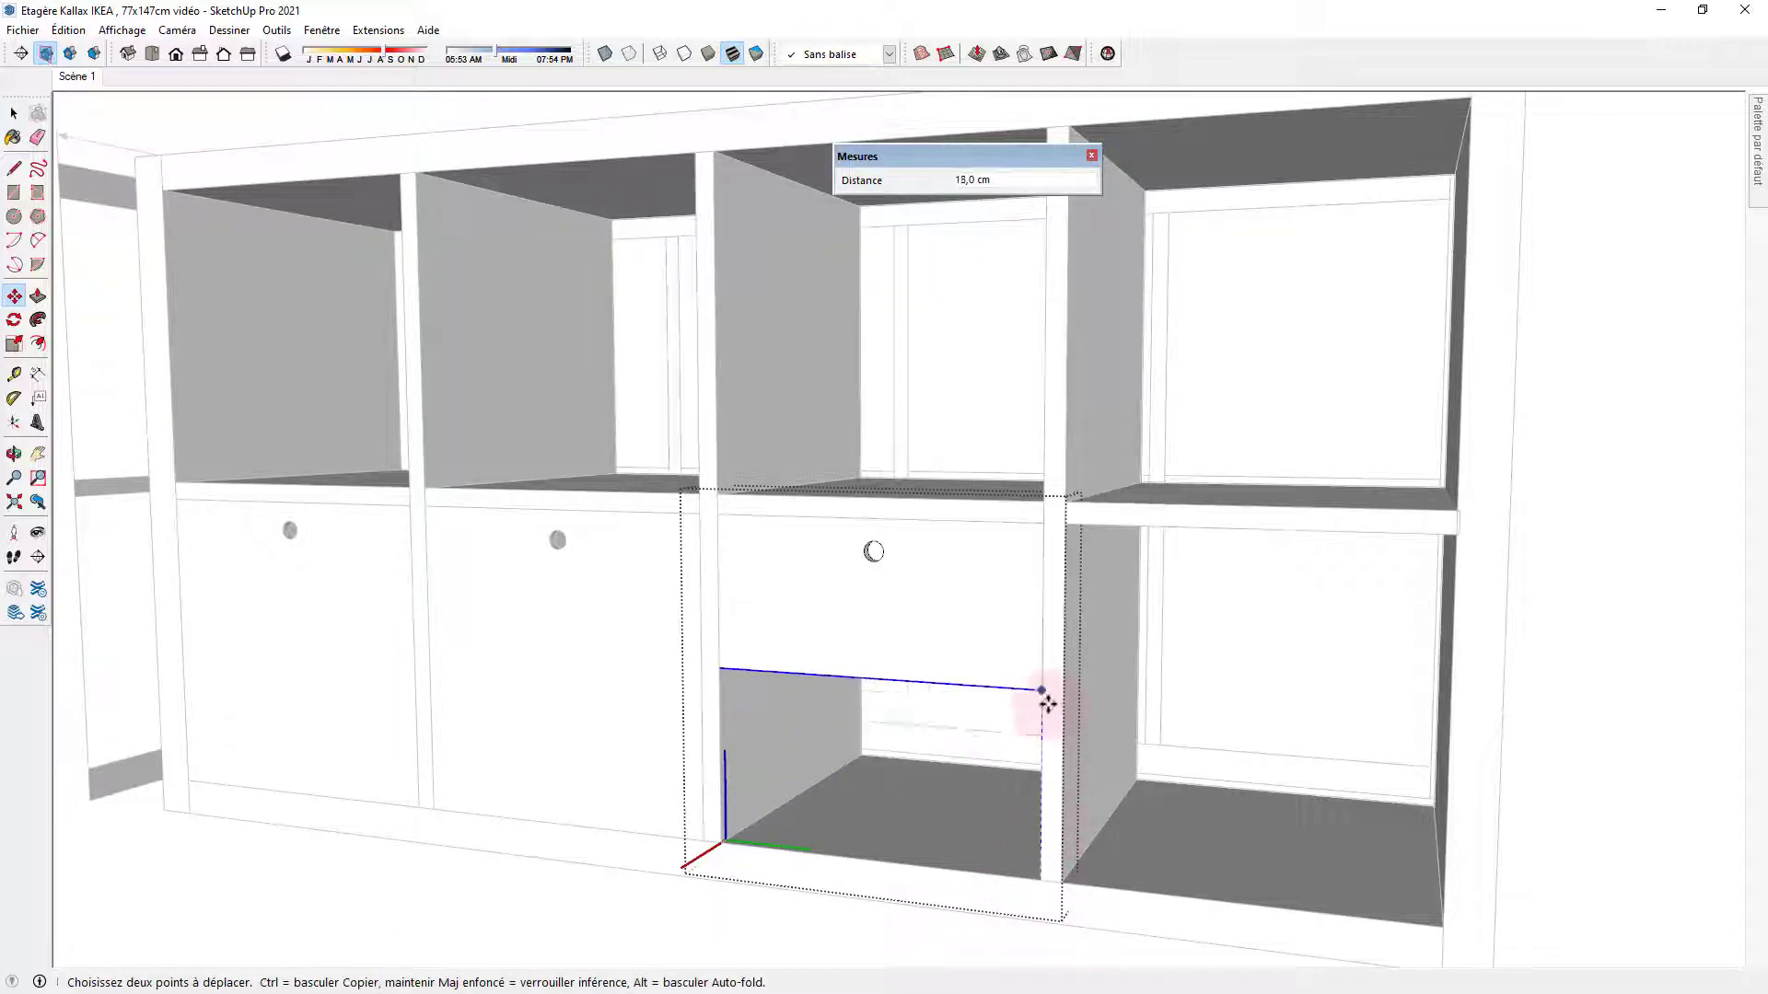
key("Escape")
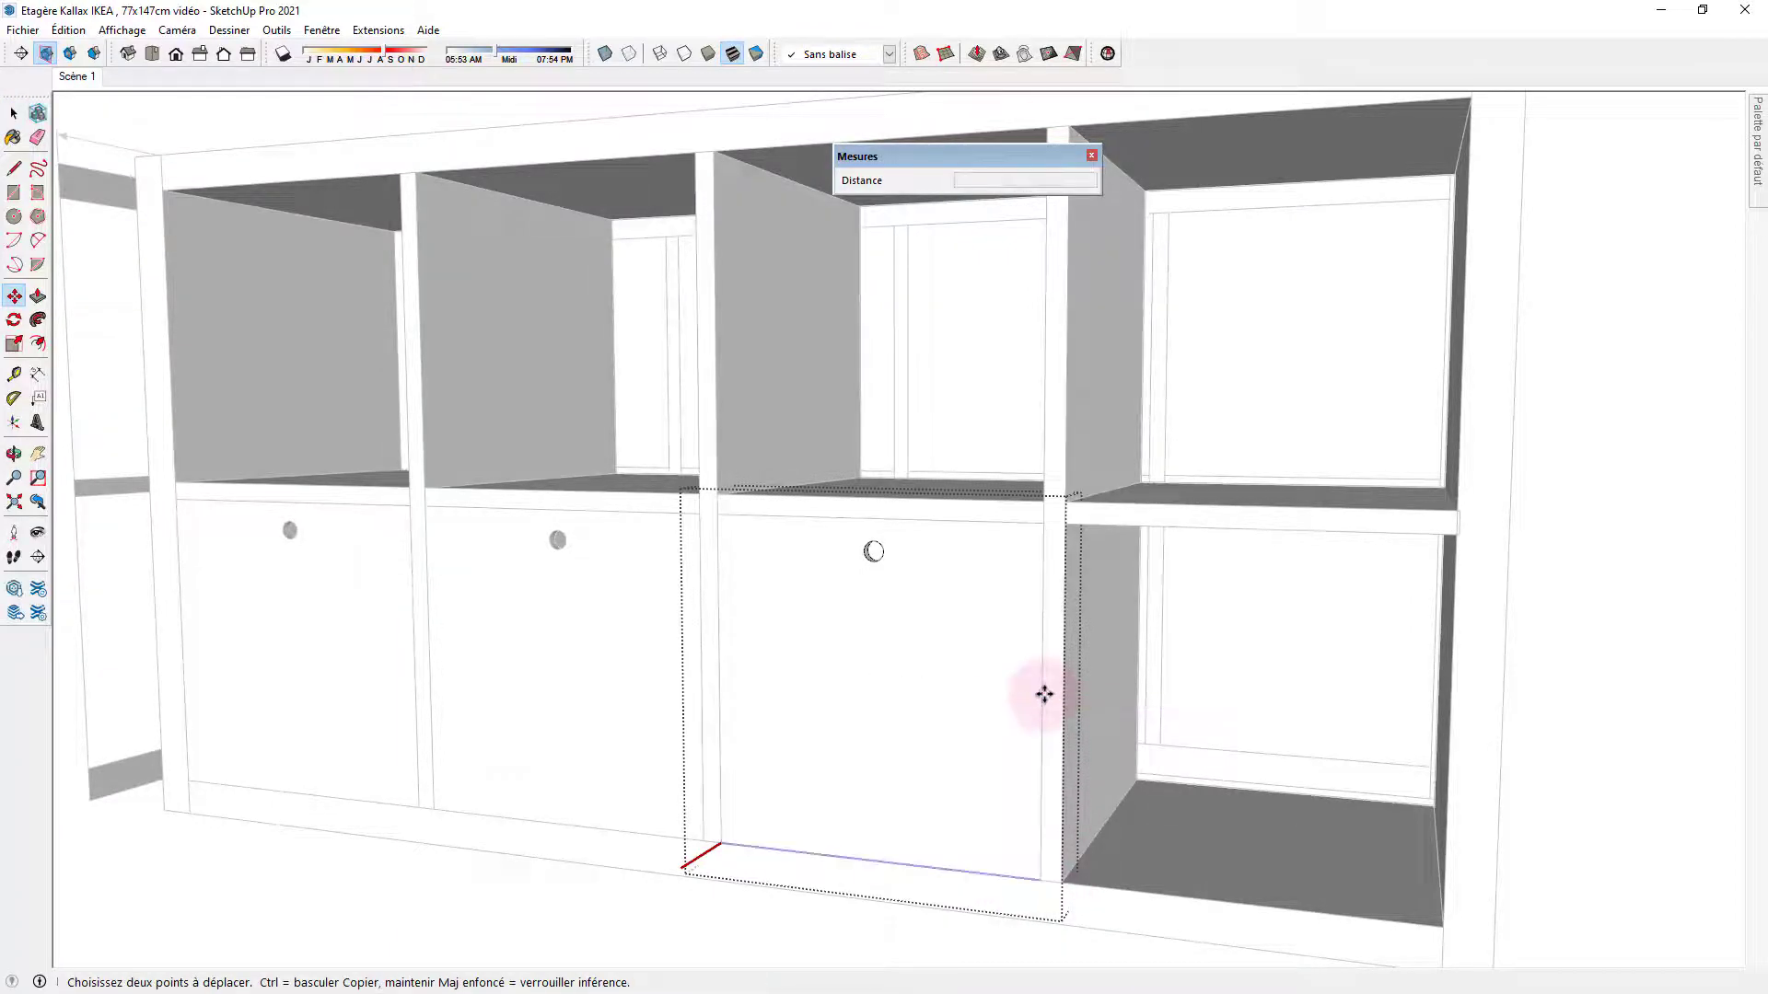
key("space")
Try raising the lower edge of the second door inside its component, then leave the component.
left_click(594, 891)
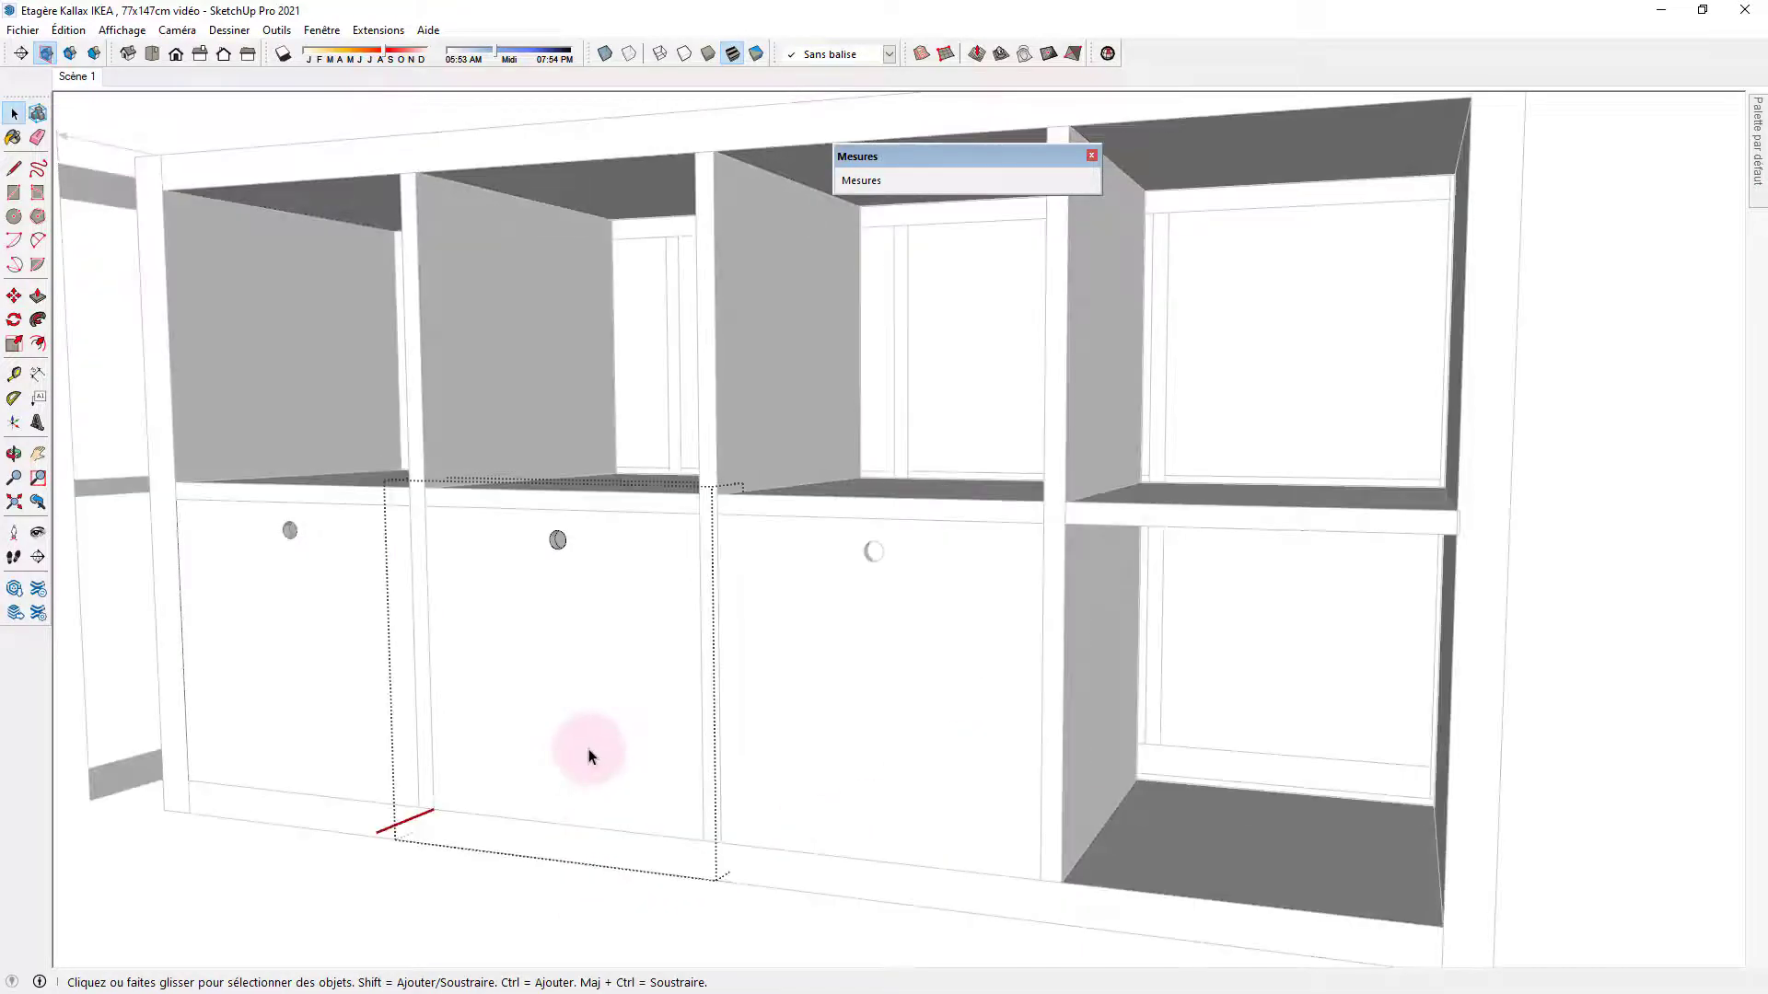
mouse_move(383, 734)
left_mouse_down()
mouse_move(513, 837)
mouse_move(774, 902)
left_mouse_up()
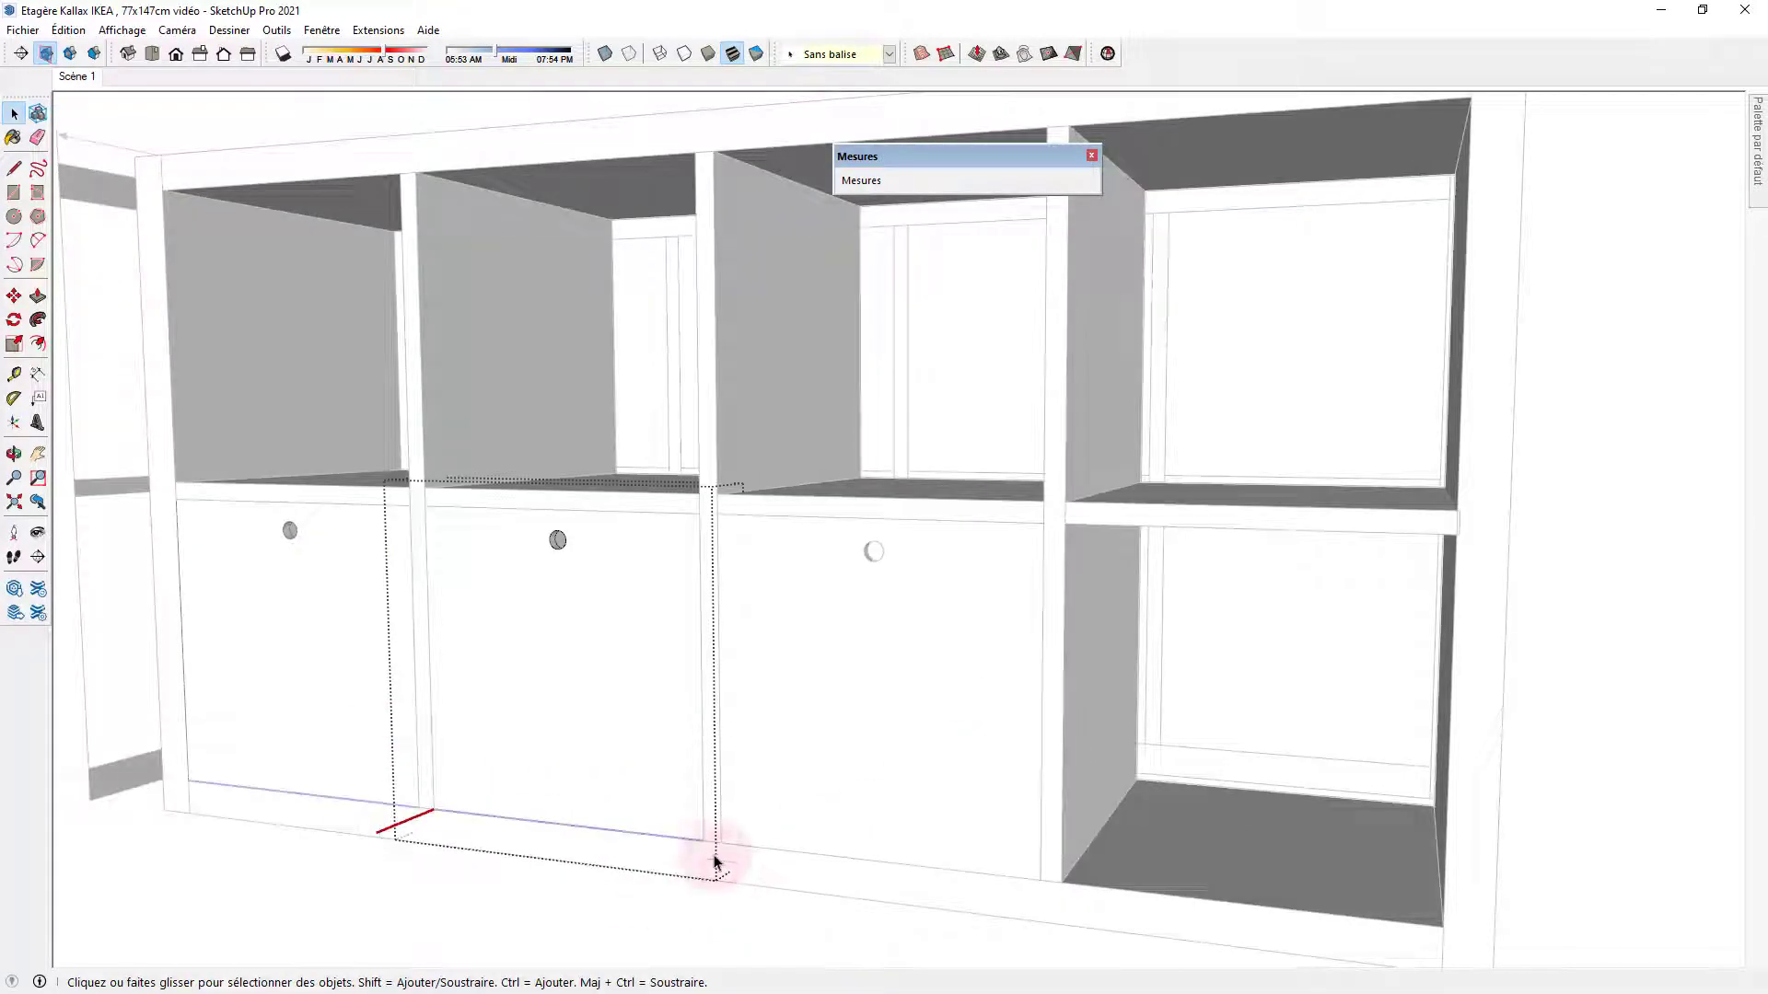
key("m")
left_click(705, 837)
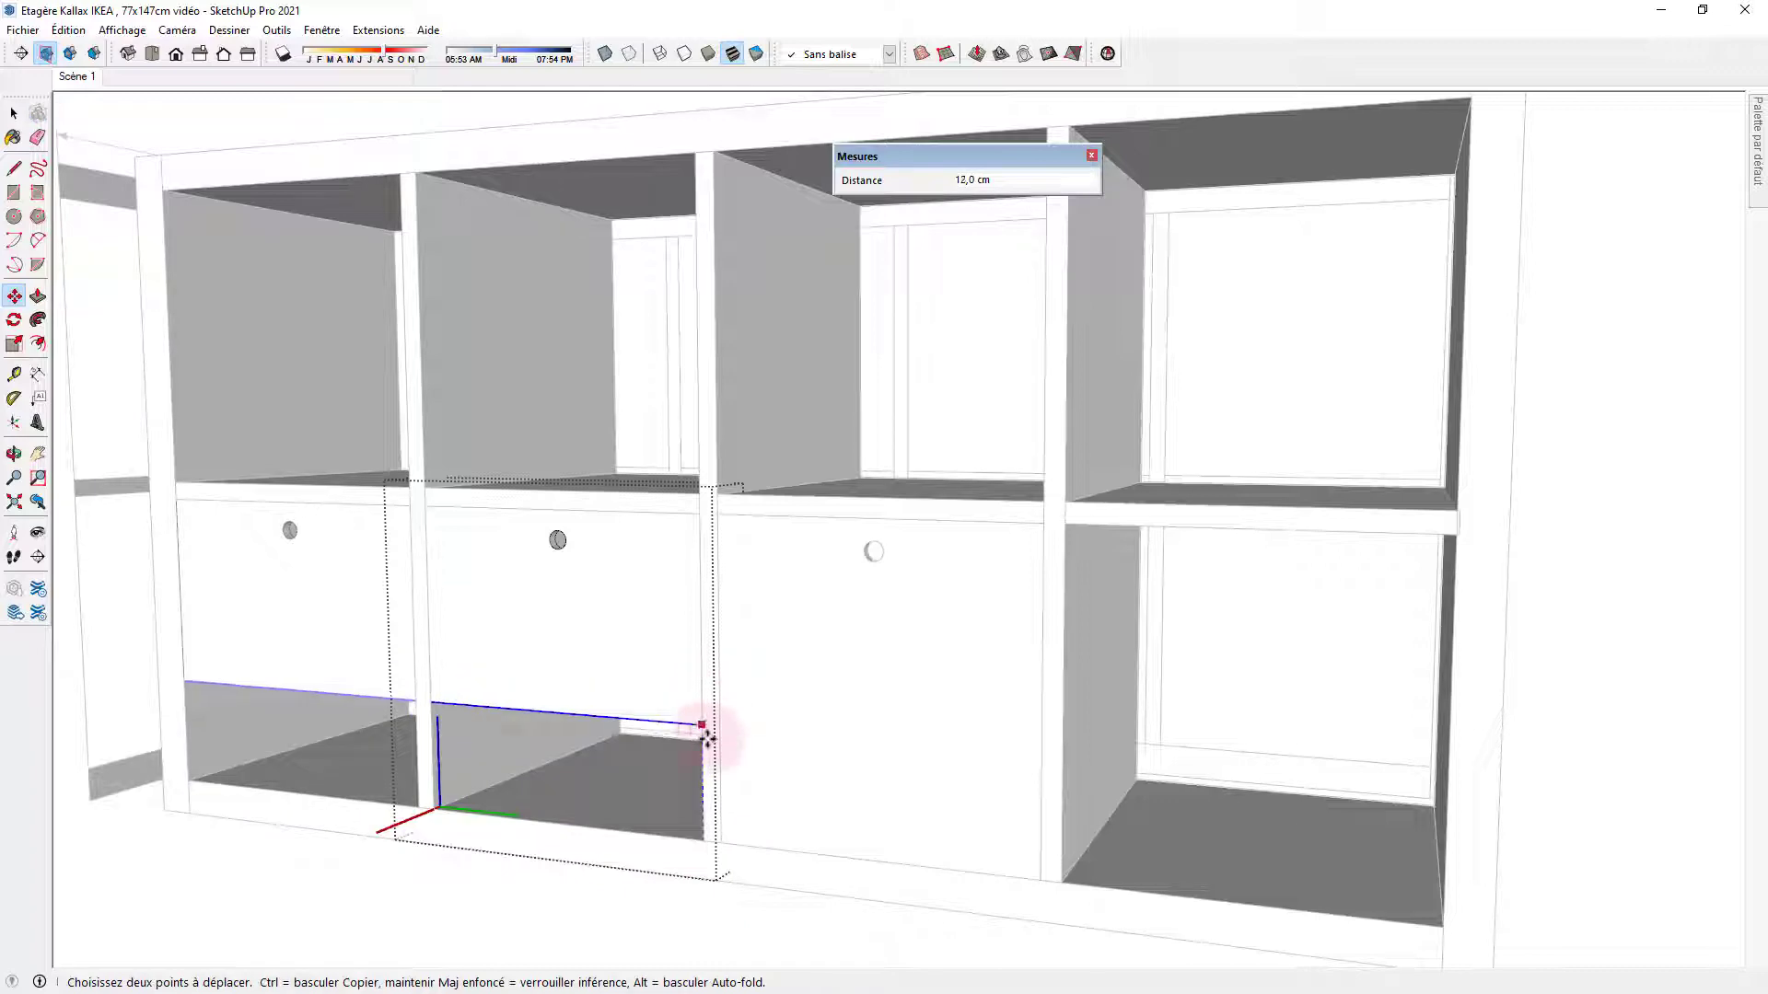
key("Escape")
key("space")
key("ctrl+z")
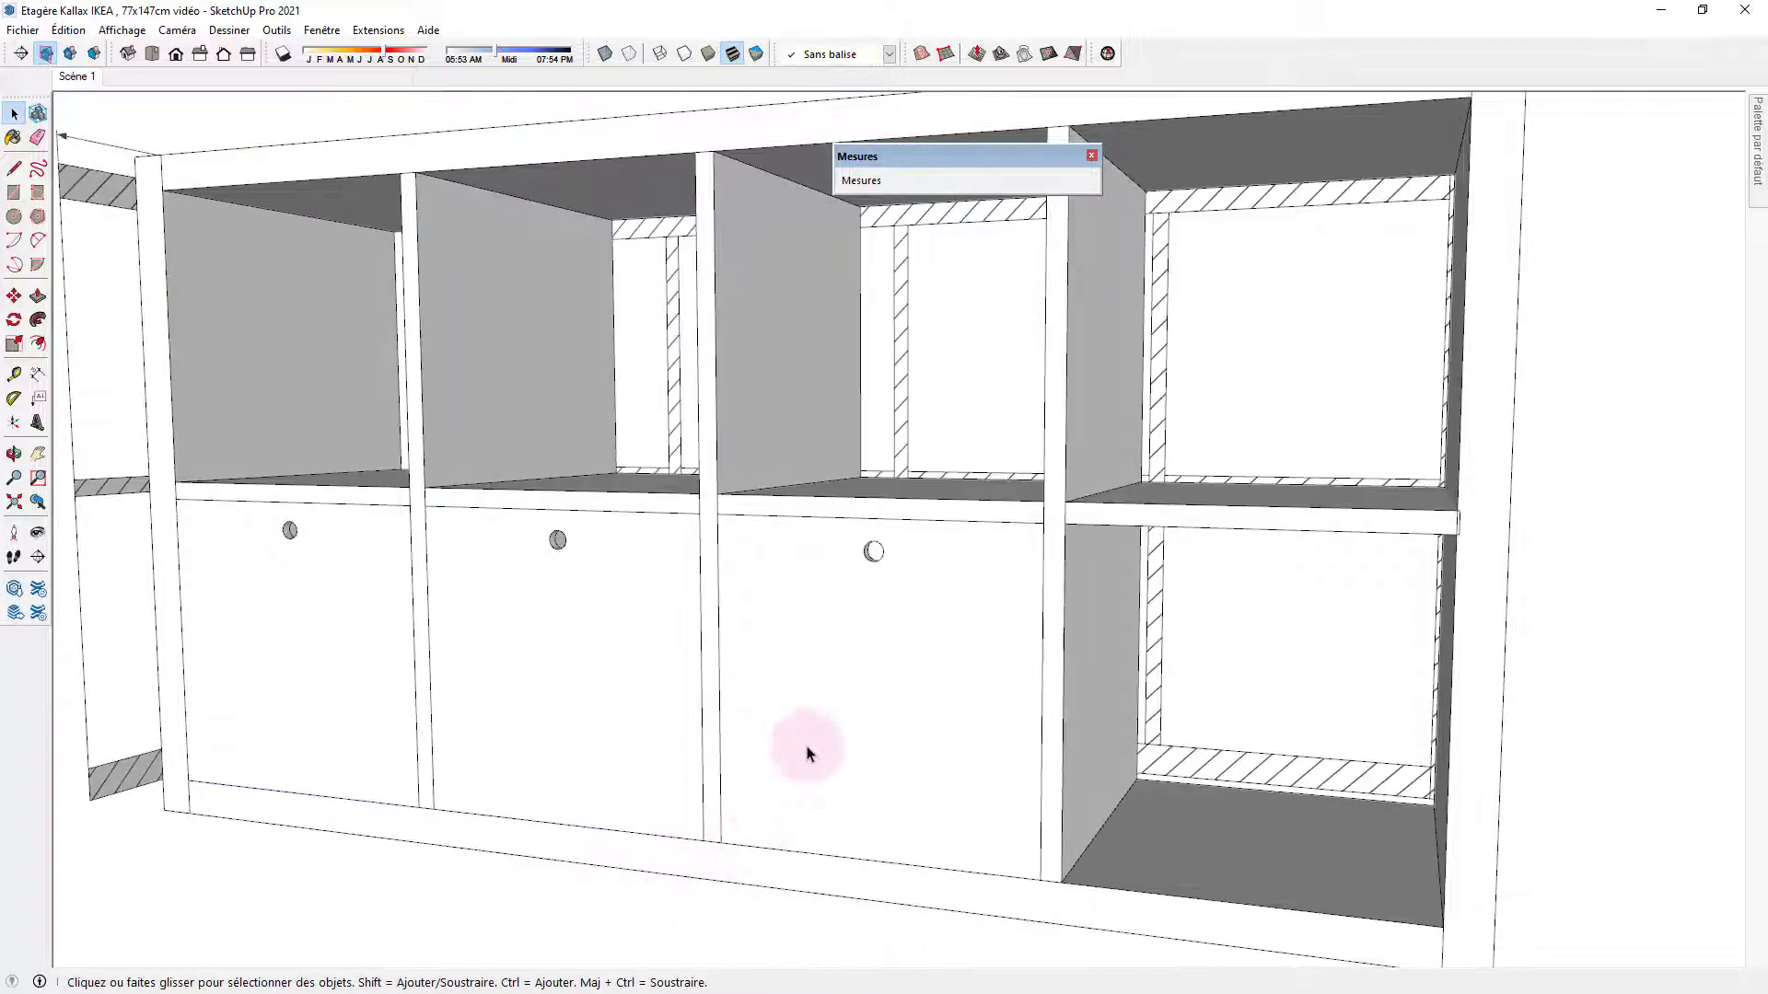
Open the door component in the third lower compartment for editing.
right_click(863, 708)
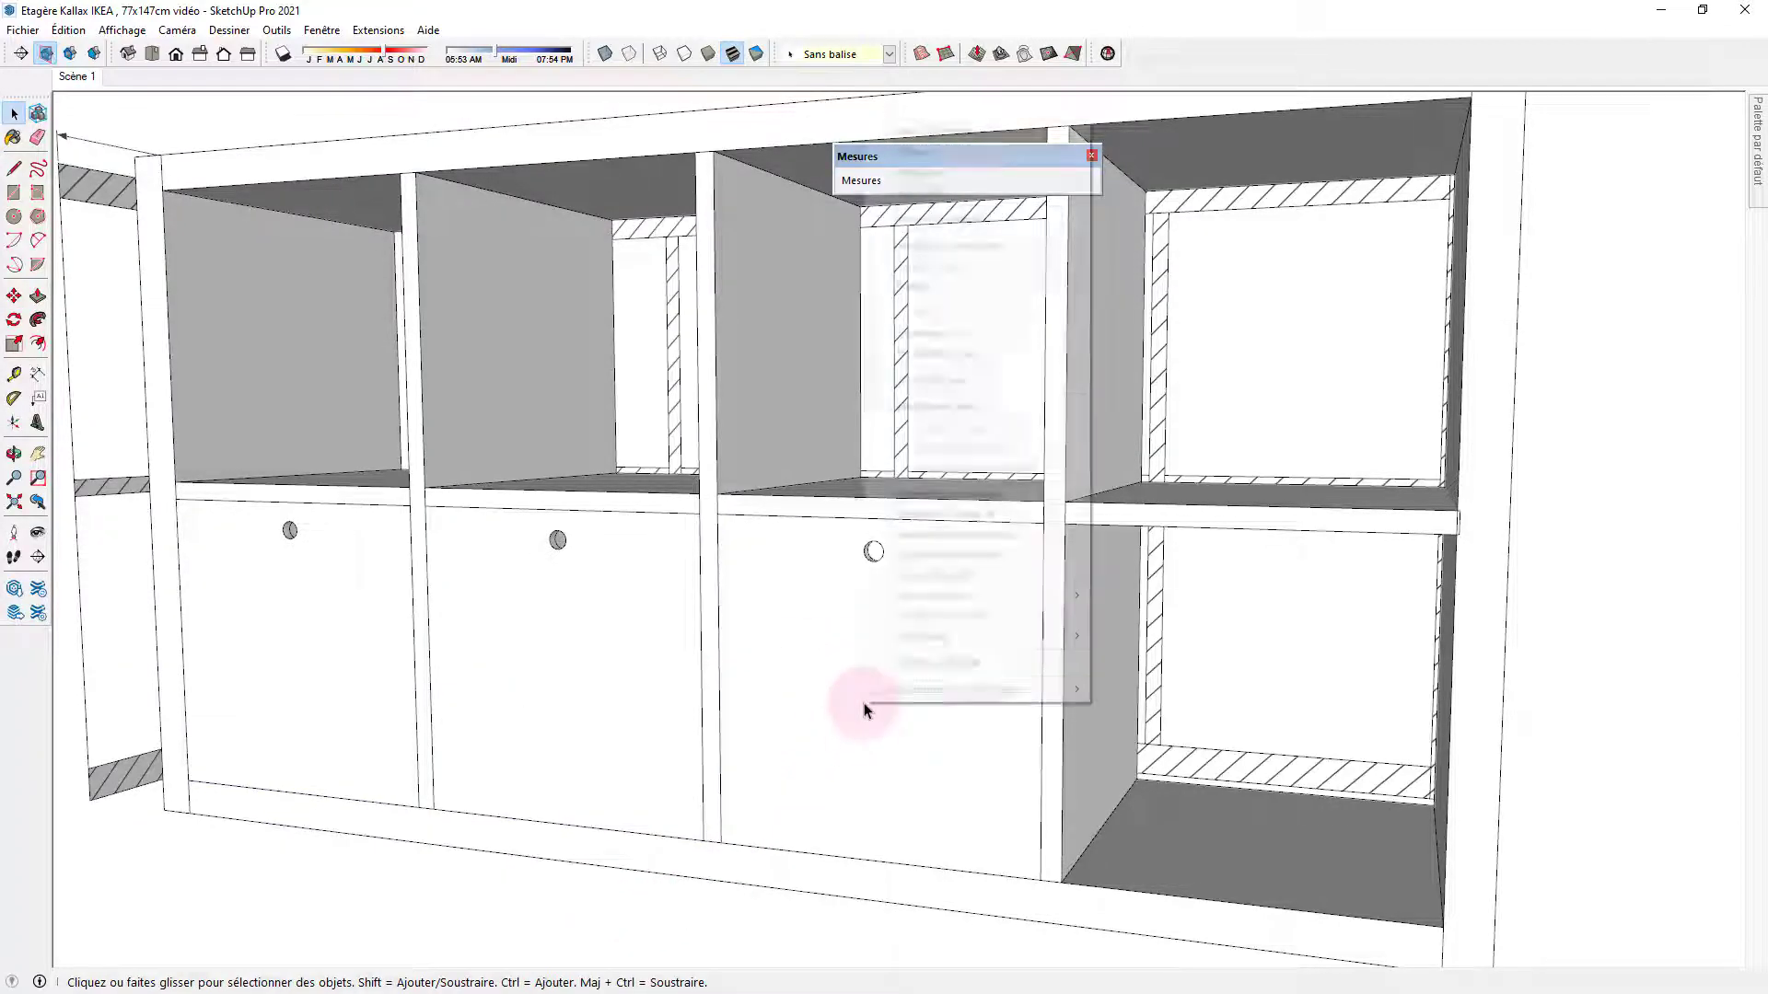
left_click(775, 819)
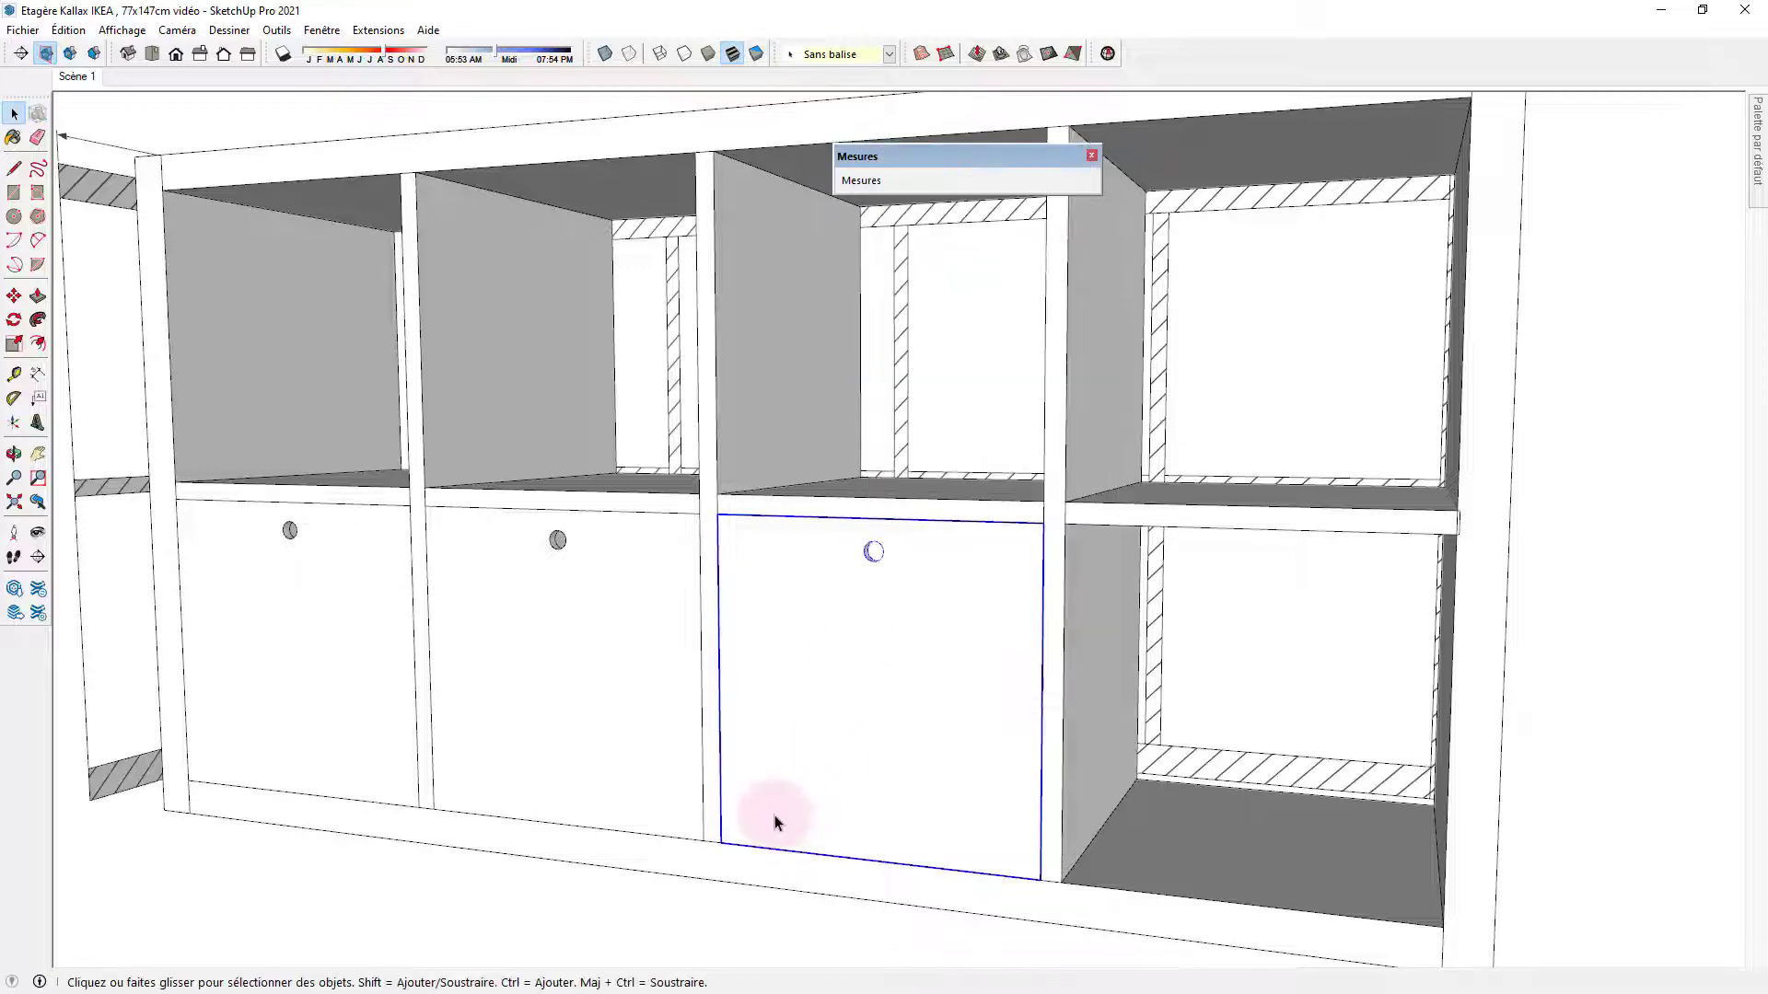
middle_click_drag(789, 816, 715, 812)
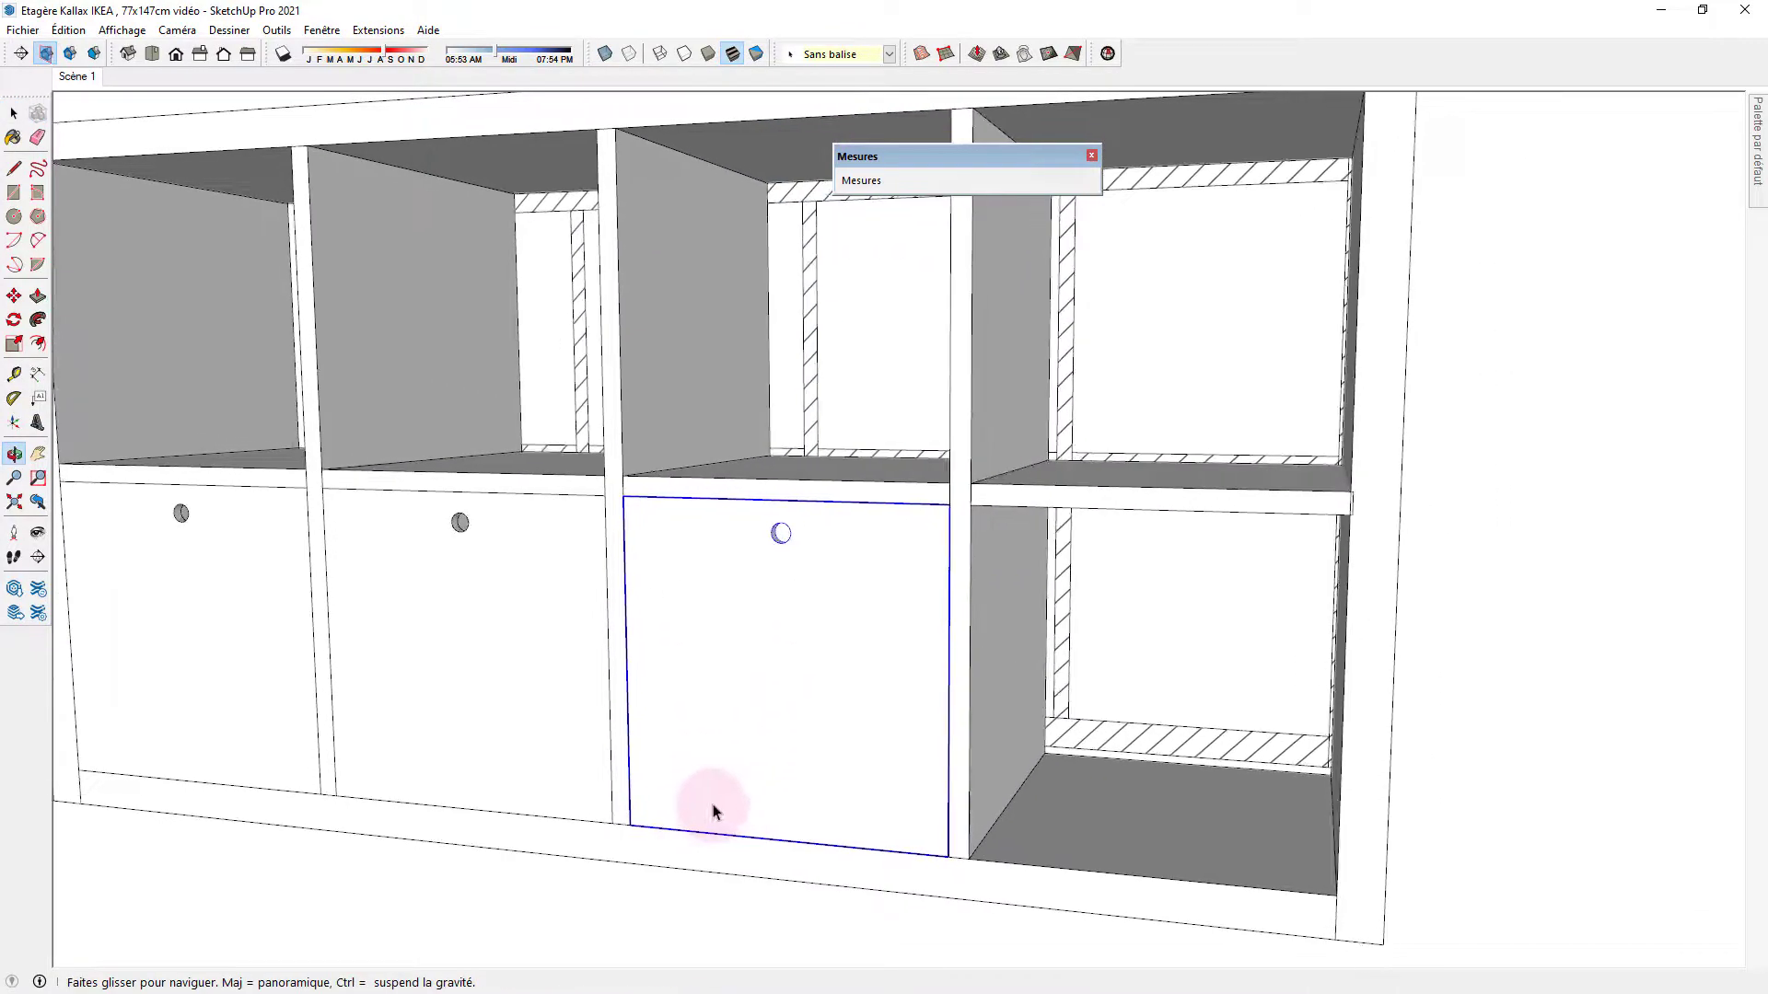
double_click(786, 760)
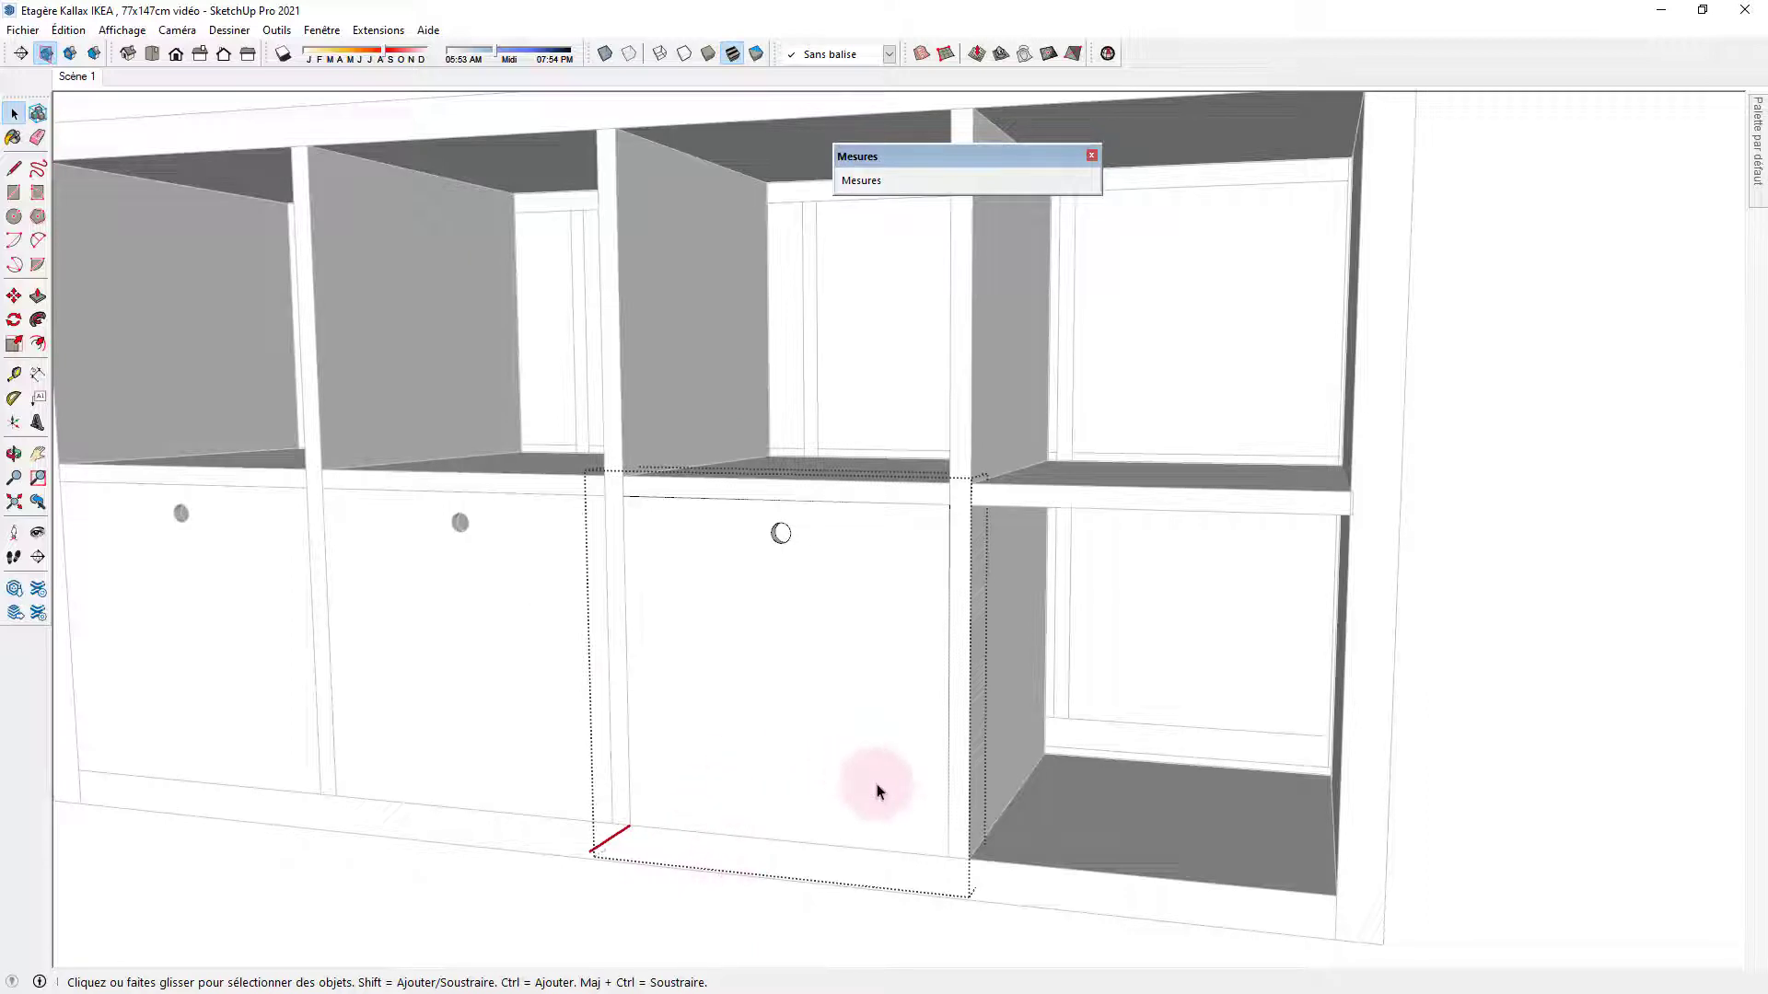
middle_click_drag(881, 792, 907, 778)
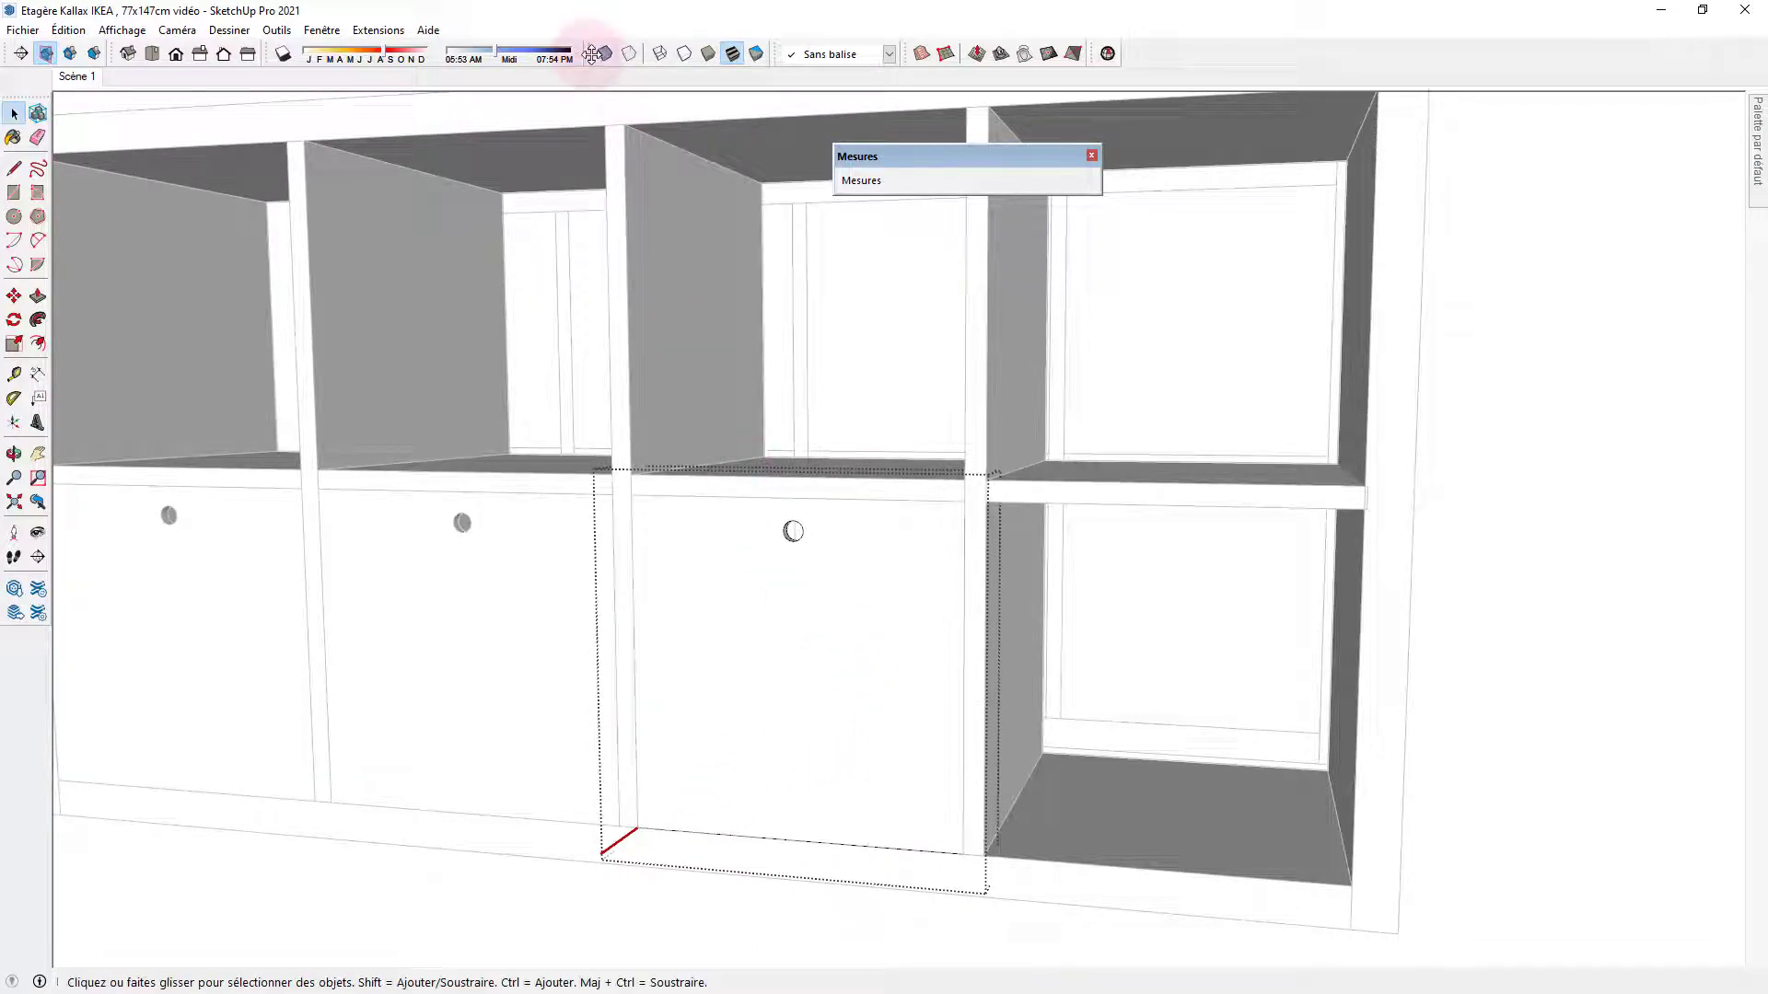
Float the Styles tools over the model and display all faces with the Transparence style.
left_click_drag(589, 54, 1152, 267)
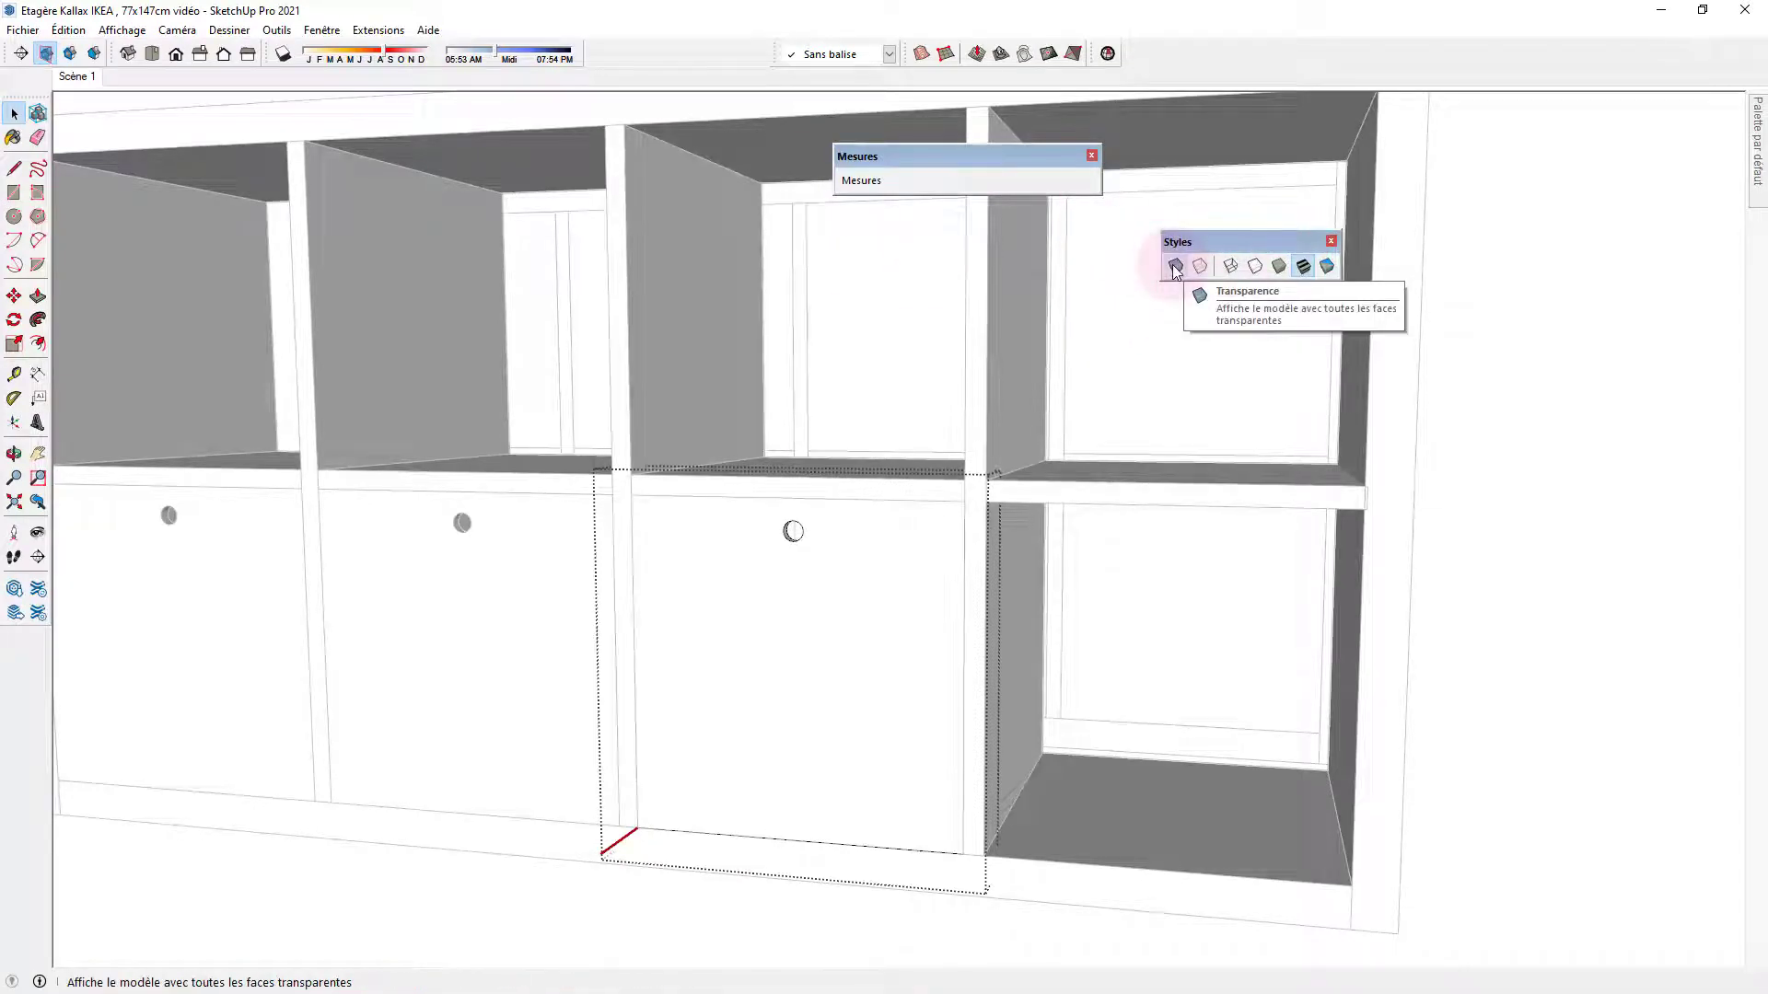
left_click(1175, 266)
scroll(819, 686, "up", 4)
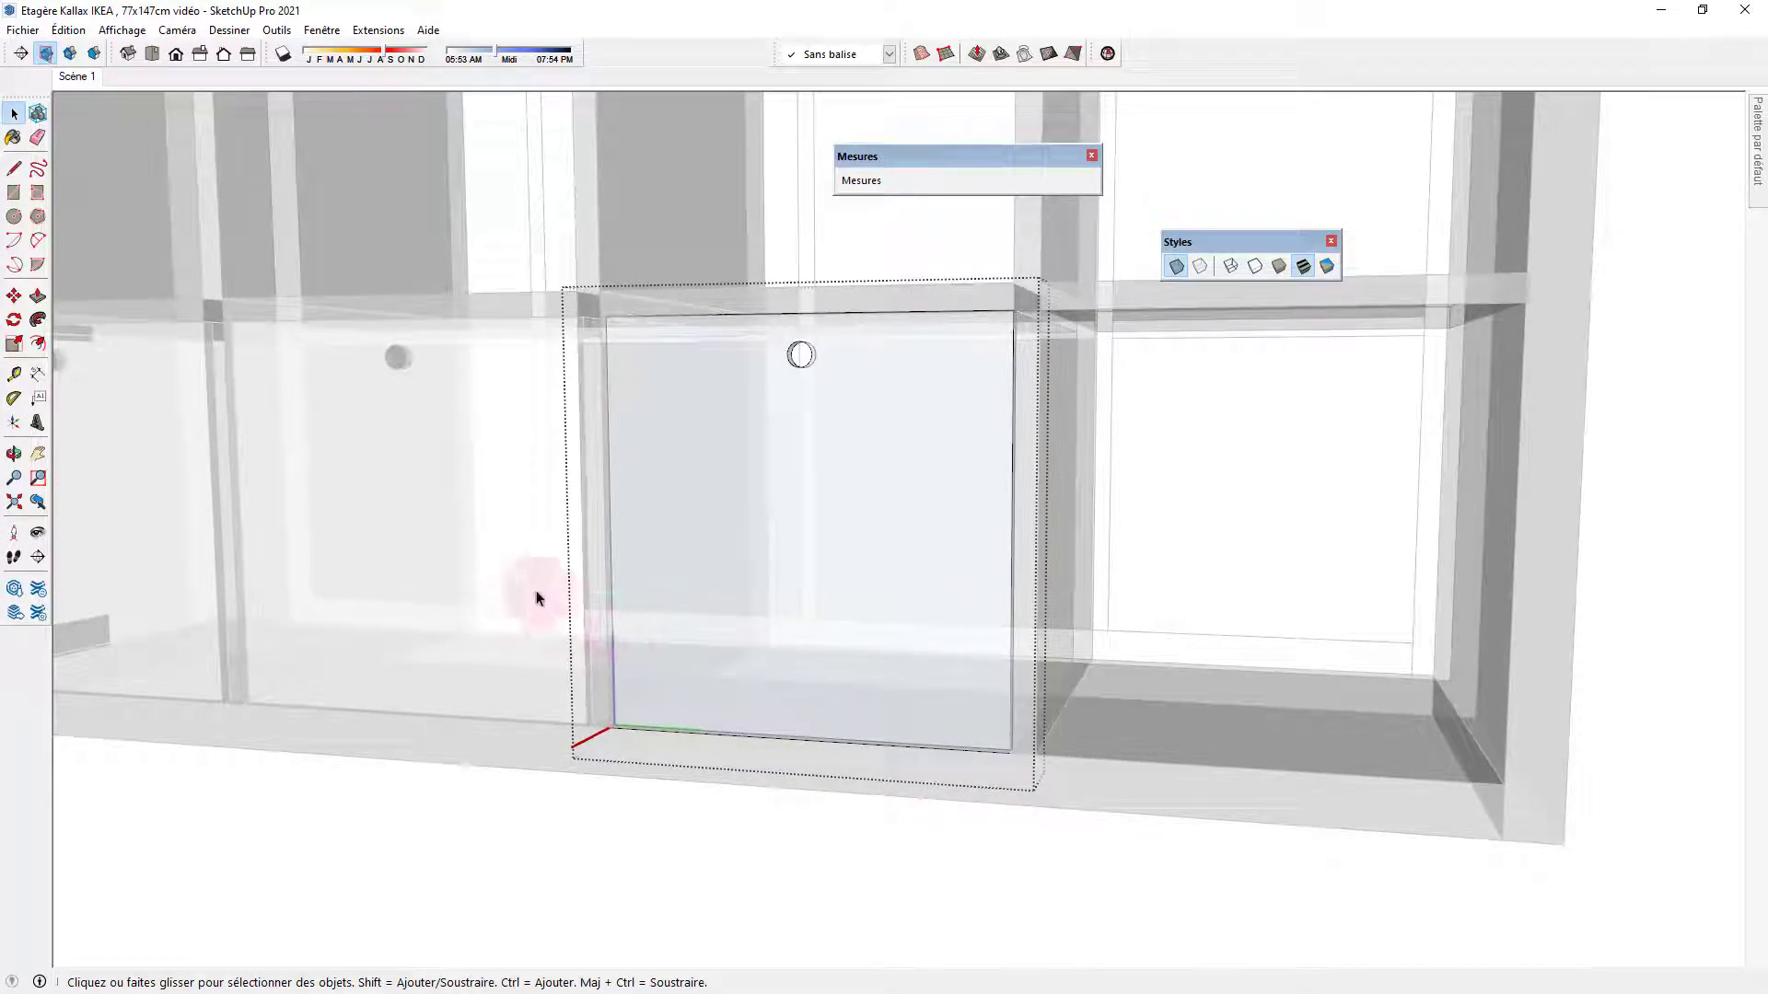
Select only the edges along the third lower door's bottom and raise them about 16.8 cm, finishing the component edit.
left_click_drag(530, 589, 1086, 837)
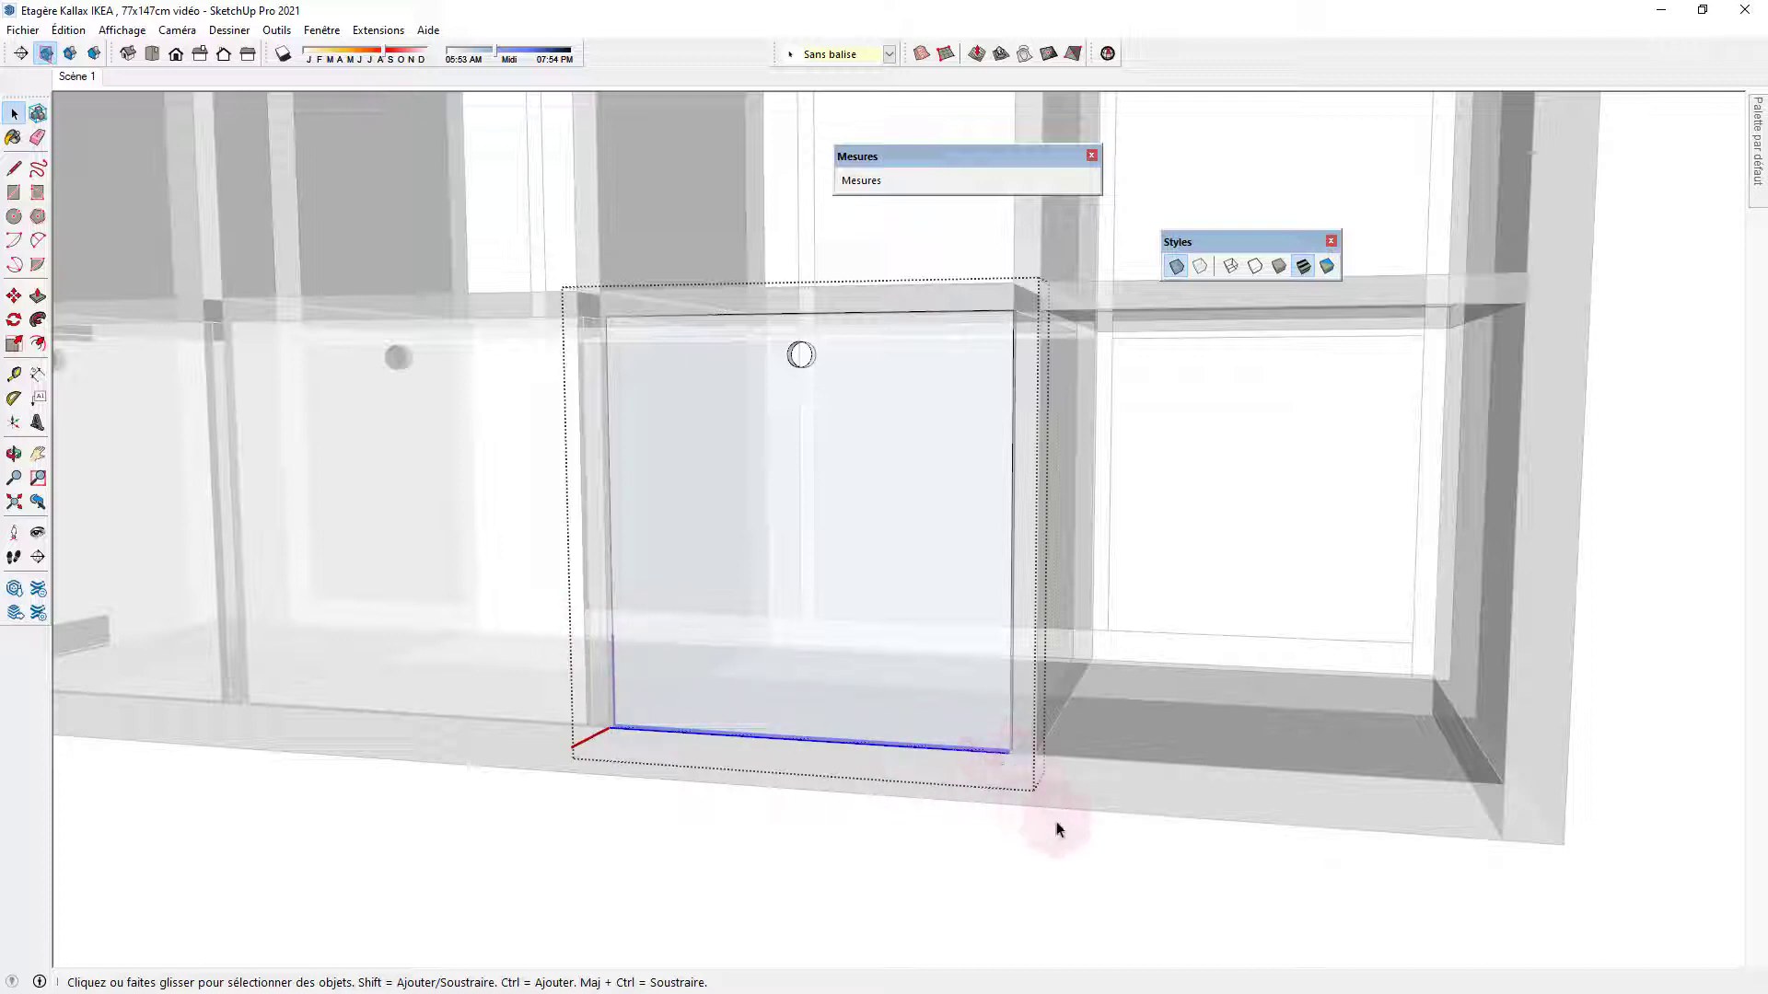
left_click_drag(1076, 831, 557, 630)
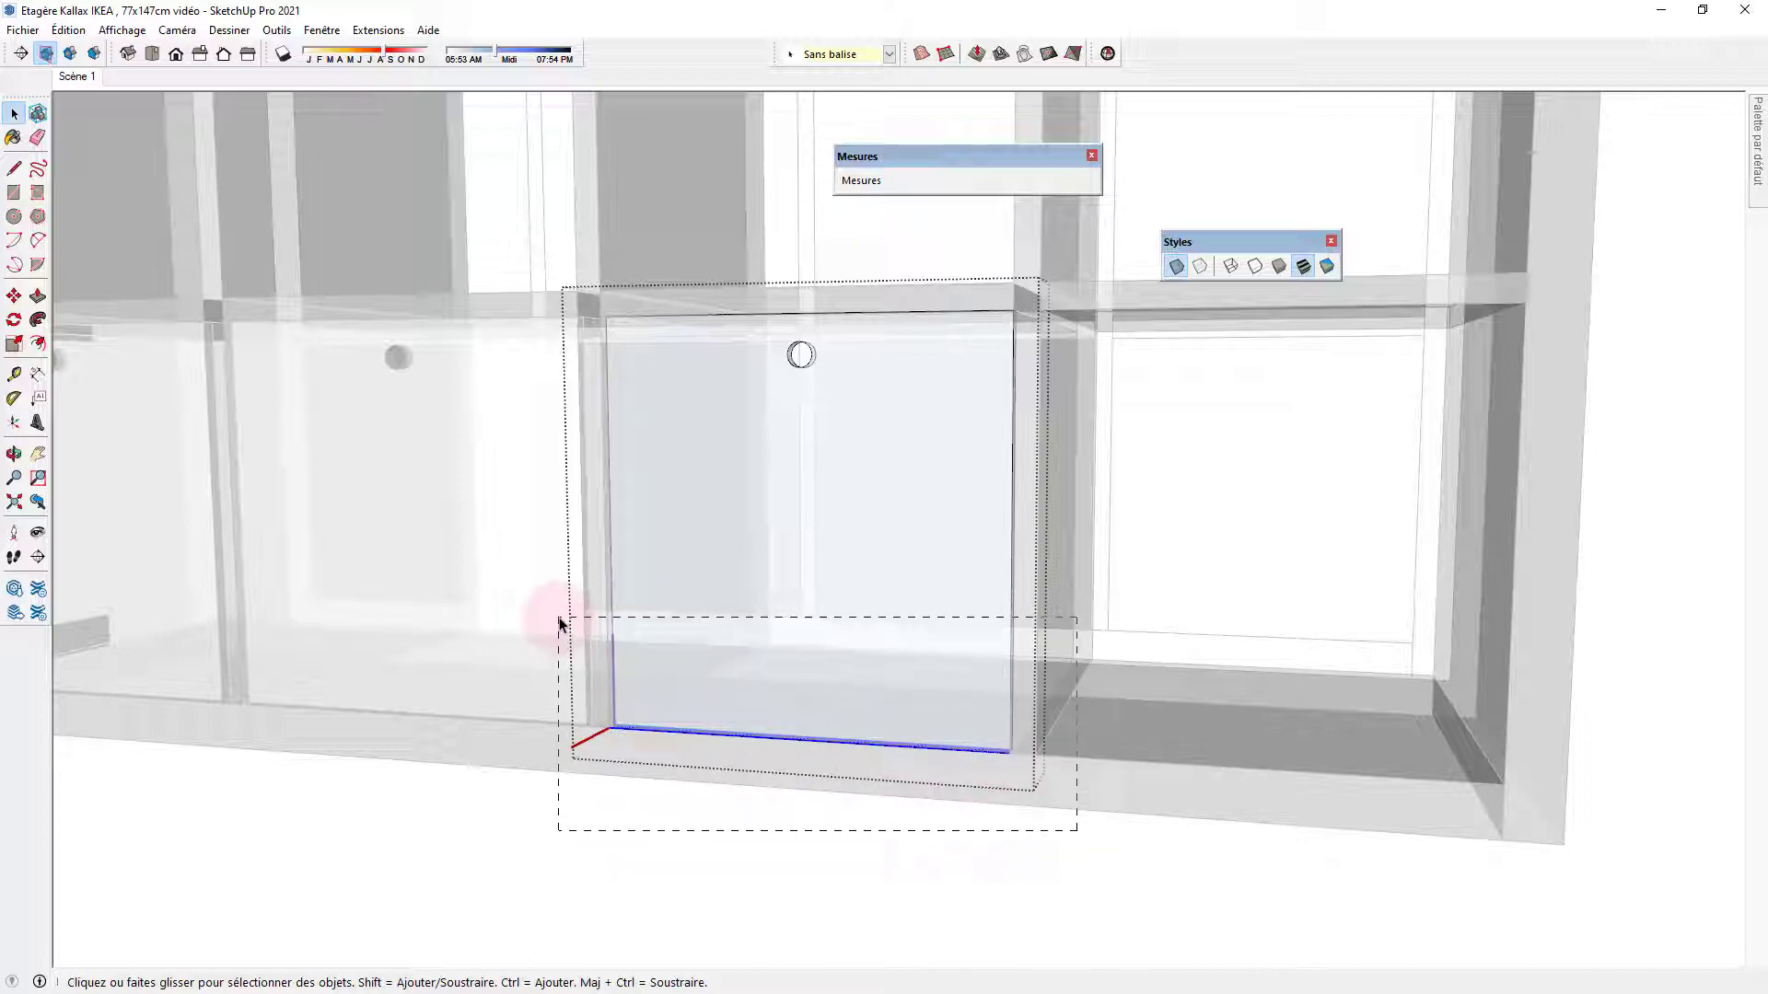
left_click_drag(559, 623, 559, 624)
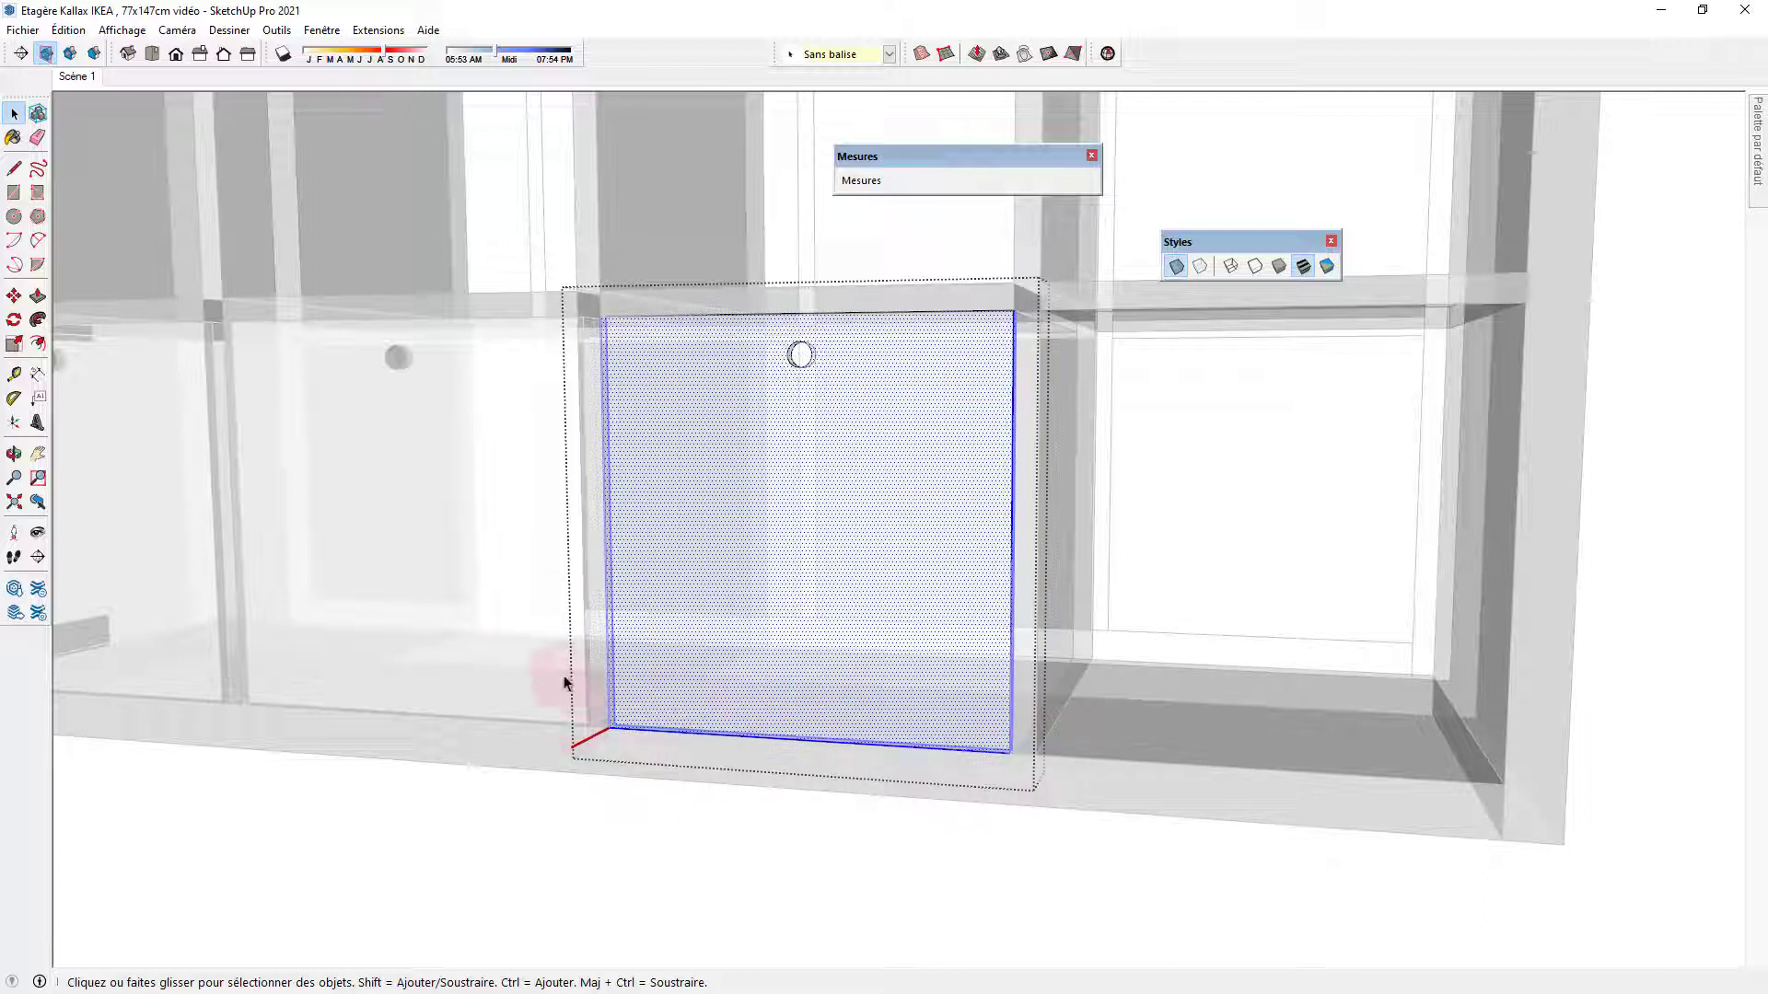
left_click_drag(553, 599, 1081, 826)
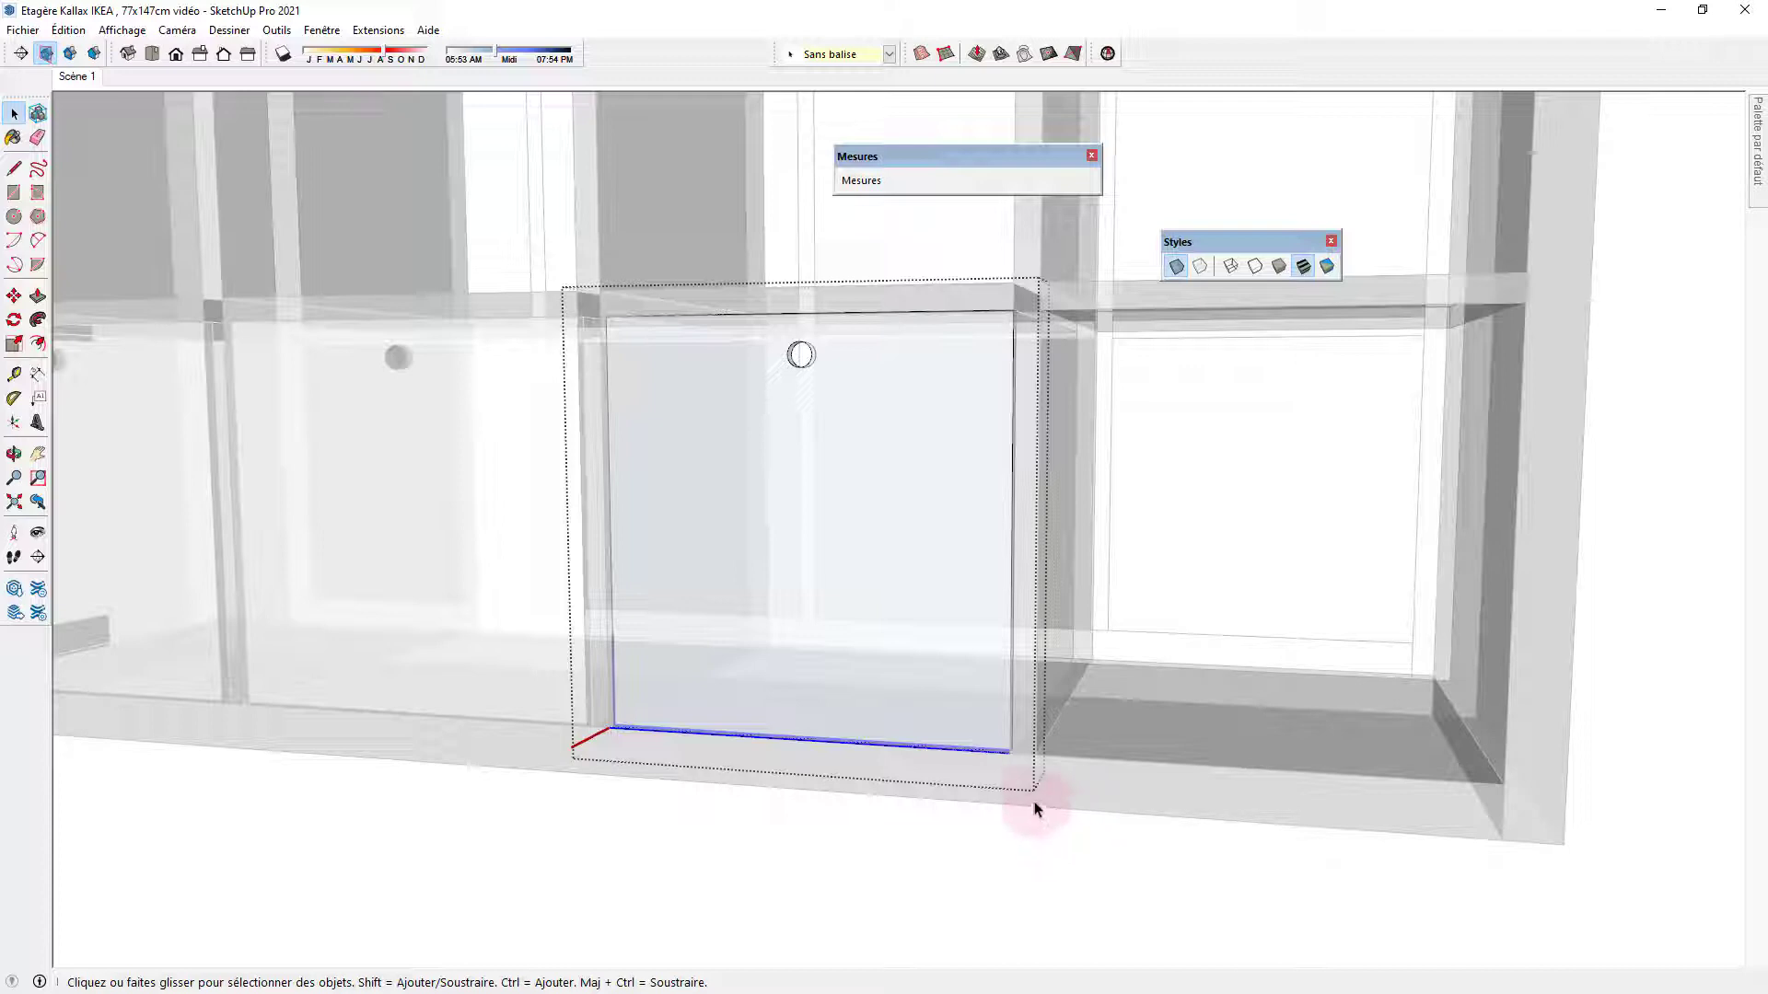
key("m")
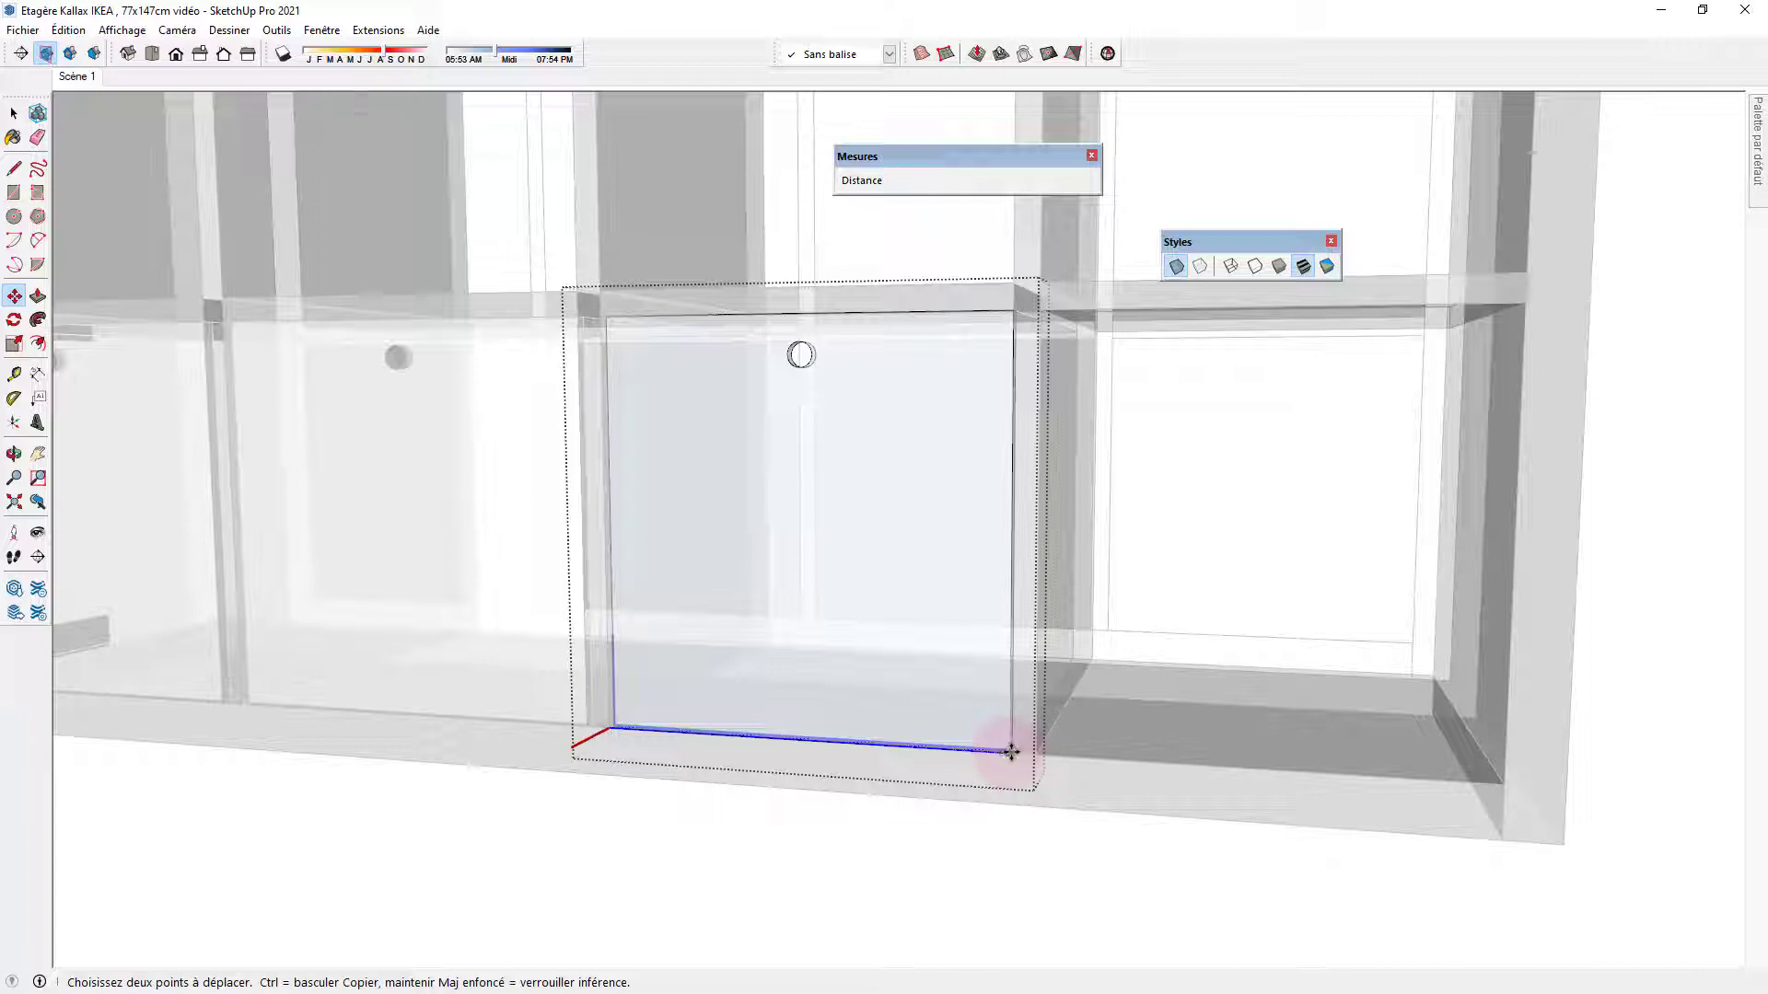
left_click(1010, 752)
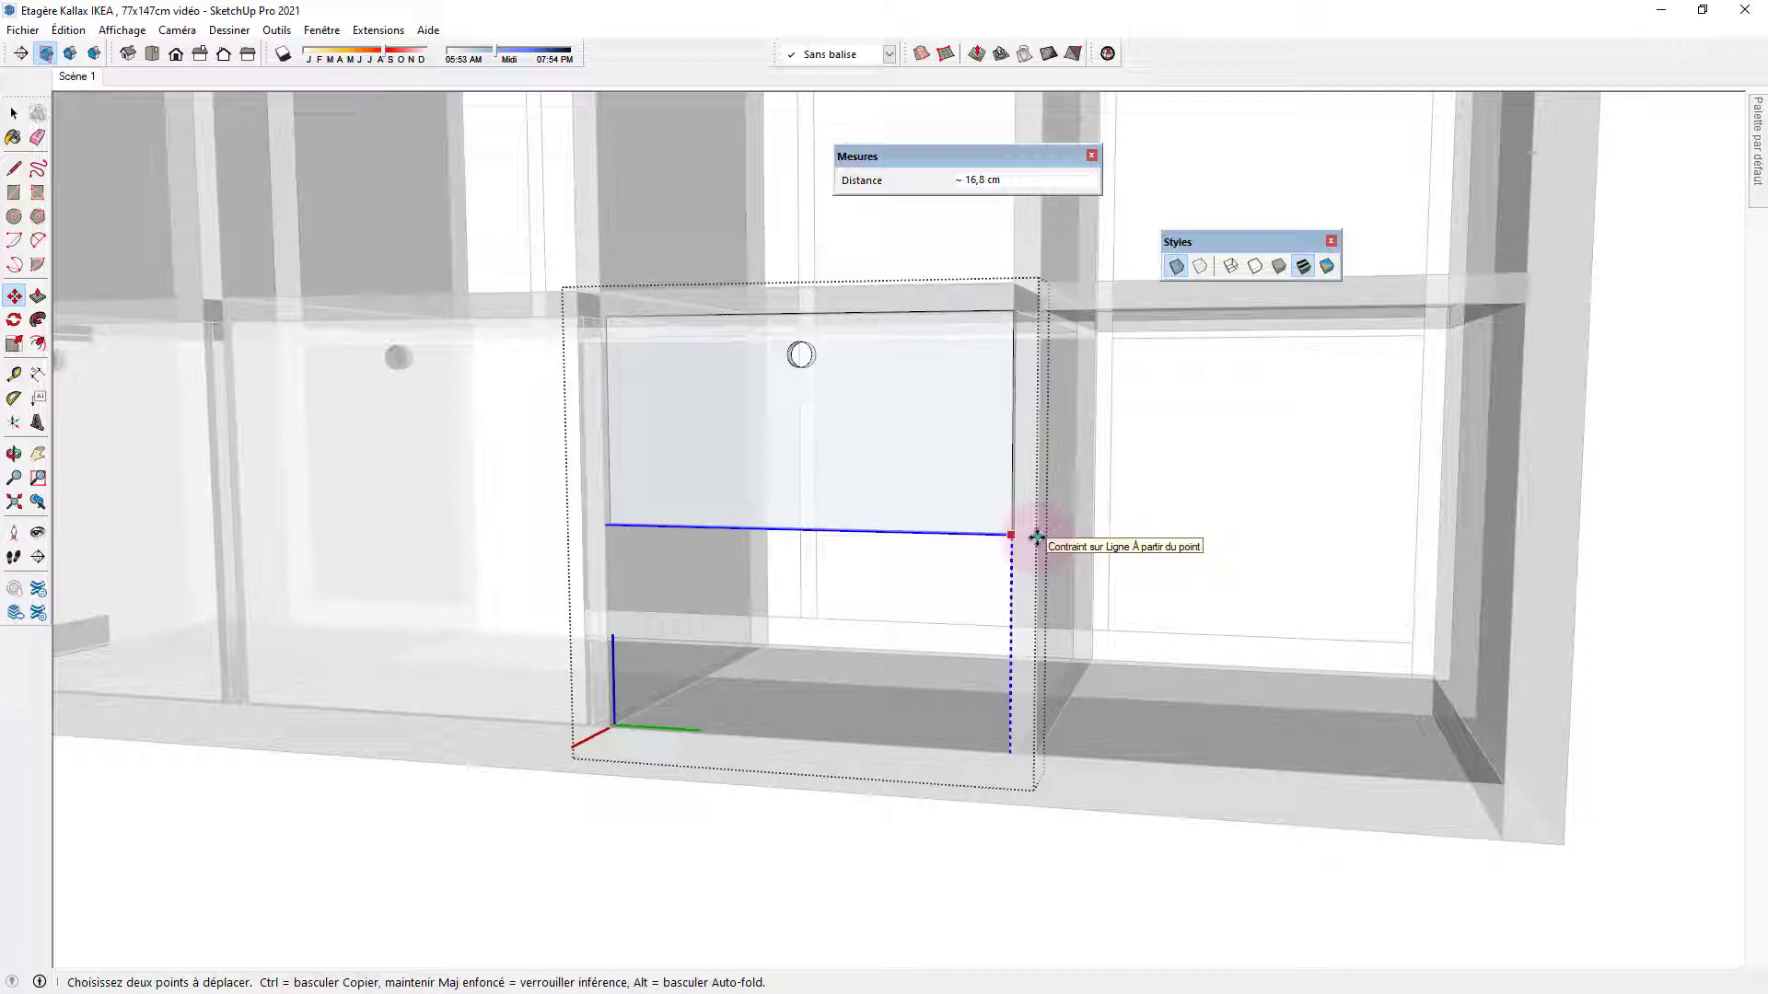
left_click(1037, 536)
key("space")
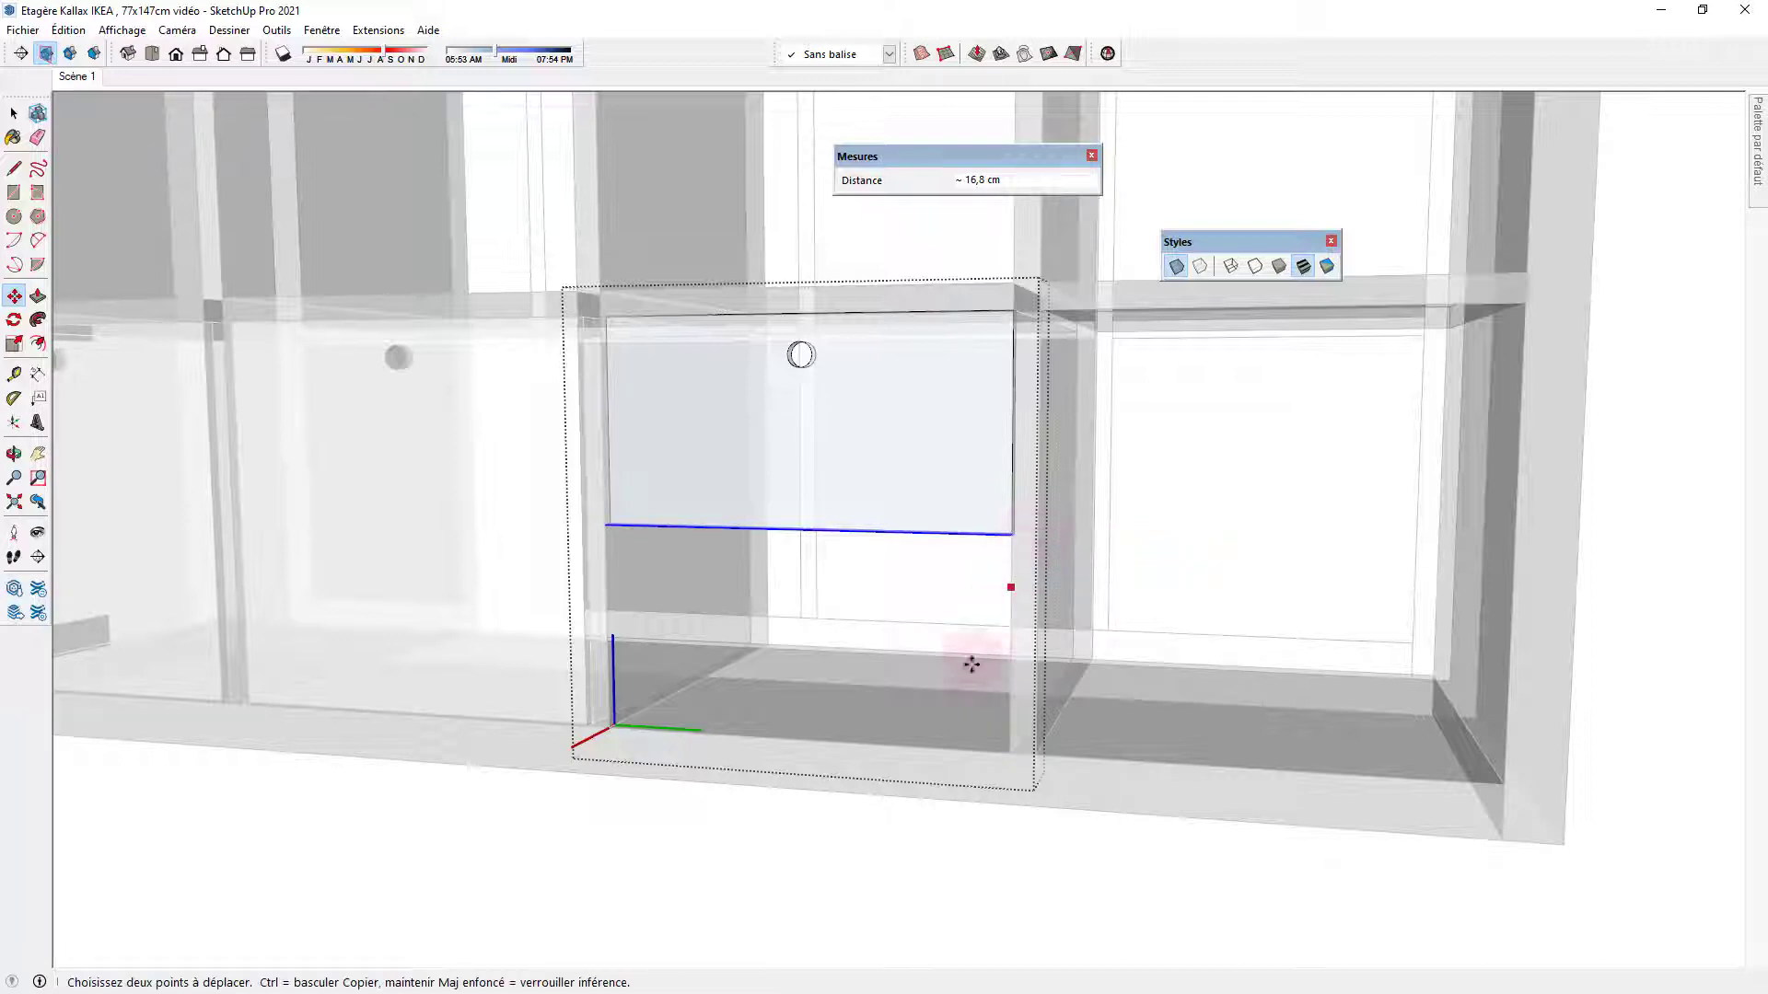
left_click(851, 870)
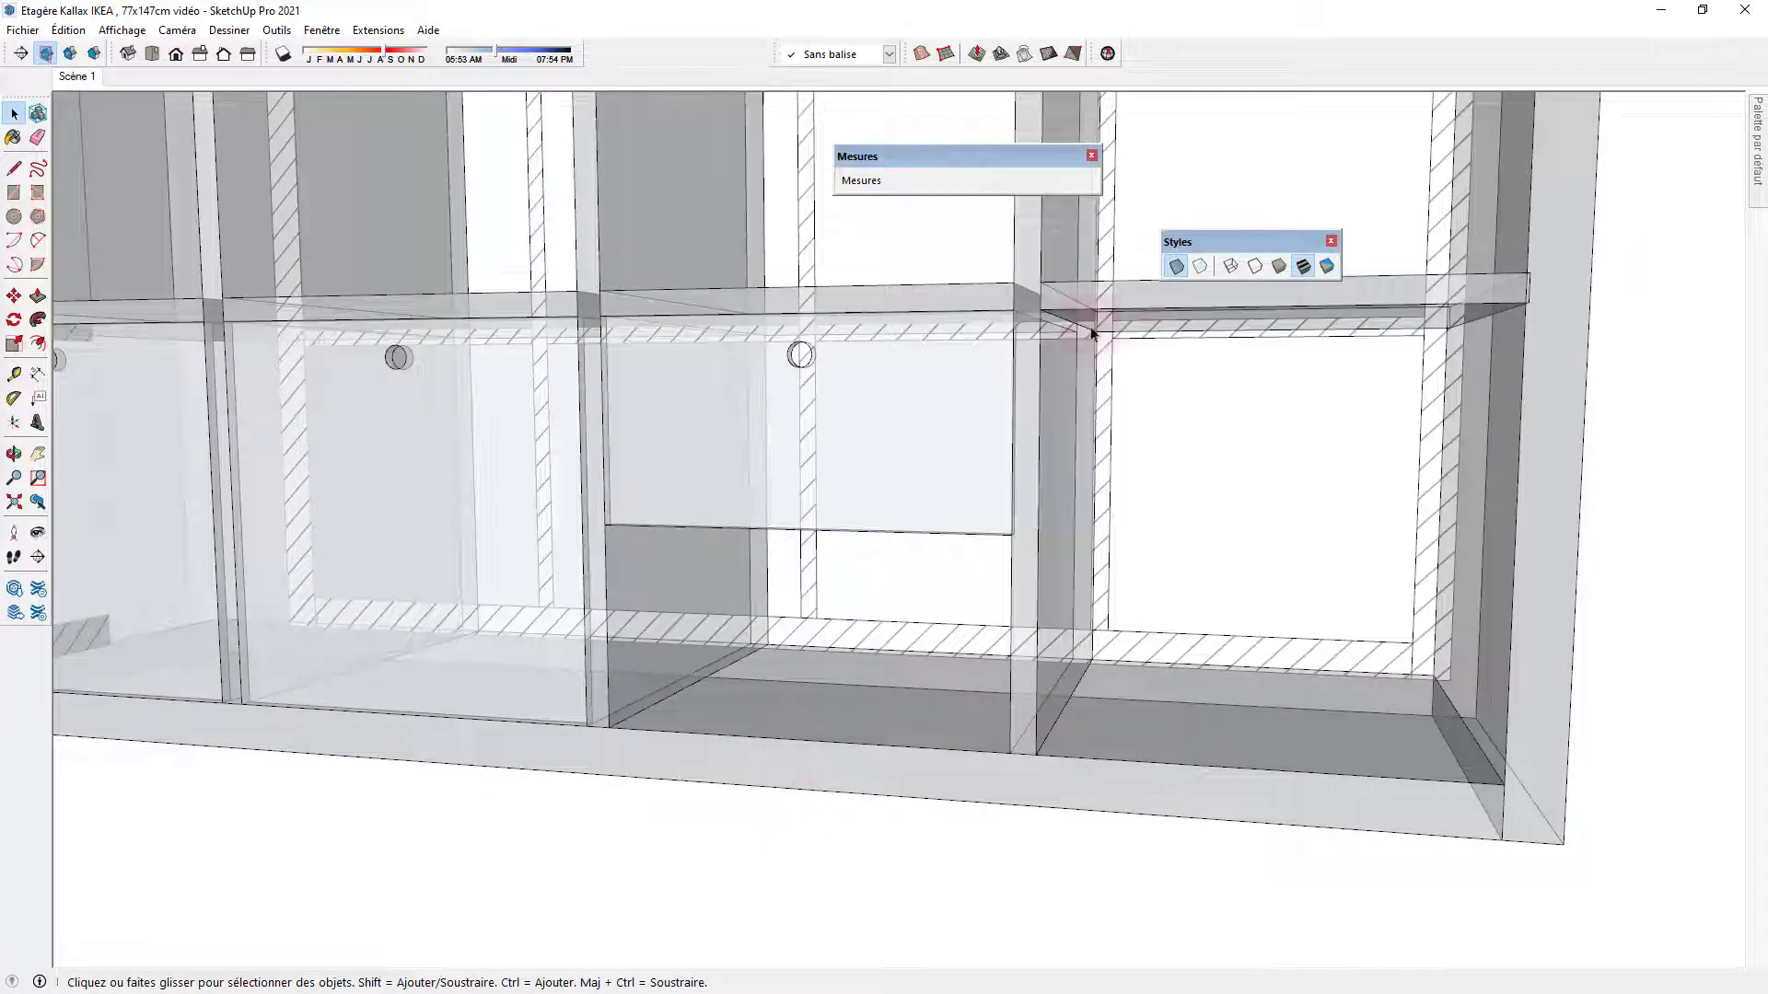
Turn off the Transparence face style to display the shelf with opaque faces.
left_click(1174, 267)
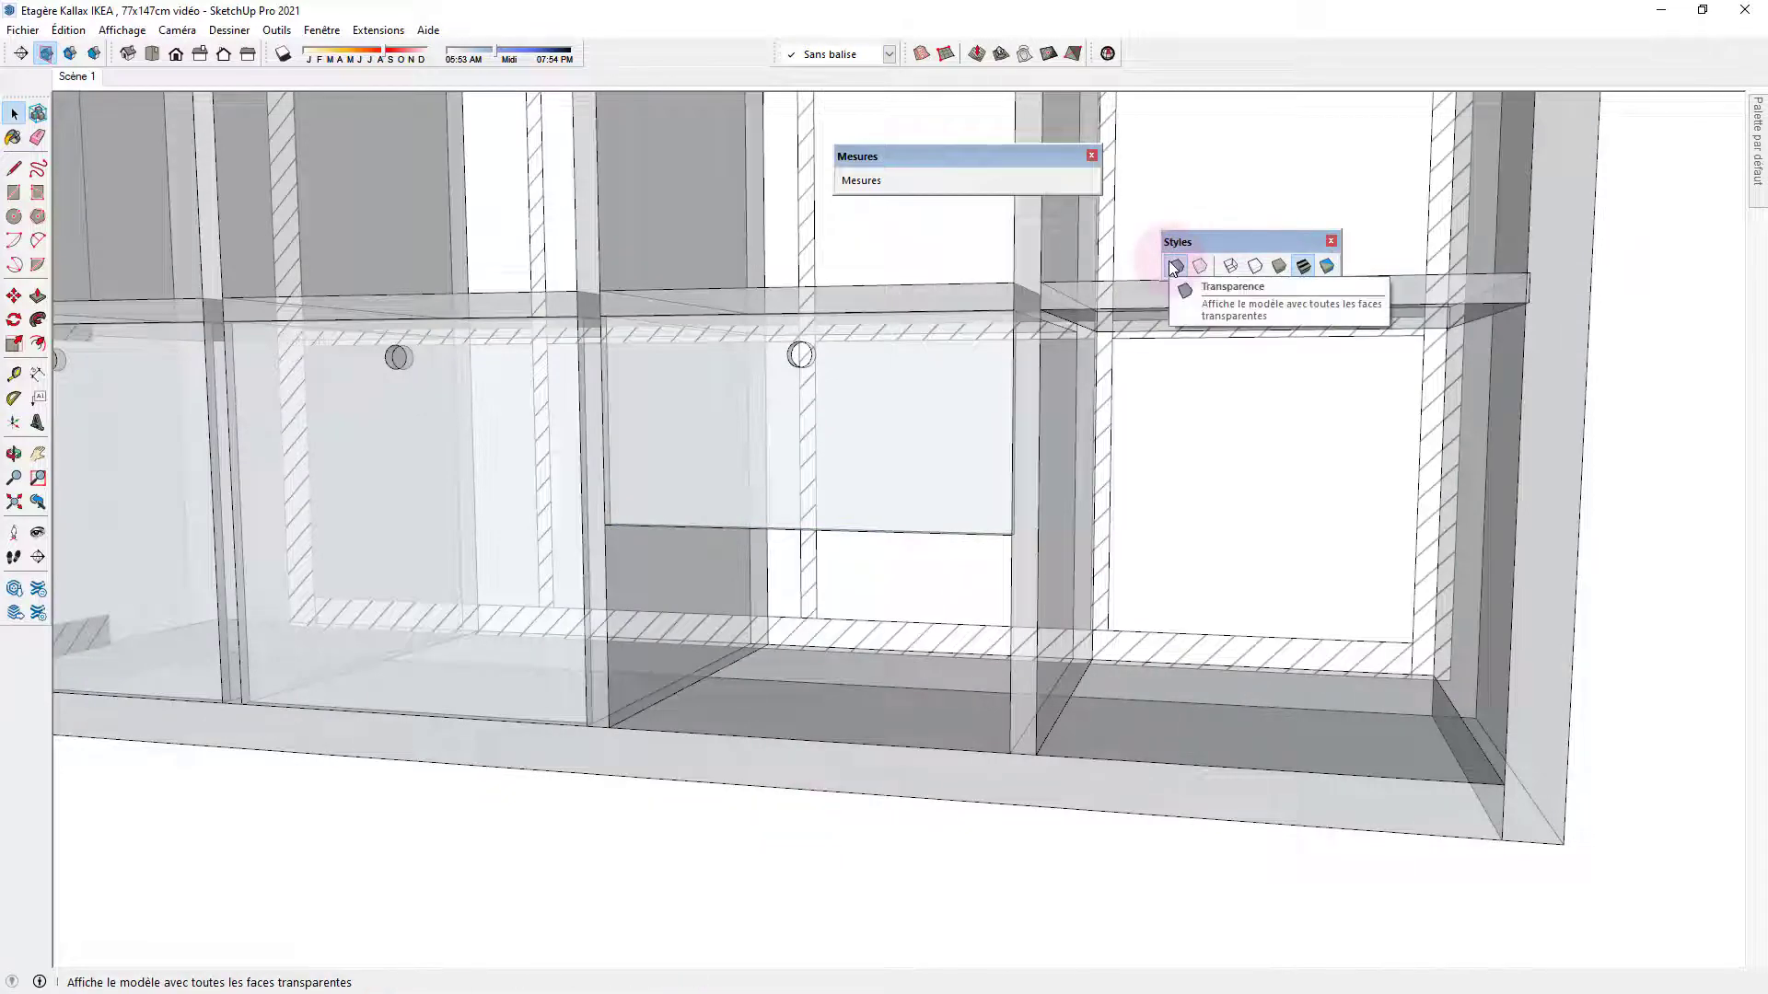
left_click(1174, 267)
middle_click_drag(927, 552, 886, 599)
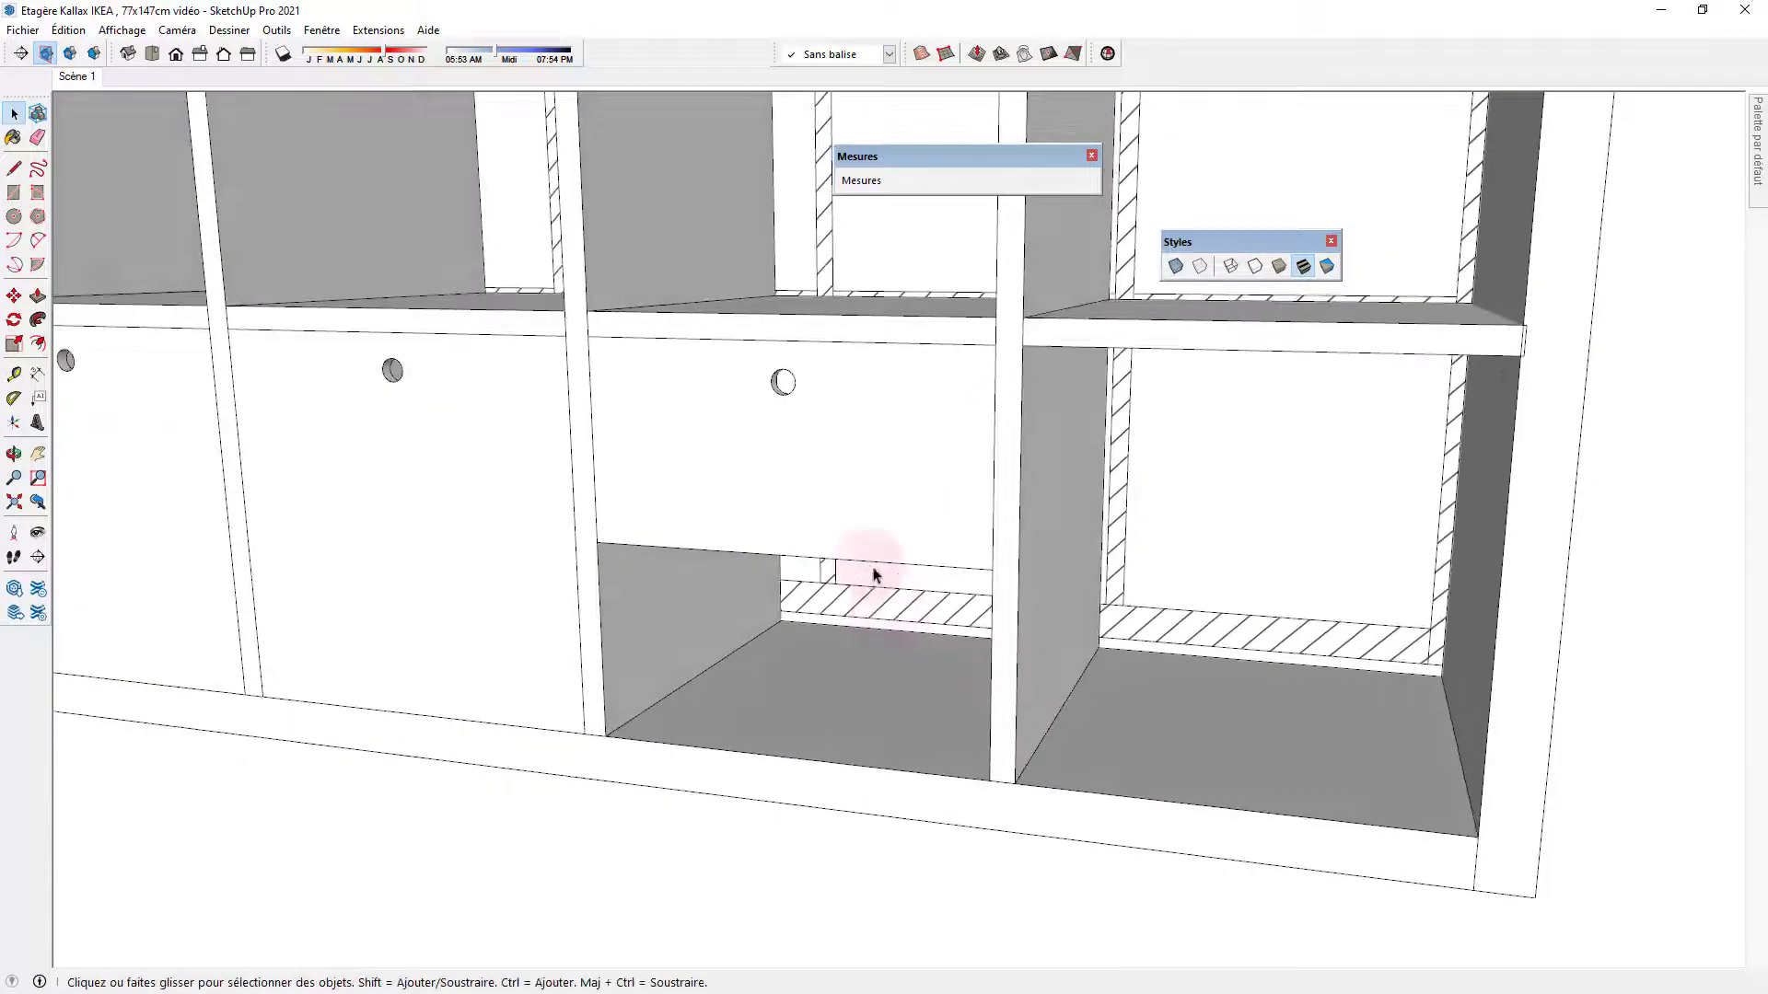
Copy the shortened door straight down so the duplicate fills the rest of the third lower compartment.
left_click(869, 517)
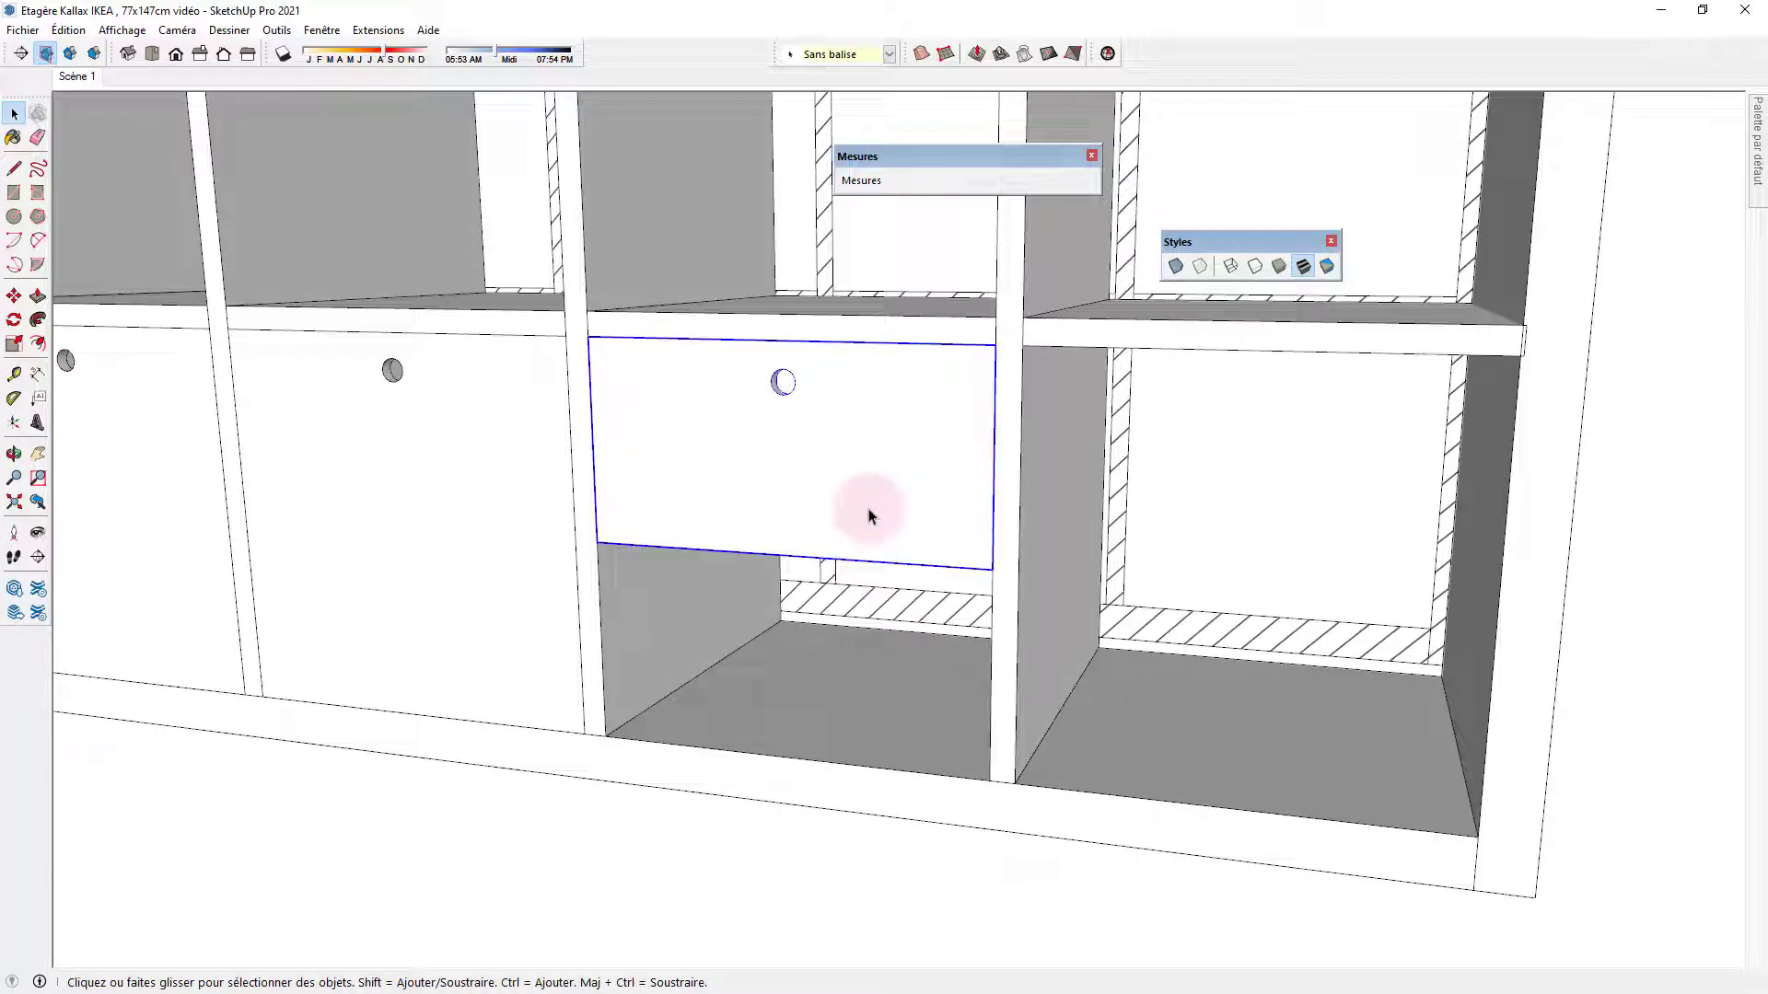
key("m")
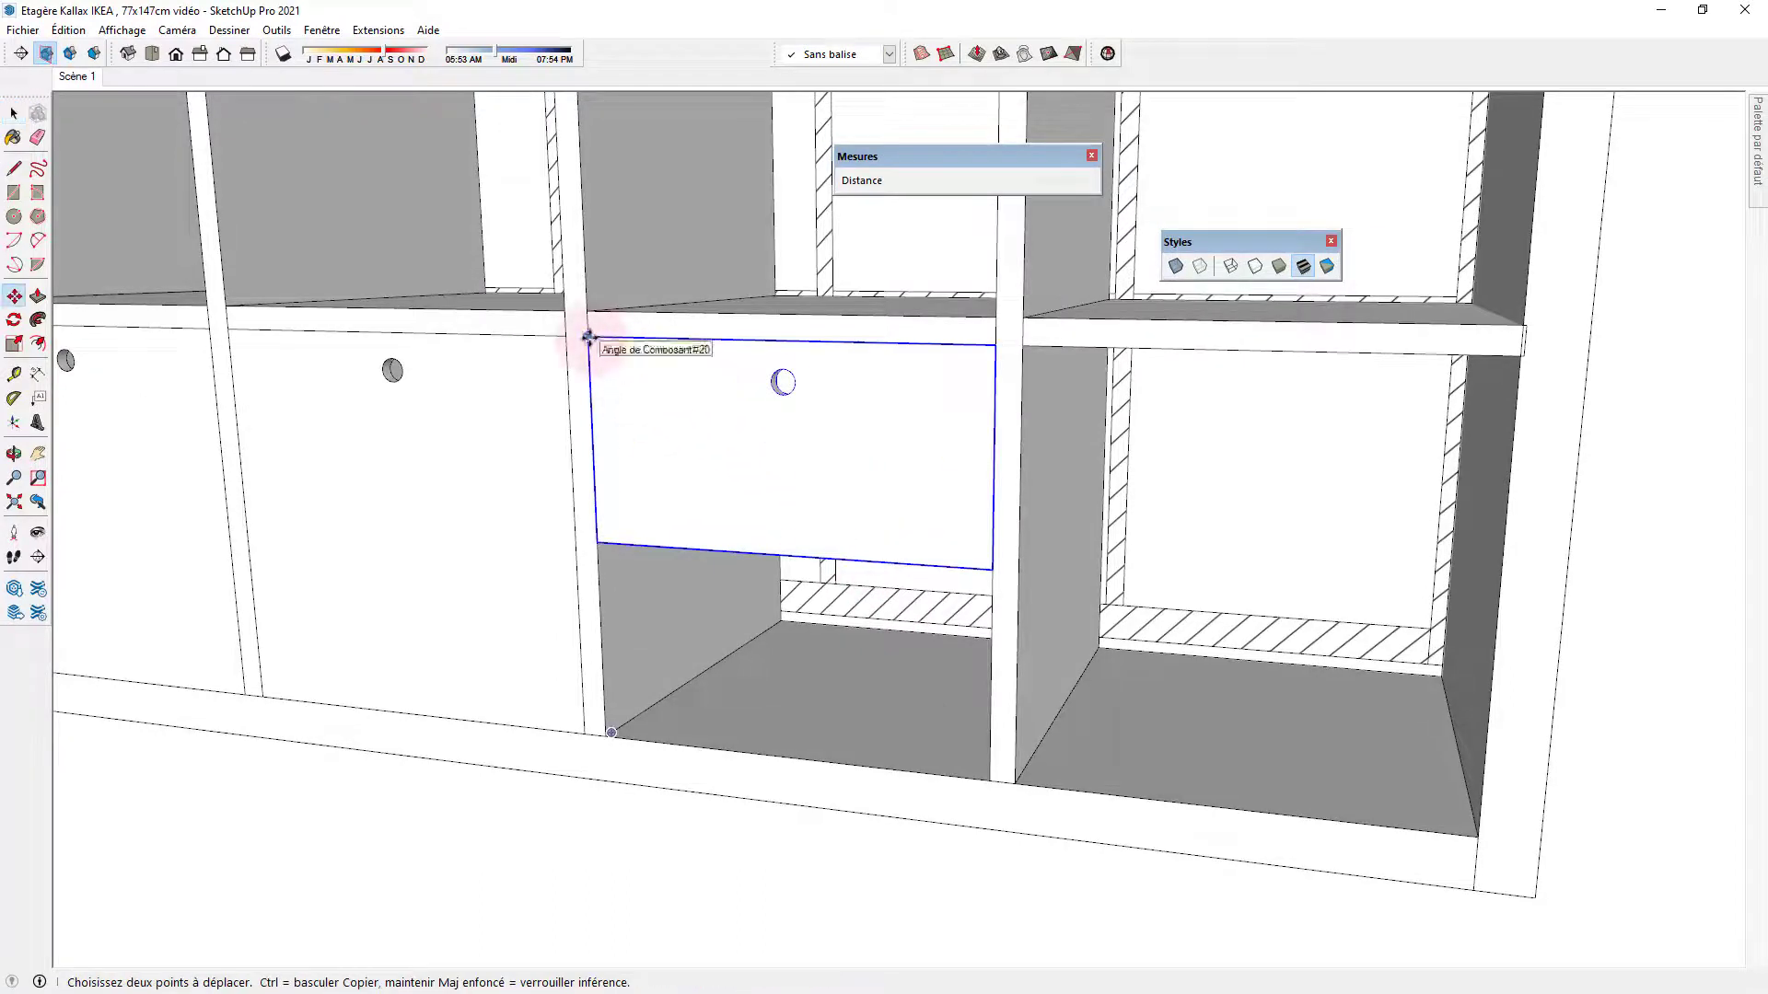
key("ctrl")
left_click(588, 338)
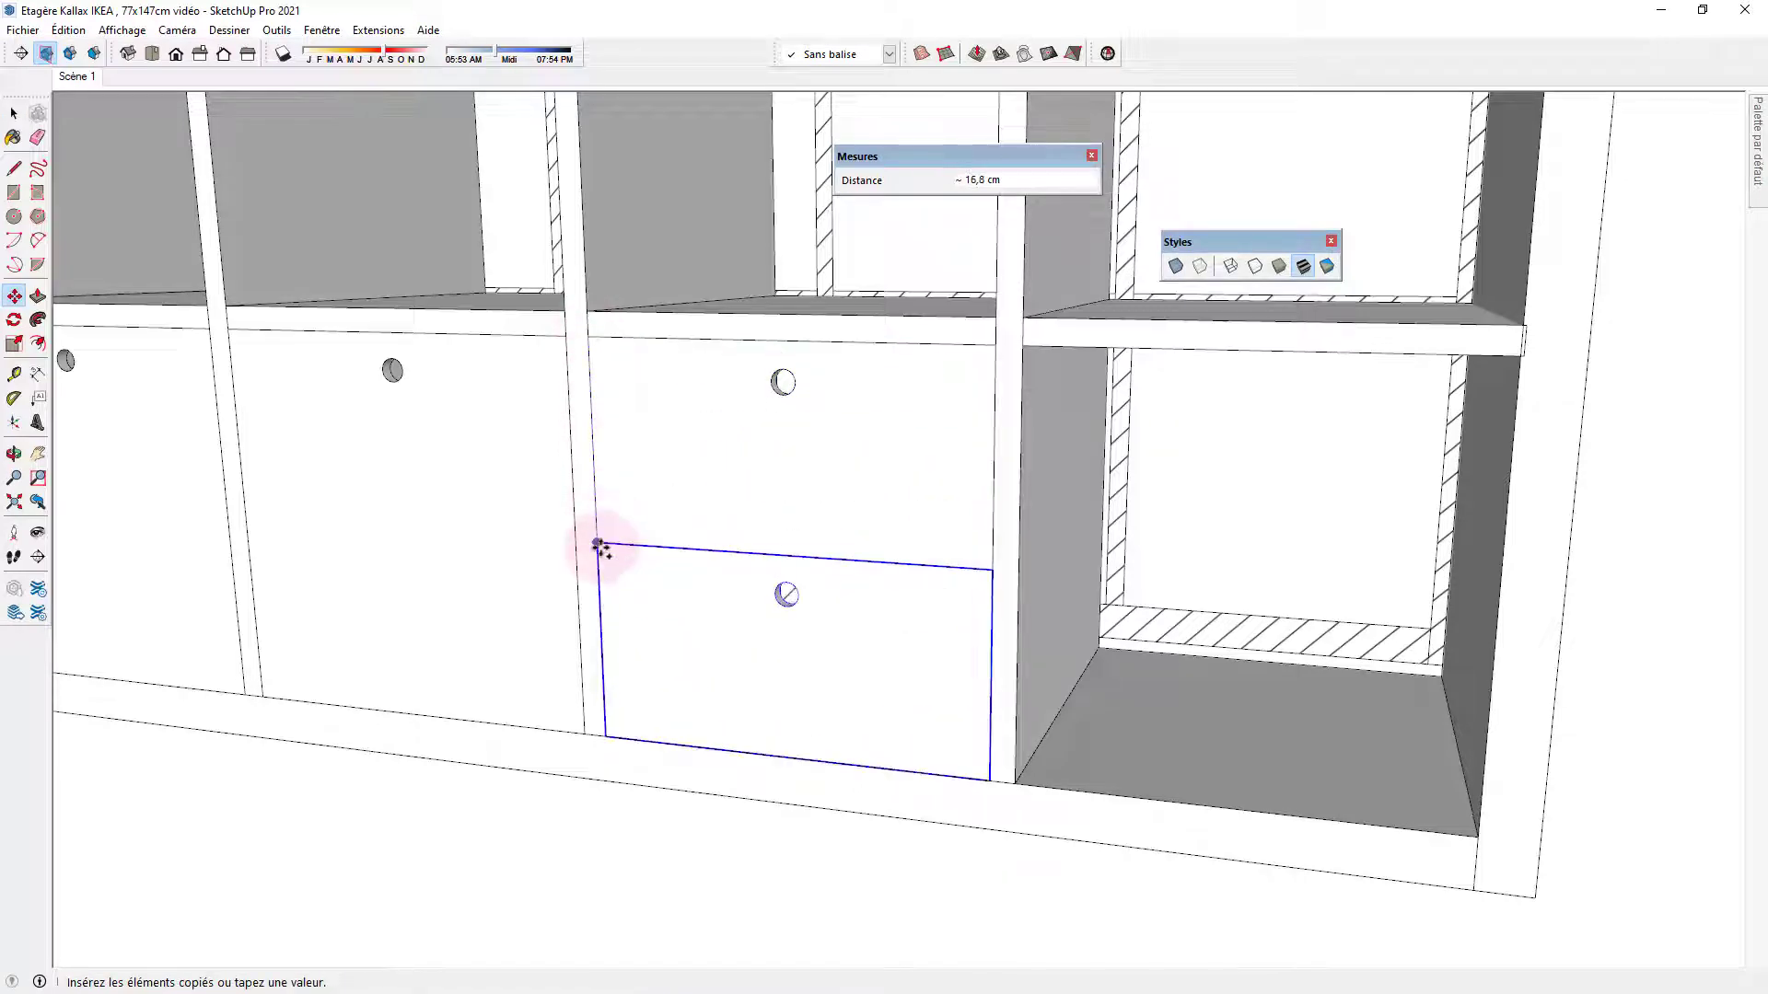
left_click(598, 546)
scroll(599, 547, "down", 1)
key("space")
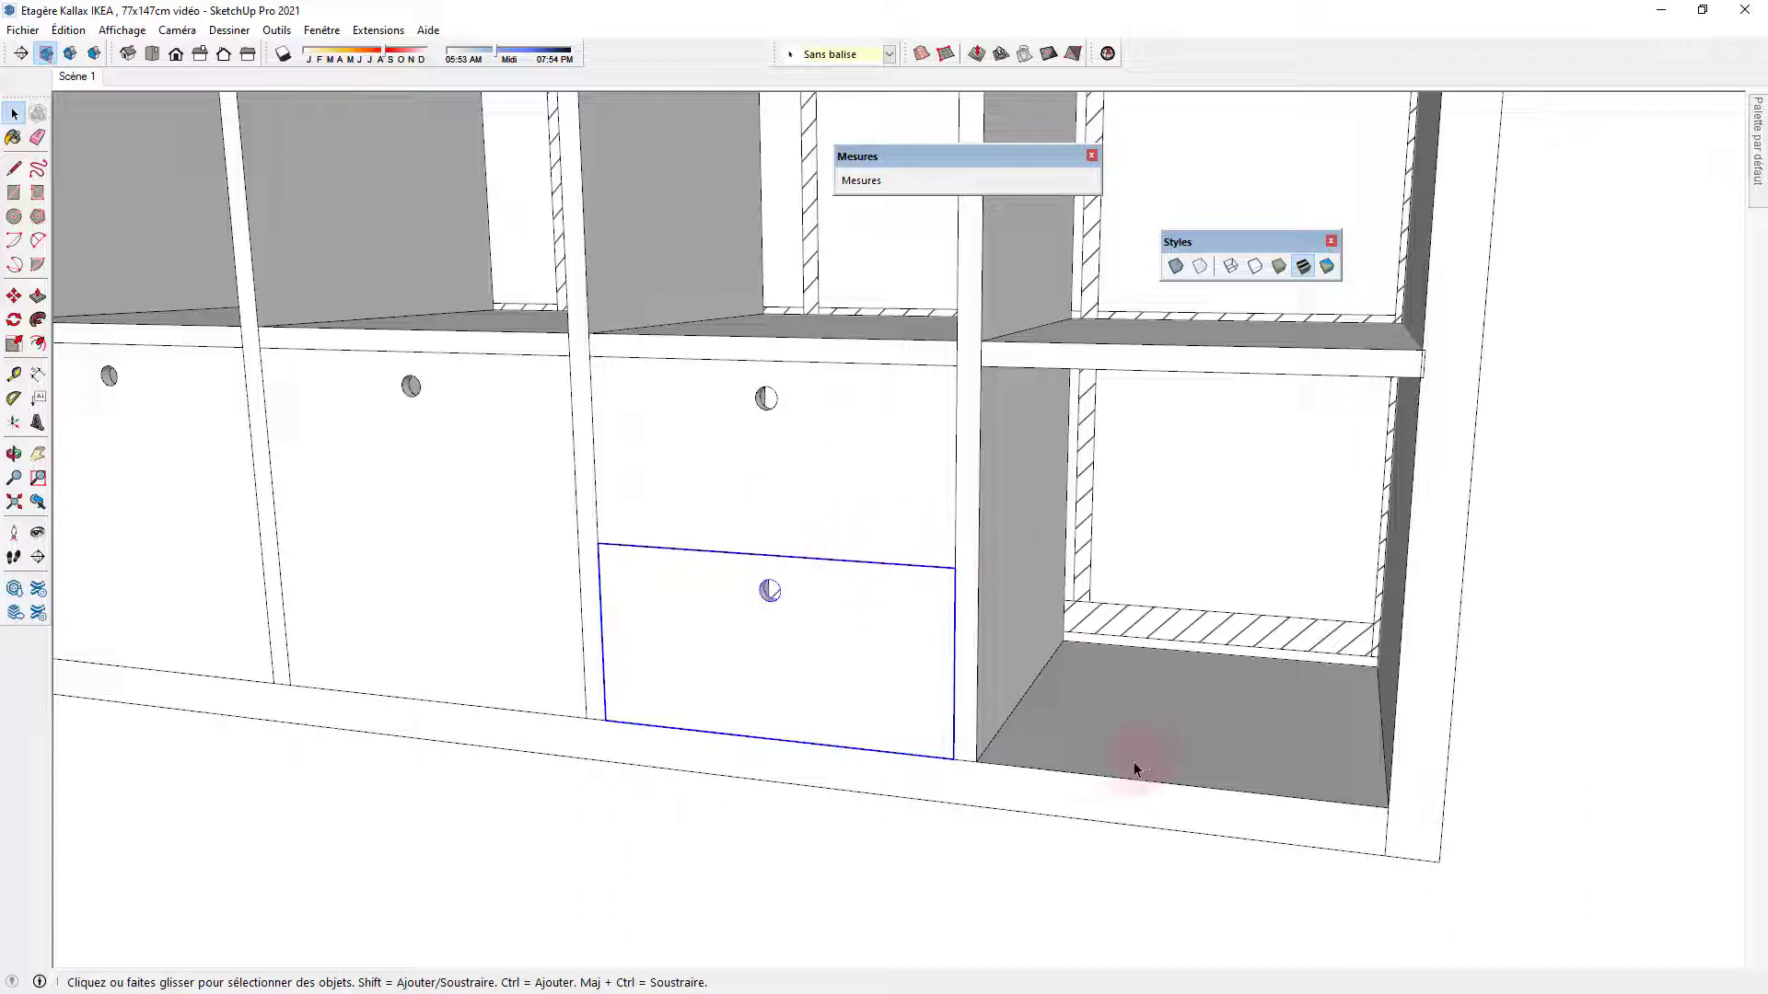
left_click(711, 827)
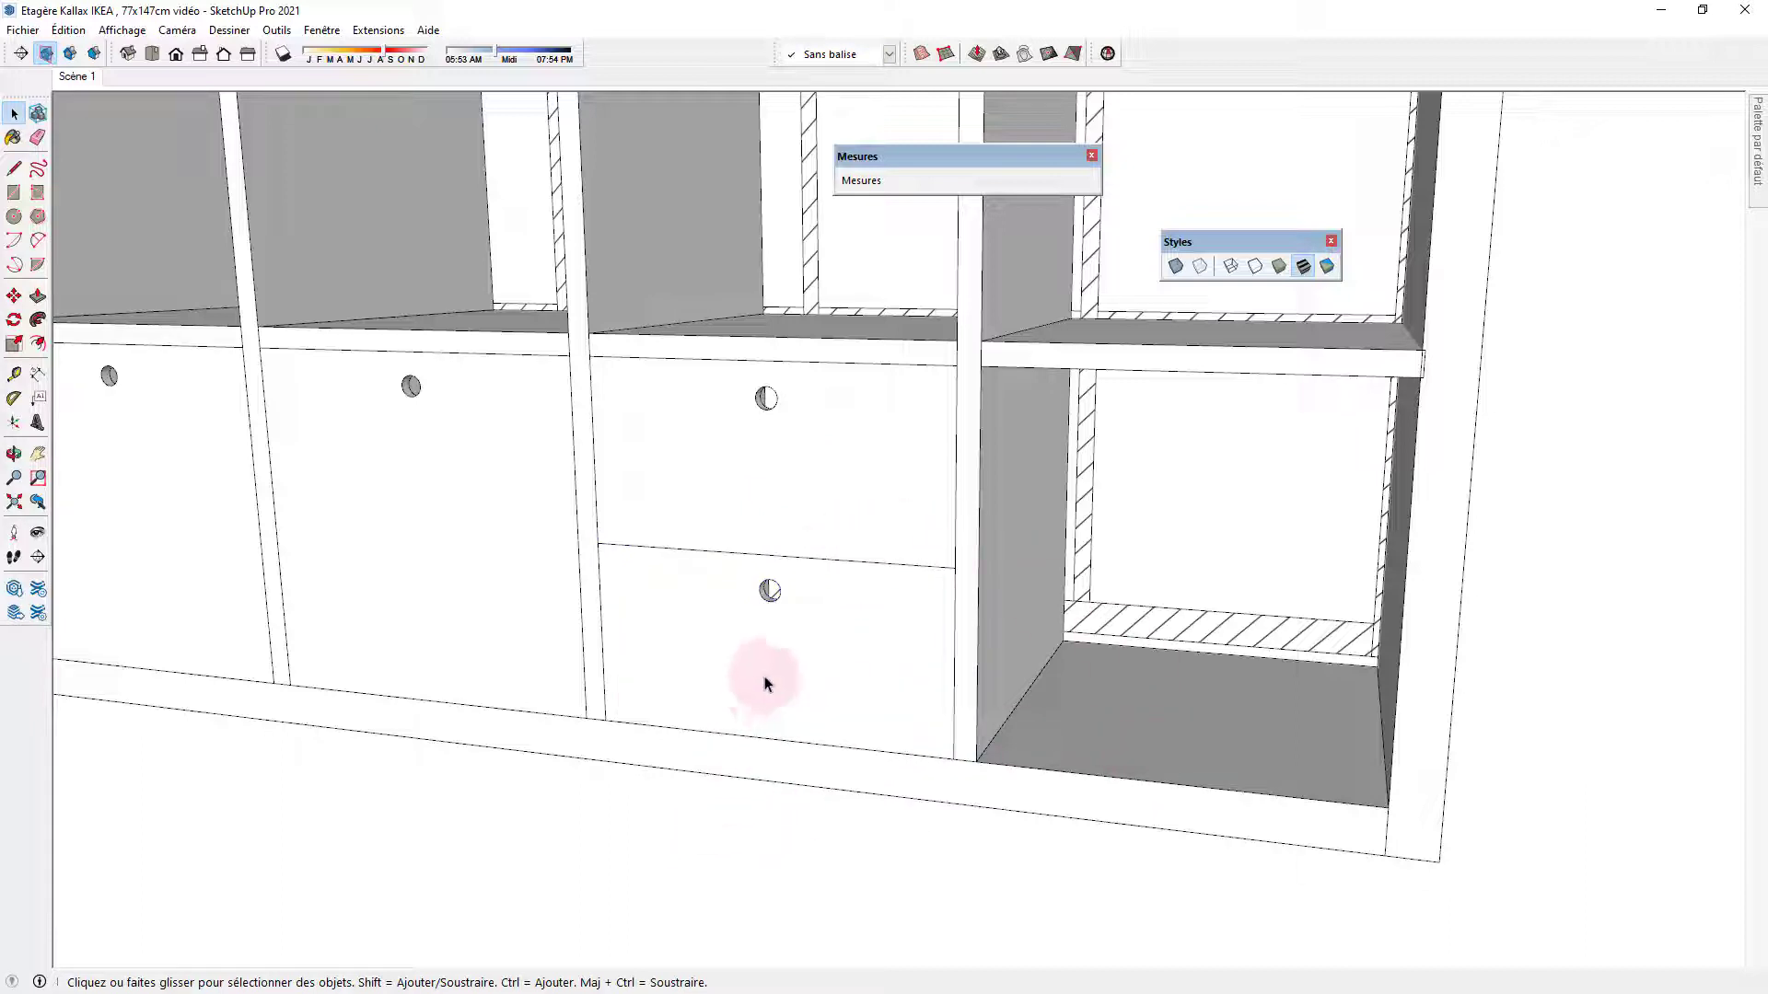
Copy both half-height doors from the third lower compartment into the fourth, 35.3 cm along the shelf.
left_click(765, 683)
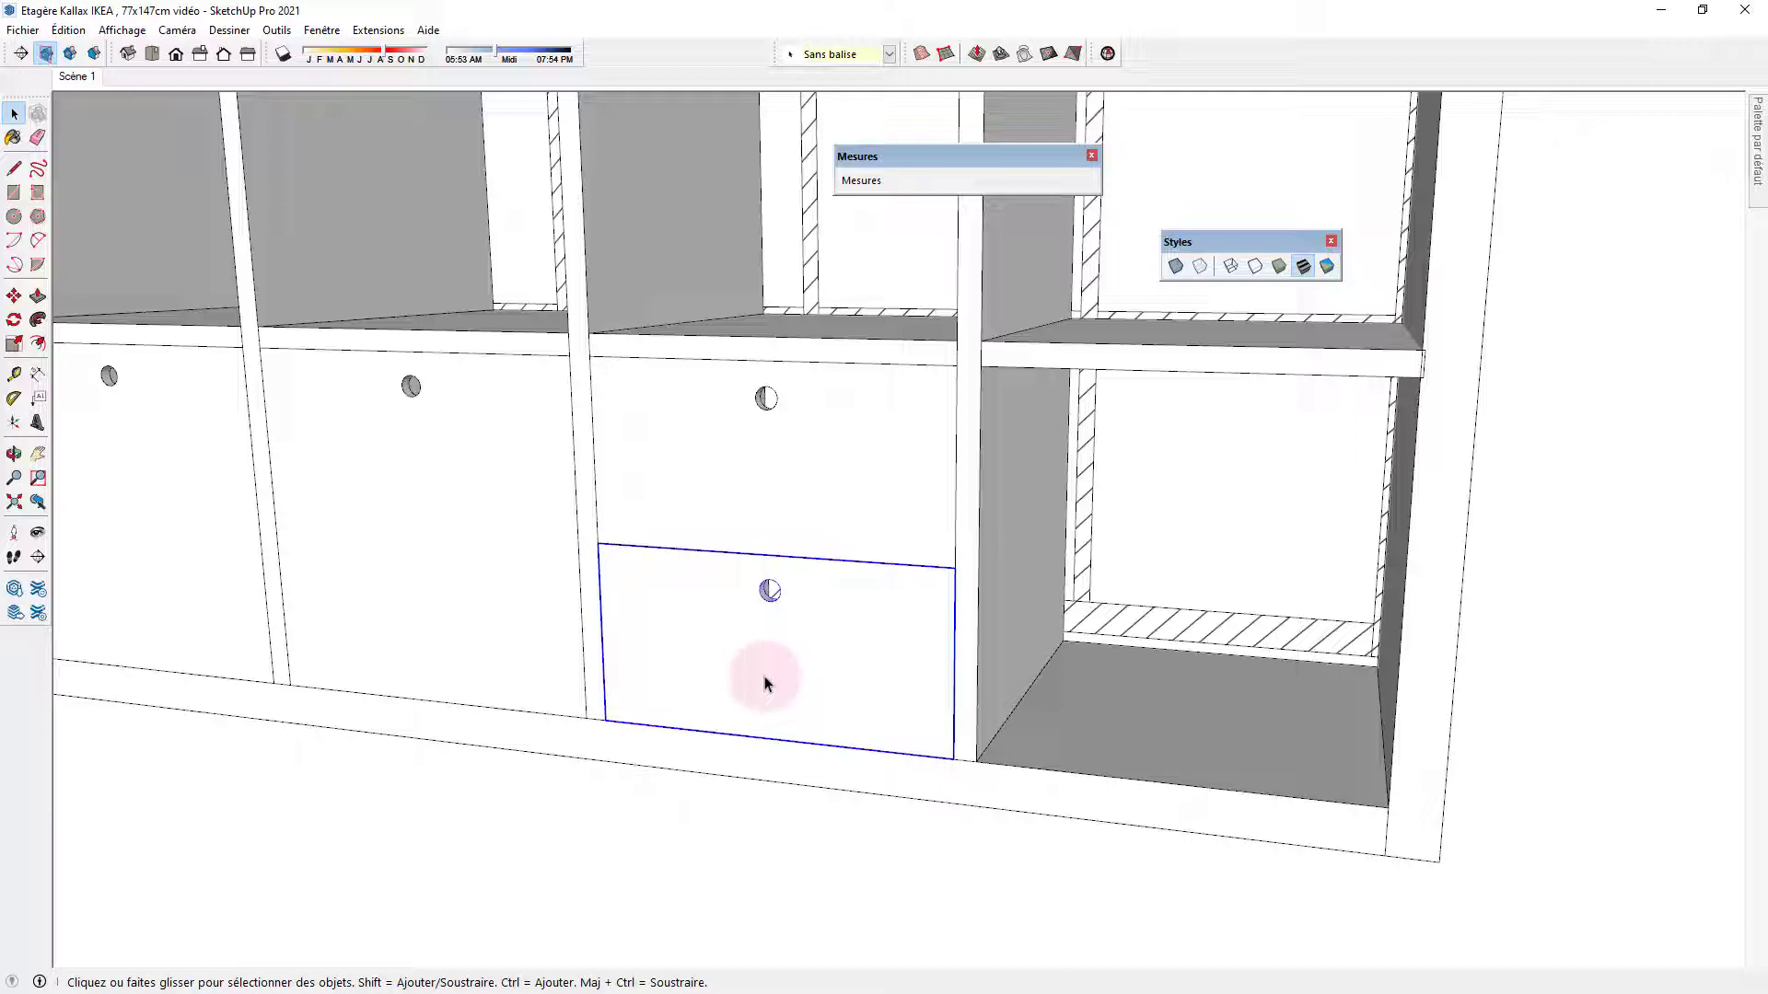
left_click(745, 529, "ctrl")
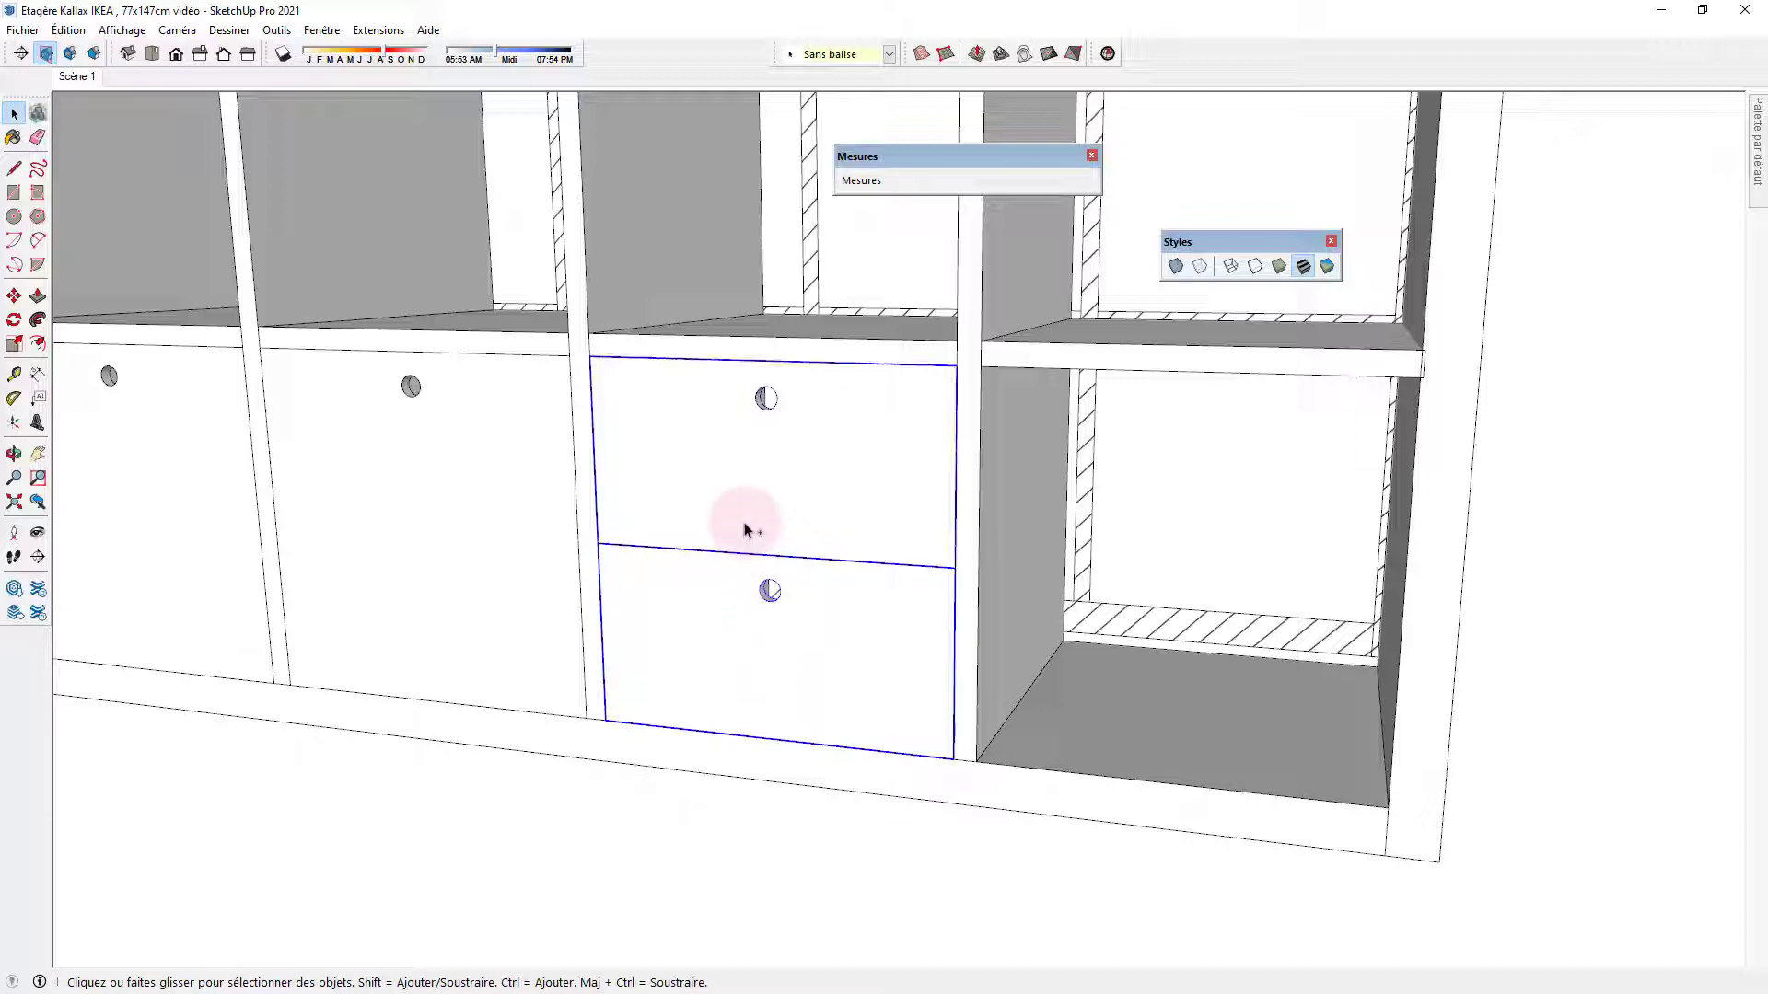
key("m")
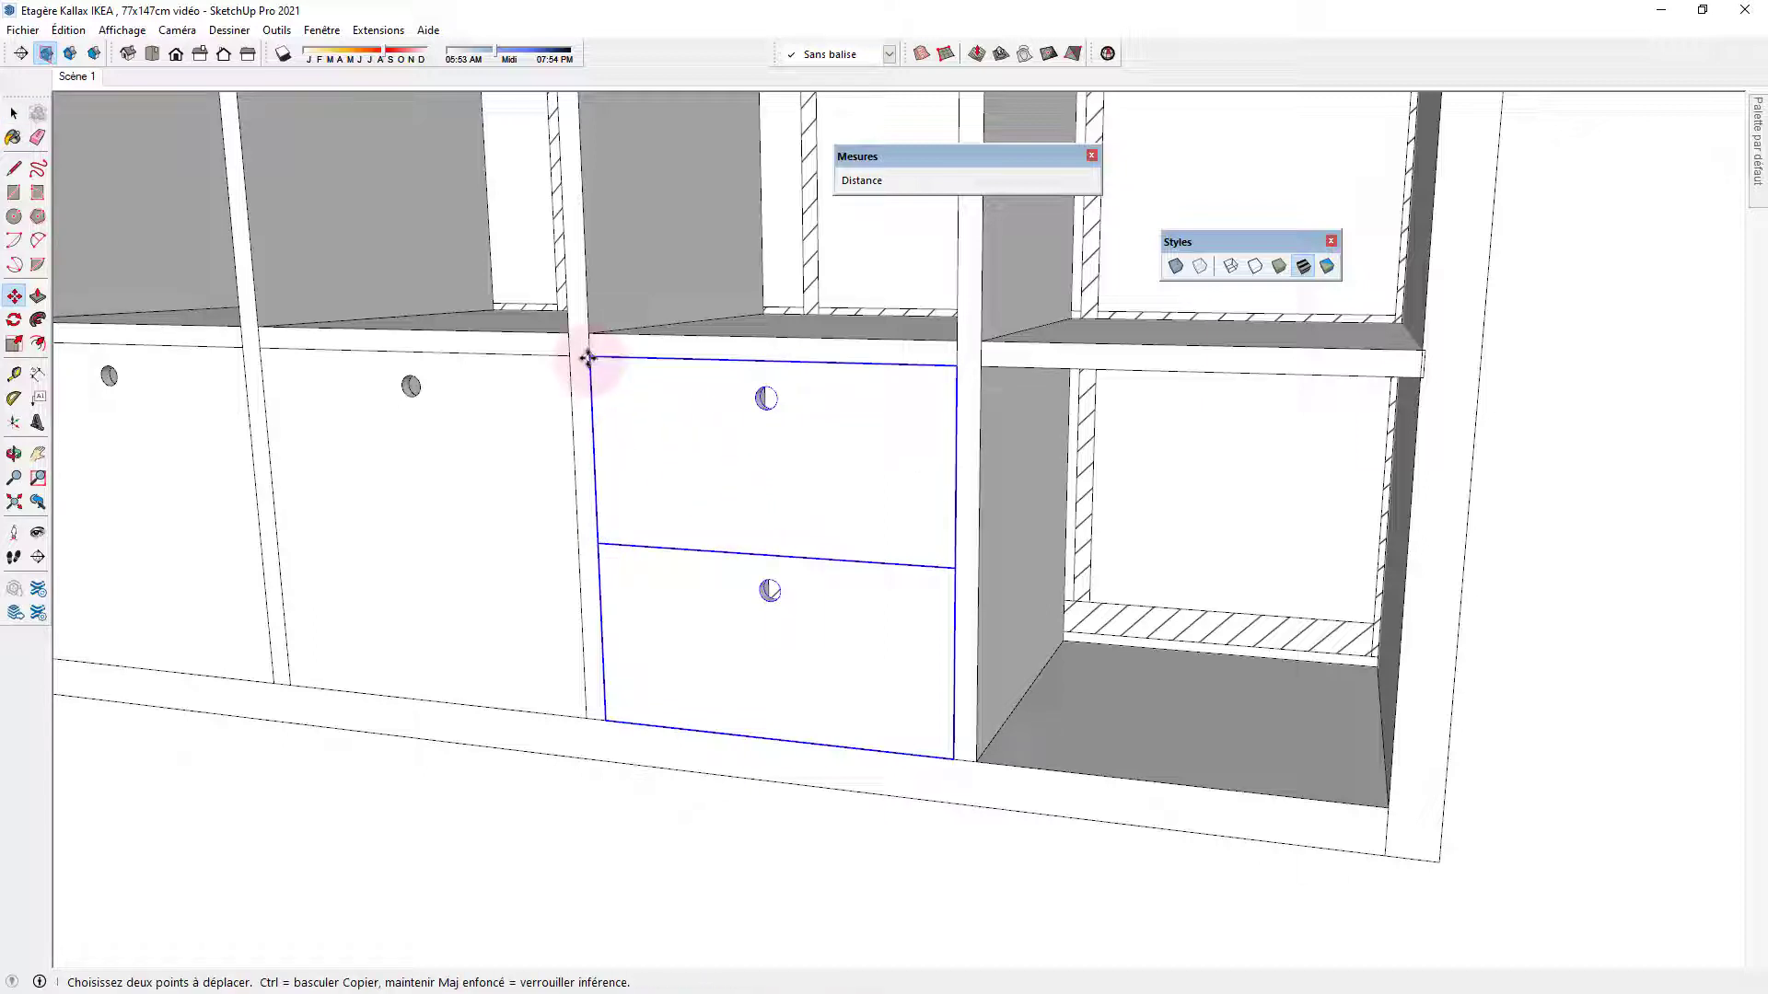
left_click(587, 357)
key("ctrl")
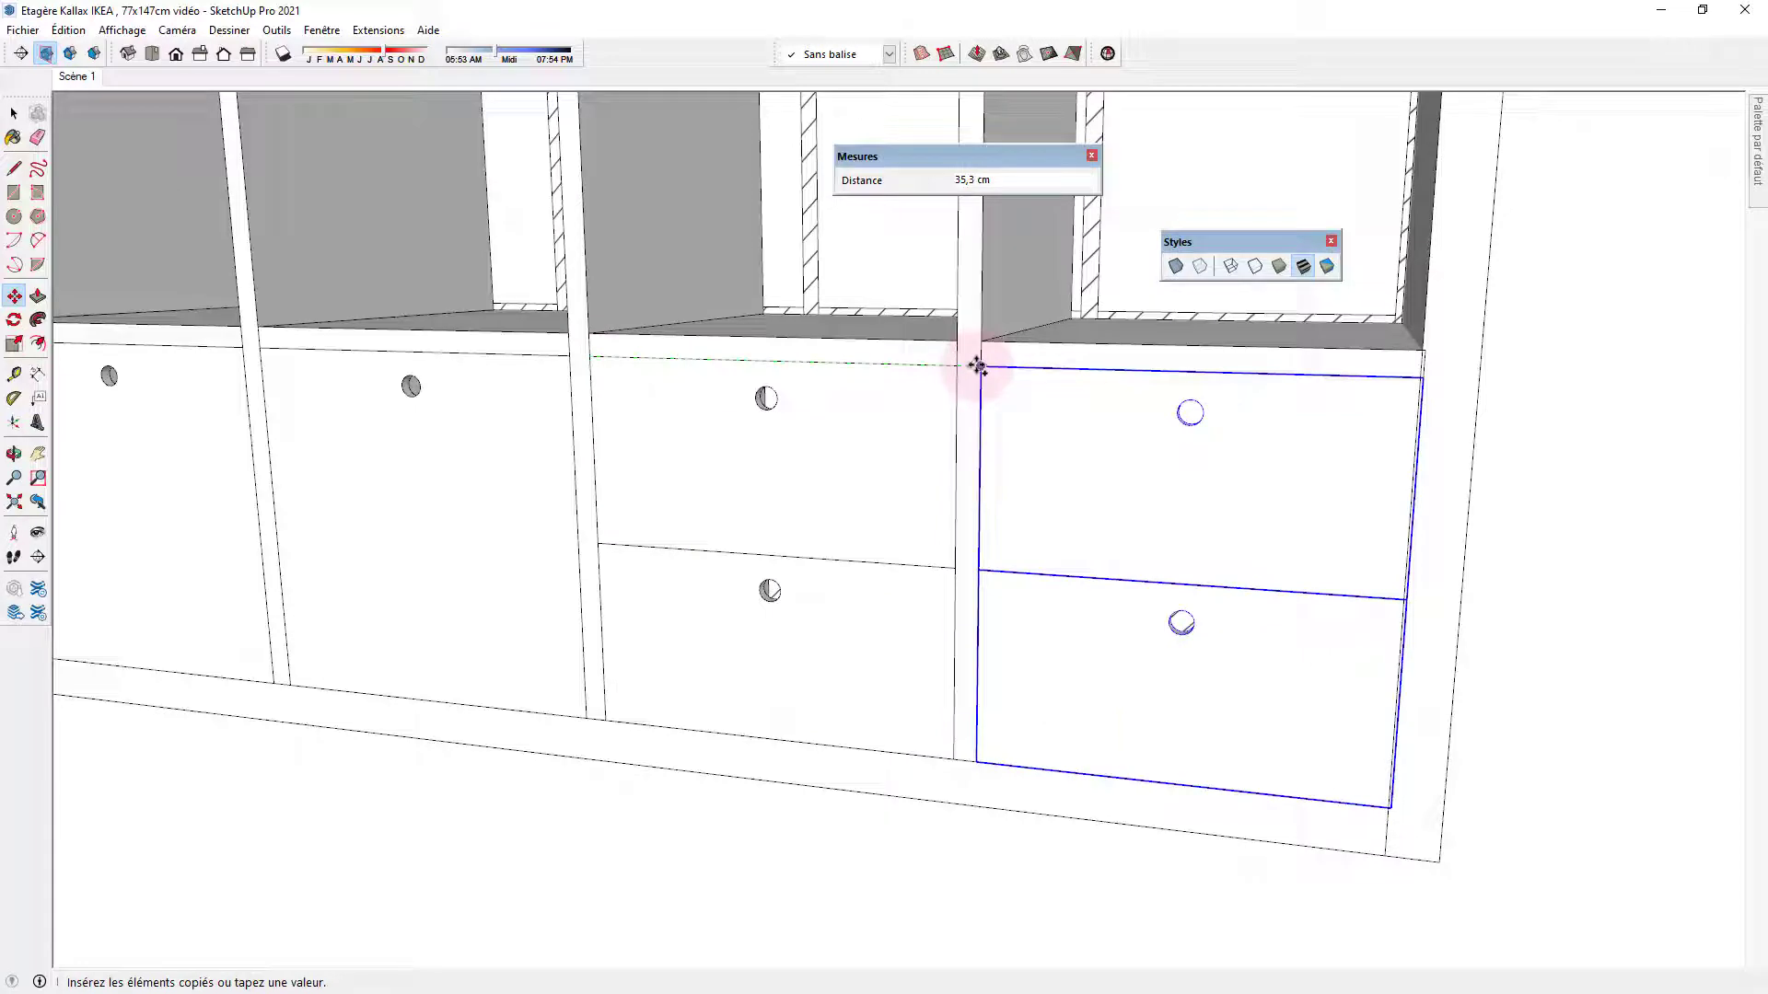
left_click(980, 365)
scroll(974, 686, "down", 4)
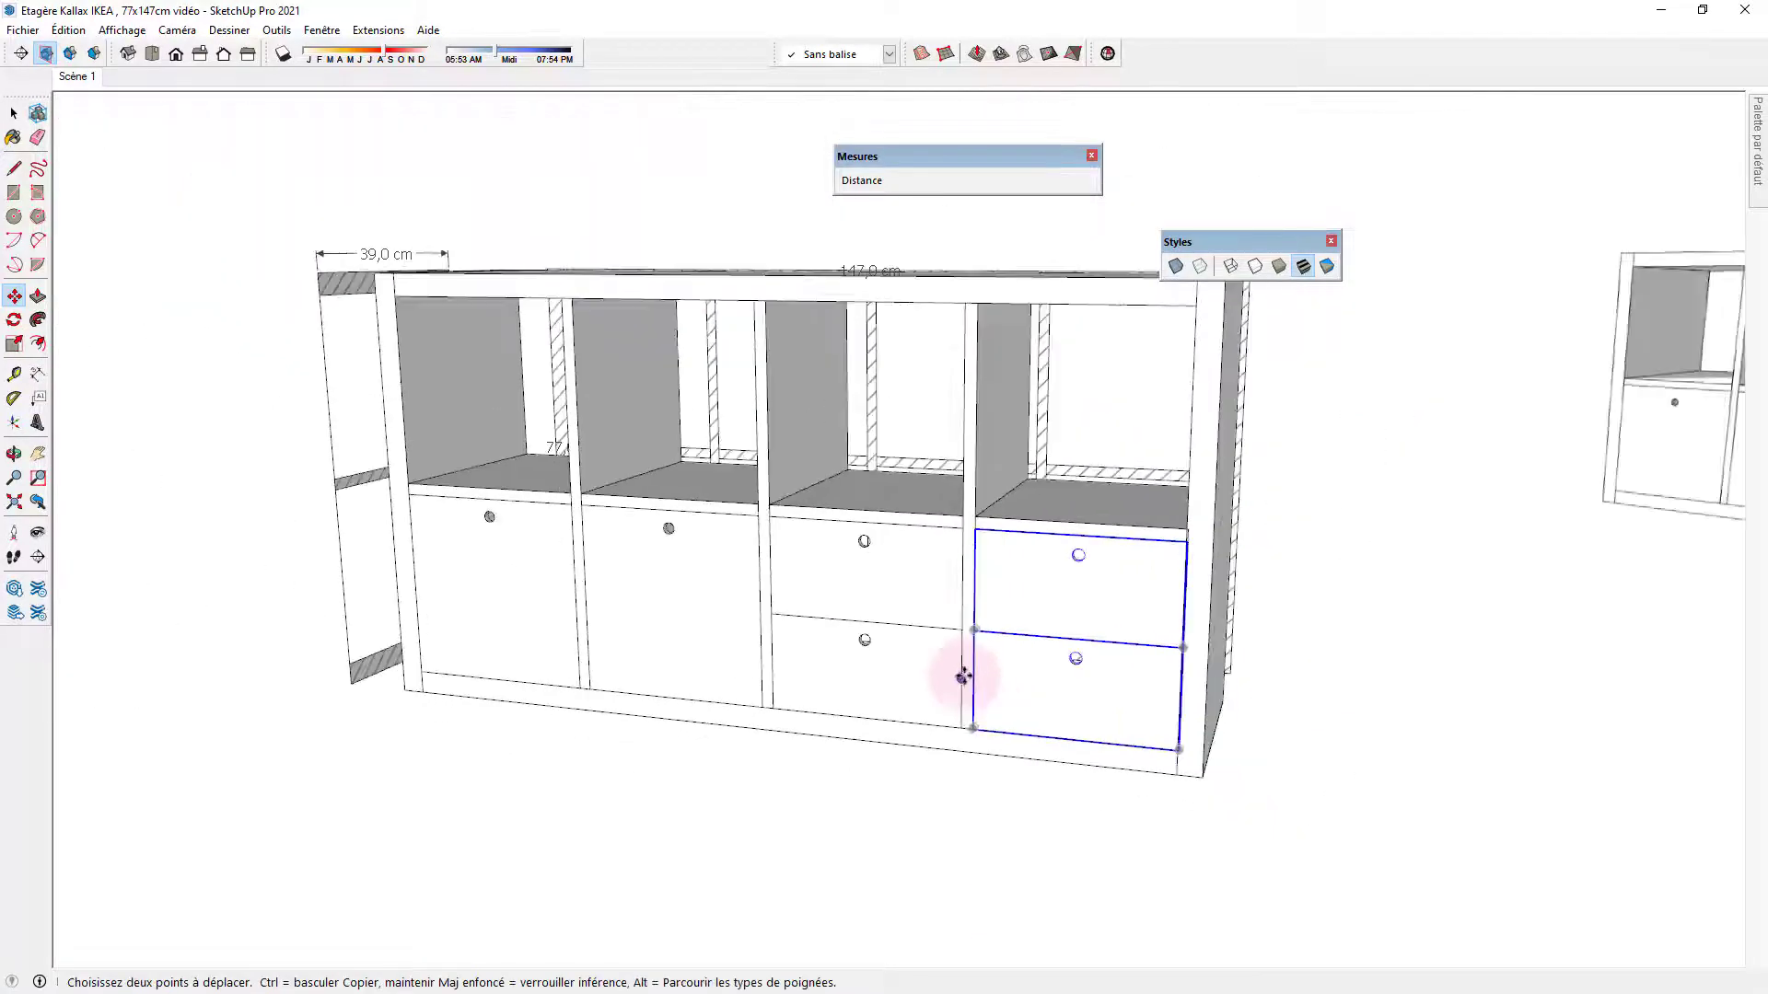
middle_click_drag(958, 671, 871, 638)
key("space")
left_click(624, 804)
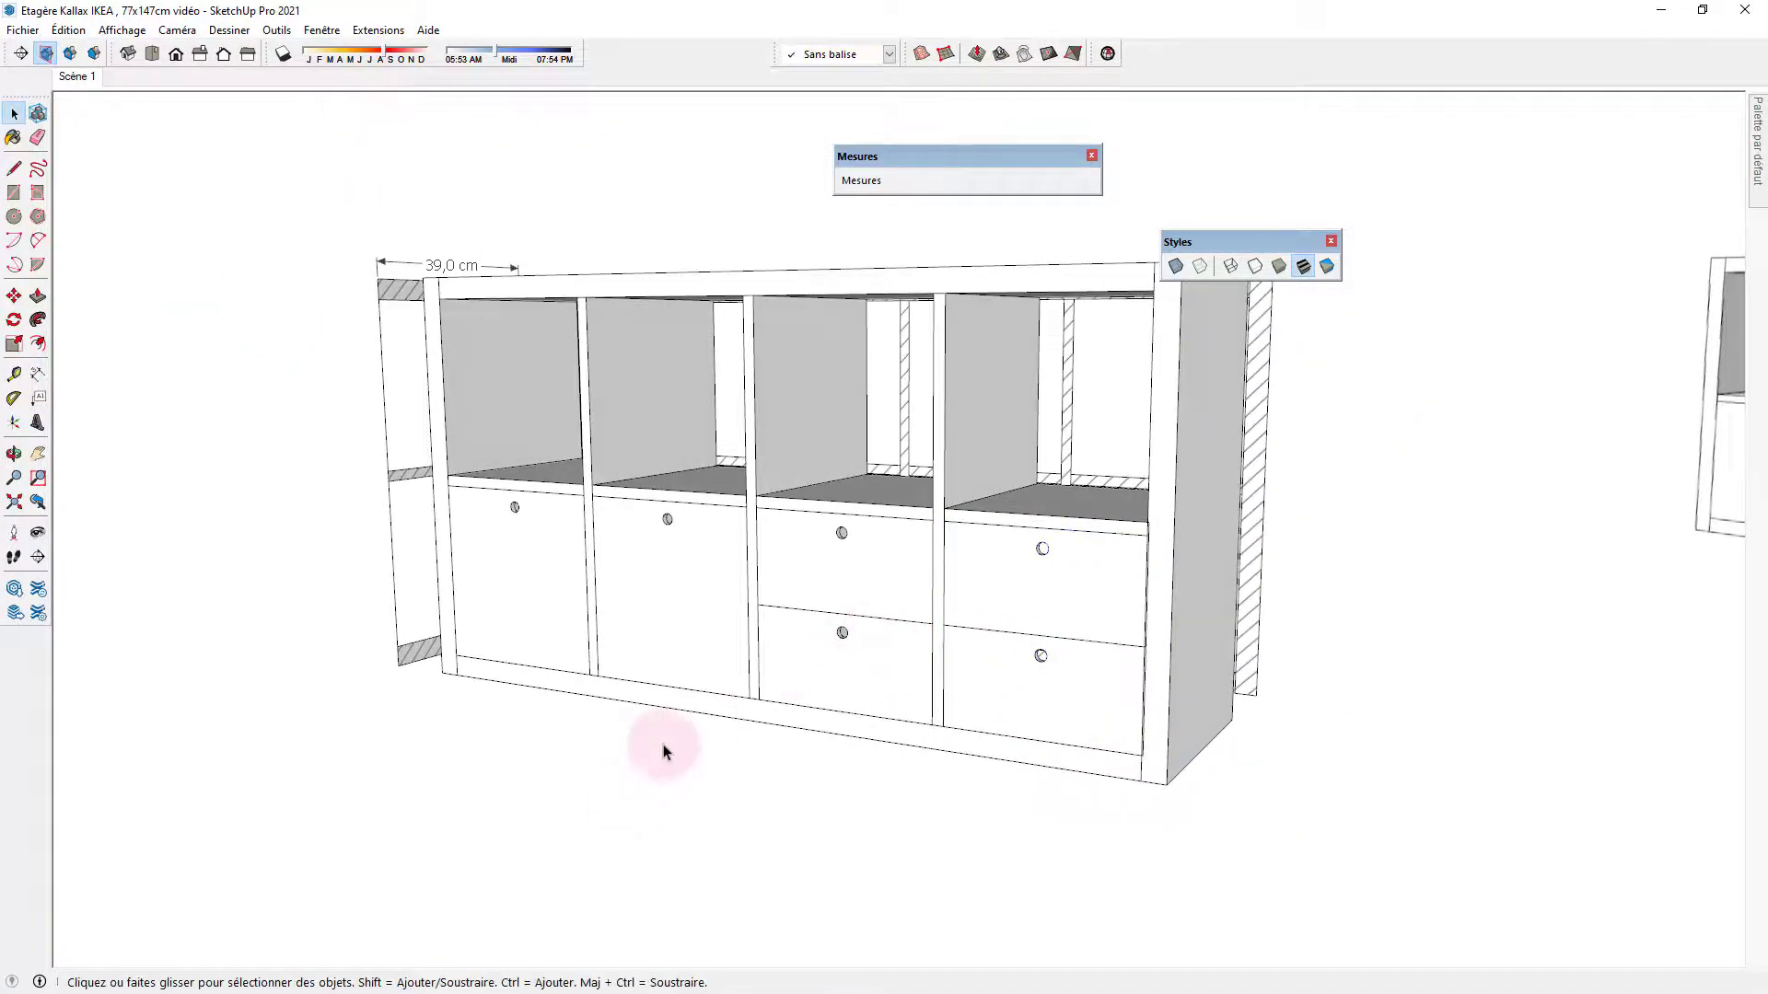
Unlock and delete the hatched reference group that carries the 39, 77 and 147 cm dimensions.
middle_click_drag(663, 751, 721, 588)
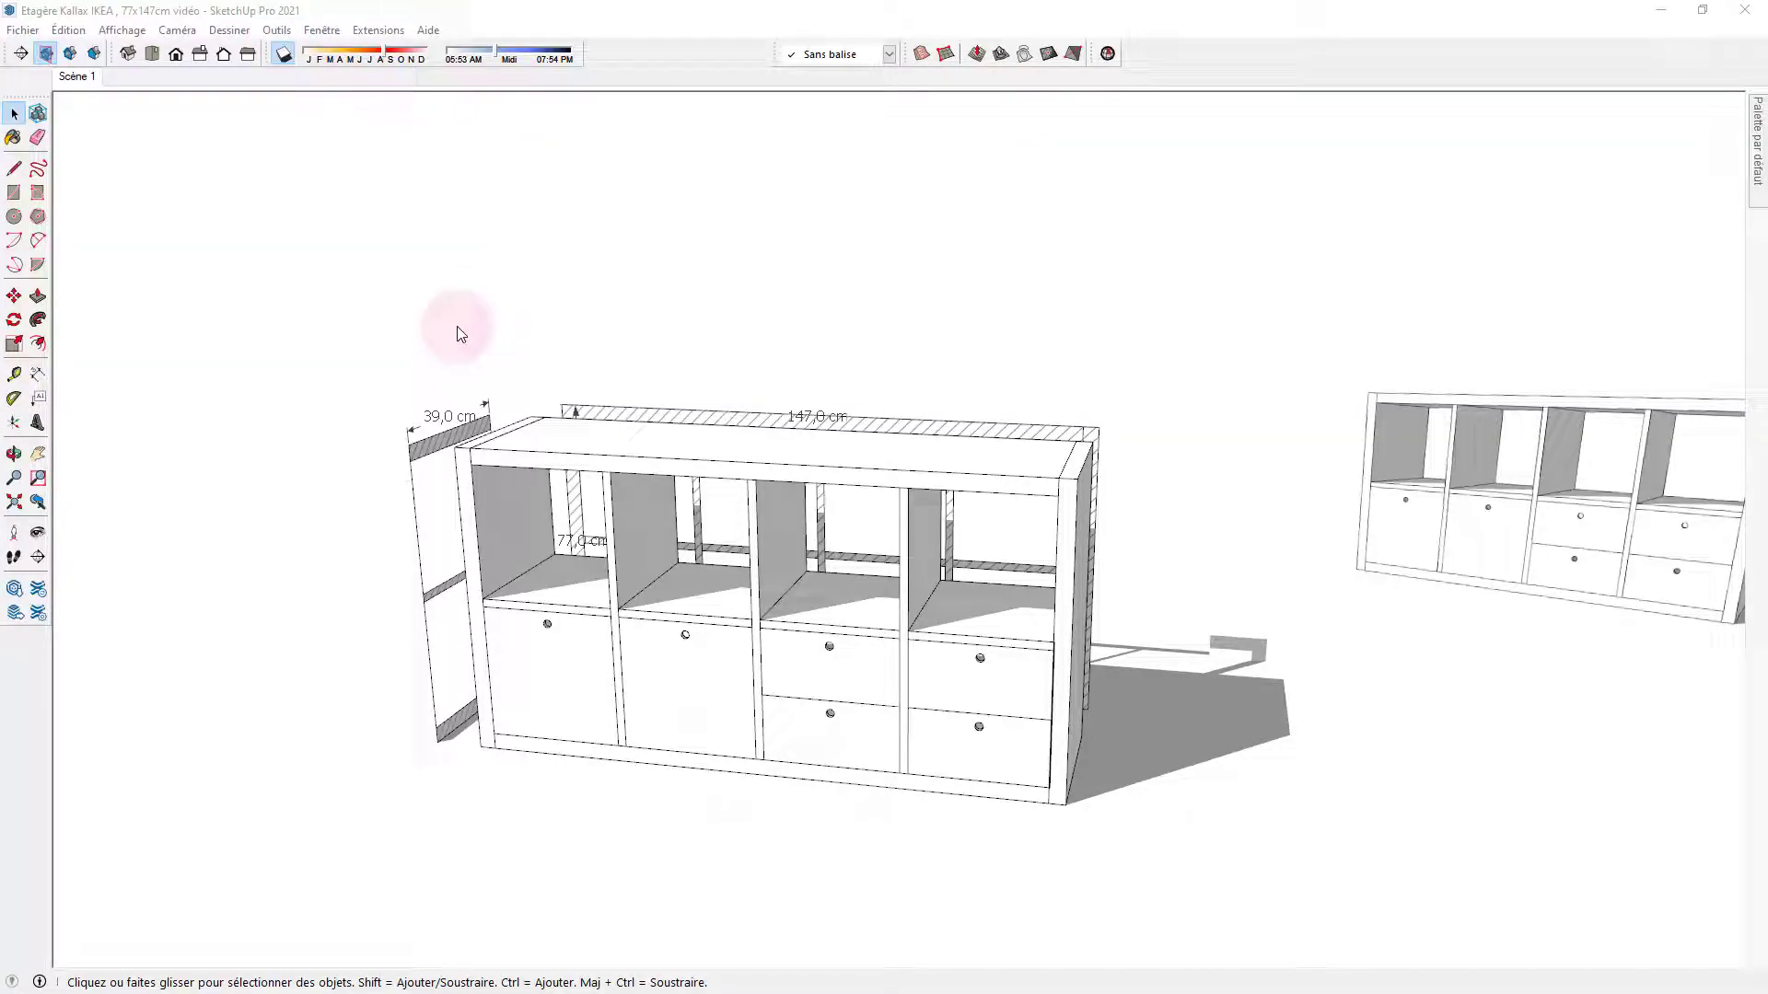
left_click(445, 442)
left_click(444, 442)
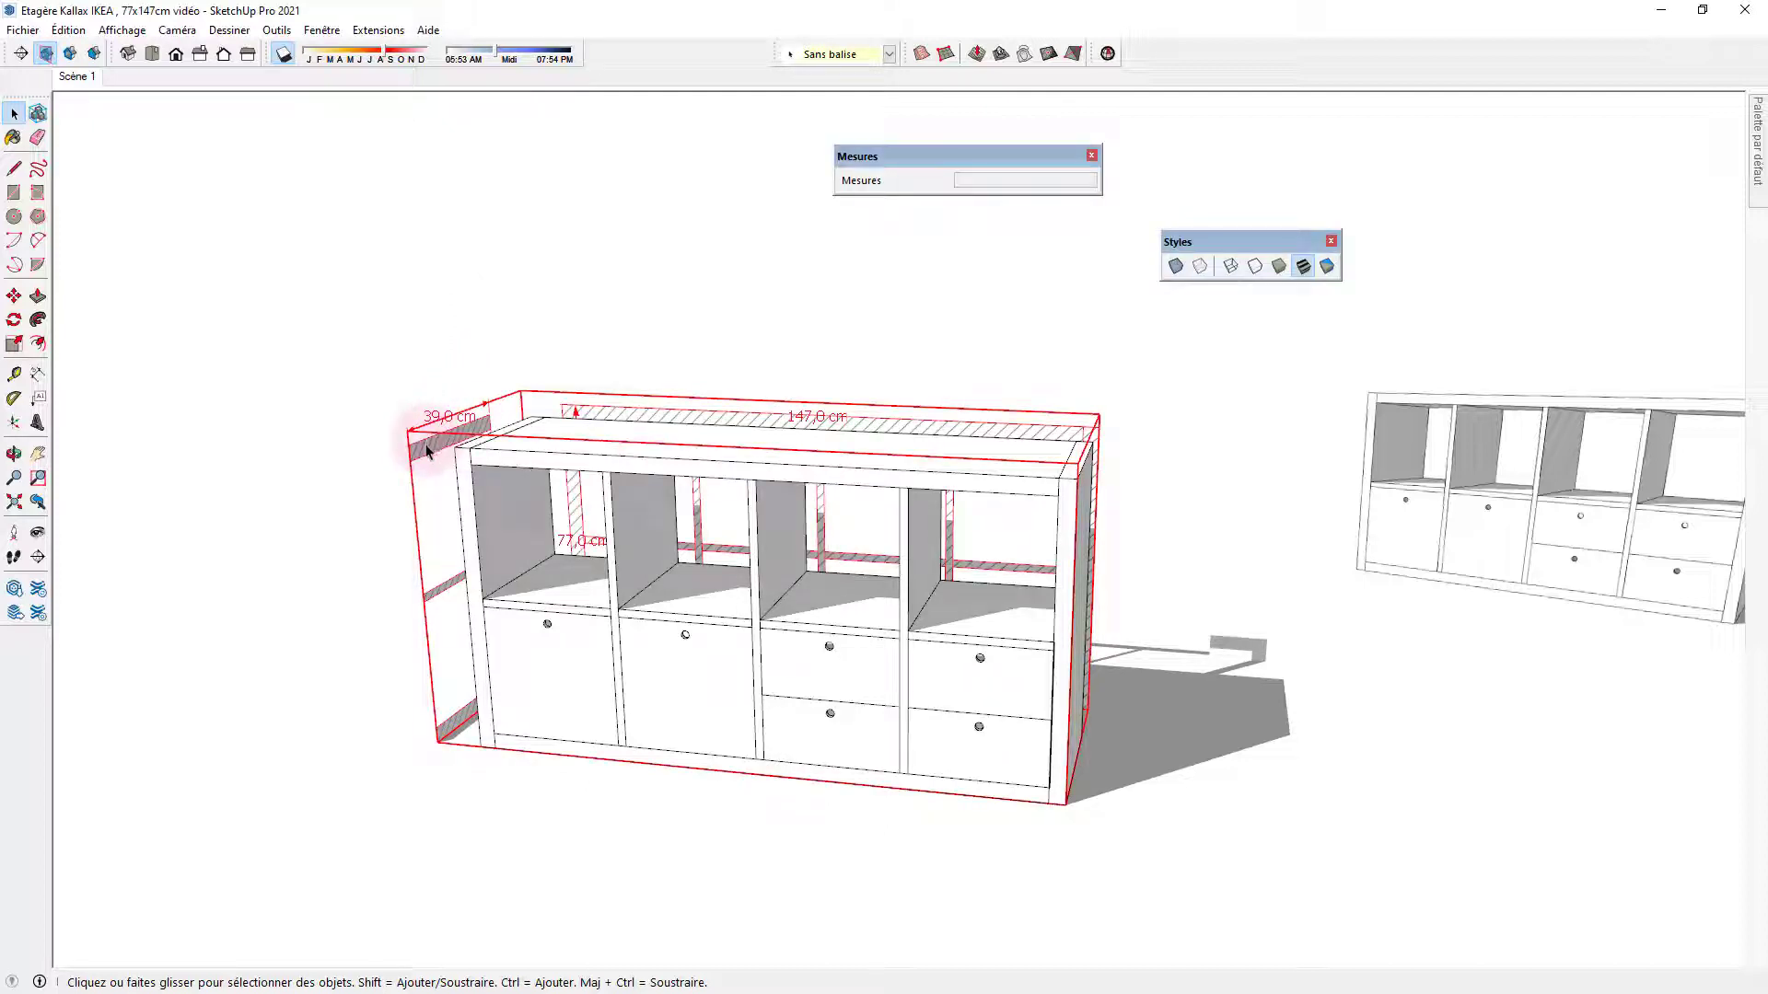
right_click(426, 450)
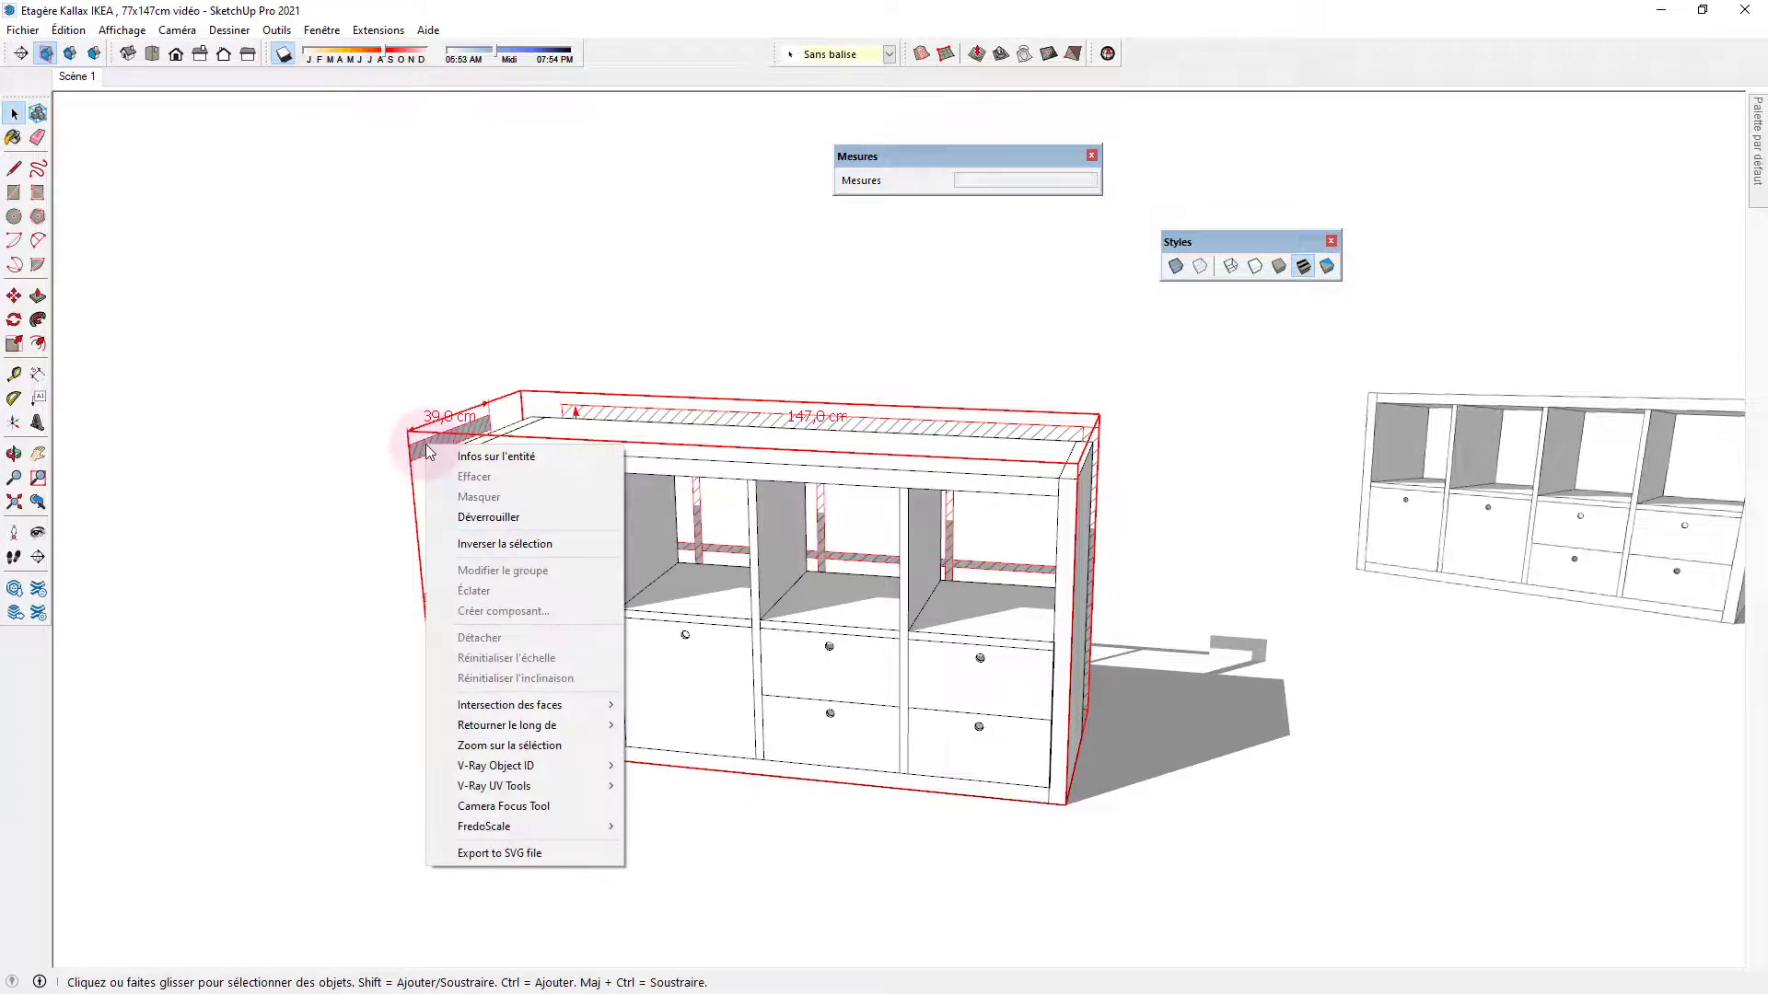
left_click(461, 518)
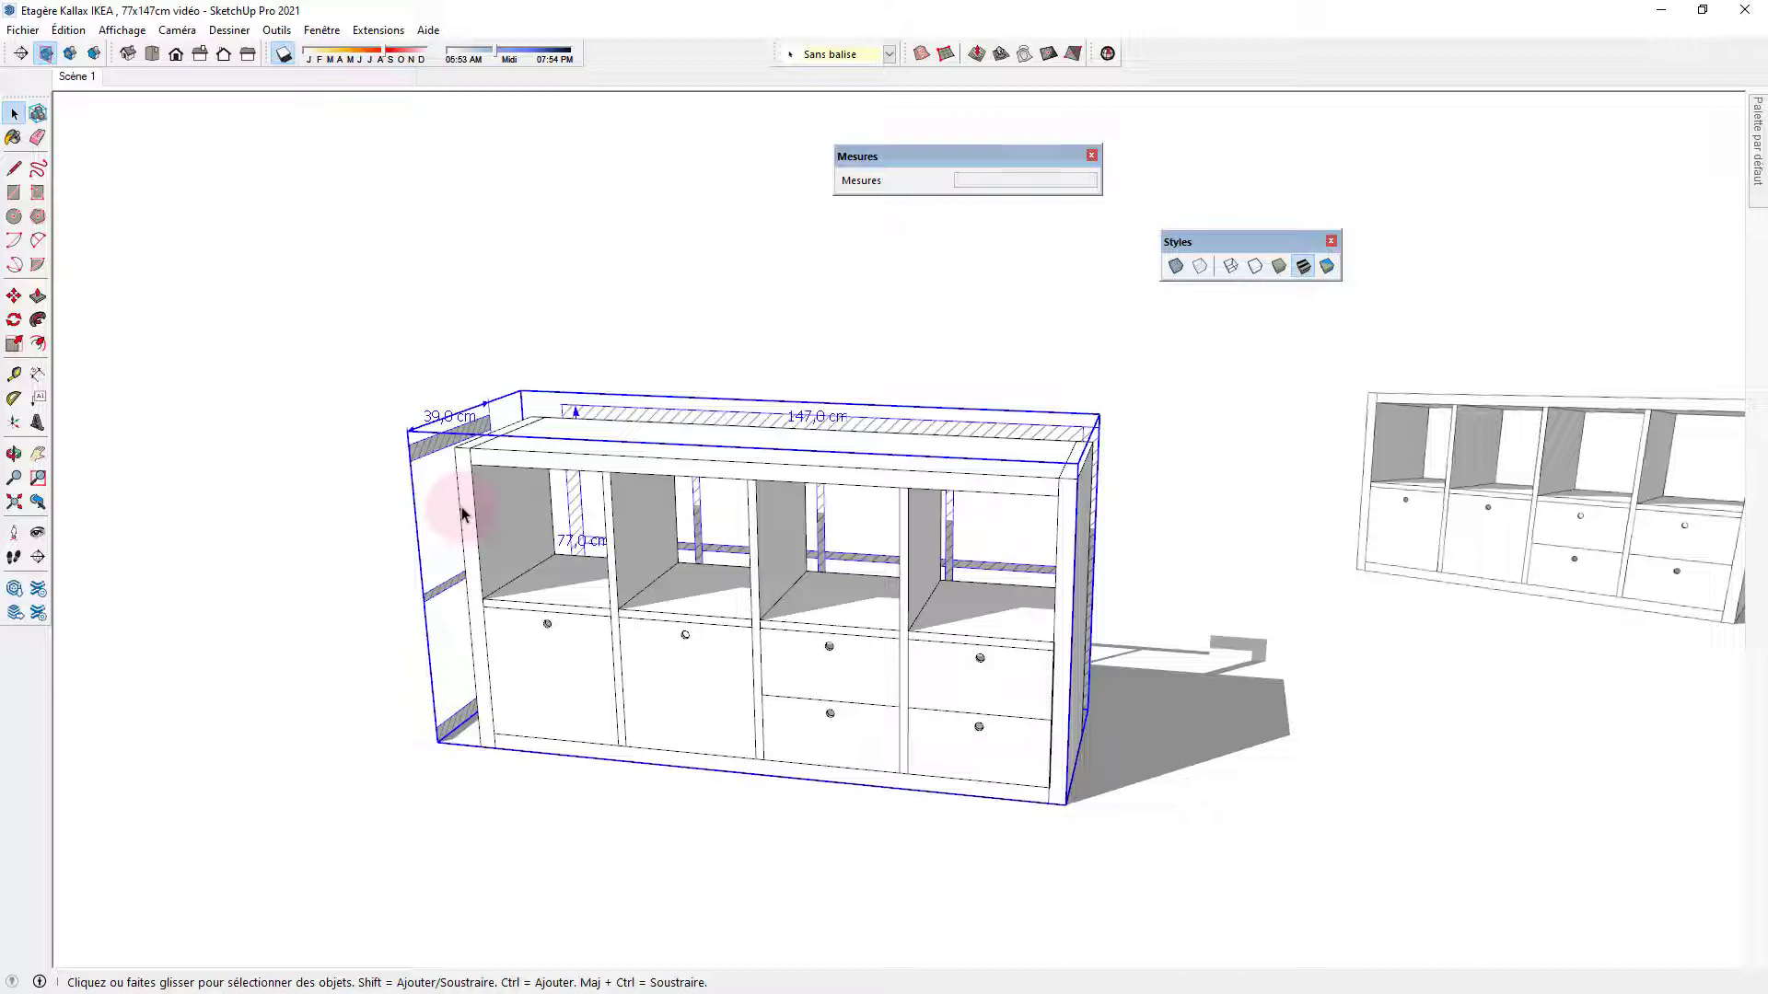
key("Delete")
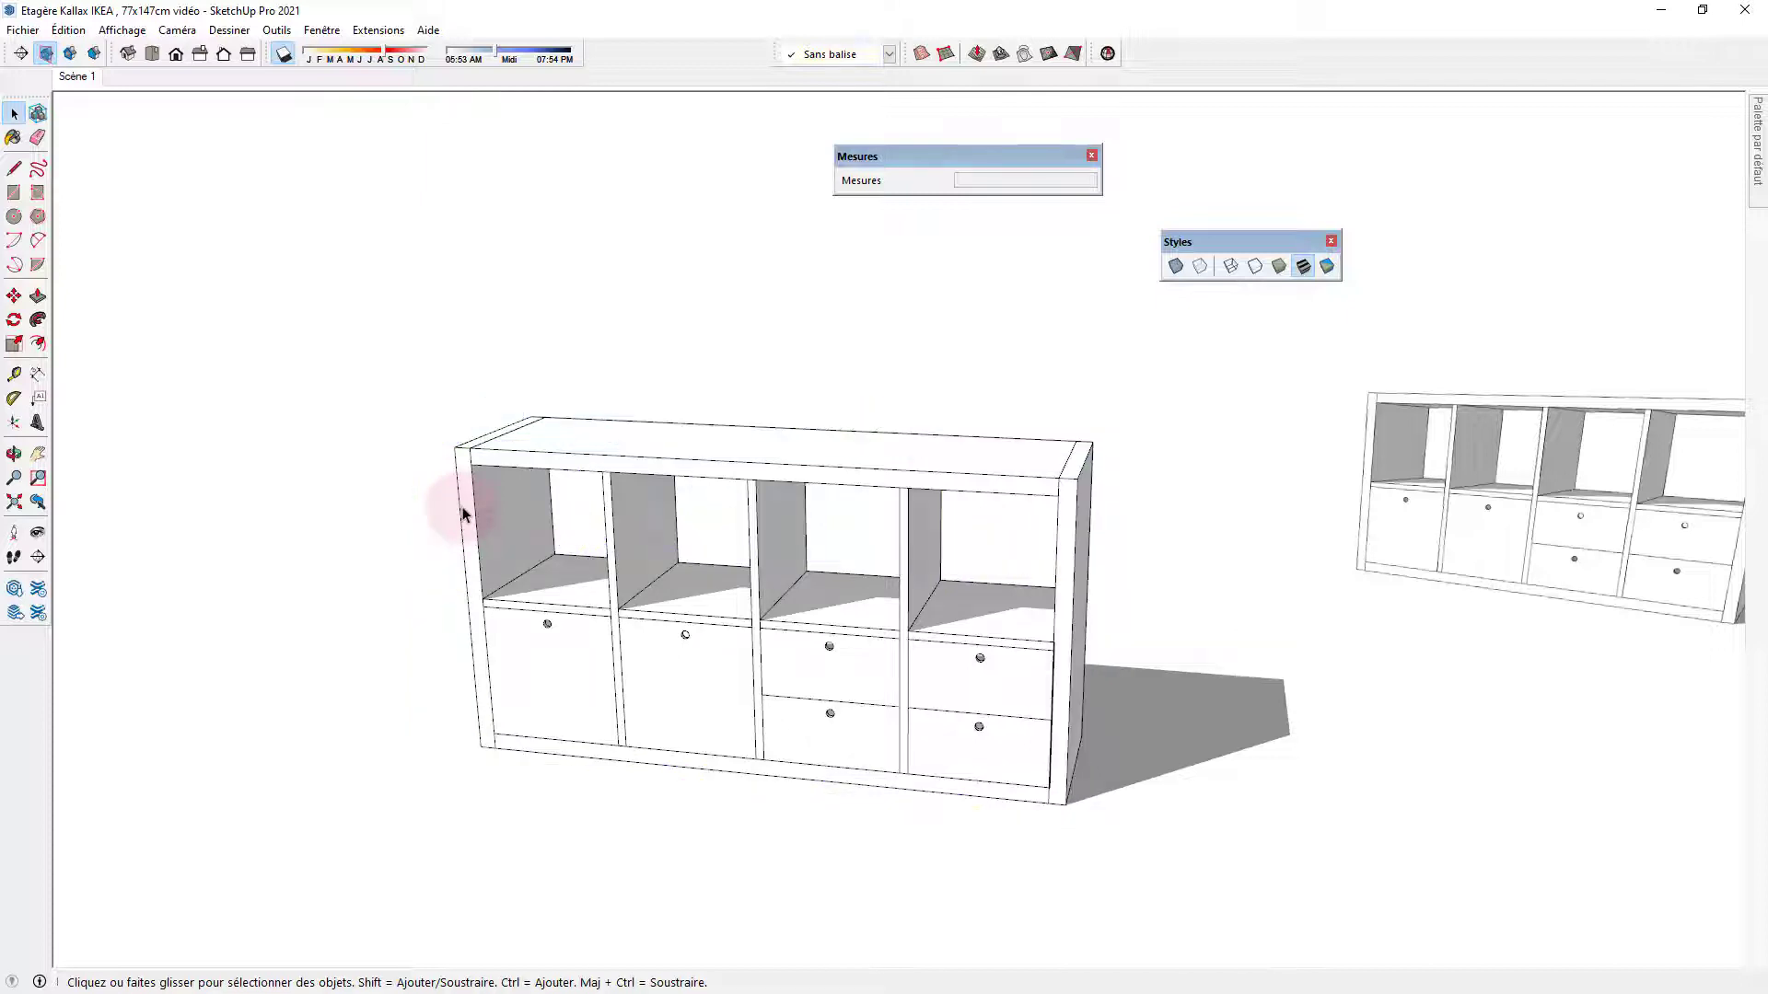
Delete the second reference shelf standing apart from the modelled Kallax.
left_click(1478, 543)
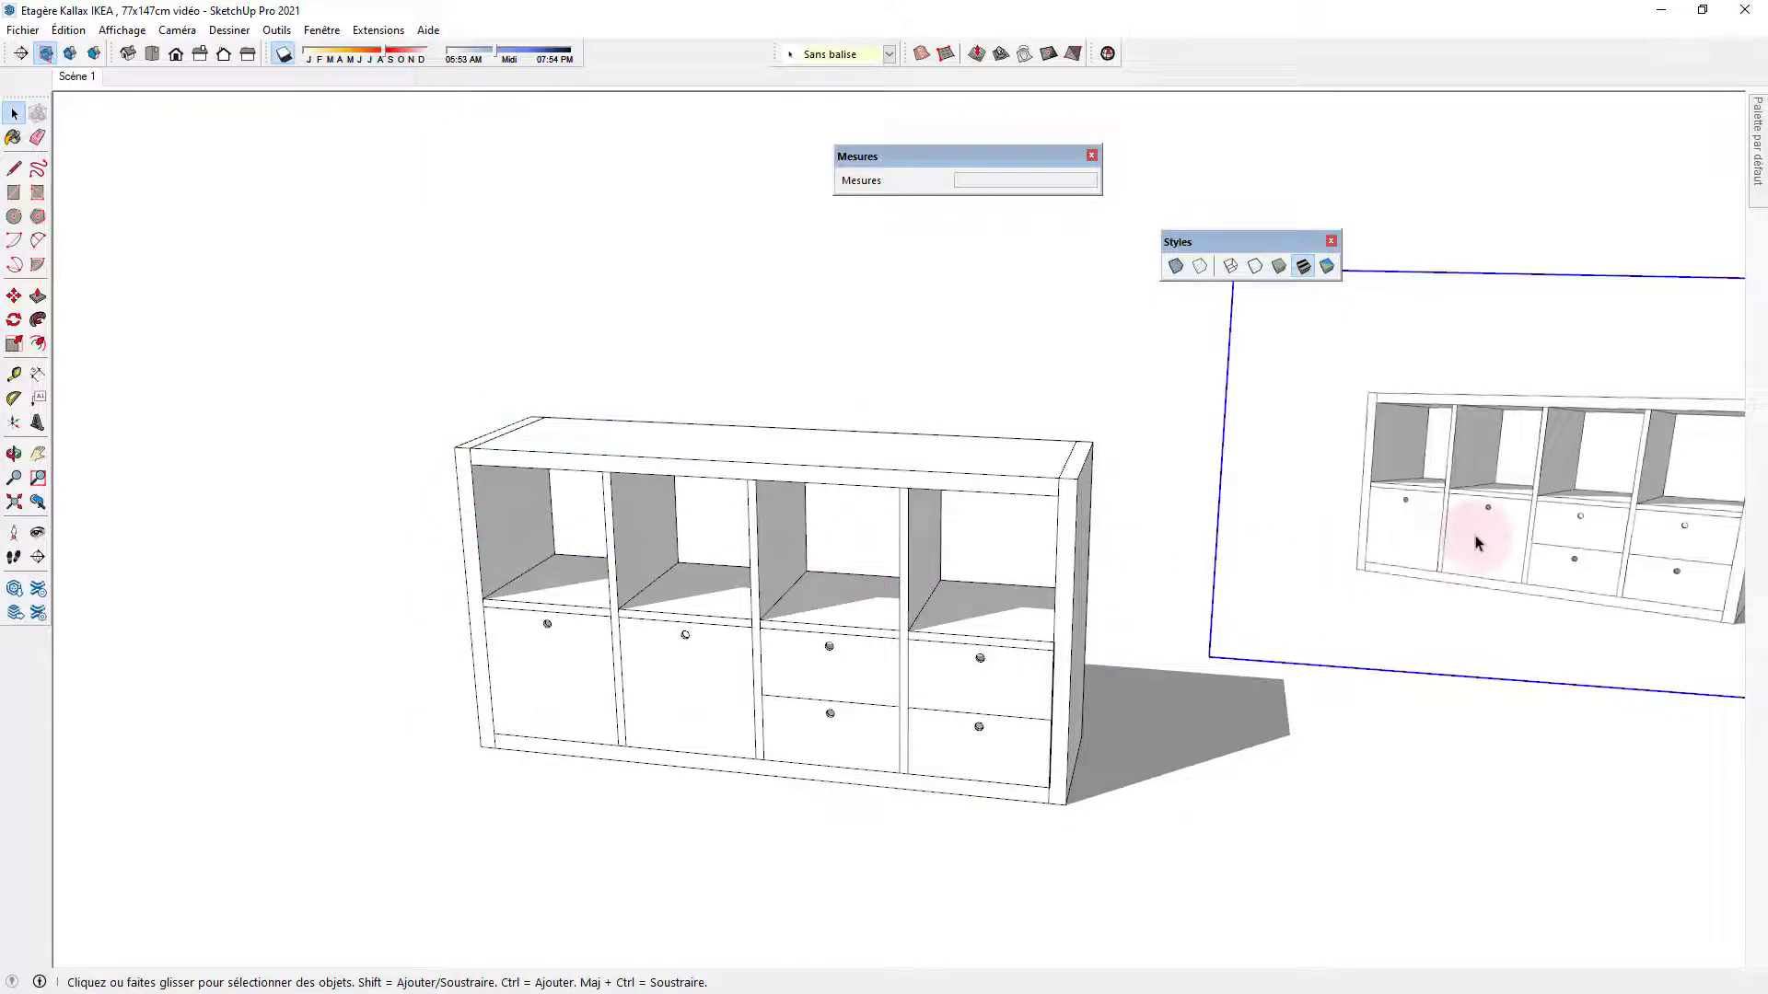
key("Delete")
middle_click_drag(1389, 632, 1144, 687)
left_click(1064, 619)
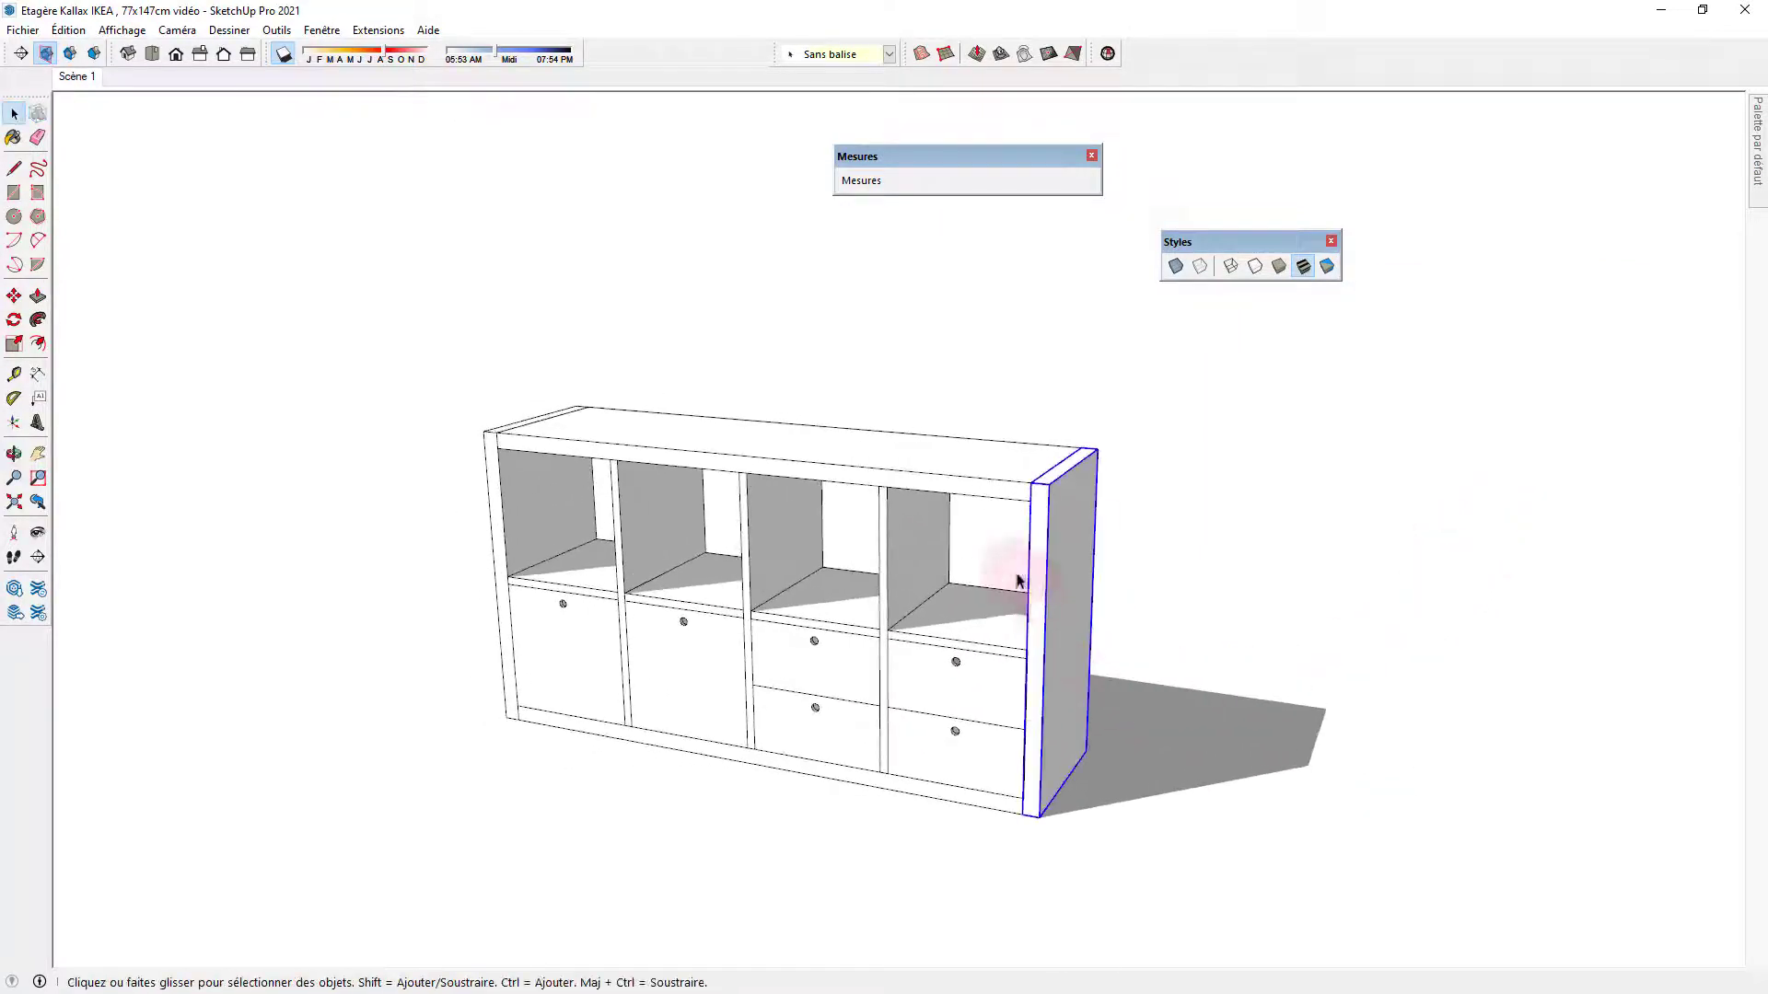
left_click(974, 464)
mouse_move(631, 795)
middle_mouse_down()
mouse_move(671, 797)
mouse_move(624, 777)
mouse_move(639, 769)
middle_mouse_up()
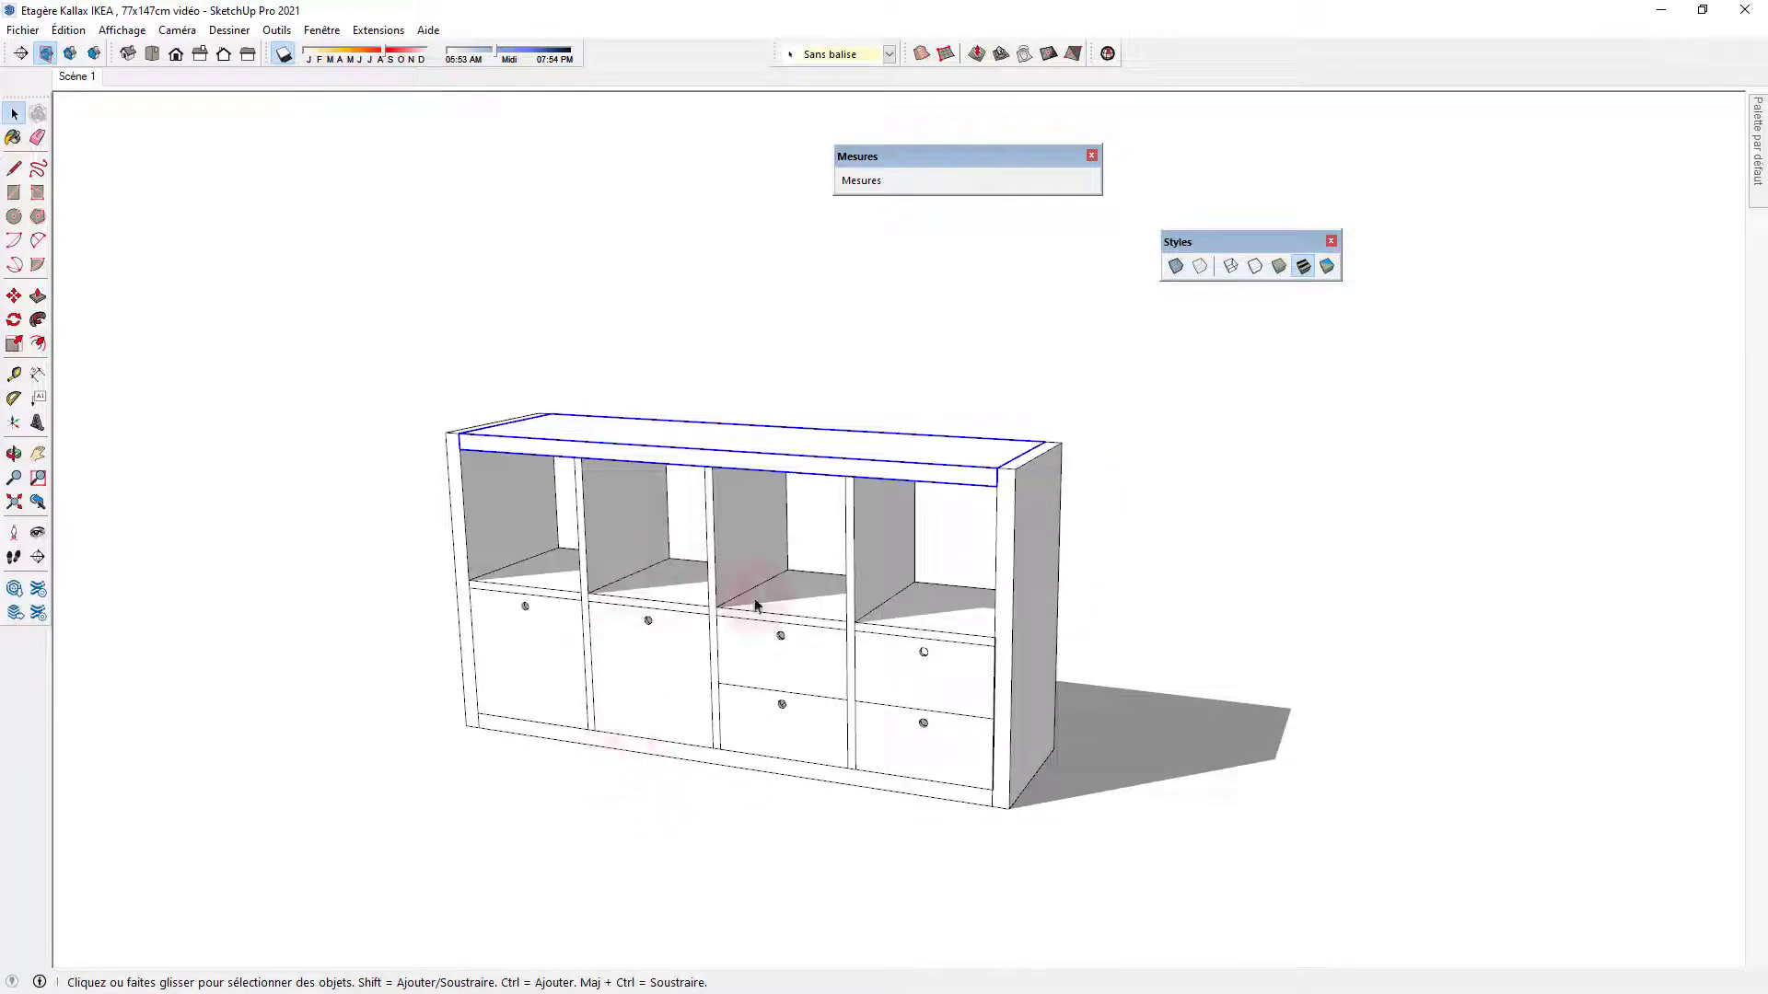
key("m")
left_click(876, 446)
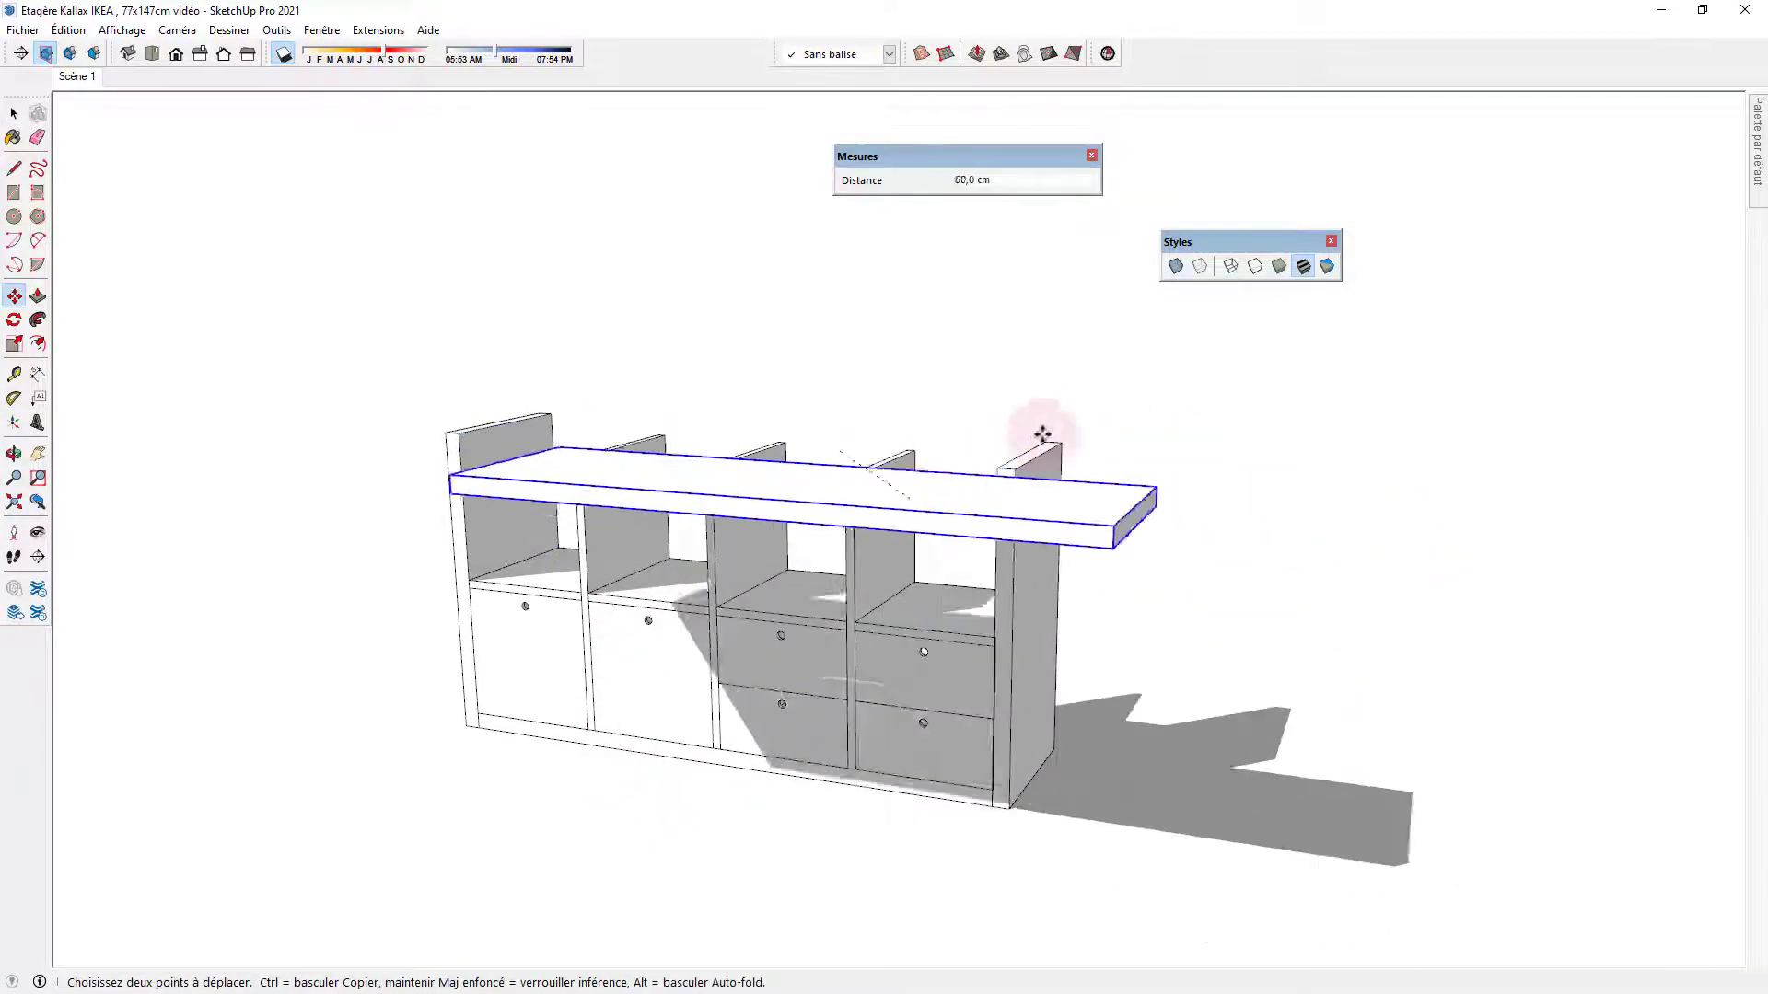
key("Escape")
key("space")
left_click(883, 373)
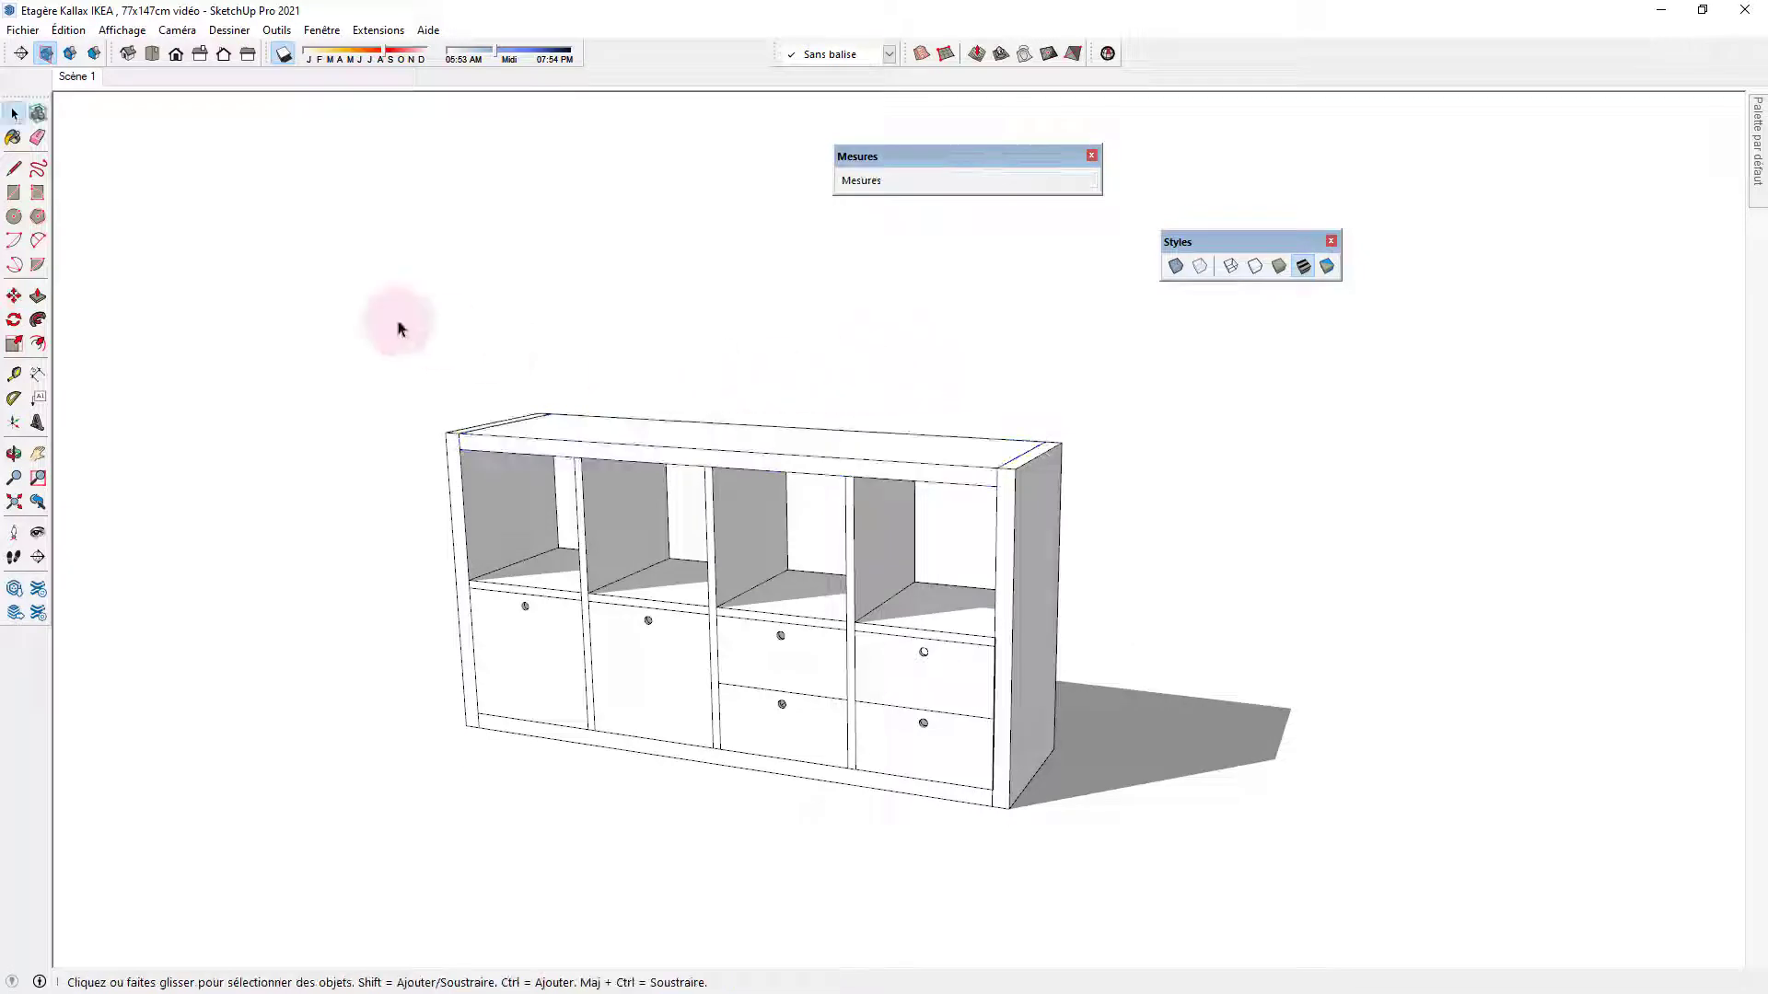
Combine all parts of the shelf into one component named "kallax ikea" with the description "77x147cm".
left_click_drag(301, 261, 1188, 914)
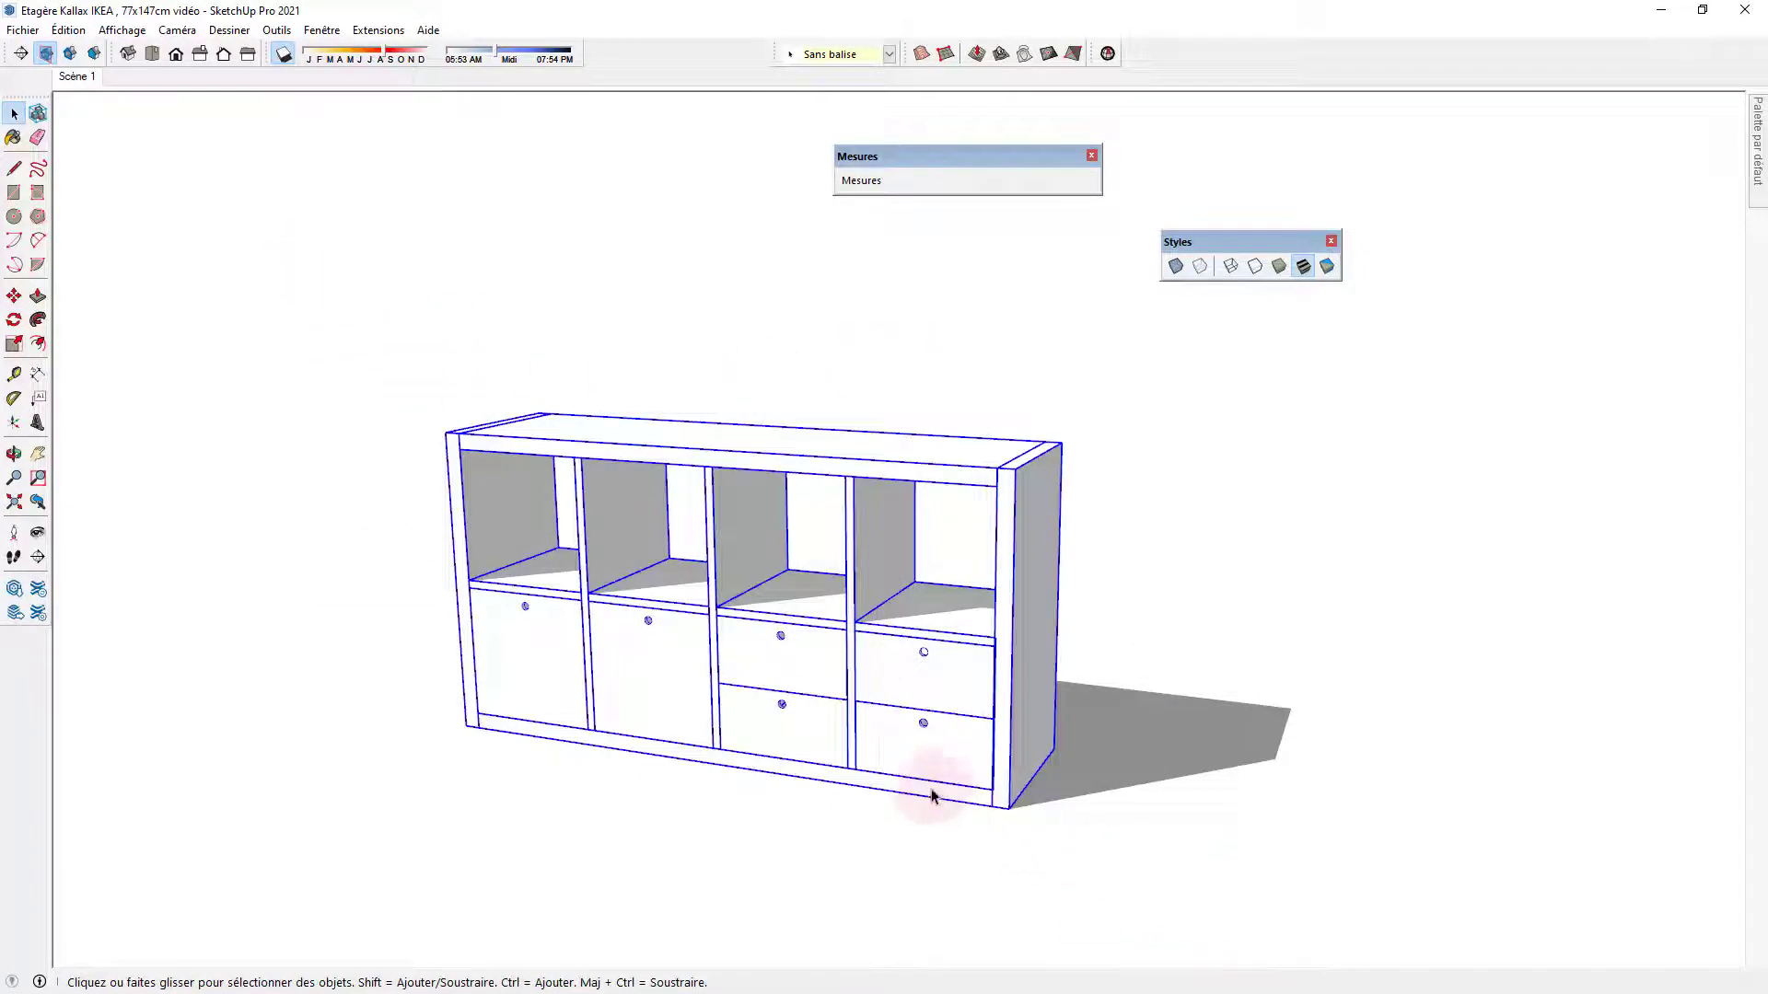
right_click(764, 667)
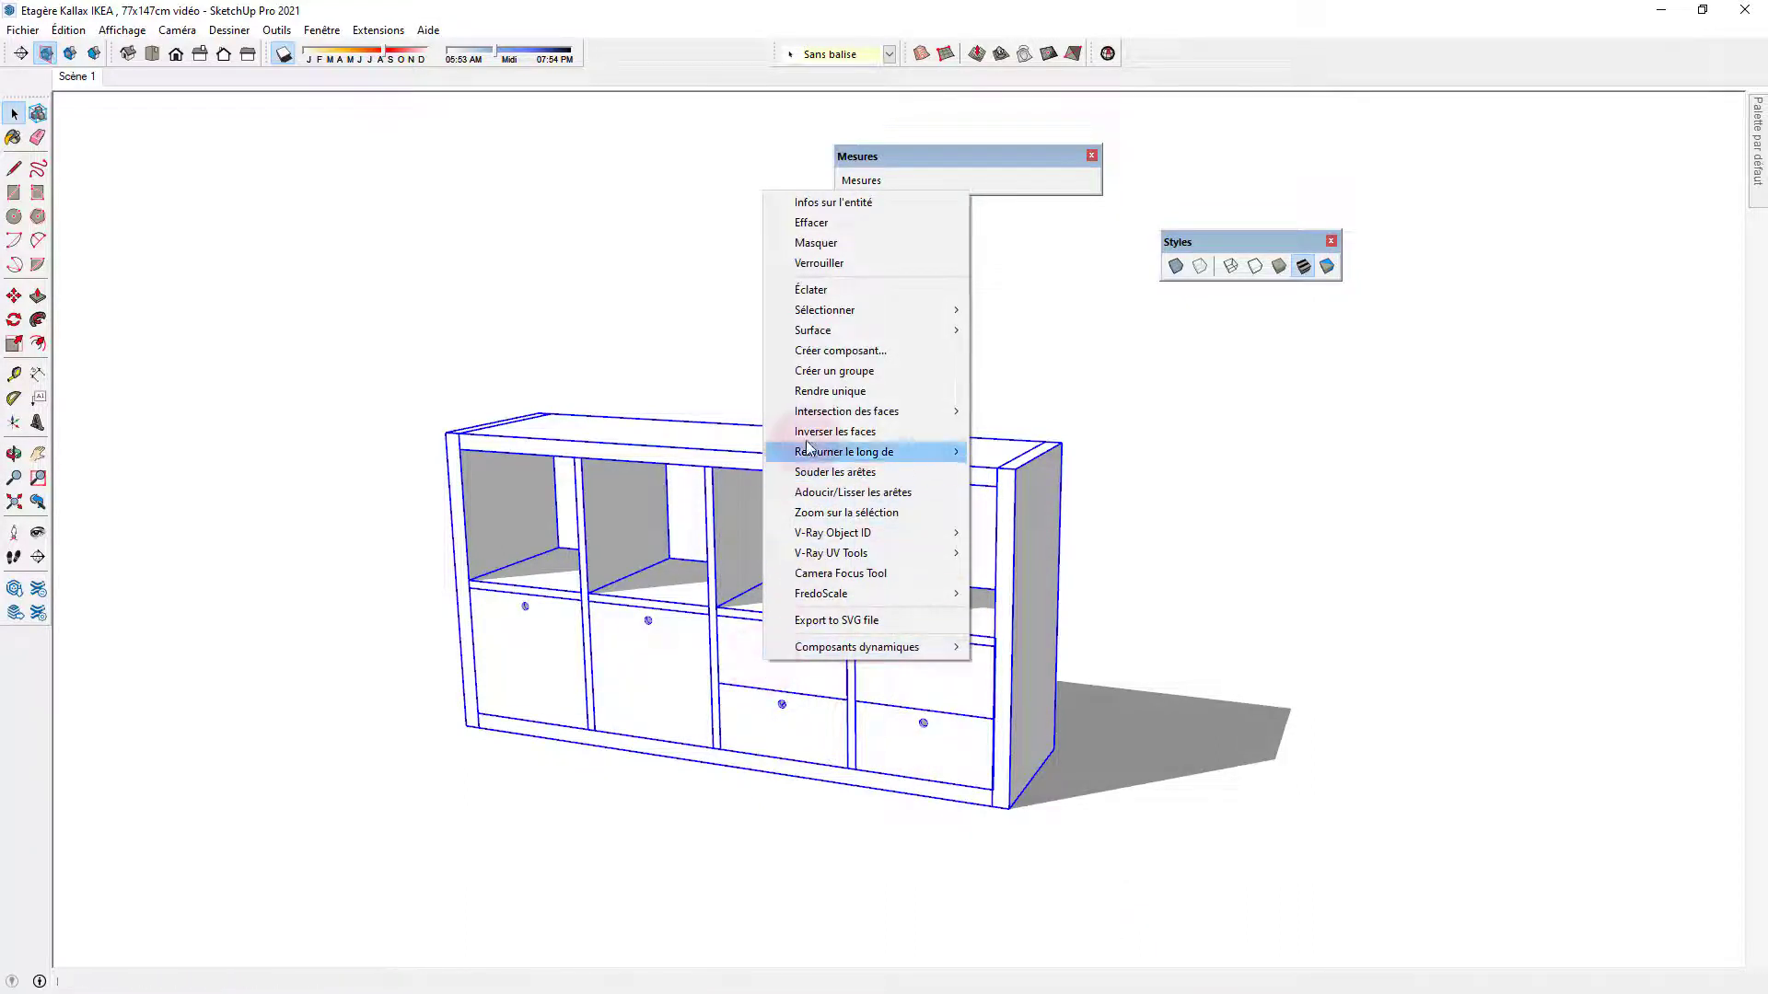
left_click(826, 352)
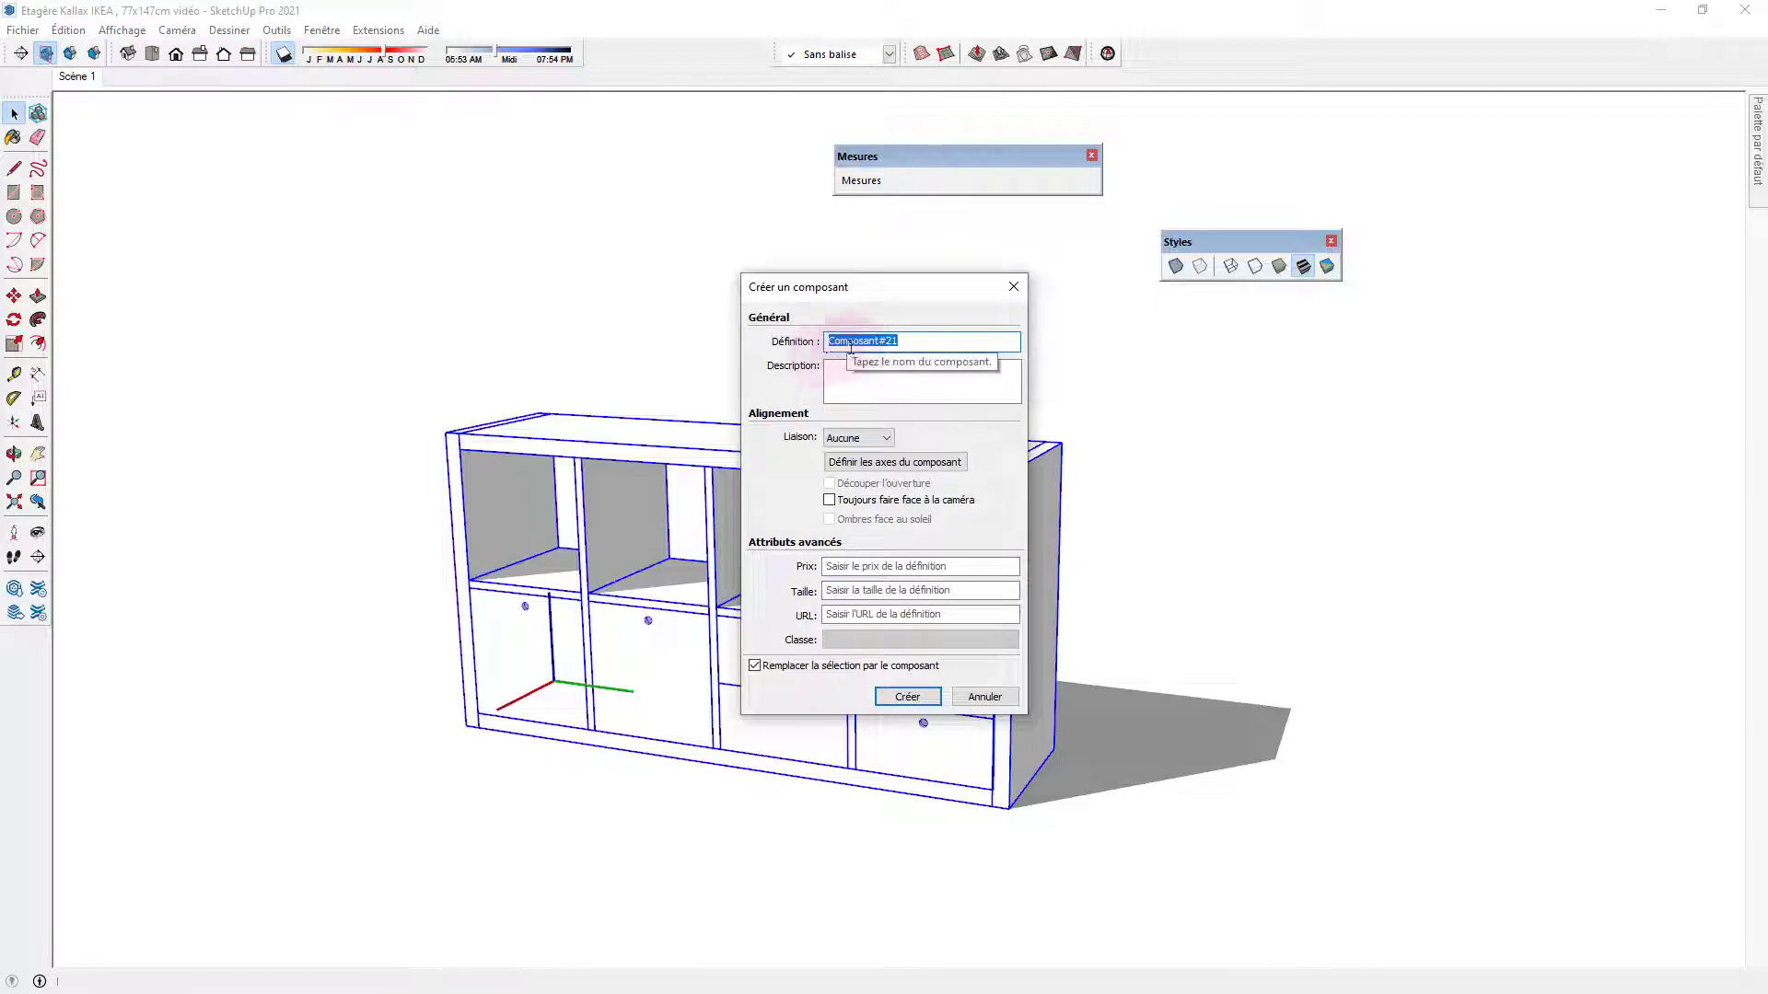
left_click(911, 341)
left_click_drag(912, 341, 792, 351)
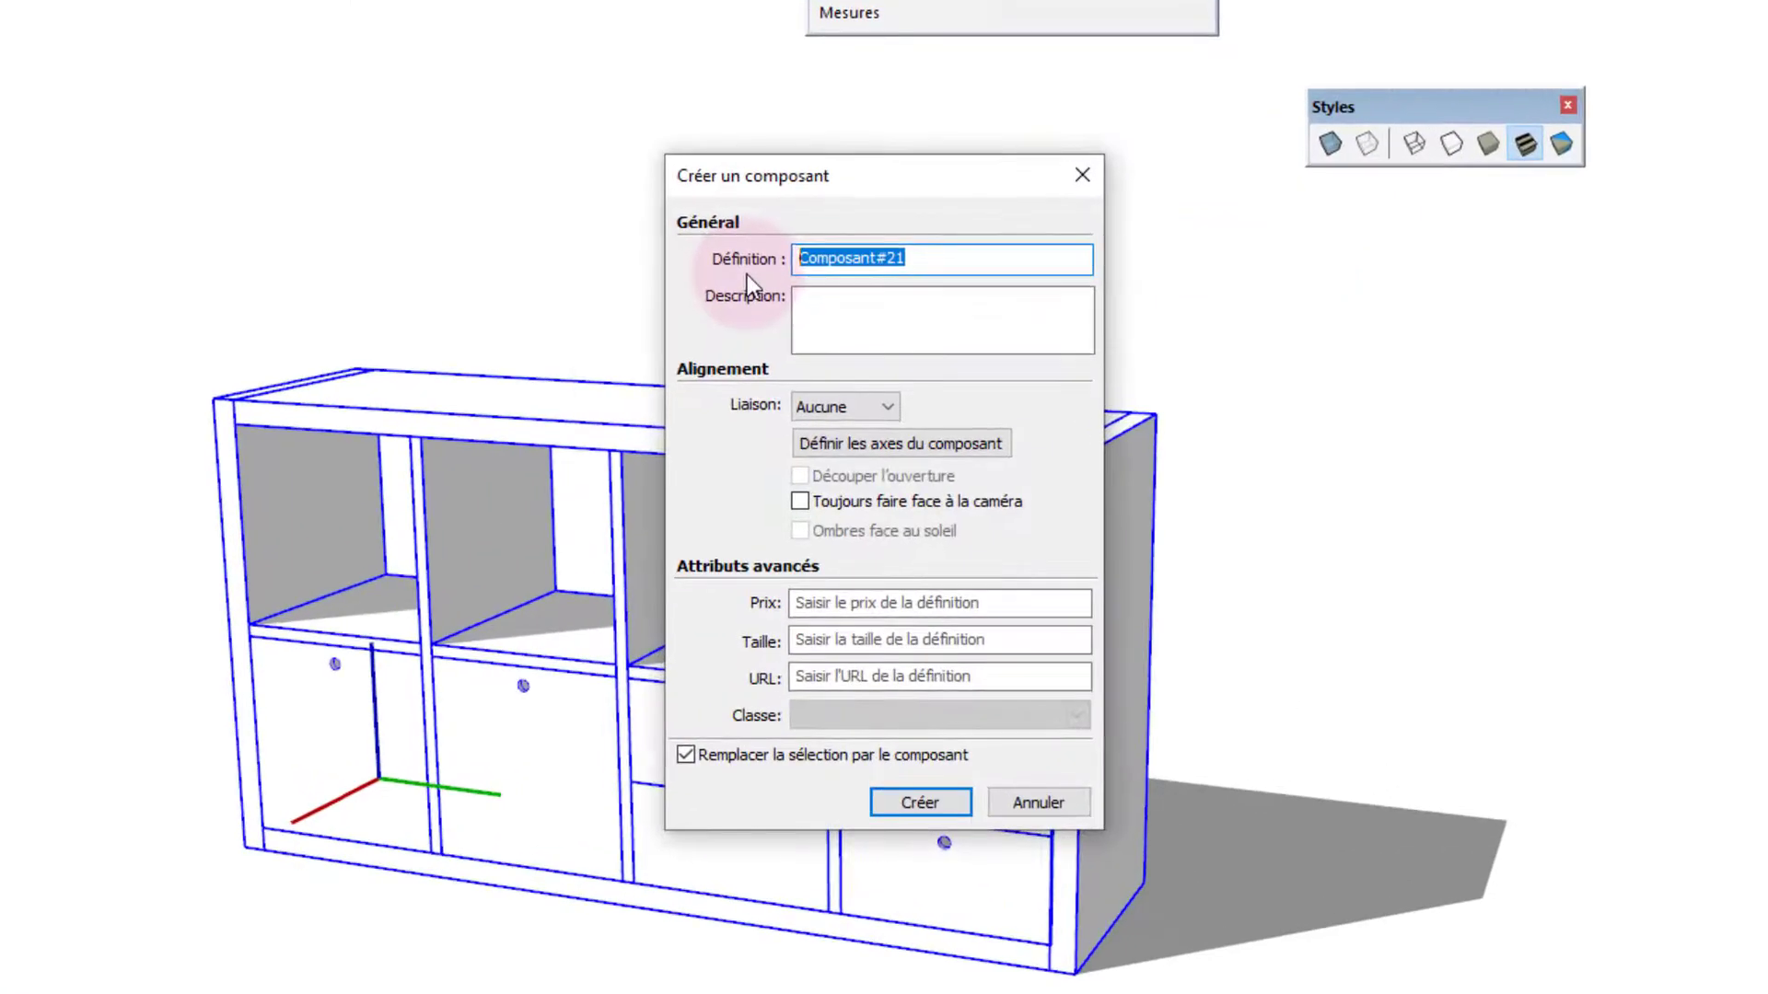
key("BackSpace")
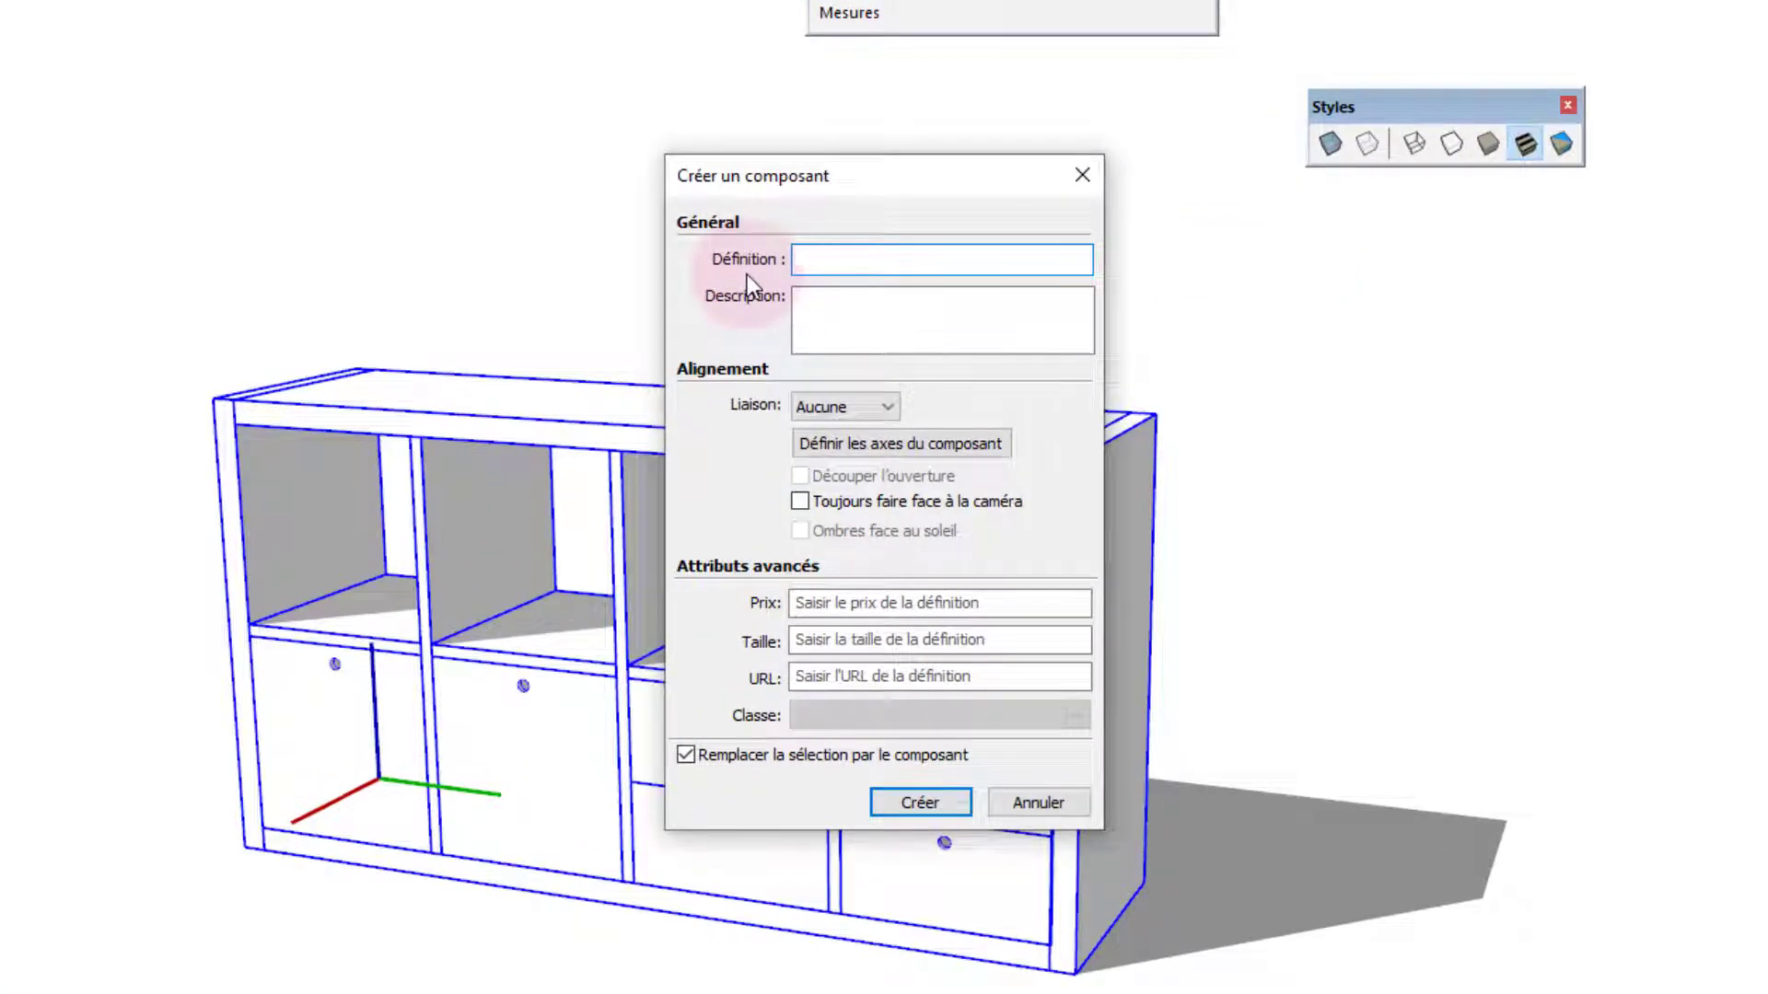
type("kallax ikea")
left_click(849, 319)
type("77x1")
type("47cm")
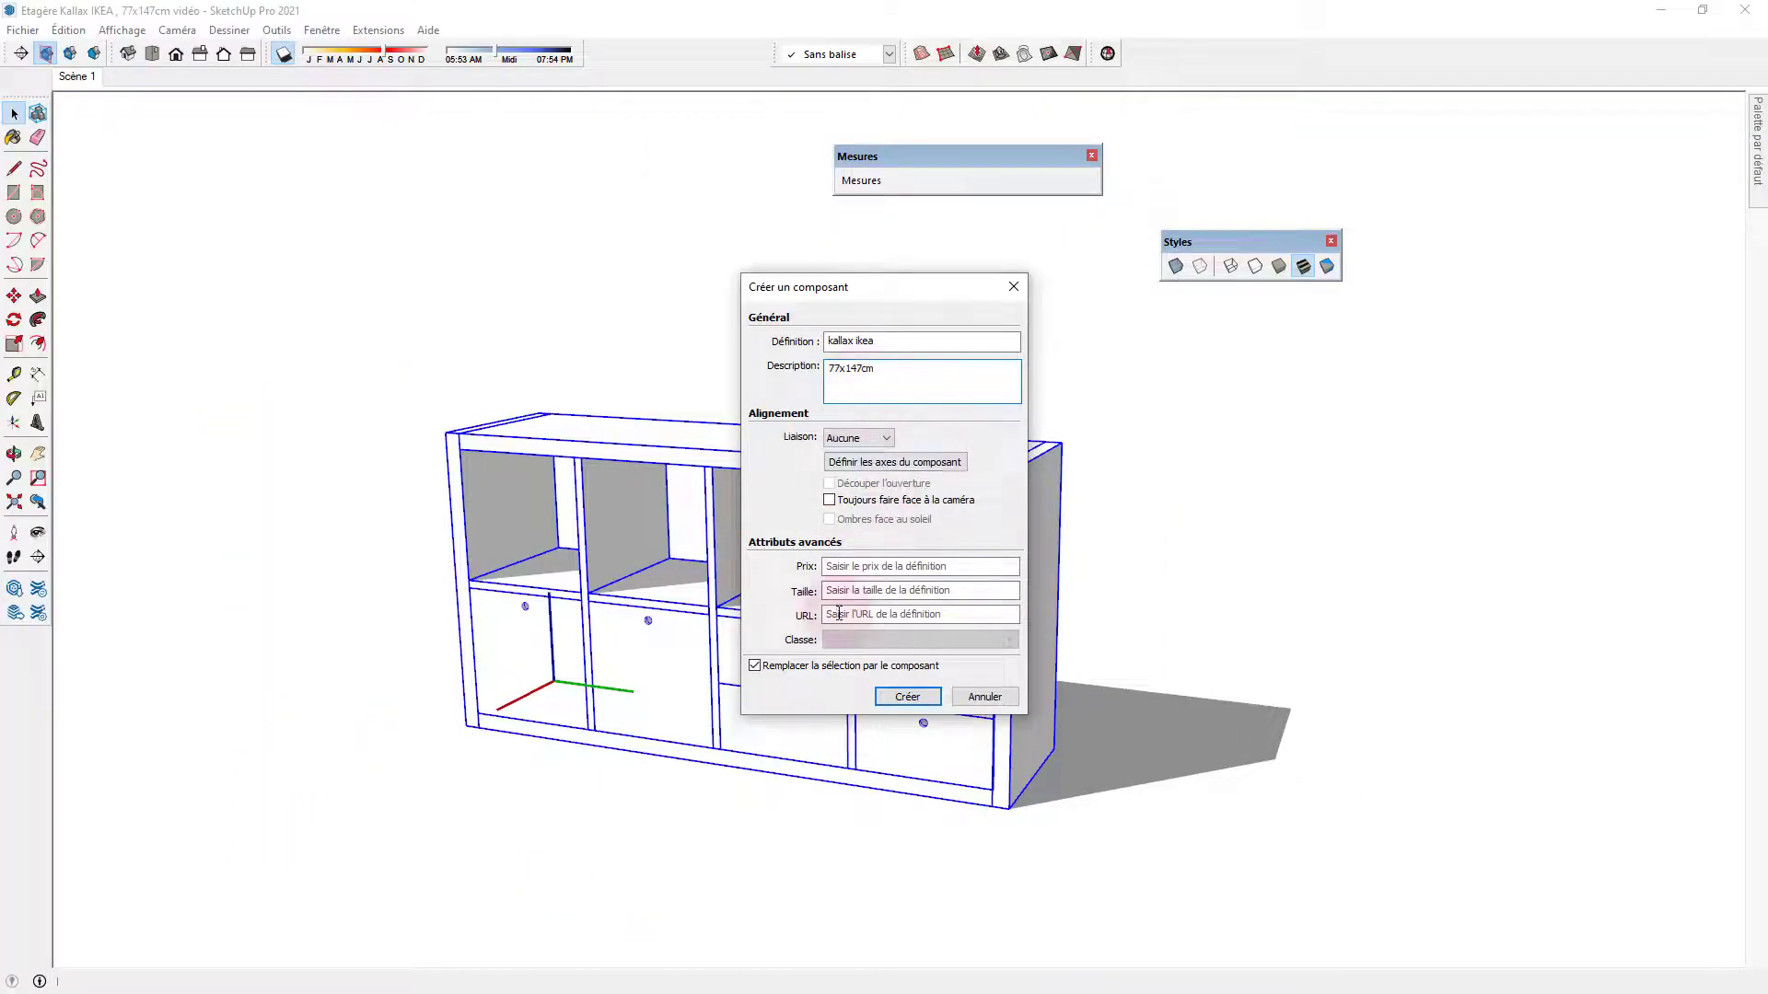
left_click(906, 697)
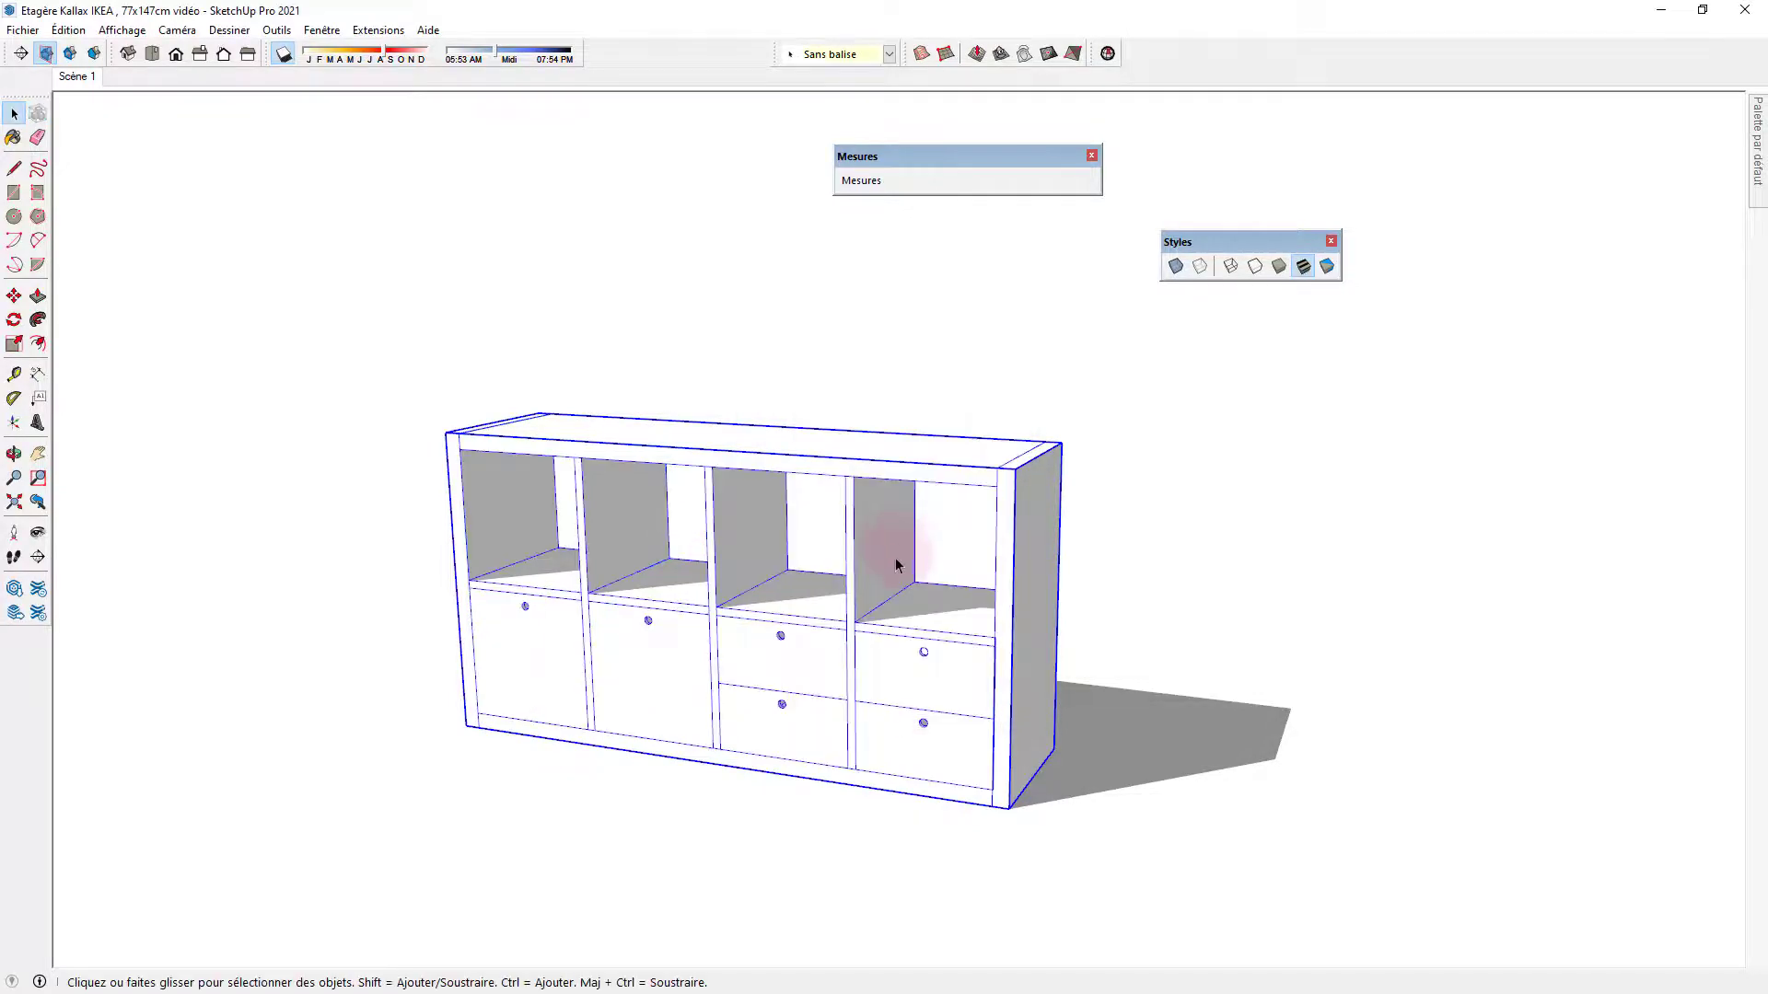
mouse_move(900, 699)
middle_mouse_down("shift")
mouse_move(908, 711)
mouse_move(920, 686)
middle_mouse_up("shift")
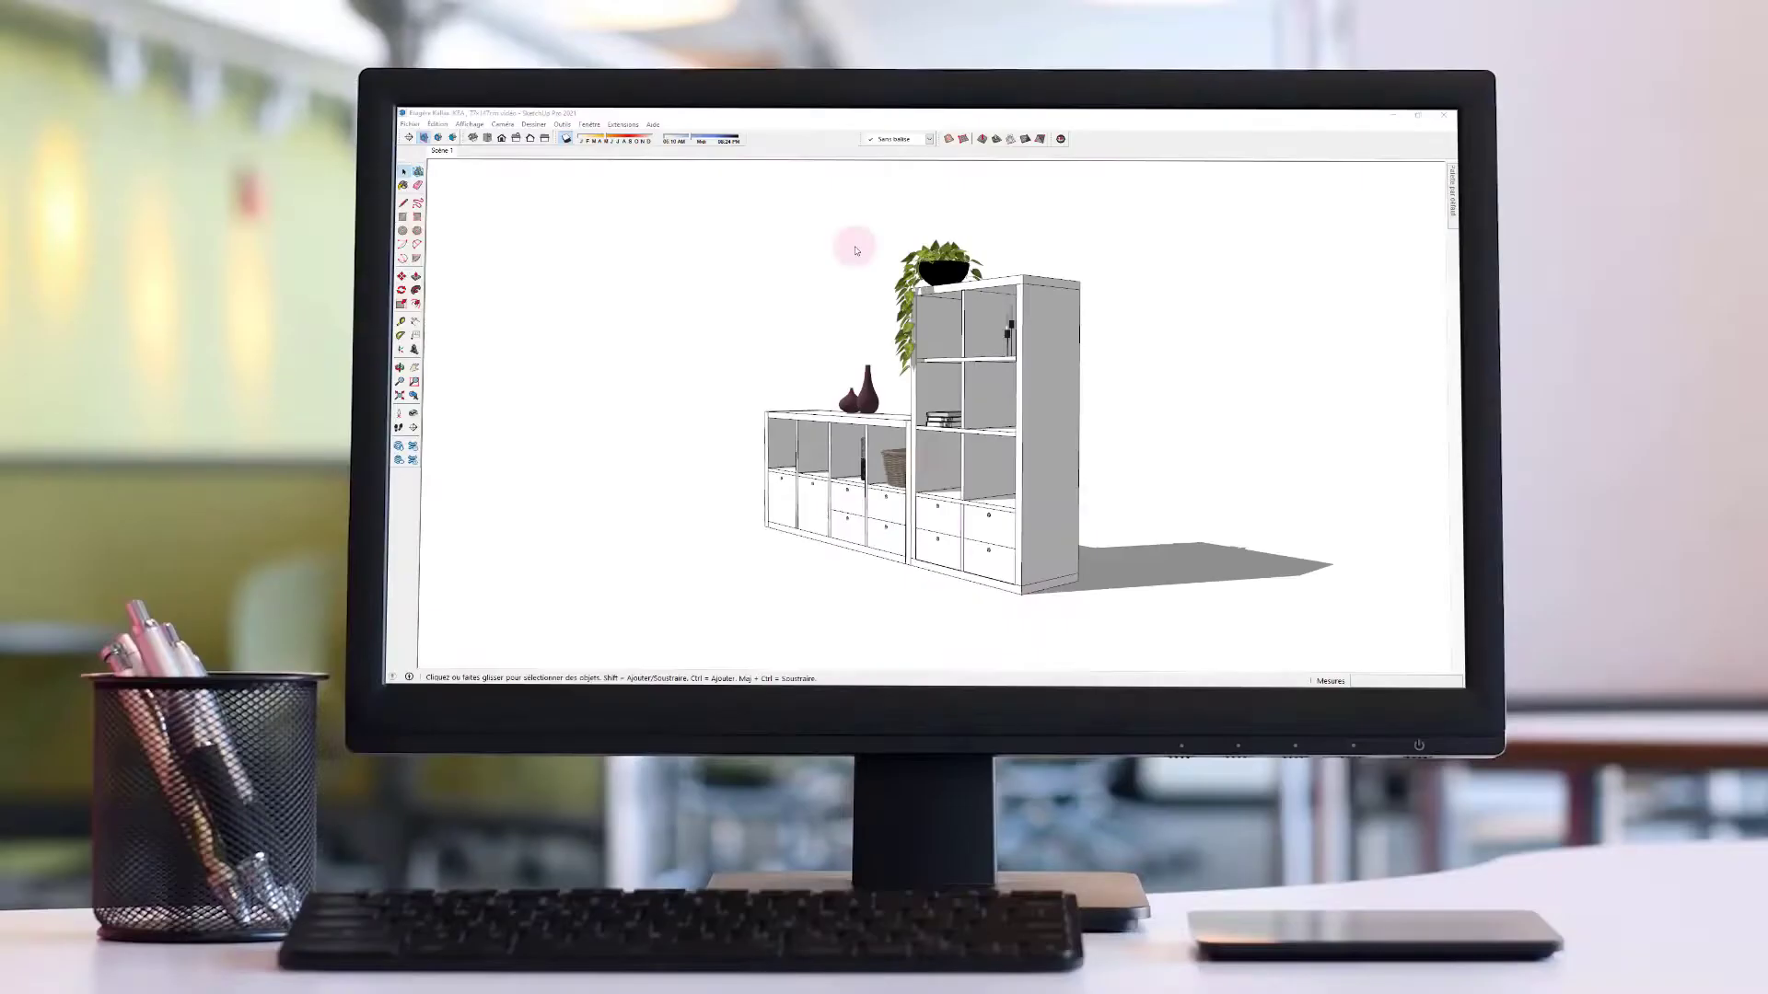